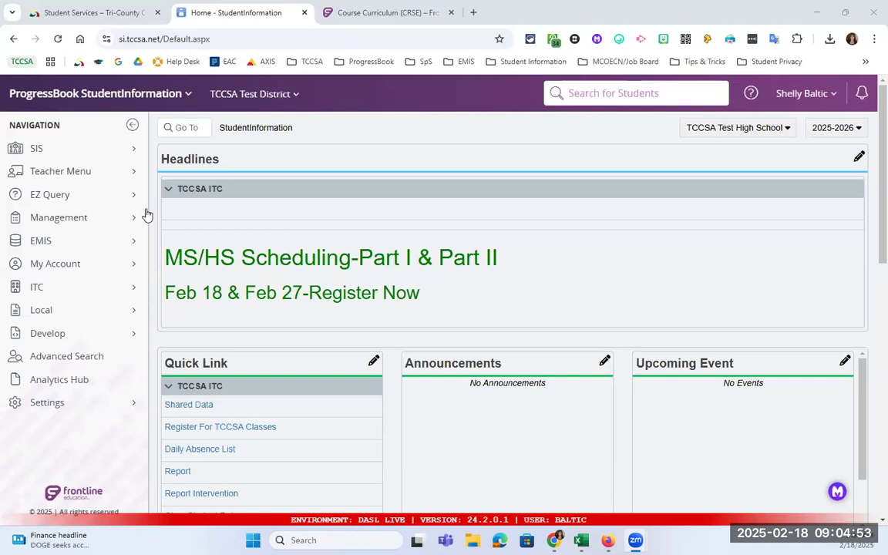
Look over the SI/DASL Training Videos list on the TCCSA Student Services page.
{"action": "left_click", "coordinate": [96, 19]}
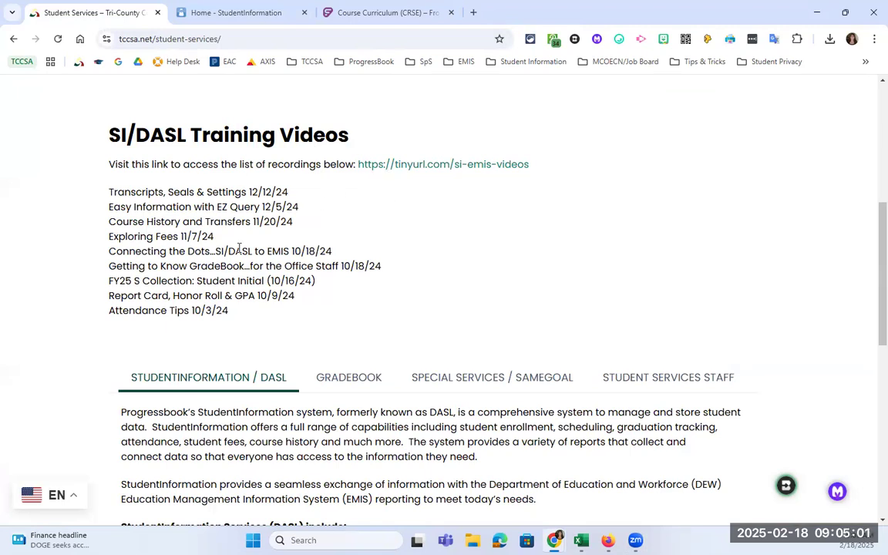
{"action": "scroll", "coordinate": [239, 248], "scroll_direction": "up", "scroll_amount": 5}
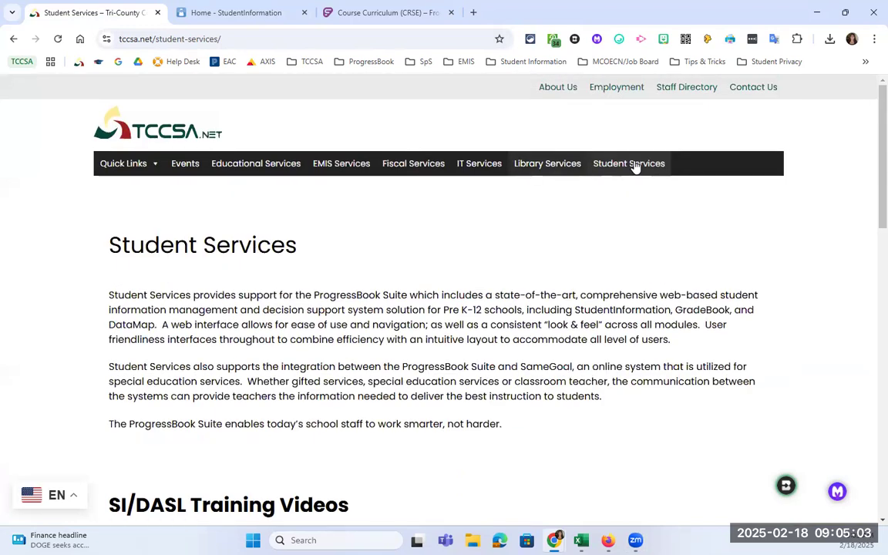
{"action": "scroll", "coordinate": [464, 278], "scroll_direction": "down", "scroll_amount": 3}
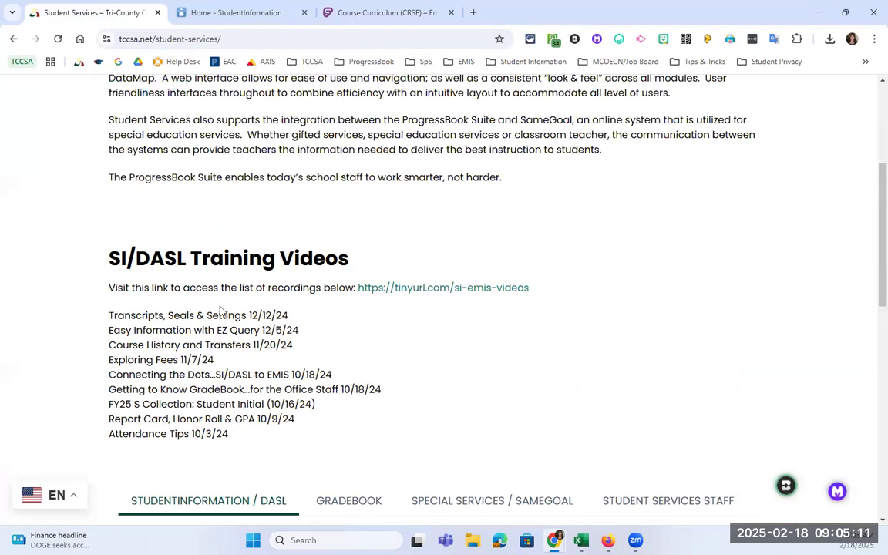
Return to the StudentInformation home page and examine its Documents list, including the scheduling and SYI documents.
{"action": "left_click", "coordinate": [243, 13]}
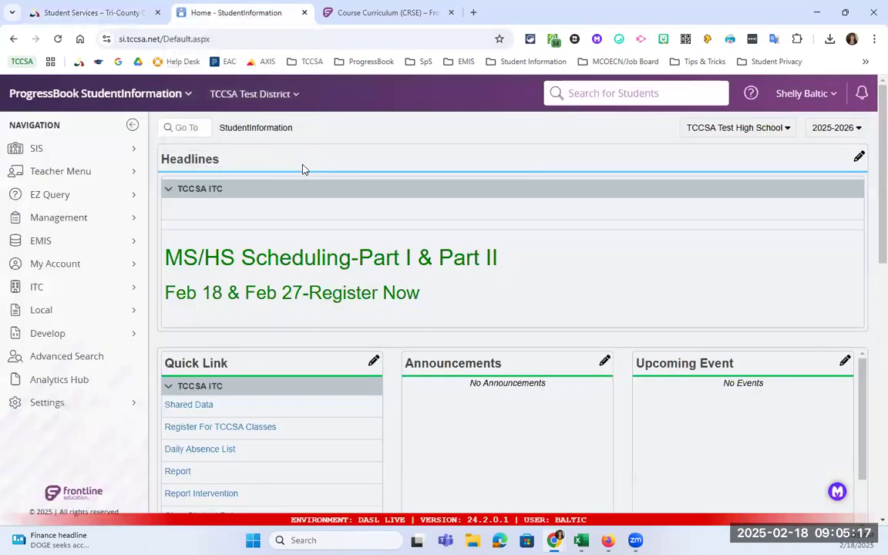
{"action": "scroll", "coordinate": [301, 156], "scroll_direction": "down", "scroll_amount": 5}
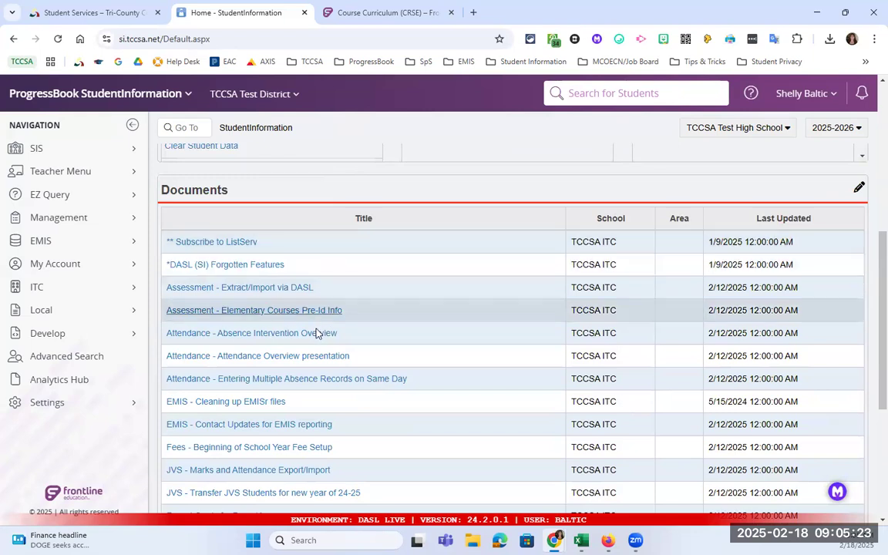
{"action": "scroll", "coordinate": [289, 369], "scroll_direction": "down", "scroll_amount": 2}
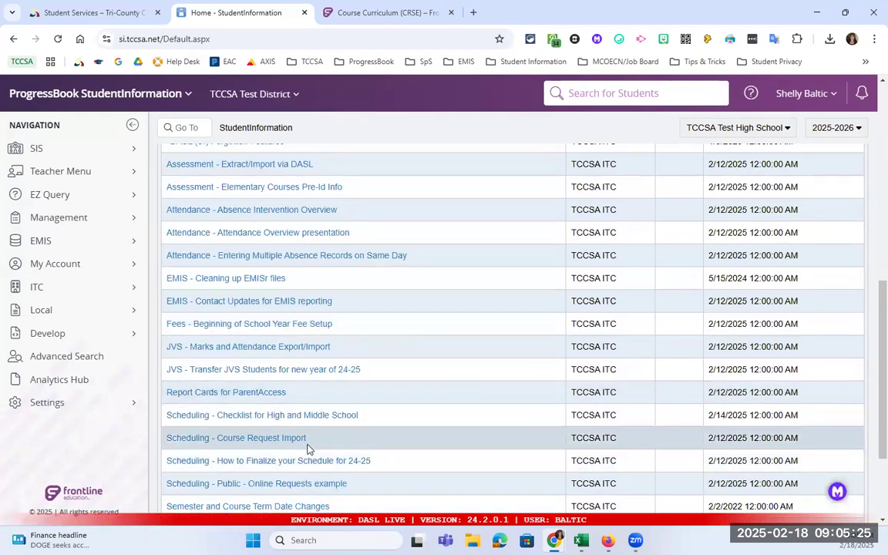
{"action": "scroll", "coordinate": [308, 447], "scroll_direction": "down", "scroll_amount": 1}
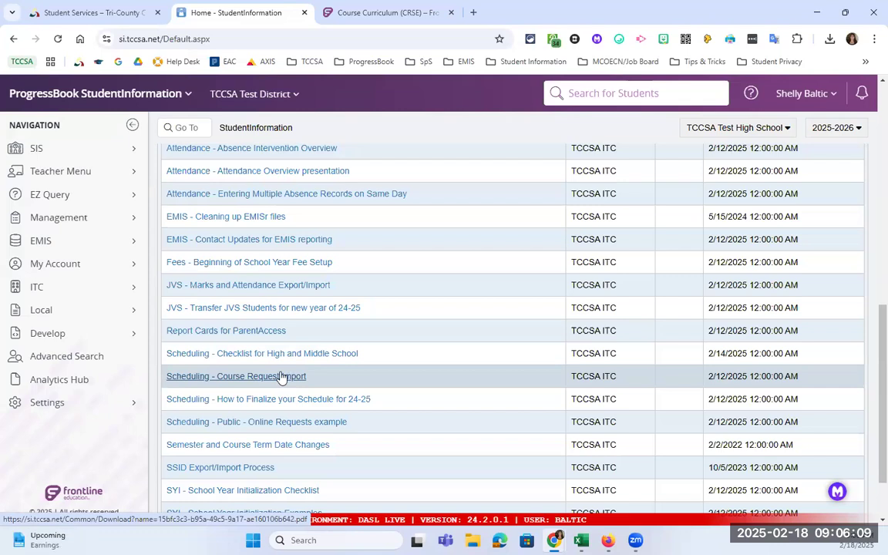
{"action": "left_click", "coordinate": [752, 96]}
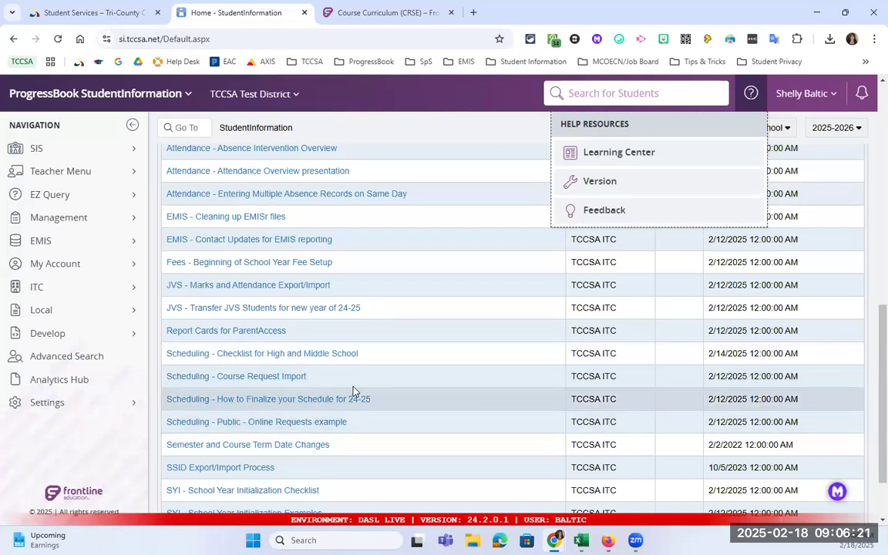
{"action": "scroll", "coordinate": [344, 401], "scroll_direction": "down", "scroll_amount": 2}
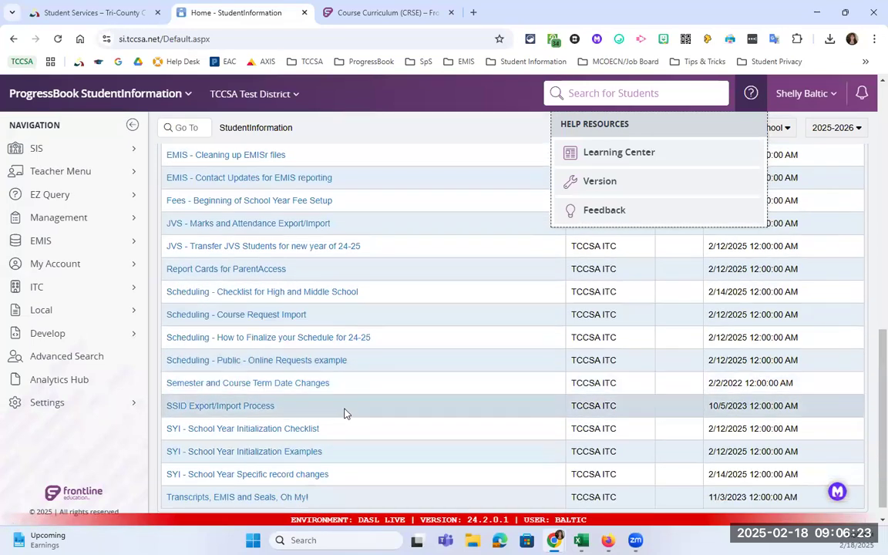
Download the "SYI - School Year Specific record changes" document and open it in Word.
{"action": "left_click", "coordinate": [255, 479]}
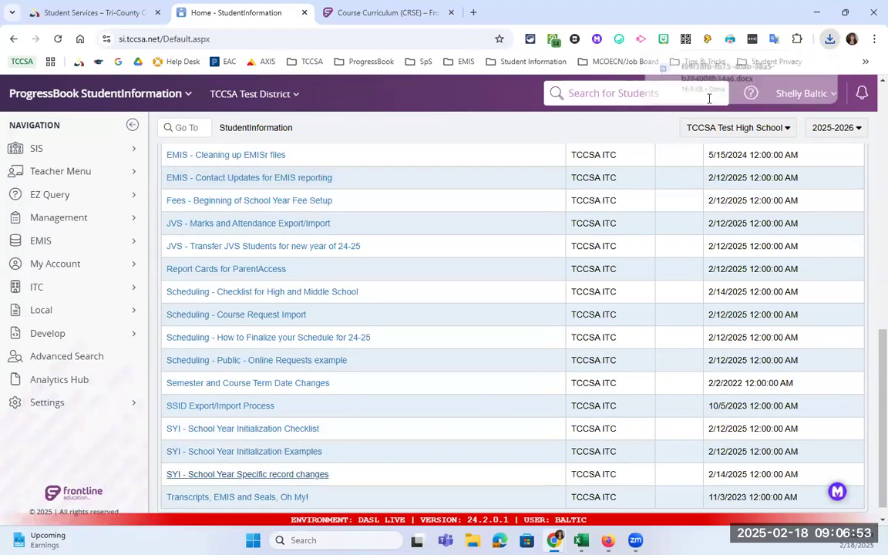
{"action": "left_click", "coordinate": [275, 475]}
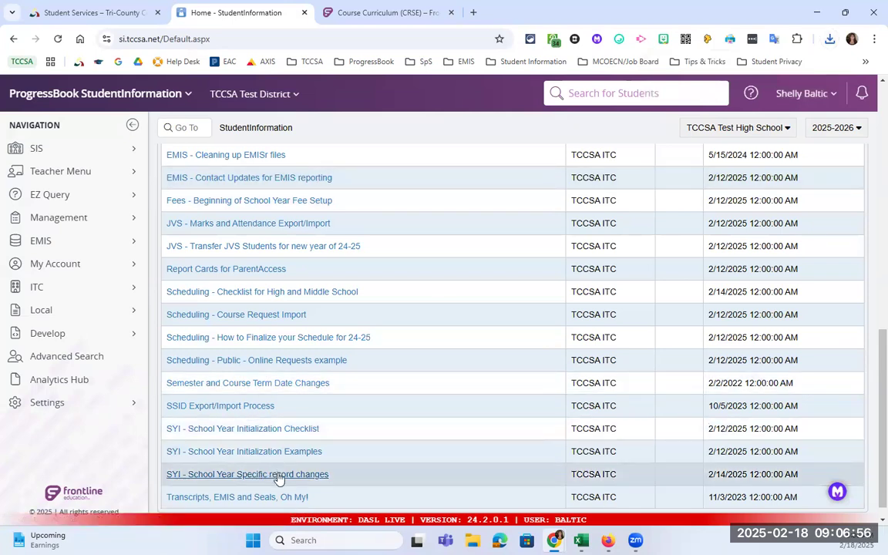
{"action": "left_click", "coordinate": [829, 39]}
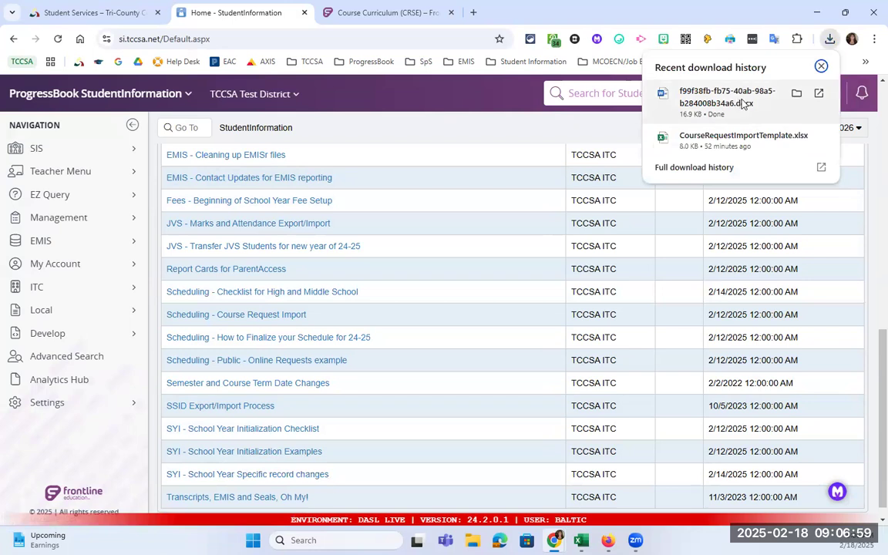
{"action": "left_click", "coordinate": [742, 100]}
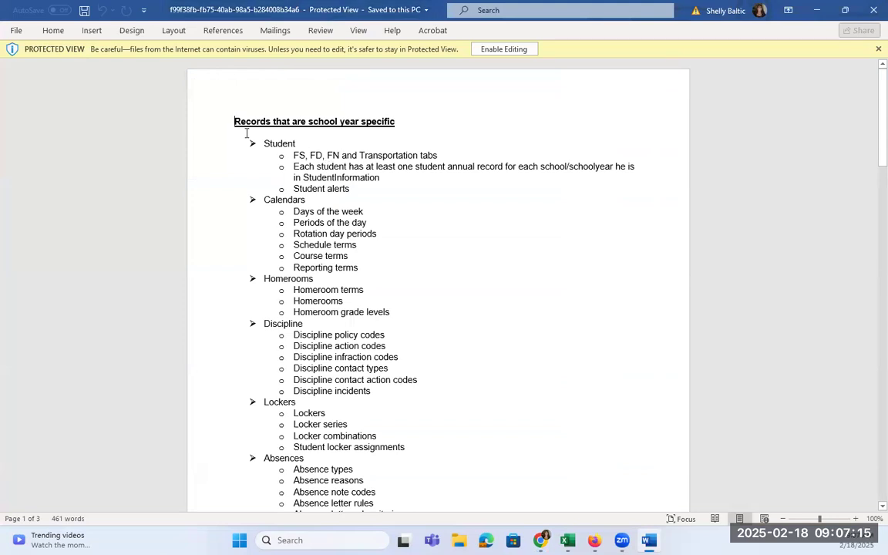
Review the records that are school year specific, highlighting that heading and the whole Courses group down to Course request update rules.
{"action": "left_click_drag", "start_coordinate": [233, 121], "coordinate": [392, 121]}
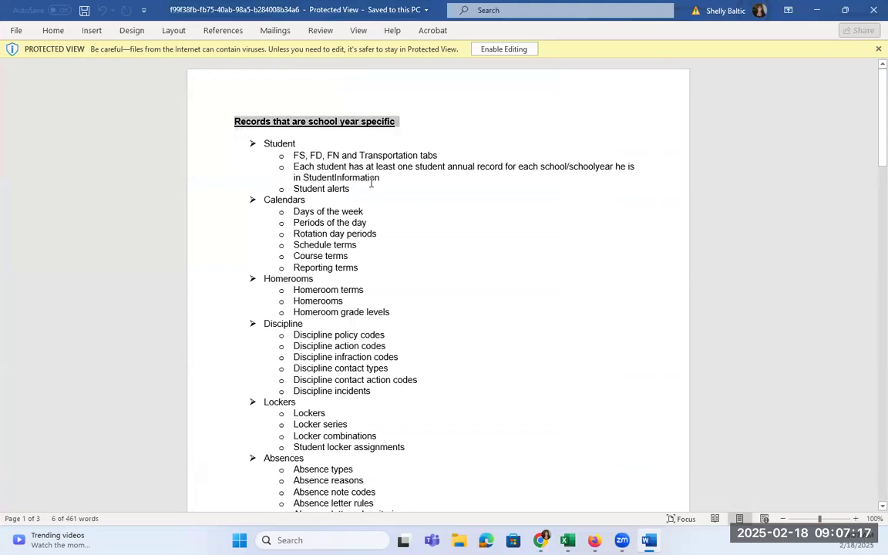
{"action": "scroll", "coordinate": [372, 181], "scroll_direction": "down", "scroll_amount": 1}
{"action": "scroll", "coordinate": [372, 182], "scroll_direction": "down", "scroll_amount": 1}
{"action": "scroll", "coordinate": [373, 169], "scroll_direction": "down", "scroll_amount": 6}
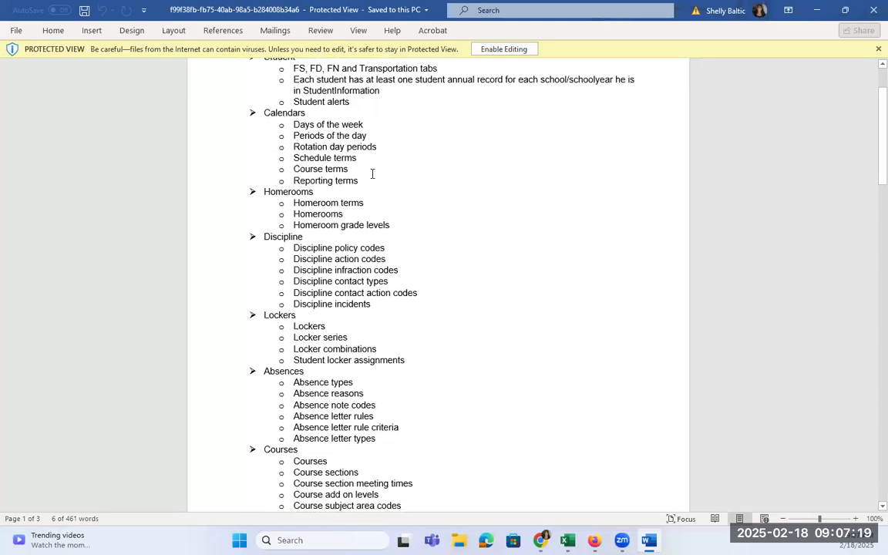
{"action": "scroll", "coordinate": [279, 227], "scroll_direction": "down", "scroll_amount": 1}
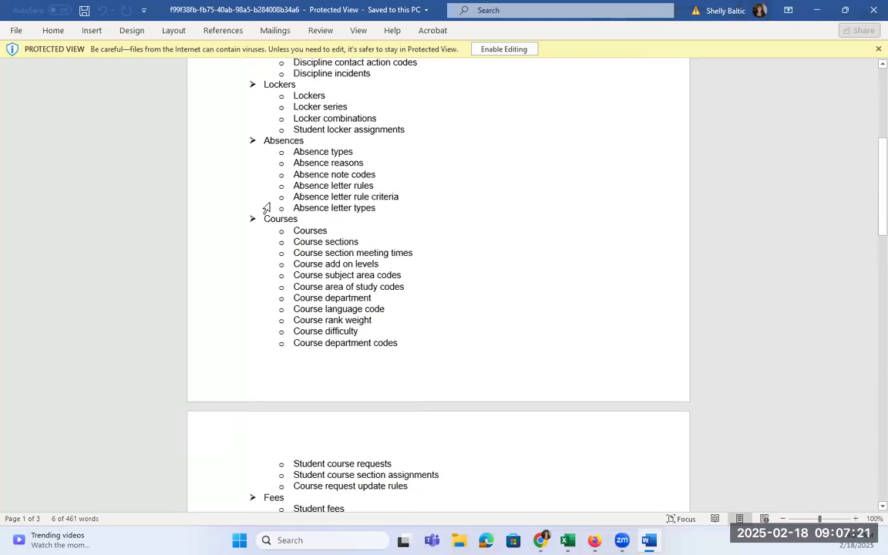
{"action": "left_click_drag", "start_coordinate": [288, 208], "coordinate": [422, 482]}
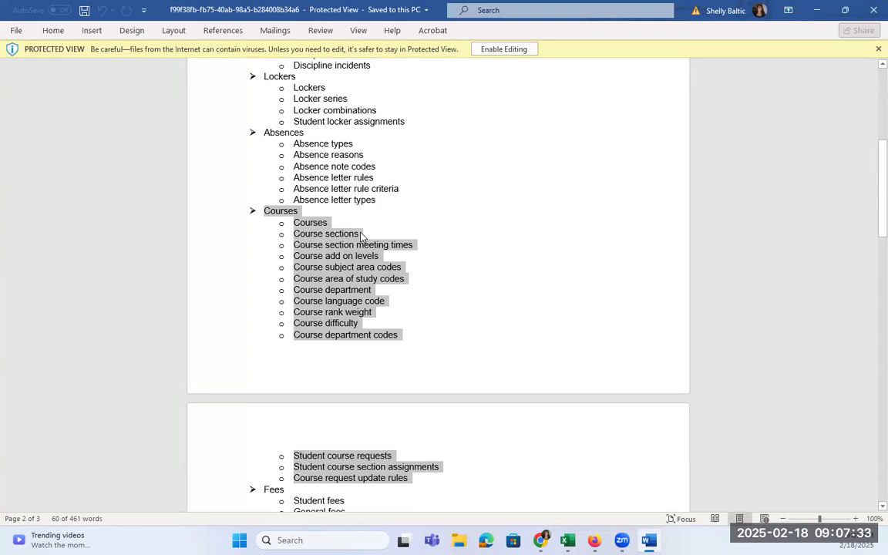
Highlight the "Records that are not school year specific" heading and its Rooms/Locations entry for review.
{"action": "scroll", "coordinate": [363, 135], "scroll_direction": "up", "scroll_amount": 3}
{"action": "scroll", "coordinate": [374, 123], "scroll_direction": "up", "scroll_amount": 3}
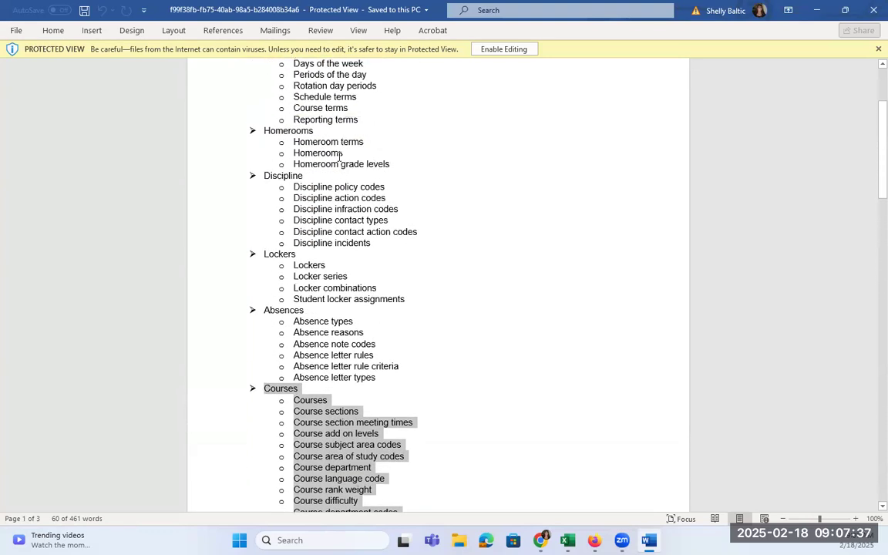
{"action": "scroll", "coordinate": [351, 159], "scroll_direction": "down", "scroll_amount": 10}
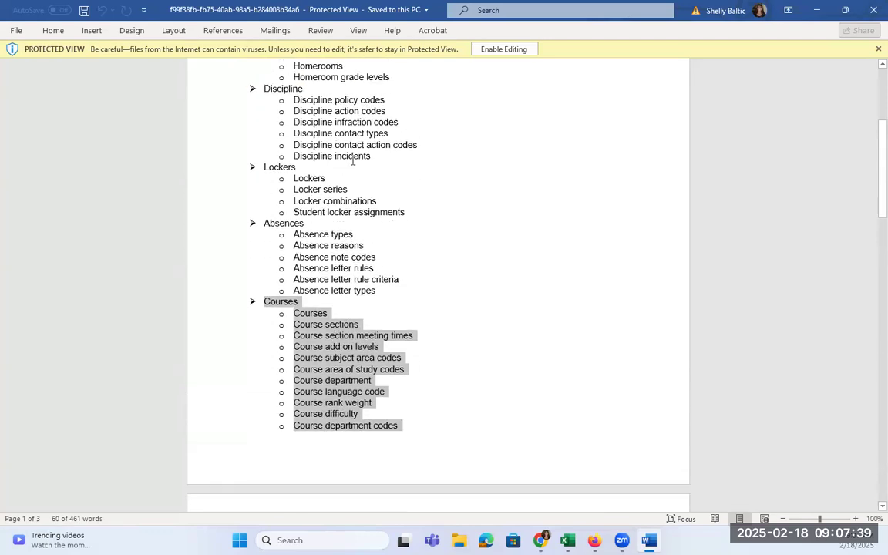
{"action": "scroll", "coordinate": [355, 160], "scroll_direction": "down", "scroll_amount": 18}
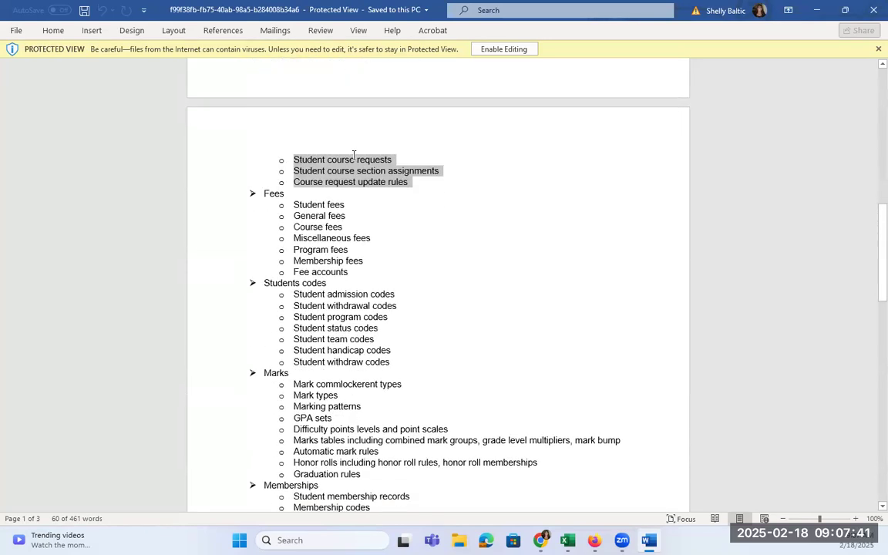
{"action": "scroll", "coordinate": [353, 150], "scroll_direction": "down", "scroll_amount": 4}
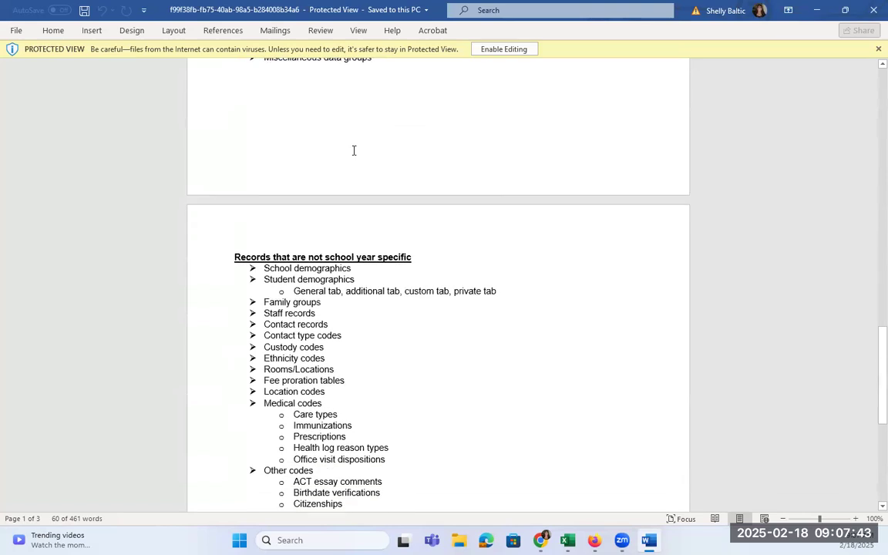
{"action": "left_click_drag", "start_coordinate": [234, 258], "coordinate": [412, 262]}
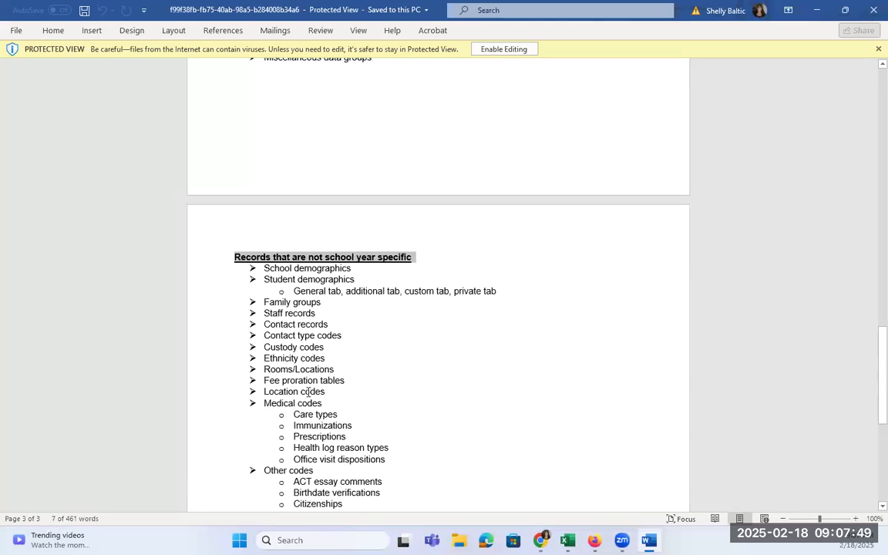
{"action": "left_click", "coordinate": [338, 370]}
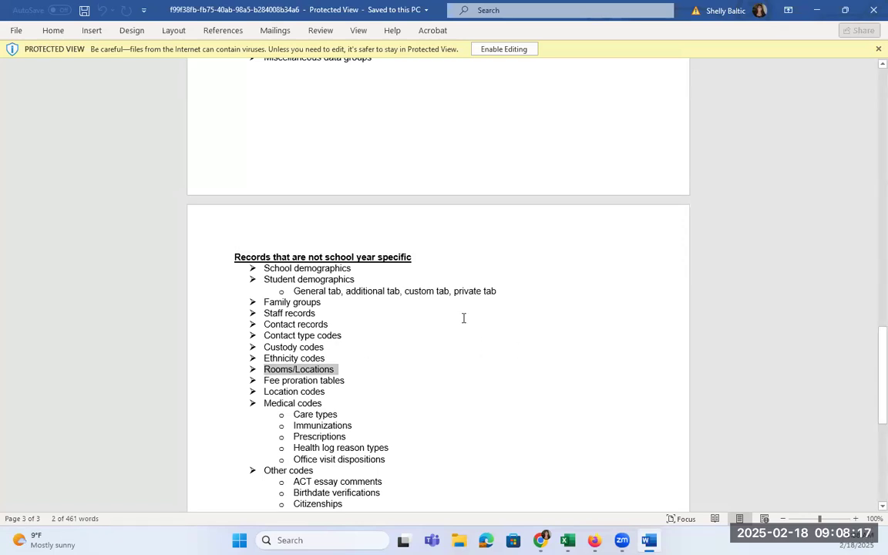
Skim the remaining non-year-specific records and the earlier record groups again, and close the document.
{"action": "scroll", "coordinate": [465, 319], "scroll_direction": "down", "scroll_amount": 3}
{"action": "scroll", "coordinate": [465, 319], "scroll_direction": "down", "scroll_amount": 2}
{"action": "scroll", "coordinate": [465, 301], "scroll_direction": "up", "scroll_amount": 4}
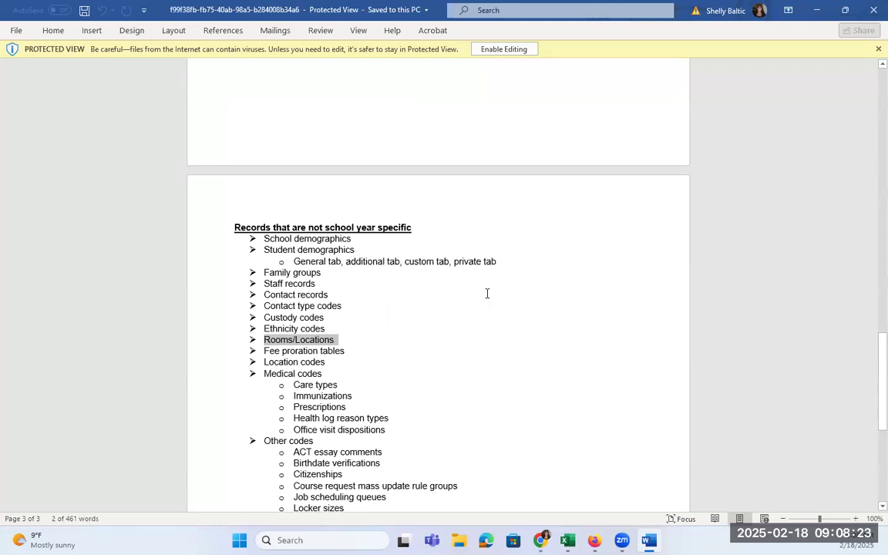
{"action": "scroll", "coordinate": [440, 248], "scroll_direction": "up", "scroll_amount": 6}
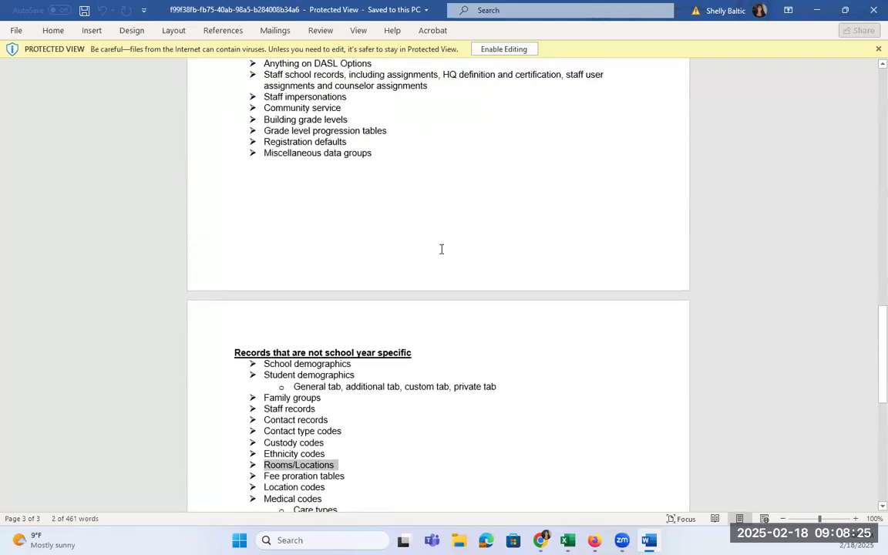
{"action": "scroll", "coordinate": [442, 247], "scroll_direction": "up", "scroll_amount": 8}
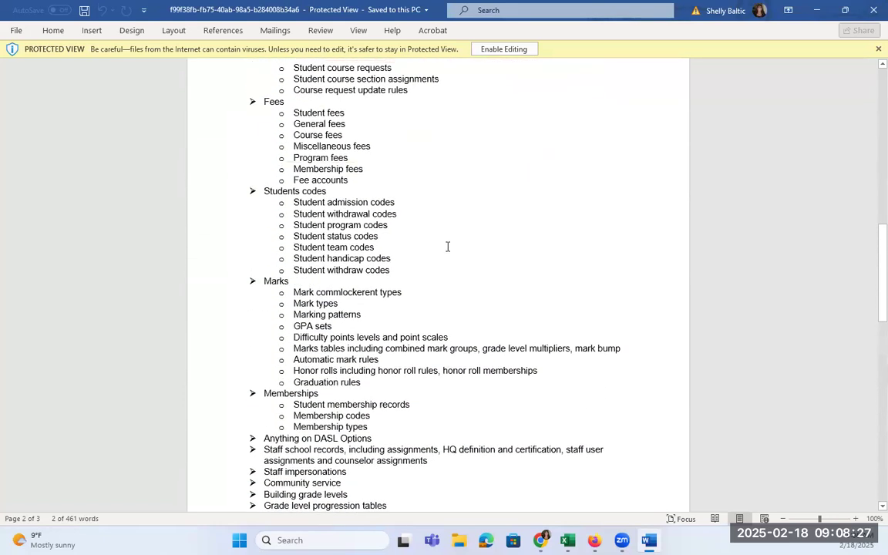
{"action": "scroll", "coordinate": [454, 249], "scroll_direction": "up", "scroll_amount": 4}
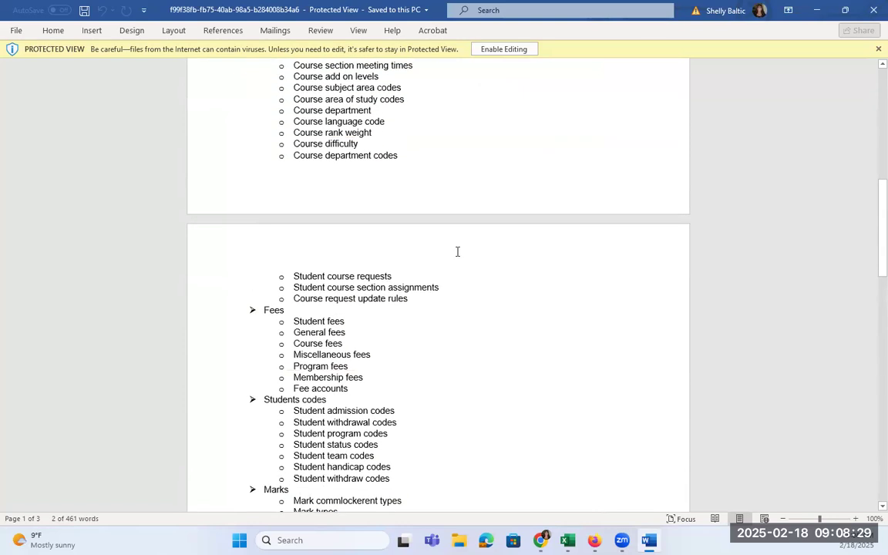
{"action": "scroll", "coordinate": [457, 248], "scroll_direction": "up", "scroll_amount": 10}
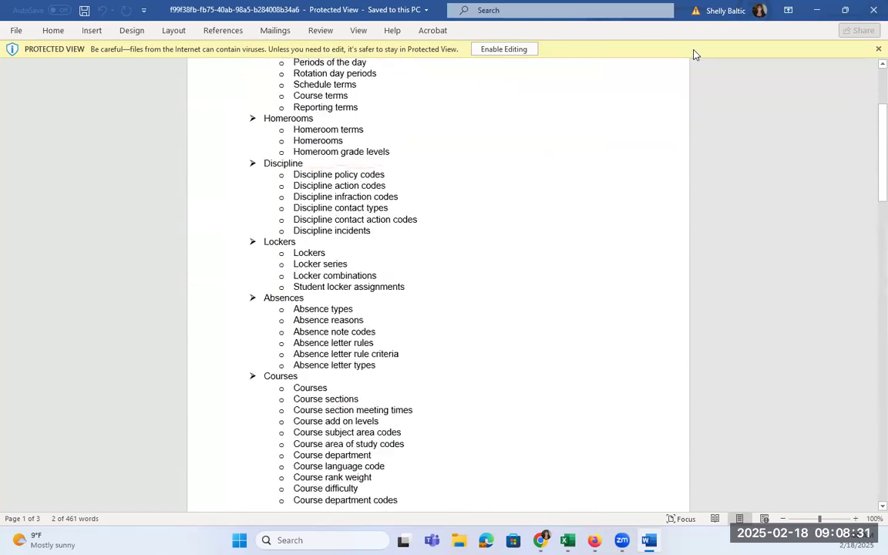
{"action": "left_click", "coordinate": [872, 8]}
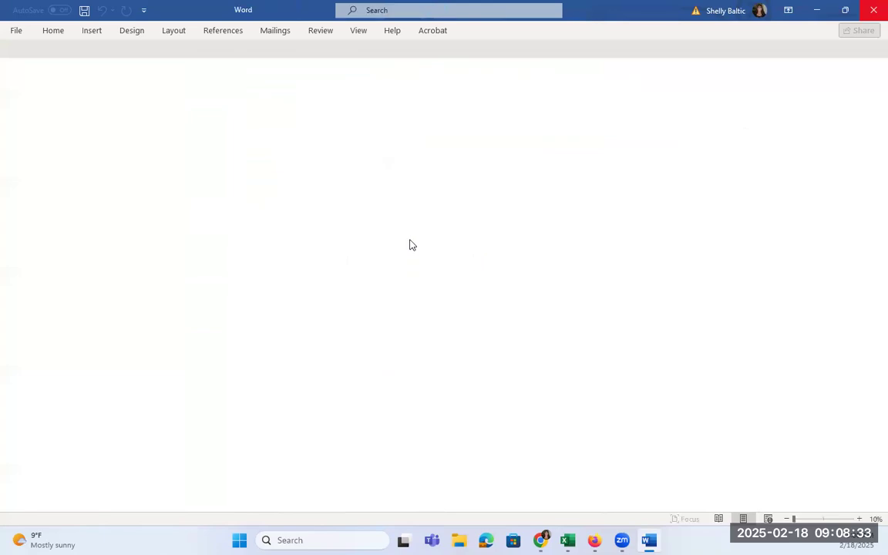
Open the "StudentInformation: Procedural Checklists" article in the Learning Center and look through its available checklists.
{"action": "scroll", "coordinate": [359, 469], "scroll_direction": "down", "scroll_amount": 1}
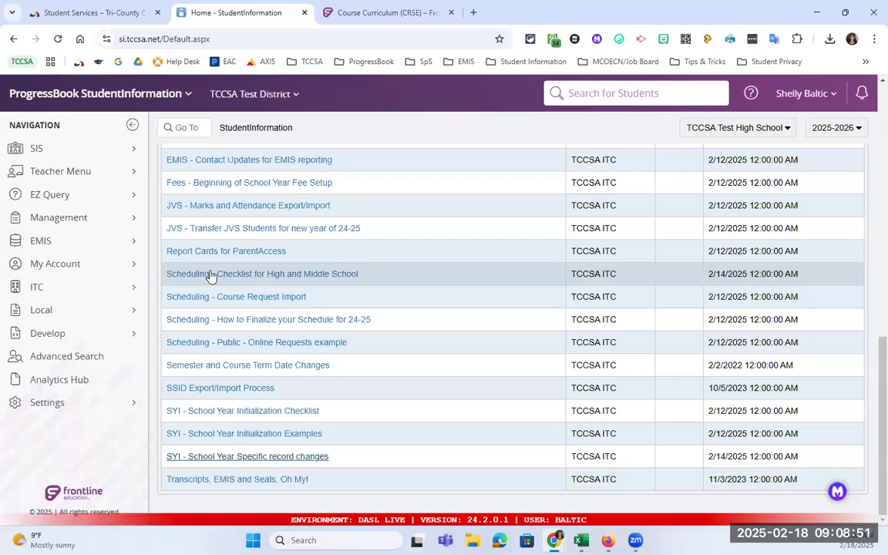
{"action": "left_click", "coordinate": [751, 95]}
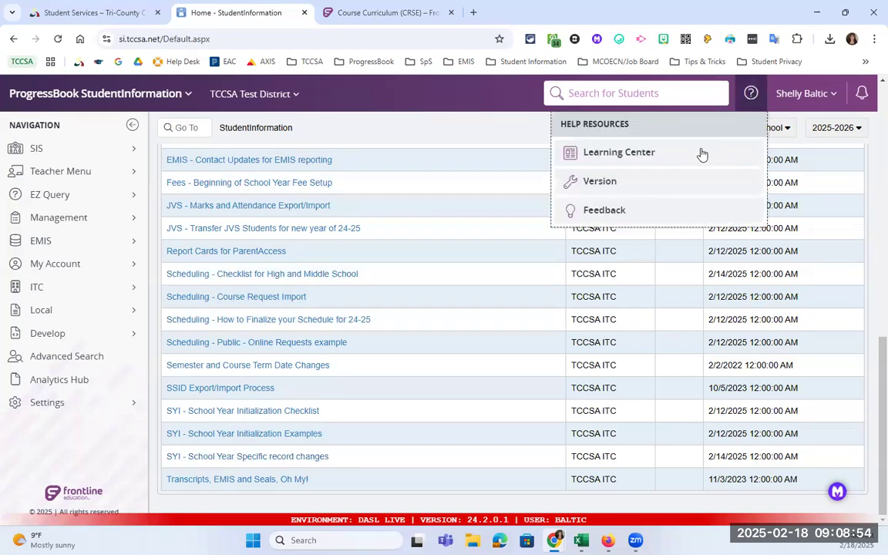
{"action": "left_click", "coordinate": [635, 156]}
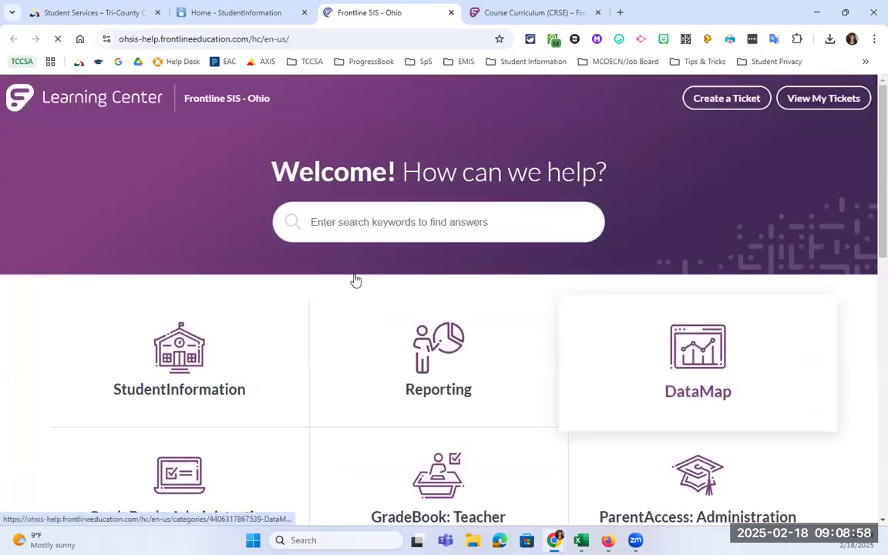
{"action": "left_click", "coordinate": [198, 347]}
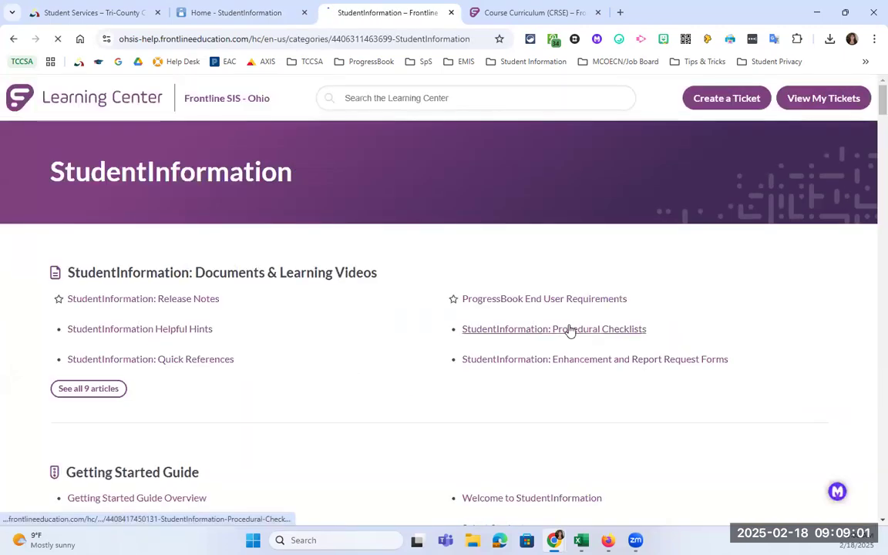
{"action": "left_click", "coordinate": [568, 330]}
{"action": "scroll", "coordinate": [449, 311], "scroll_direction": "down", "scroll_amount": 2}
{"action": "scroll", "coordinate": [455, 309], "scroll_direction": "down", "scroll_amount": 6}
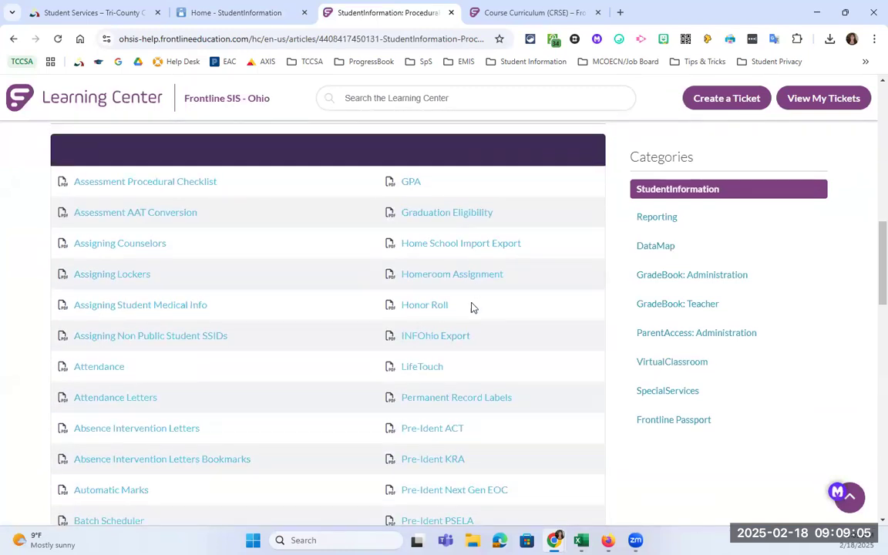
{"action": "scroll", "coordinate": [470, 307], "scroll_direction": "down", "scroll_amount": 2}
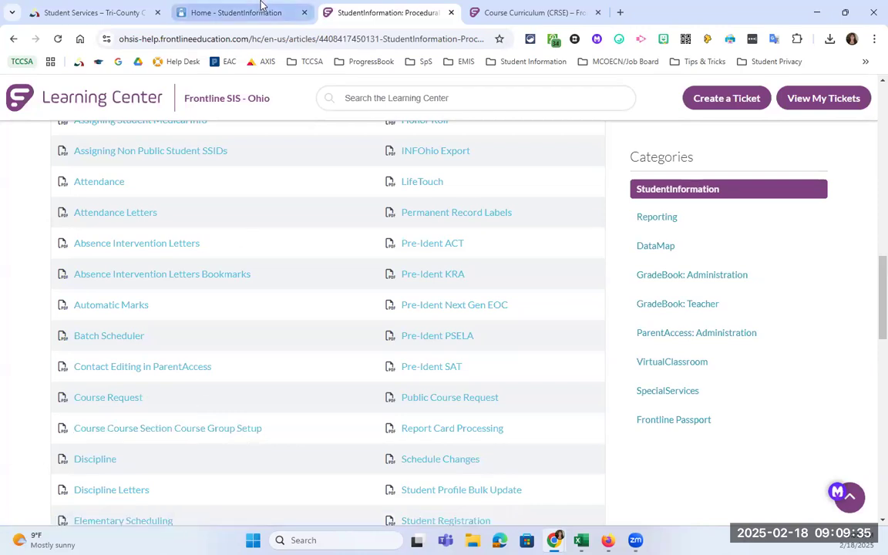
Return to the StudentInformation home page, go back to its headlines and activate the Go To search.
{"action": "mouse_move", "coordinate": [262, 5]}
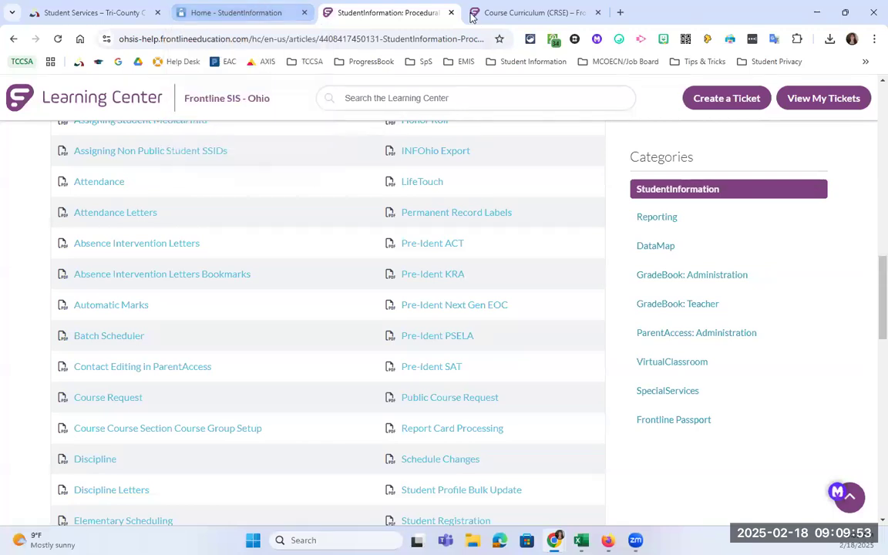
{"action": "left_click", "coordinate": [235, 11]}
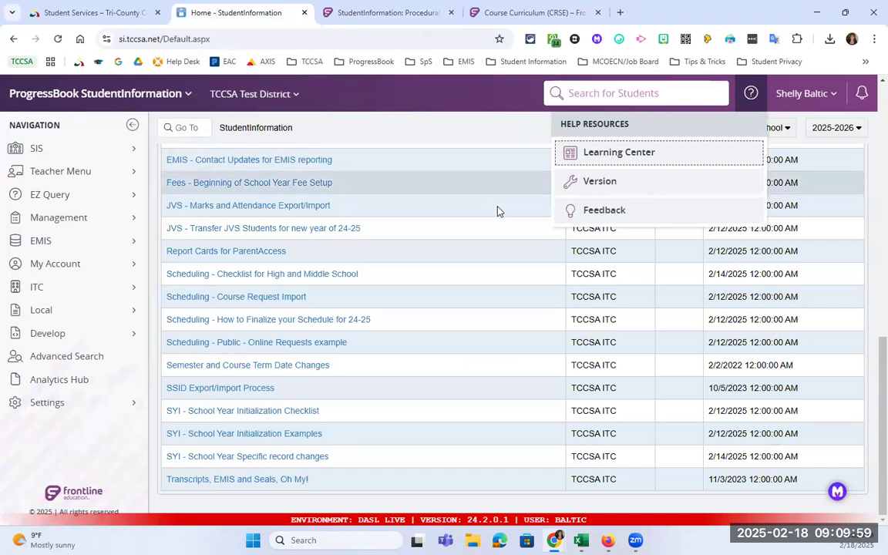
{"action": "scroll", "coordinate": [446, 185], "scroll_direction": "up", "scroll_amount": 2}
{"action": "scroll", "coordinate": [347, 177], "scroll_direction": "up", "scroll_amount": 10}
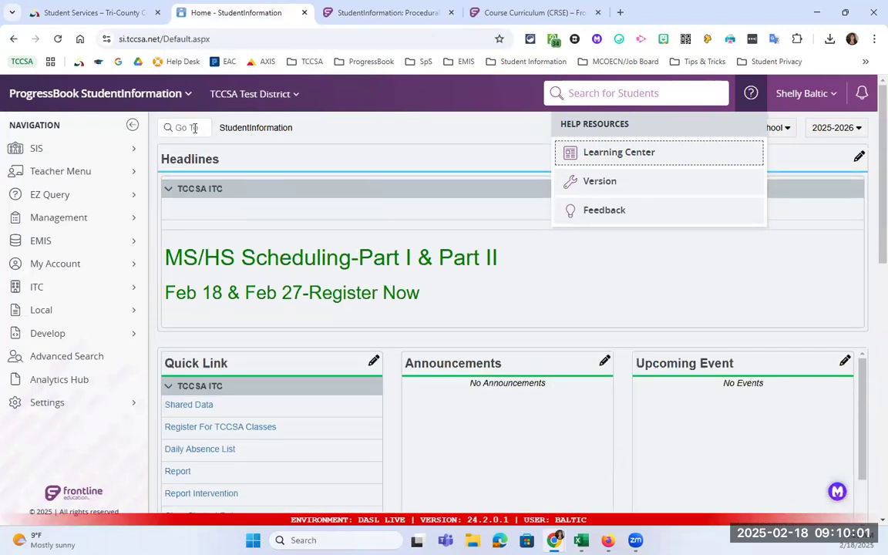
{"action": "left_click", "coordinate": [174, 128]}
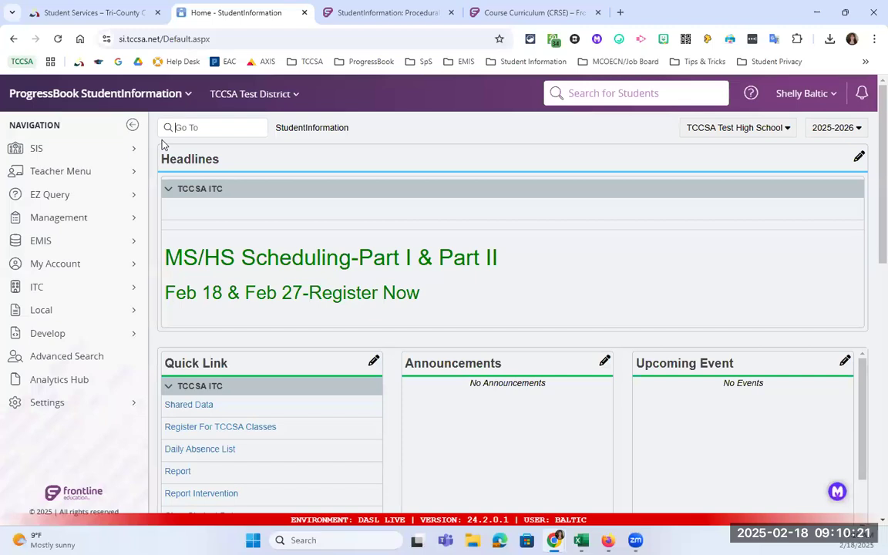
Review the Course Curriculum (CRSE) article in the Learning Center, focusing on its Fields to Display table.
{"action": "left_click", "coordinate": [524, 13]}
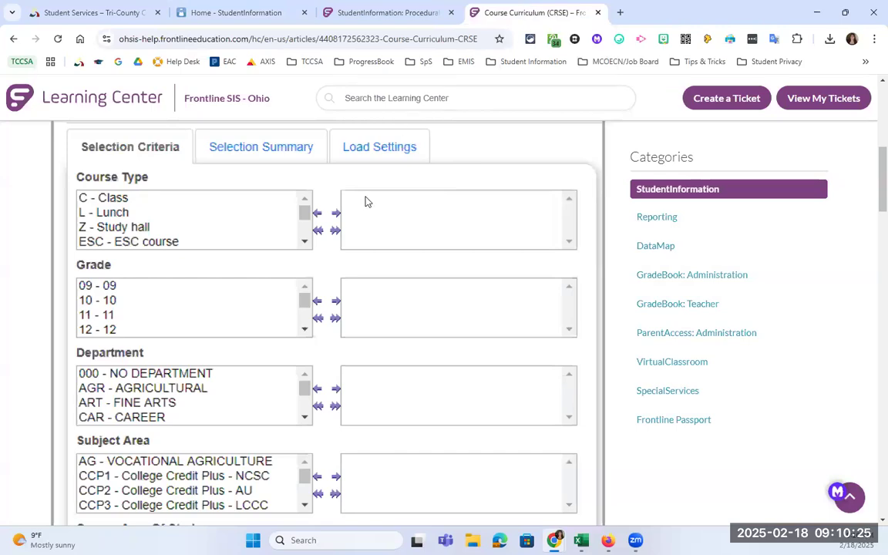
{"action": "scroll", "coordinate": [365, 201], "scroll_direction": "up", "scroll_amount": 4}
{"action": "scroll", "coordinate": [360, 179], "scroll_direction": "down", "scroll_amount": 10}
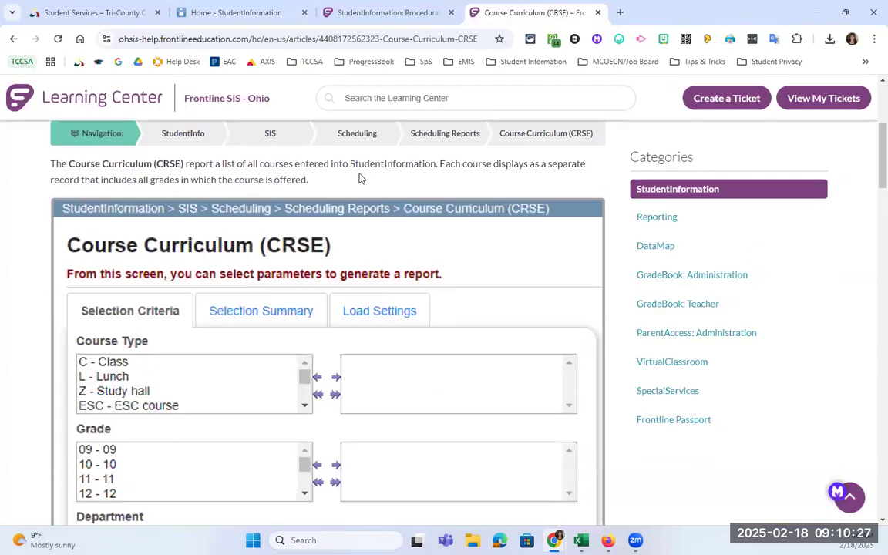
{"action": "scroll", "coordinate": [365, 174], "scroll_direction": "down", "scroll_amount": 5}
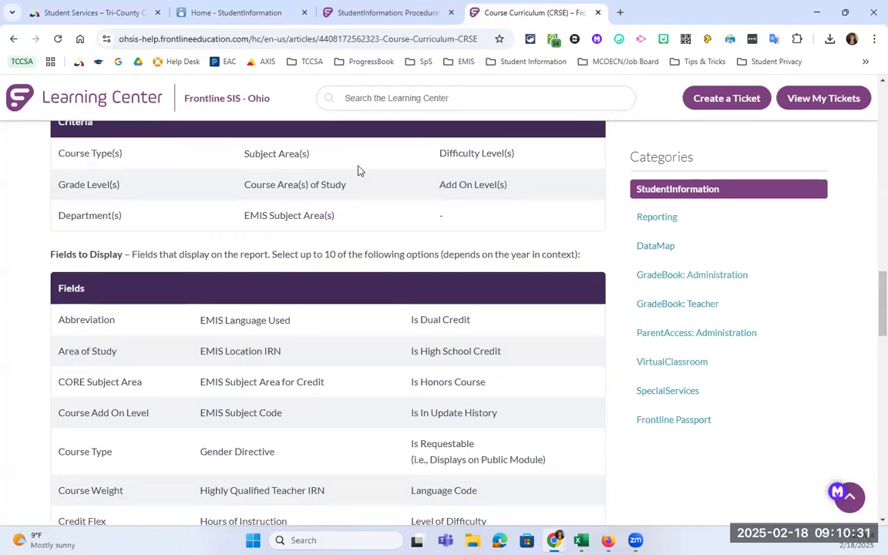
{"action": "scroll", "coordinate": [357, 169], "scroll_direction": "down", "scroll_amount": 1}
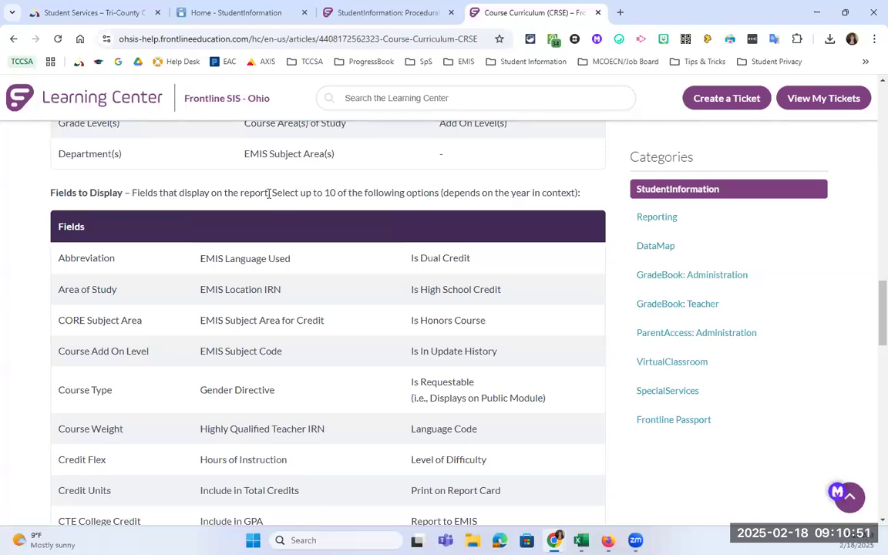
{"action": "scroll", "coordinate": [304, 248], "scroll_direction": "down", "scroll_amount": 2}
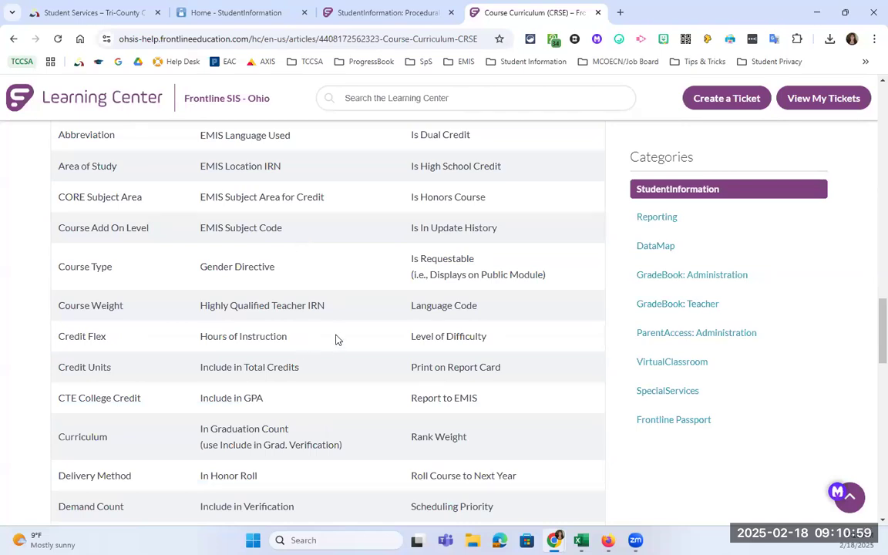
{"action": "scroll", "coordinate": [329, 353], "scroll_direction": "up", "scroll_amount": 1}
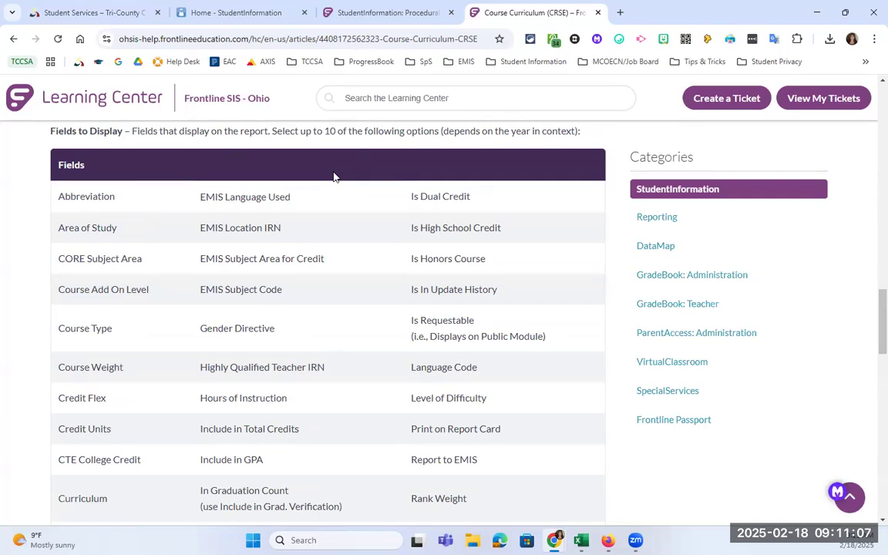
Go to the CRSE report in StudentInformation, look at its saved settings and return to the selection criteria.
{"action": "left_click", "coordinate": [223, 13]}
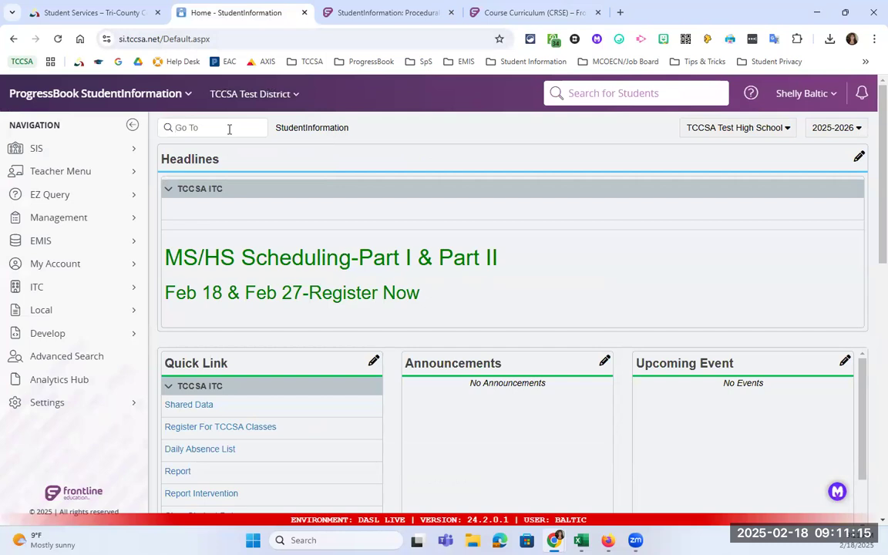
{"action": "type", "text": "crse"}
{"action": "key", "text": "Return"}
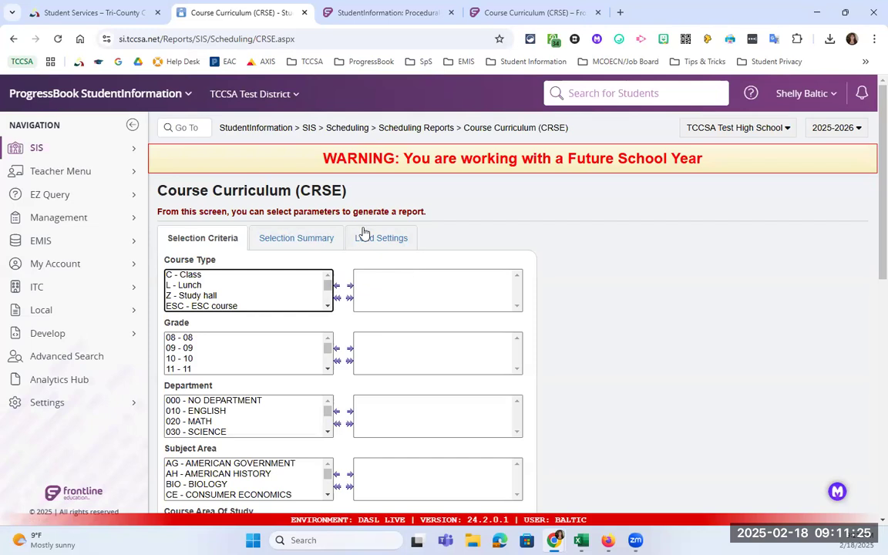
{"action": "left_click", "coordinate": [384, 239]}
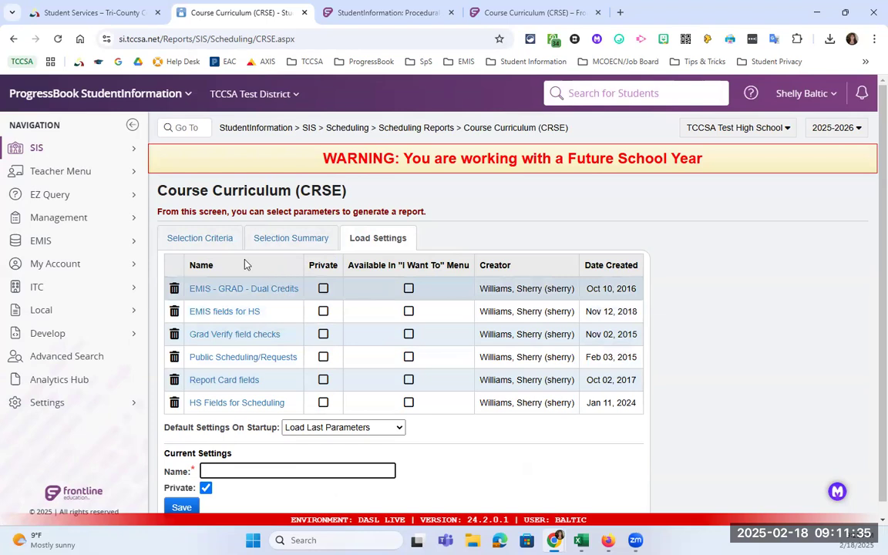
{"action": "left_click", "coordinate": [207, 238]}
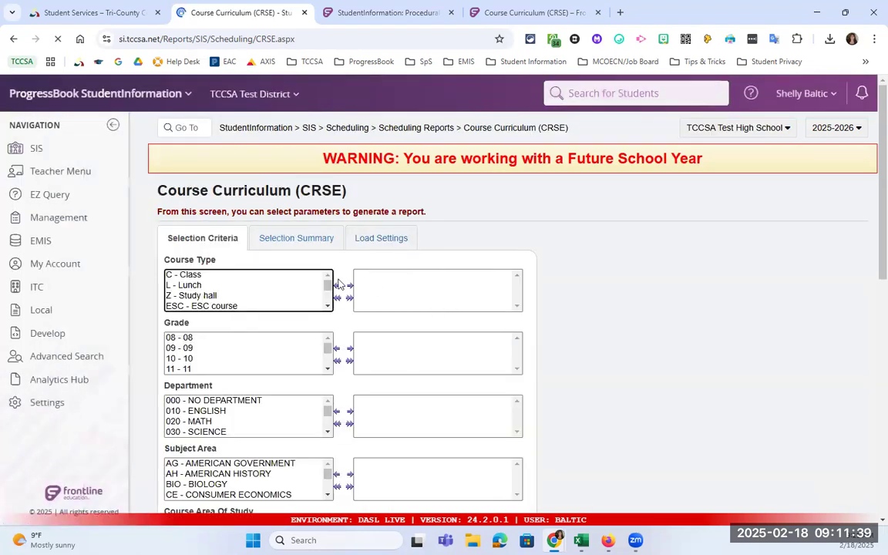
Review the Course Type and Grade criteria, highlighting their headings and looking through the available options in each list.
{"action": "left_click_drag", "start_coordinate": [150, 235], "coordinate": [220, 264]}
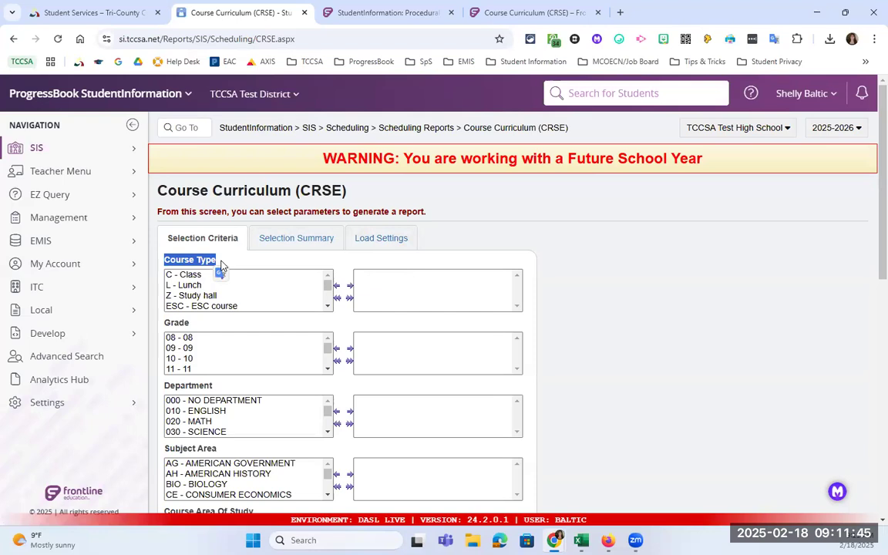
{"action": "left_click", "coordinate": [196, 277]}
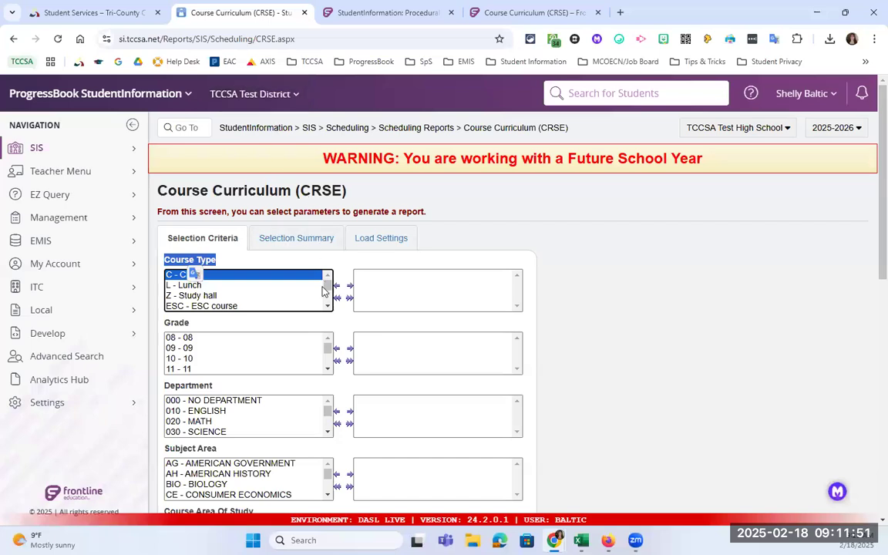
{"action": "scroll", "coordinate": [330, 289], "scroll_direction": "down", "scroll_amount": 2}
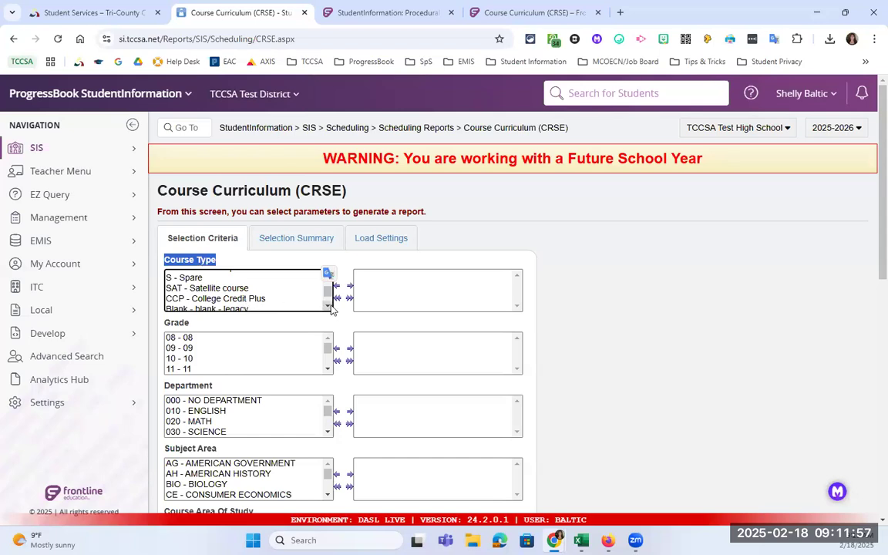
{"action": "left_click_drag", "start_coordinate": [328, 299], "coordinate": [326, 287]}
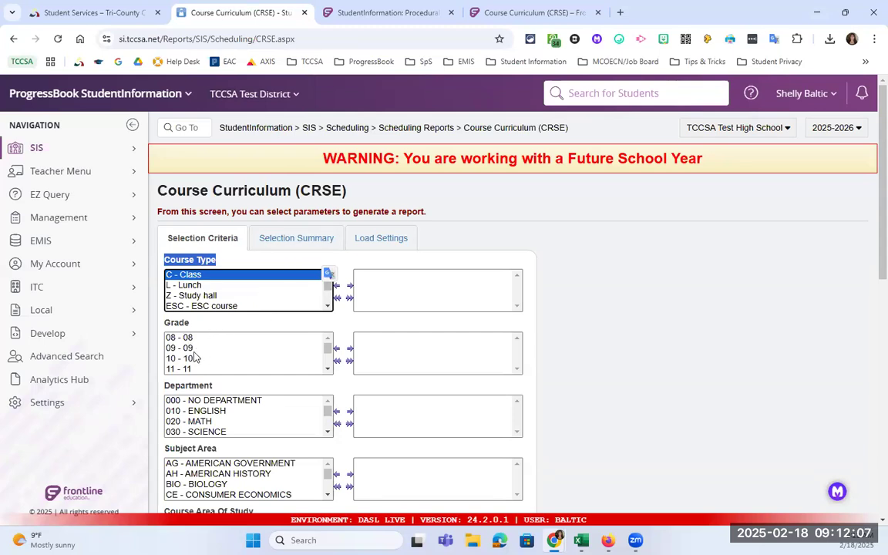
{"action": "left_click_drag", "start_coordinate": [158, 292], "coordinate": [184, 337]}
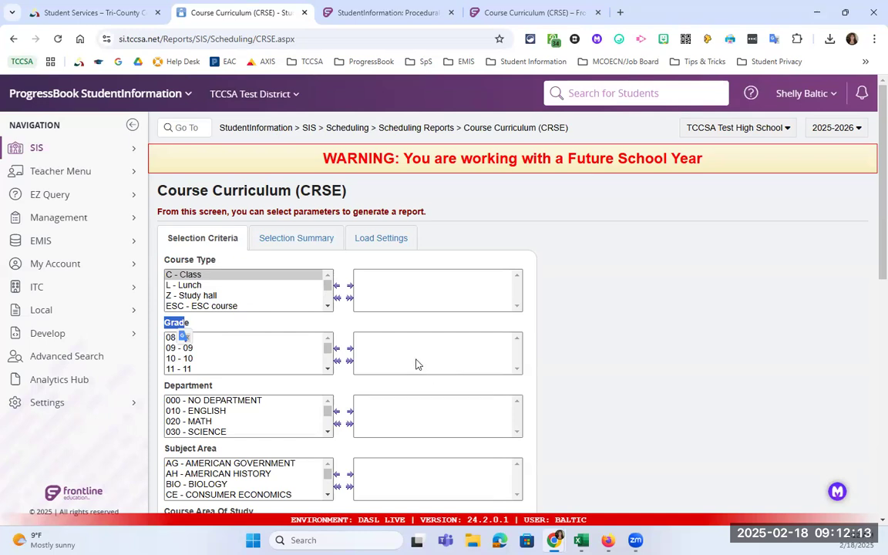
{"action": "left_click", "coordinate": [328, 369]}
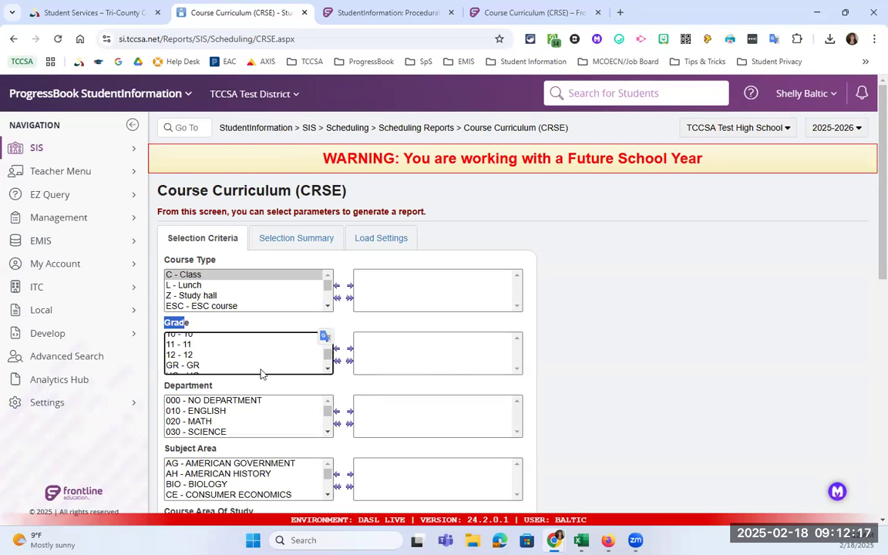
{"action": "scroll", "coordinate": [239, 362], "scroll_direction": "up", "scroll_amount": 1}
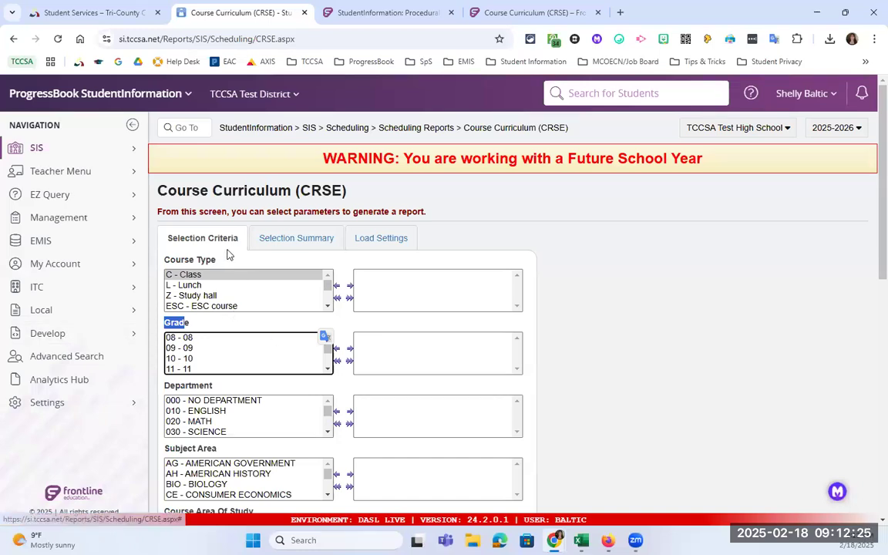
Look through the remaining selection criteria from Department to Add On Level, and highlight the Fields To Display heading.
{"action": "scroll", "coordinate": [356, 335], "scroll_direction": "down", "scroll_amount": 1}
{"action": "scroll", "coordinate": [356, 335], "scroll_direction": "down", "scroll_amount": 2}
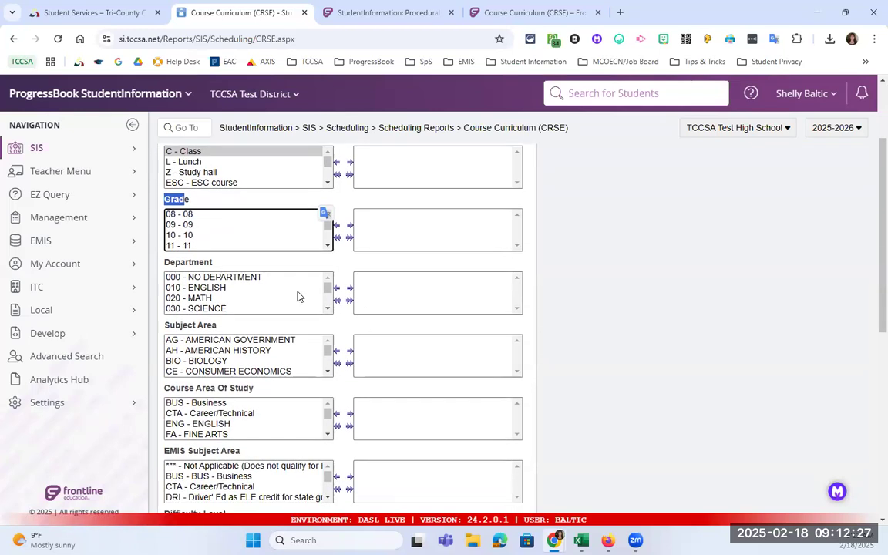
{"action": "scroll", "coordinate": [231, 354], "scroll_direction": "down", "scroll_amount": 3}
{"action": "scroll", "coordinate": [228, 291], "scroll_direction": "down", "scroll_amount": 2}
{"action": "scroll", "coordinate": [253, 312], "scroll_direction": "down", "scroll_amount": 2}
{"action": "scroll", "coordinate": [308, 378], "scroll_direction": "down", "scroll_amount": 3}
{"action": "scroll", "coordinate": [312, 370], "scroll_direction": "down", "scroll_amount": 2}
{"action": "scroll", "coordinate": [312, 381], "scroll_direction": "down", "scroll_amount": 5}
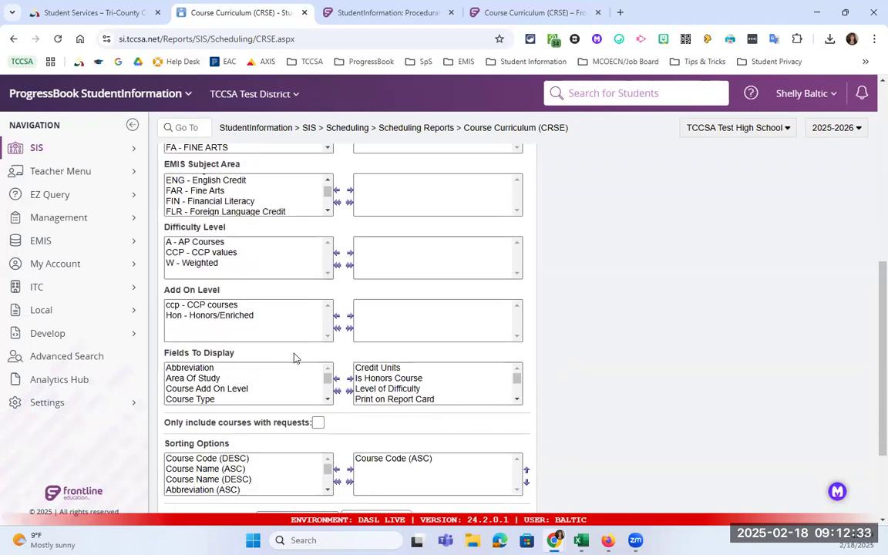
{"action": "left_click_drag", "start_coordinate": [164, 332], "coordinate": [235, 340]}
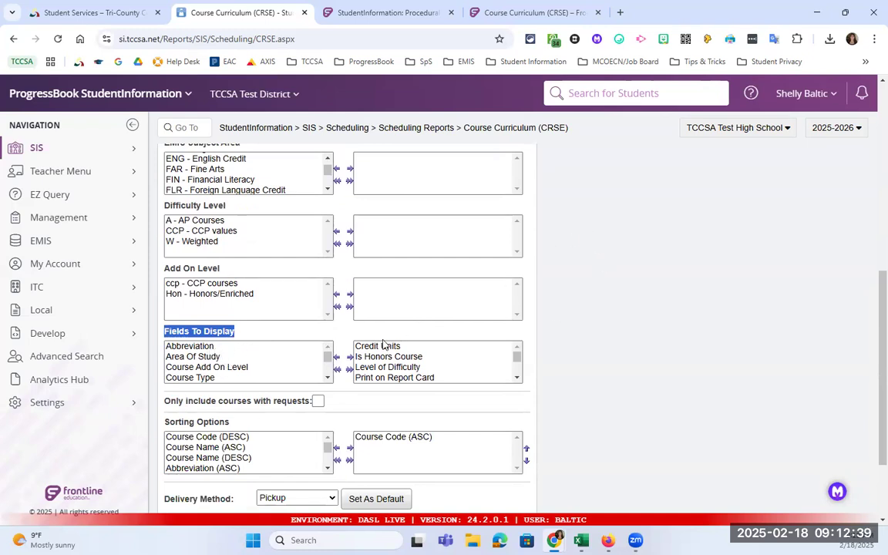
Return to the Course Curriculum article and highlight the Is High School Credit field in the Fields table.
{"action": "left_click", "coordinate": [481, 12]}
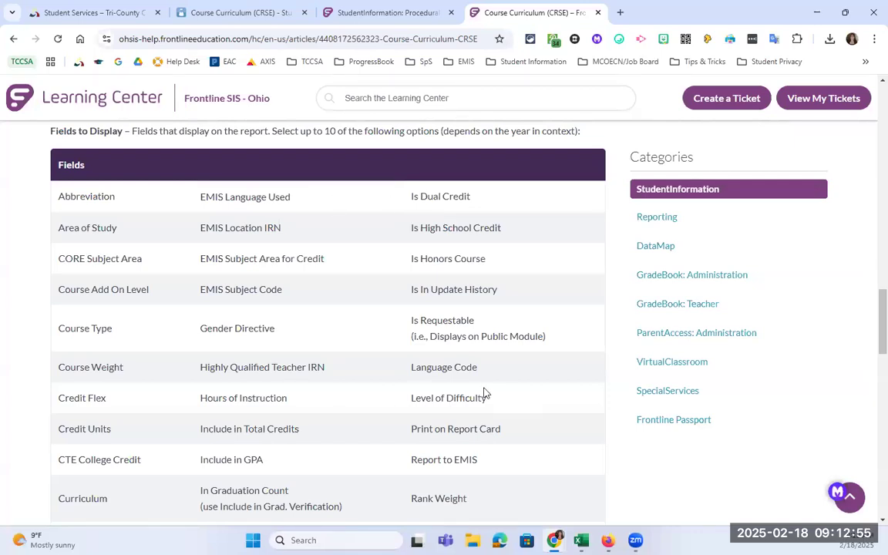
{"action": "left_click_drag", "start_coordinate": [412, 289], "coordinate": [485, 286]}
{"action": "mouse_move", "coordinate": [500, 228]}
{"action": "left_mouse_down"}
{"action": "mouse_move", "coordinate": [428, 228]}
{"action": "mouse_move", "coordinate": [413, 239]}
{"action": "mouse_move", "coordinate": [494, 242]}
{"action": "left_mouse_up"}
{"action": "left_click", "coordinate": [411, 231]}
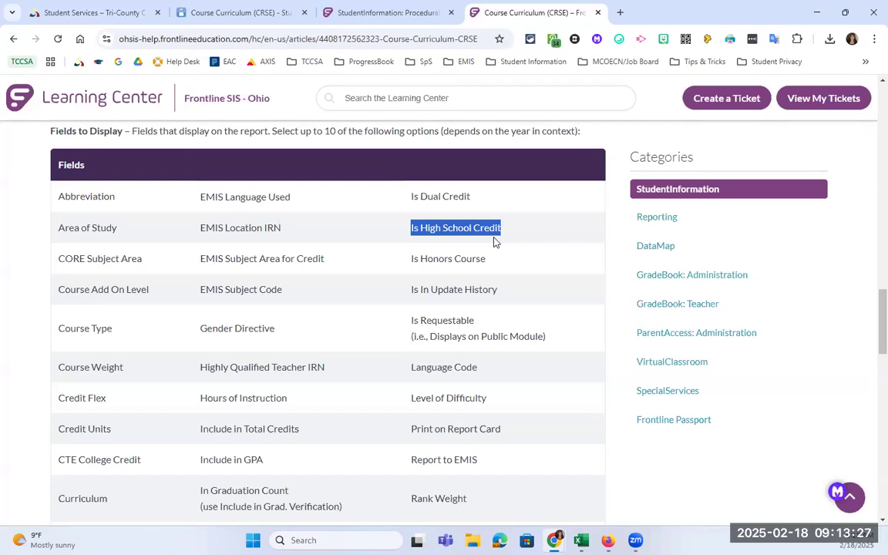
Review the rest of the Fields table, highlighting Include in GPA and Is Active.
{"action": "scroll", "coordinate": [323, 392], "scroll_direction": "down", "scroll_amount": 1}
{"action": "left_click_drag", "start_coordinate": [265, 399], "coordinate": [199, 410]}
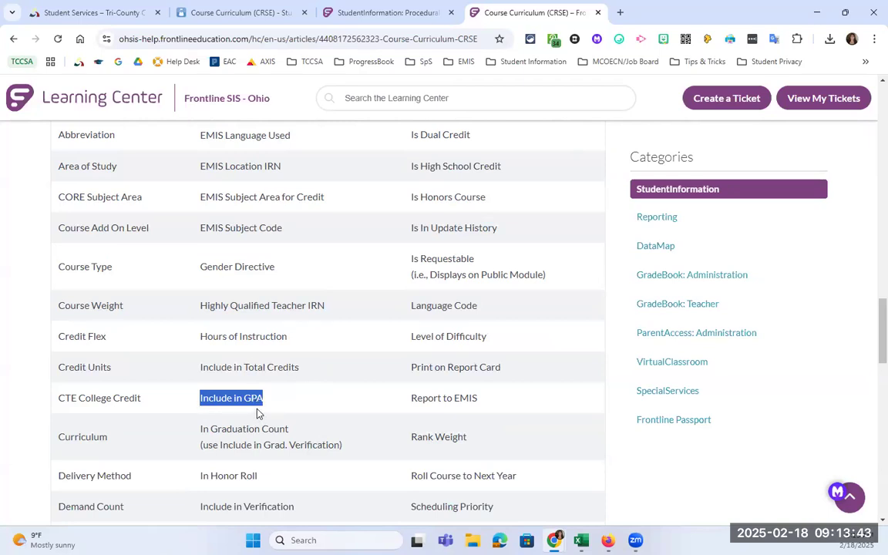
{"action": "scroll", "coordinate": [304, 416], "scroll_direction": "down", "scroll_amount": 1}
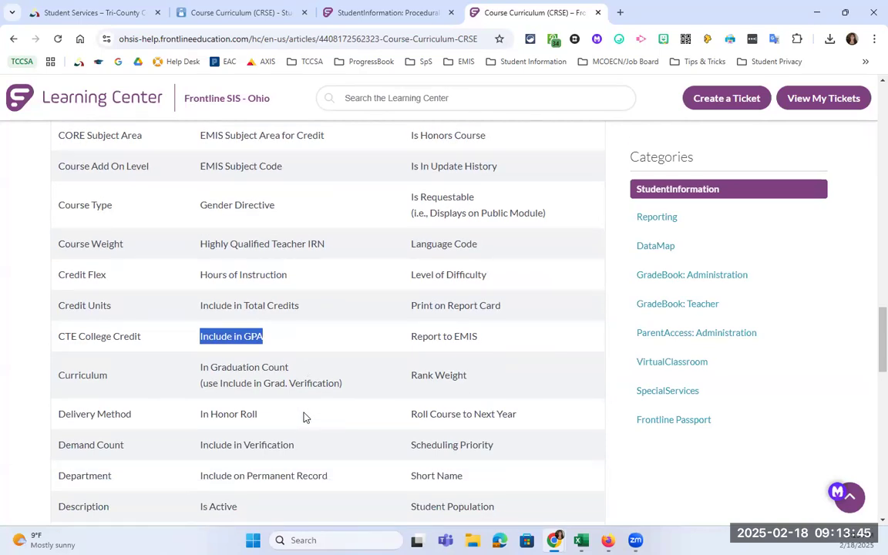
{"action": "scroll", "coordinate": [305, 416], "scroll_direction": "down", "scroll_amount": 1}
{"action": "scroll", "coordinate": [304, 414], "scroll_direction": "down", "scroll_amount": 1}
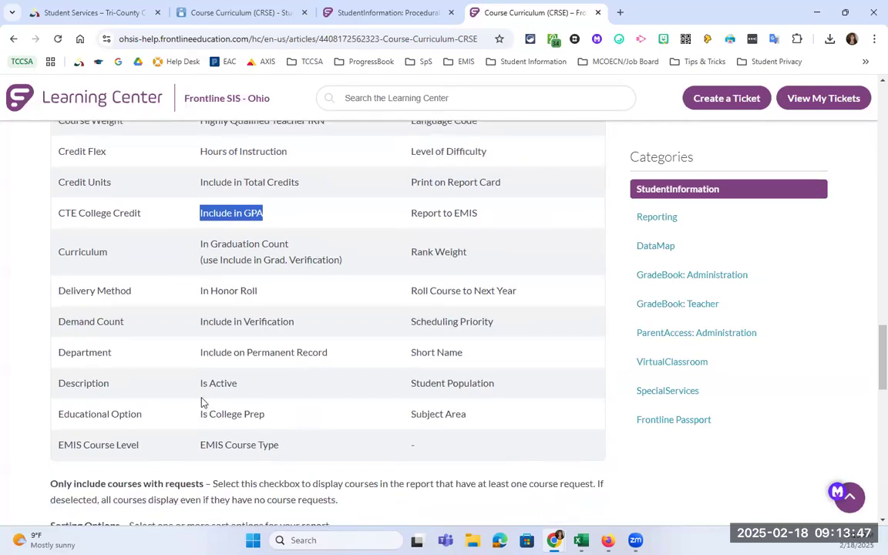
{"action": "left_click_drag", "start_coordinate": [202, 382], "coordinate": [245, 385]}
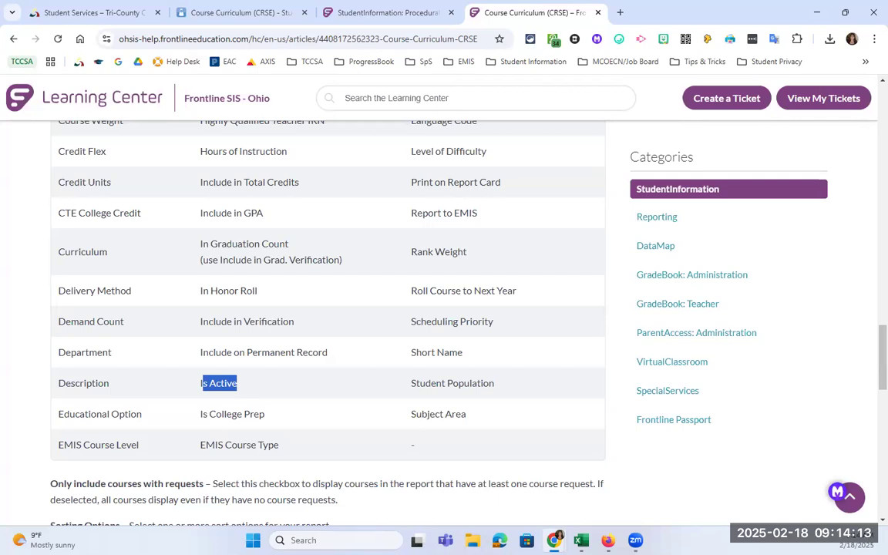
Check the report's selected display fields and output options in StudentInformation, and submit the Course Curriculum report.
{"action": "left_click", "coordinate": [223, 12]}
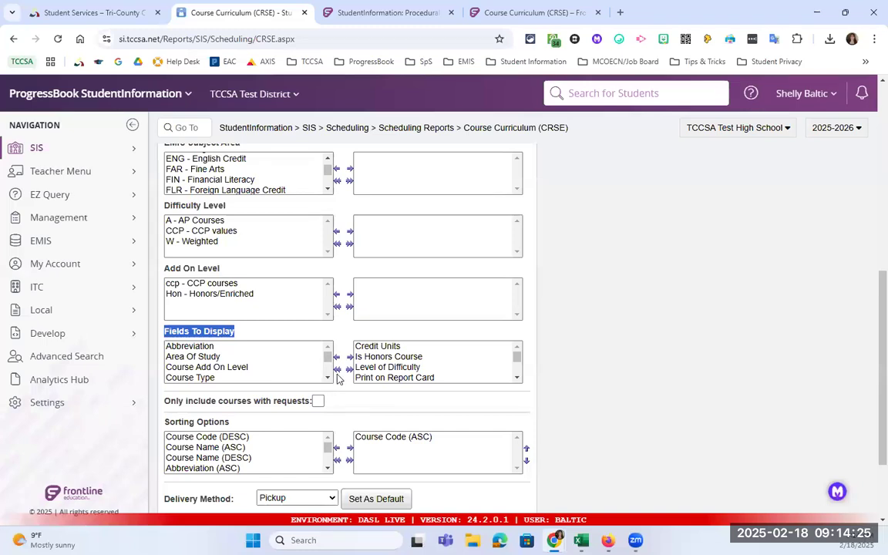
{"action": "scroll", "coordinate": [367, 377], "scroll_direction": "down", "scroll_amount": 2}
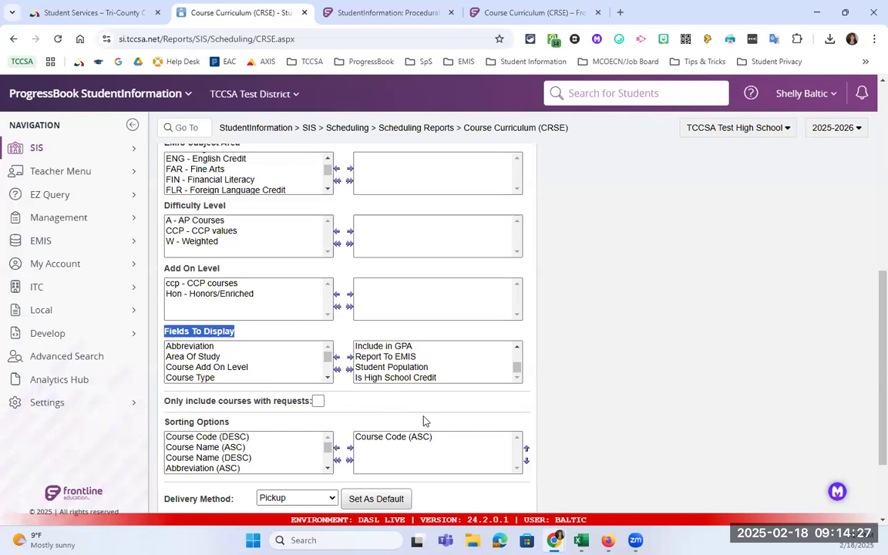
{"action": "scroll", "coordinate": [348, 416], "scroll_direction": "down", "scroll_amount": 1}
{"action": "scroll", "coordinate": [347, 417], "scroll_direction": "down", "scroll_amount": 1}
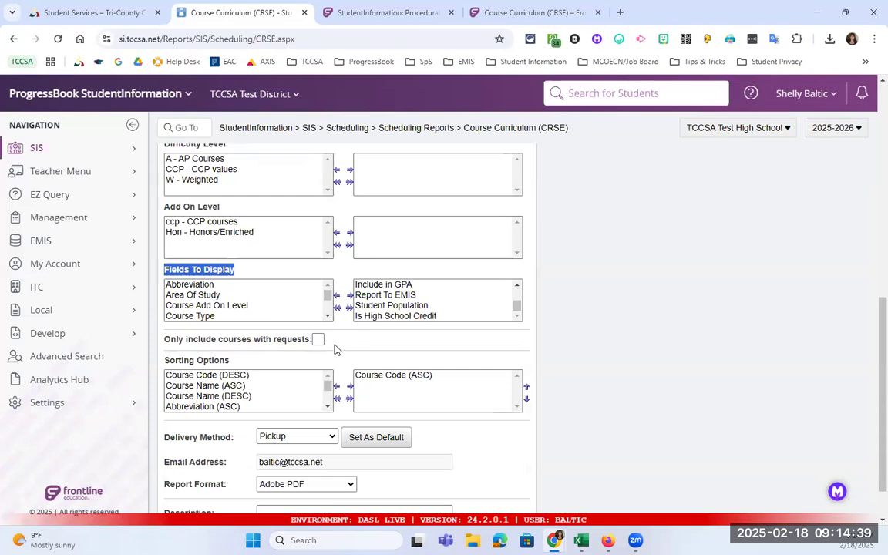
{"action": "scroll", "coordinate": [383, 379], "scroll_direction": "down", "scroll_amount": 1}
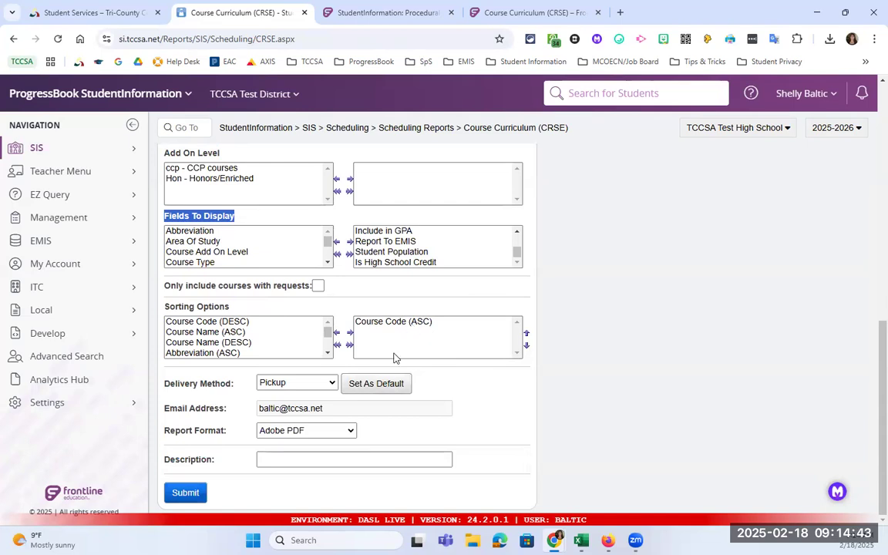
{"action": "left_click", "coordinate": [184, 493]}
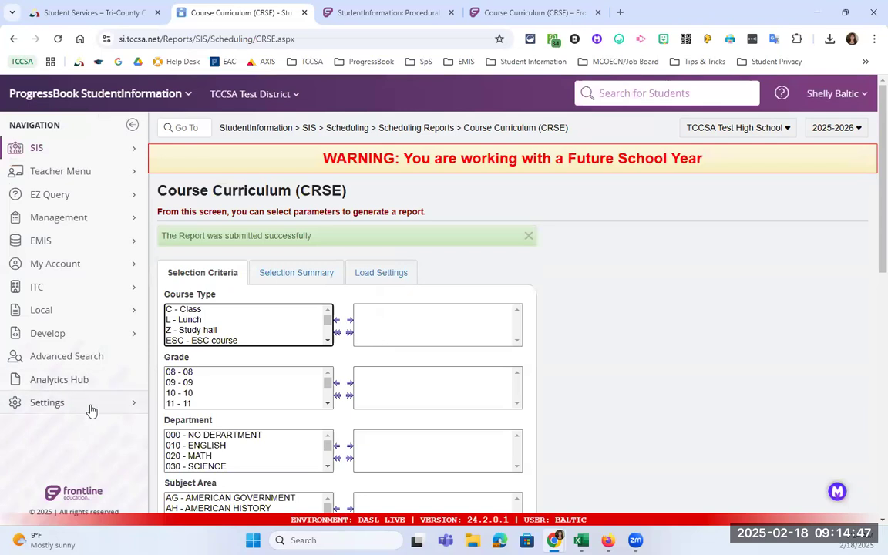
Open Batch/Report Management, refresh the job list, and open the newly submitted Course Curriculum (CRSE) report at its first course listing page.
{"action": "left_click", "coordinate": [90, 406]}
{"action": "left_click", "coordinate": [233, 160]}
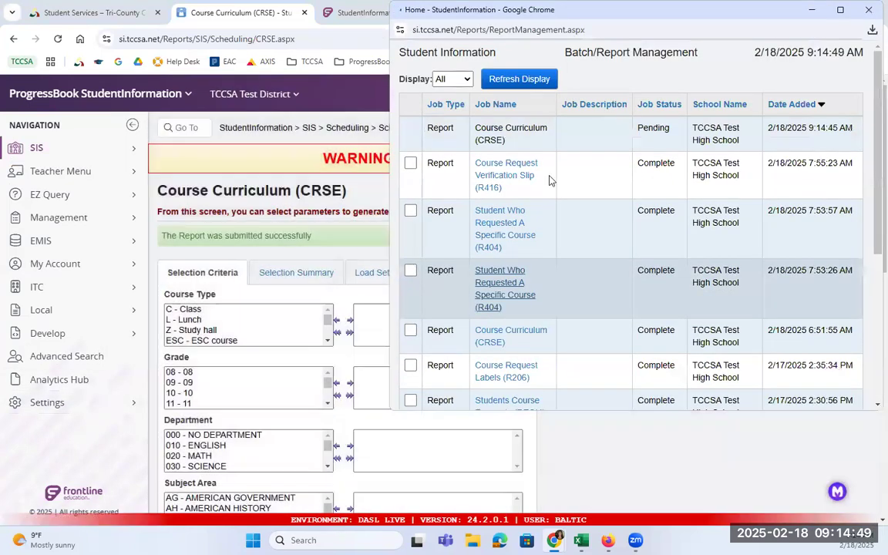
{"action": "left_click", "coordinate": [521, 80]}
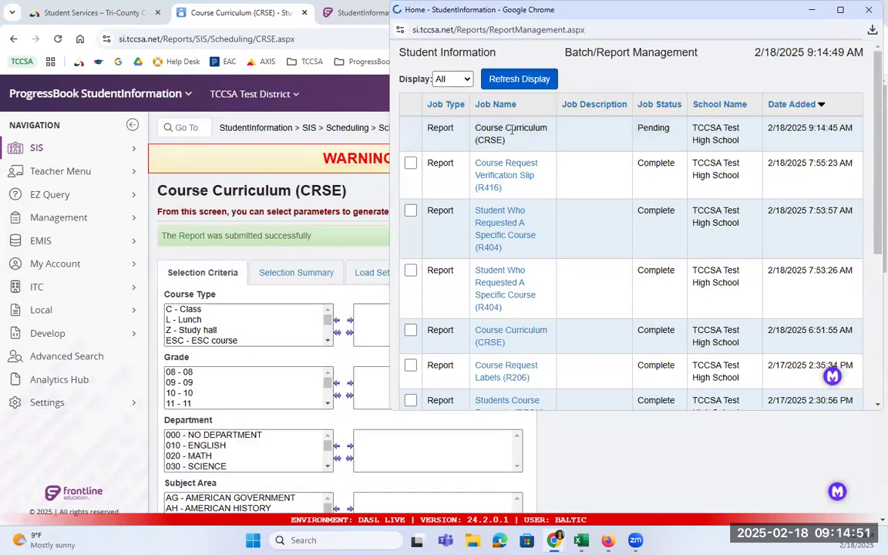
{"action": "left_click", "coordinate": [490, 80]}
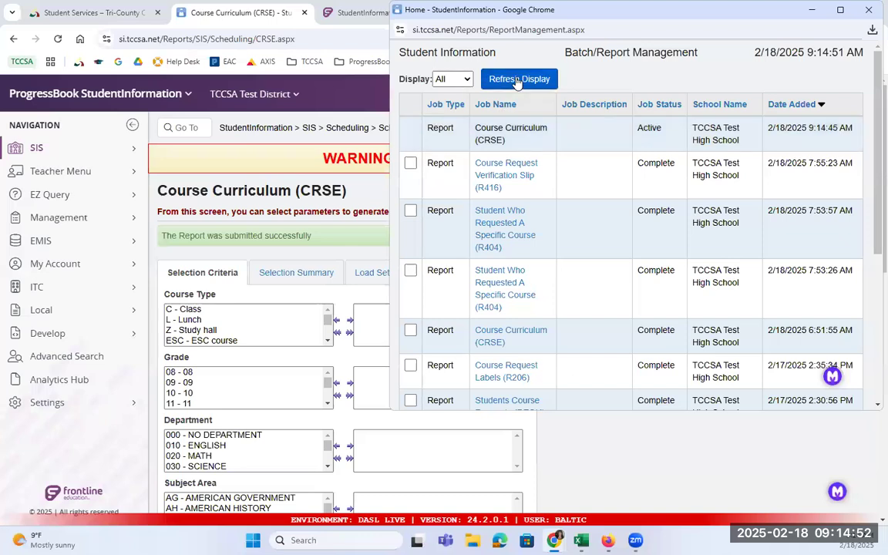
{"action": "left_click", "coordinate": [492, 135]}
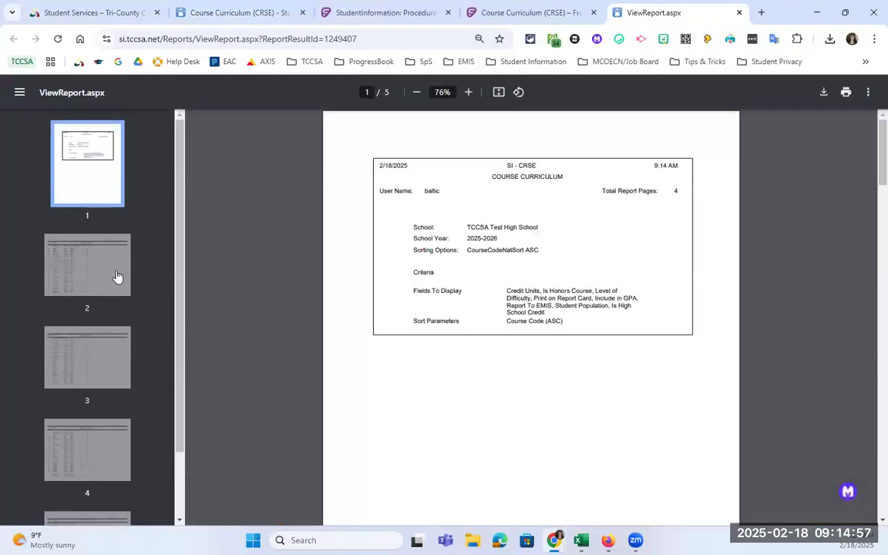
{"action": "left_click", "coordinate": [116, 276]}
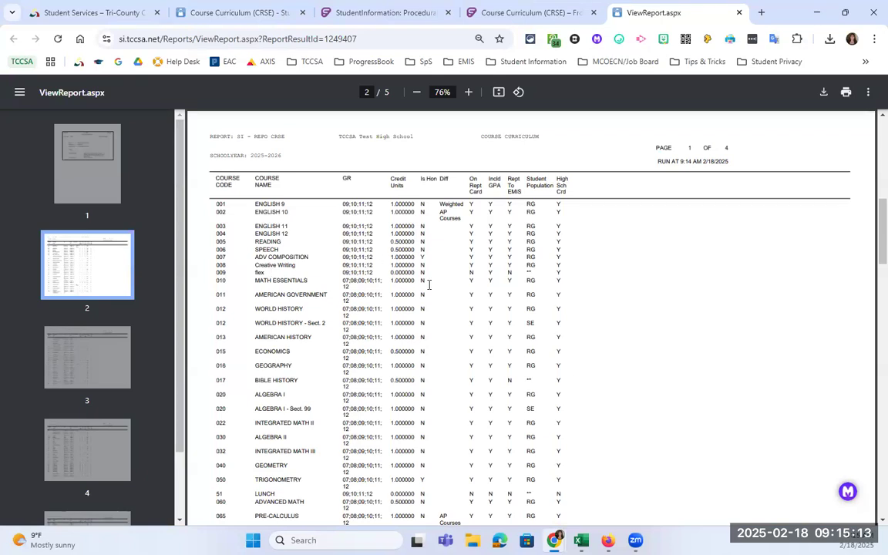
Review the ENGLISH 9 row, highlighting its course code, name, grade levels, credit units and difficulty, plus the Student Population column.
{"action": "left_click_drag", "start_coordinate": [214, 202], "coordinate": [261, 203]}
{"action": "double_click", "coordinate": [262, 204]}
{"action": "left_click_drag", "start_coordinate": [342, 203], "coordinate": [377, 204]}
{"action": "left_click", "coordinate": [401, 202]}
{"action": "left_click_drag", "start_coordinate": [401, 202], "coordinate": [403, 202]}
{"action": "left_click_drag", "start_coordinate": [440, 205], "coordinate": [463, 199]}
{"action": "left_click_drag", "start_coordinate": [509, 206], "coordinate": [537, 191]}
Compare the two WORLD HISTORY entries under course code 012, highlighting the Student Population value of Sect. 2.
{"action": "left_click_drag", "start_coordinate": [218, 309], "coordinate": [330, 324]}
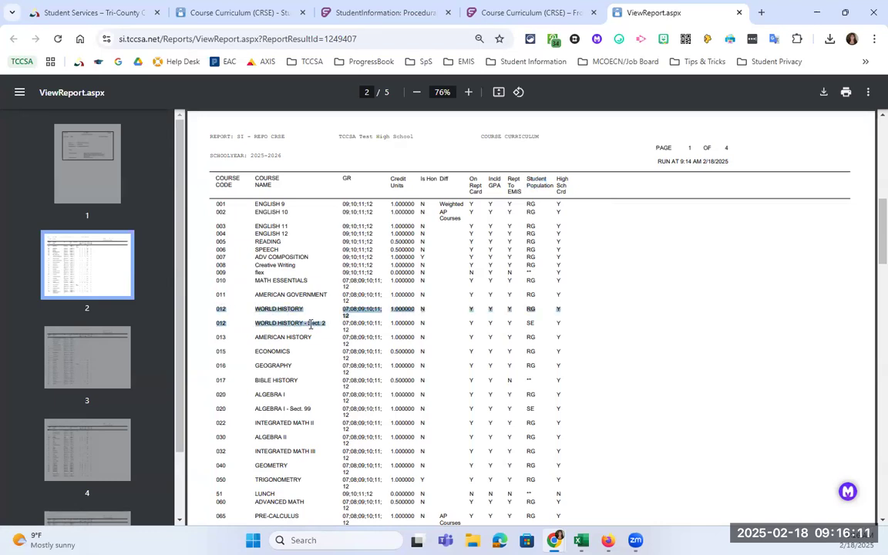
{"action": "left_click", "coordinate": [263, 317]}
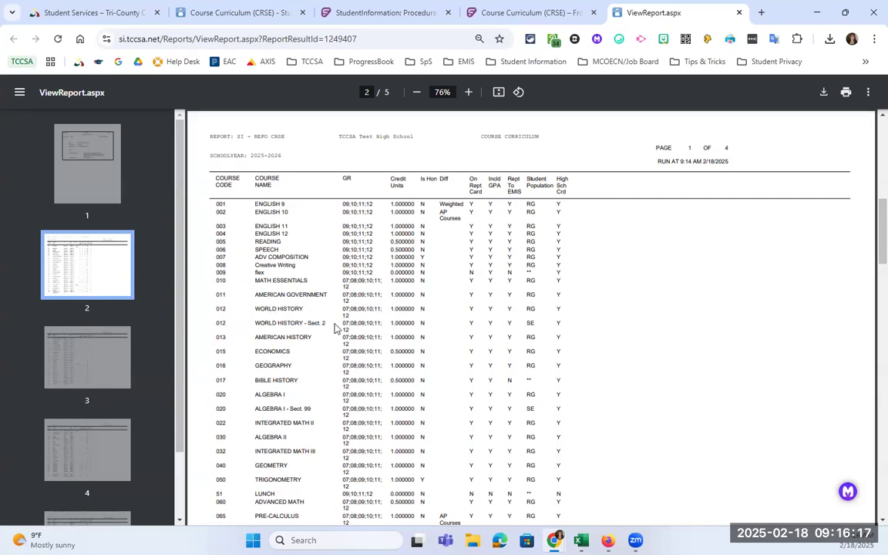
{"action": "double_click", "coordinate": [531, 326]}
{"action": "scroll", "coordinate": [387, 339], "scroll_direction": "down", "scroll_amount": 1}
{"action": "scroll", "coordinate": [335, 154], "scroll_direction": "up", "scroll_amount": 3}
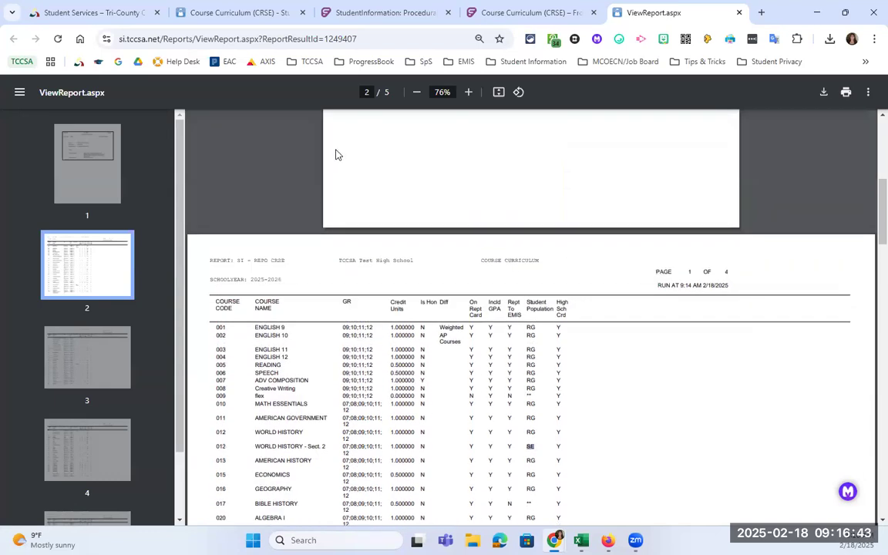
{"action": "scroll", "coordinate": [335, 154], "scroll_direction": "down", "scroll_amount": 1}
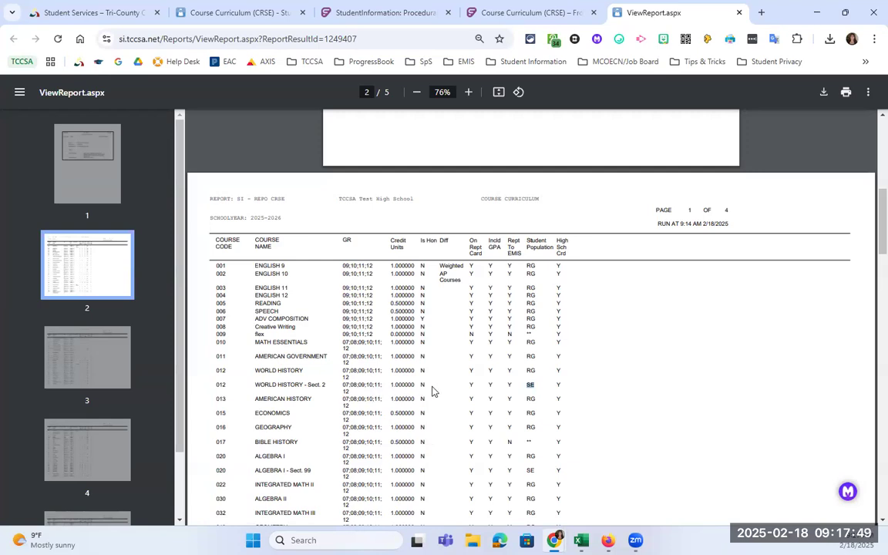
Close the report, return to StudentInformation, and open the Analytics Hub with the Favorites group expanded.
{"action": "left_click", "coordinate": [738, 13]}
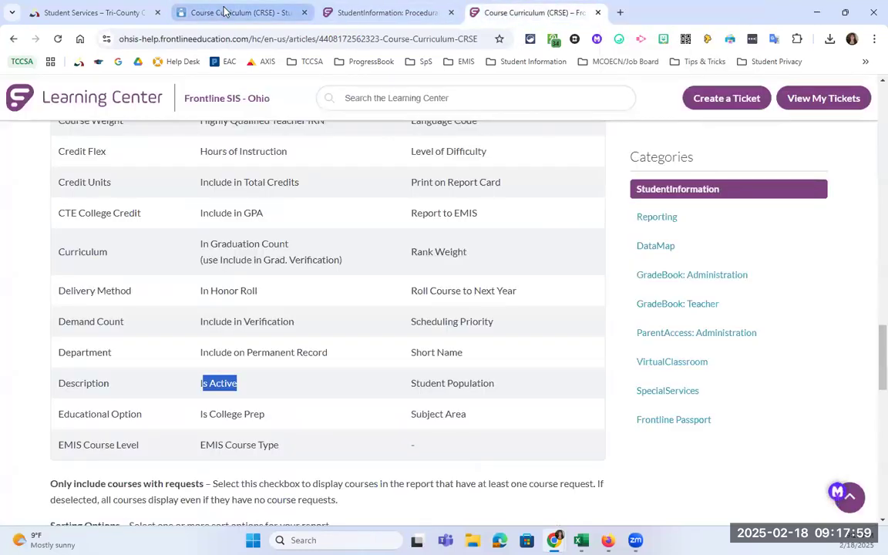
{"action": "left_click", "coordinate": [254, 12]}
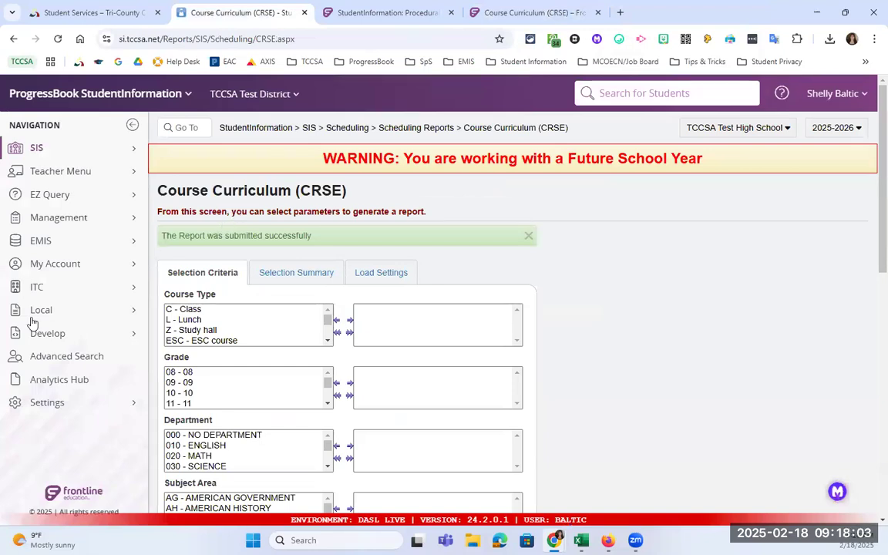
{"action": "left_click", "coordinate": [111, 386]}
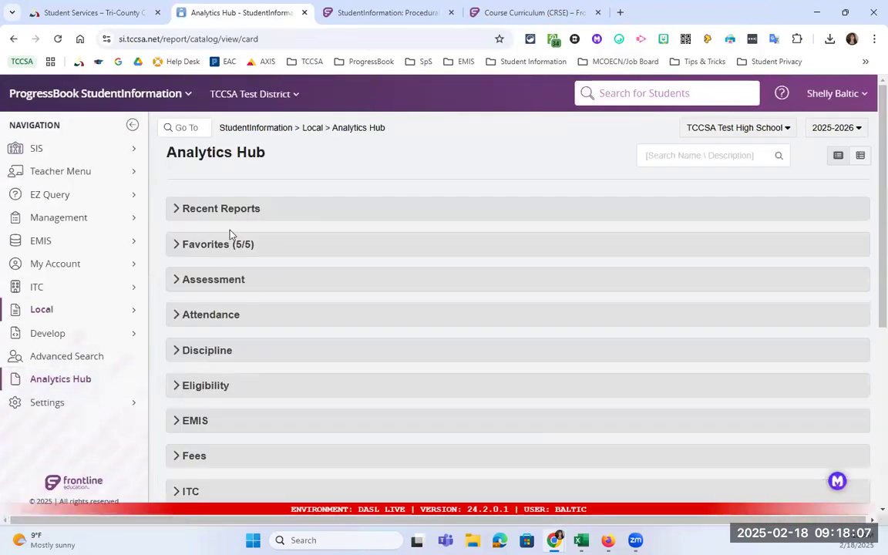
{"action": "left_click", "coordinate": [225, 247]}
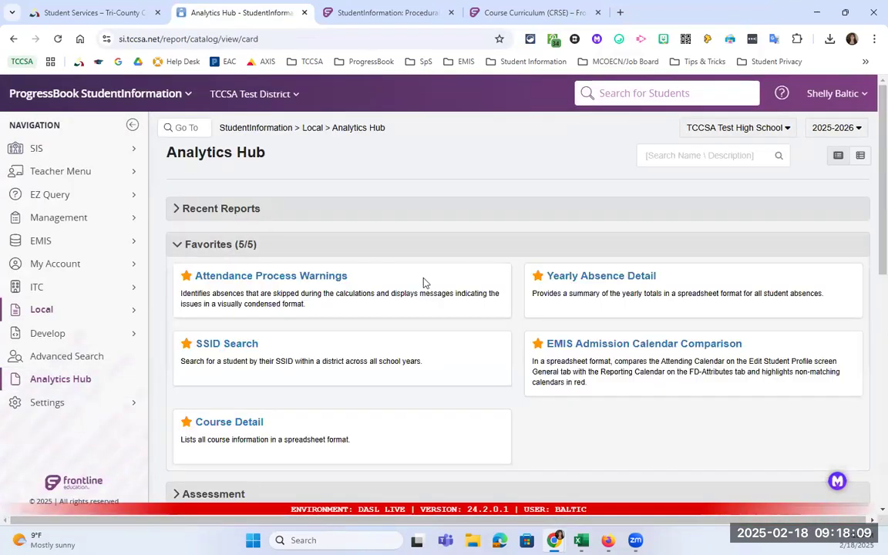
Look through the Analytics Hub report categories down to Scheduling, and activate the report search field.
{"action": "scroll", "coordinate": [264, 266], "scroll_direction": "down", "scroll_amount": 2}
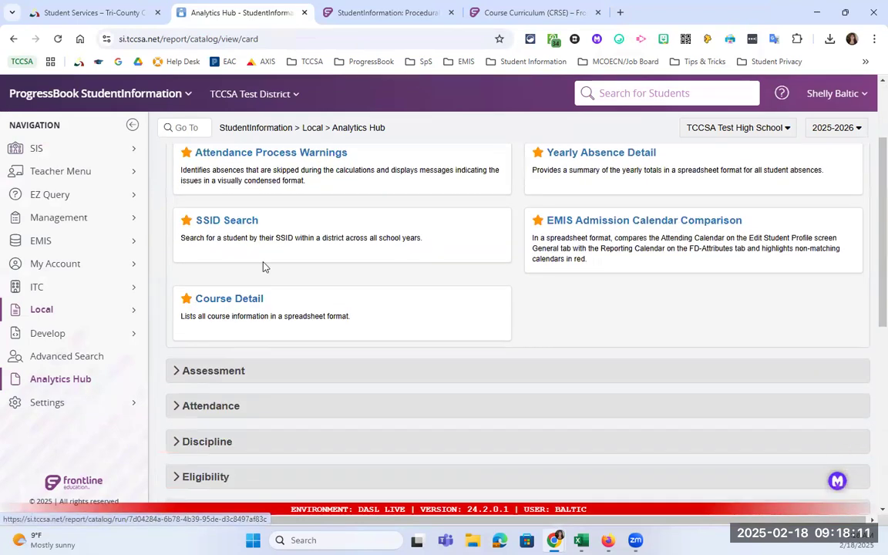
{"action": "scroll", "coordinate": [264, 401], "scroll_direction": "down", "scroll_amount": 3}
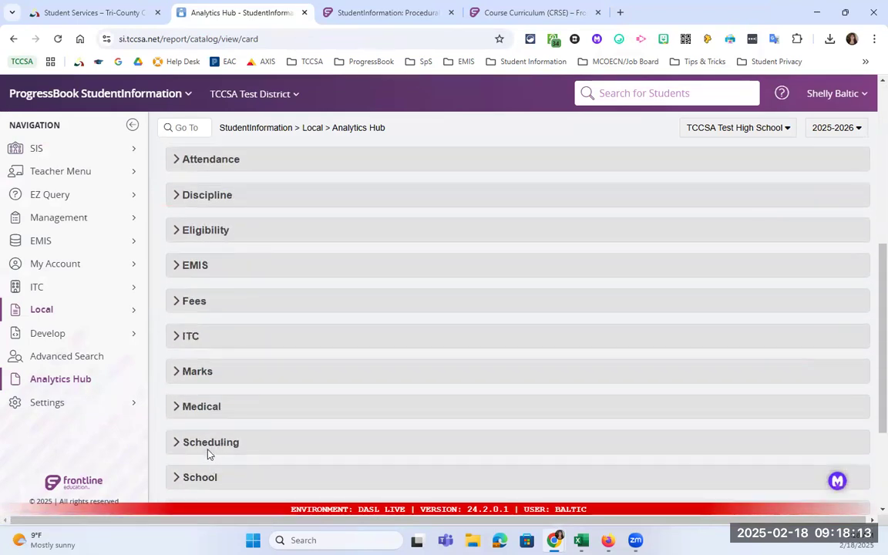
{"action": "scroll", "coordinate": [207, 454], "scroll_direction": "up", "scroll_amount": 5}
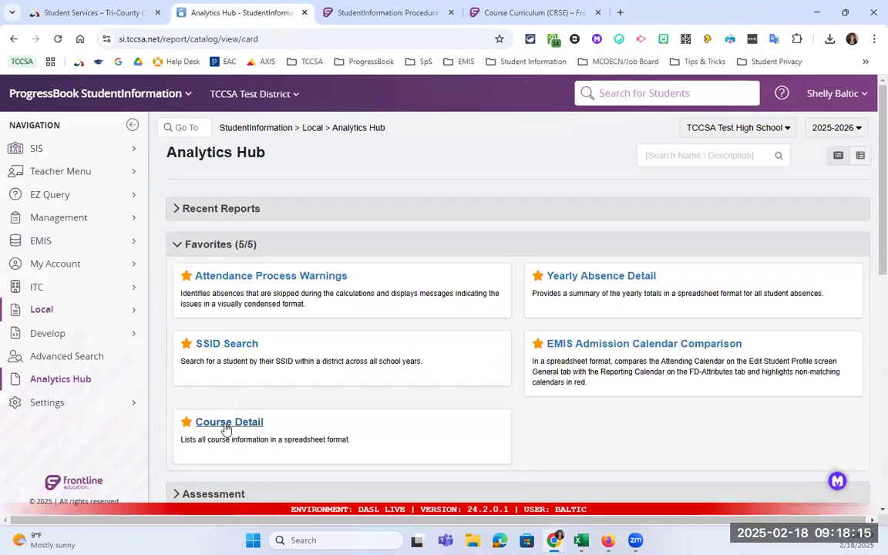
{"action": "left_click", "coordinate": [681, 158]}
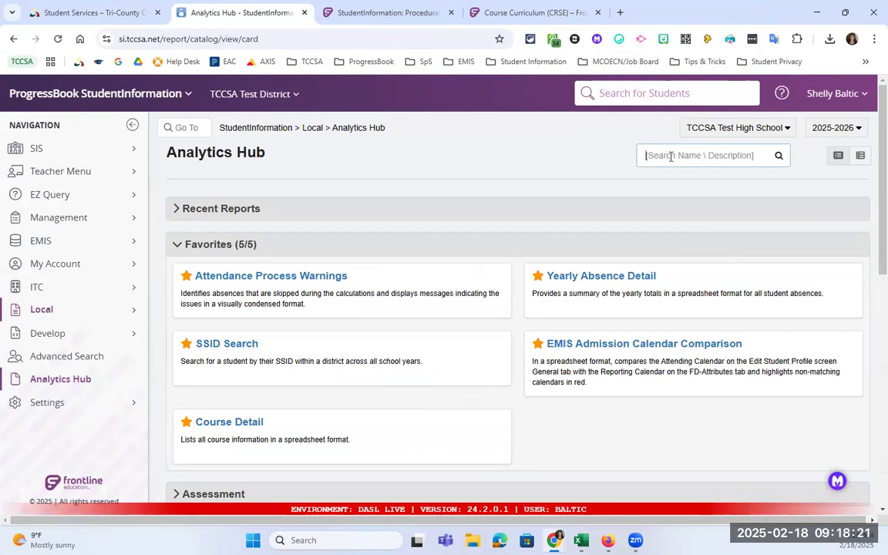
Run the Course Detail report filtered to school year 2025-2026 and TCCSA Test High School.
{"action": "left_click", "coordinate": [229, 422]}
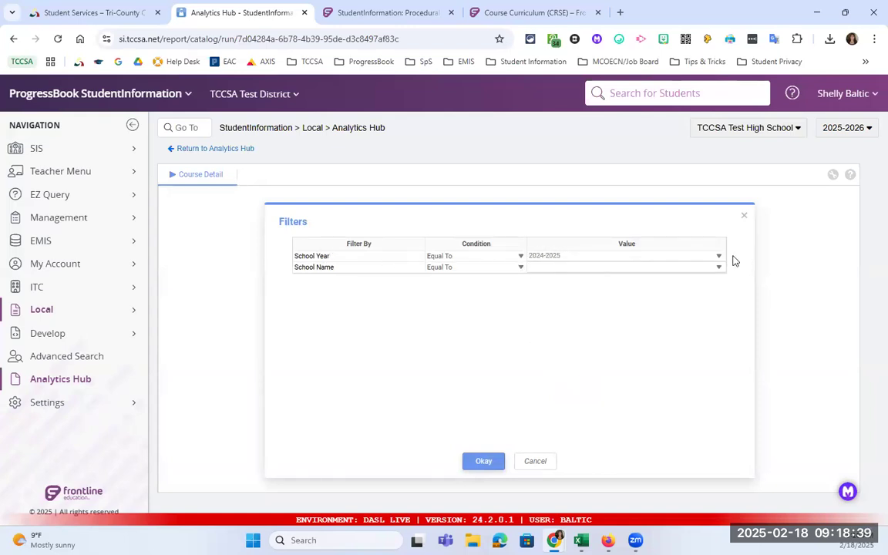
{"action": "left_click", "coordinate": [685, 259]}
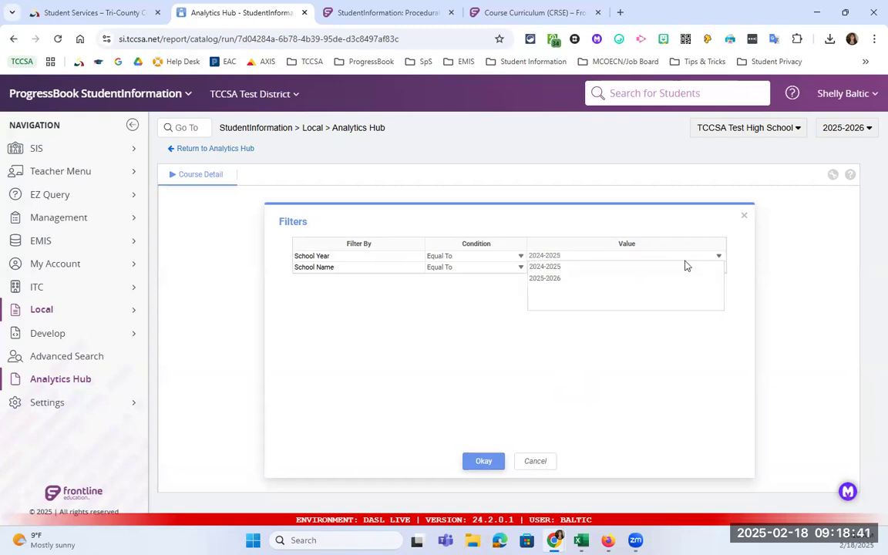
{"action": "left_click", "coordinate": [548, 278]}
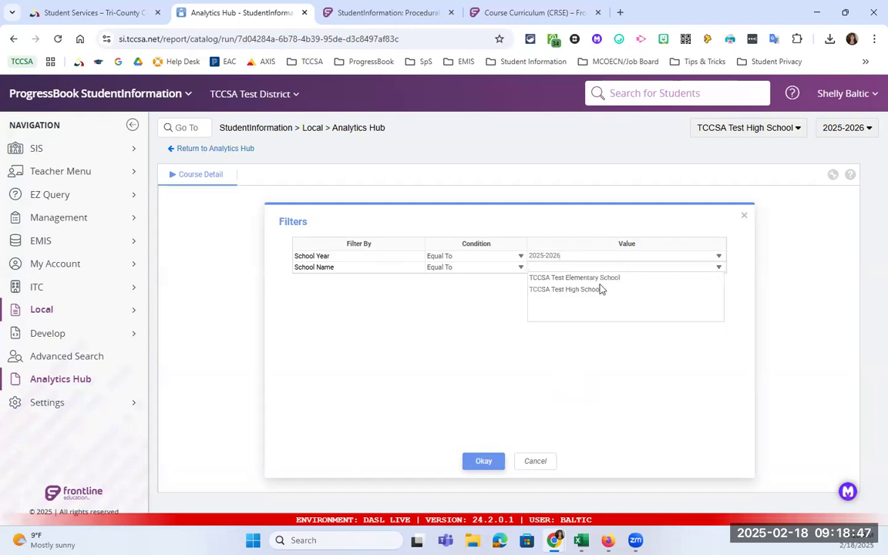
{"action": "left_click", "coordinate": [579, 290]}
{"action": "left_click", "coordinate": [483, 461]}
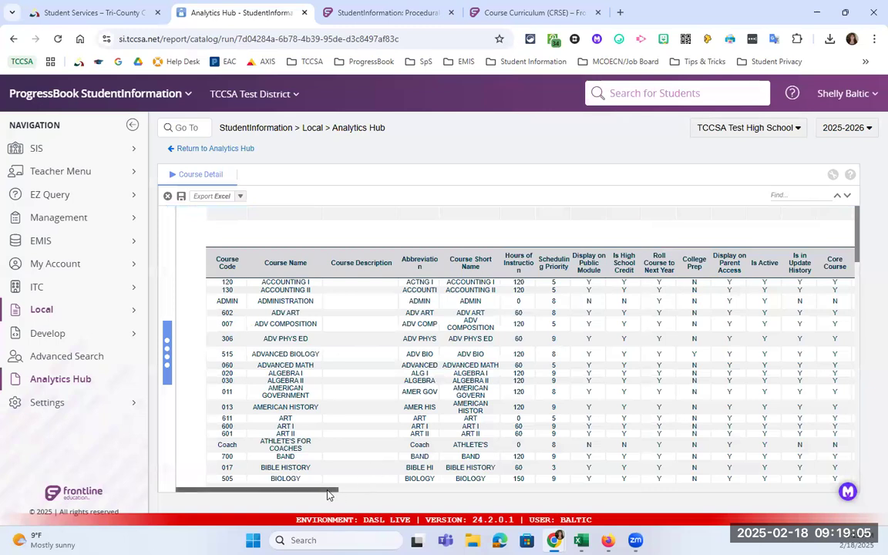
Look across the Course Detail report's columns and down its course rows.
{"action": "left_click_drag", "start_coordinate": [340, 490], "coordinate": [325, 505]}
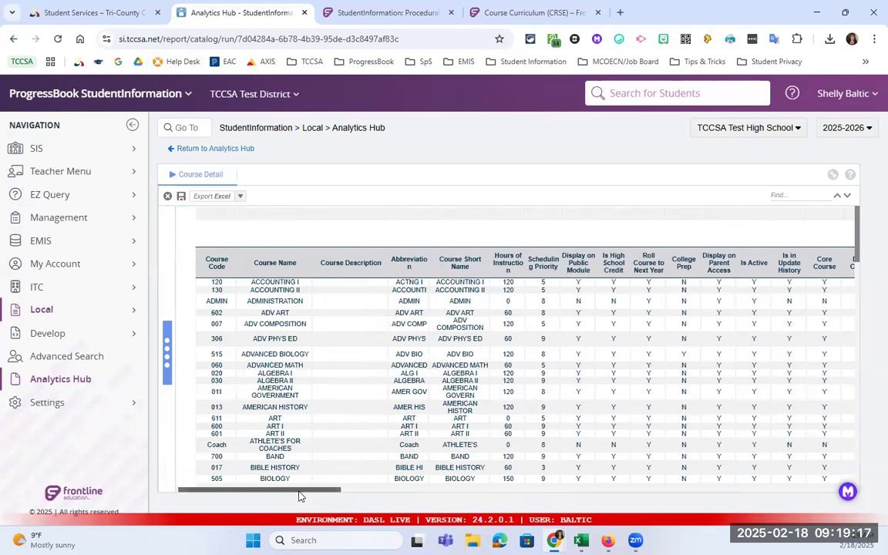
{"action": "left_click_drag", "start_coordinate": [300, 491], "coordinate": [295, 490]}
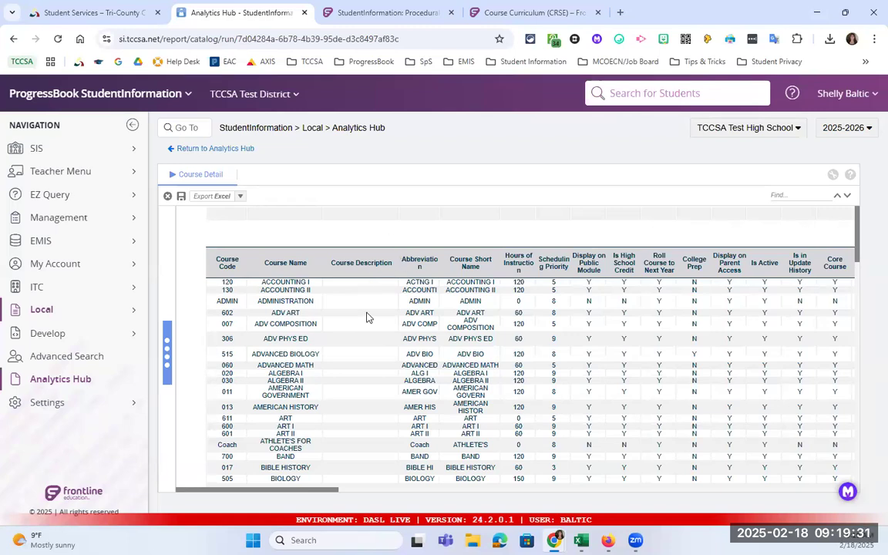
{"action": "scroll", "coordinate": [371, 311], "scroll_direction": "down", "scroll_amount": 1}
{"action": "scroll", "coordinate": [373, 305], "scroll_direction": "up", "scroll_amount": 1}
Hide the Course Description column (Column C) in the Course Detail report and check the remaining columns.
{"action": "left_click", "coordinate": [166, 352]}
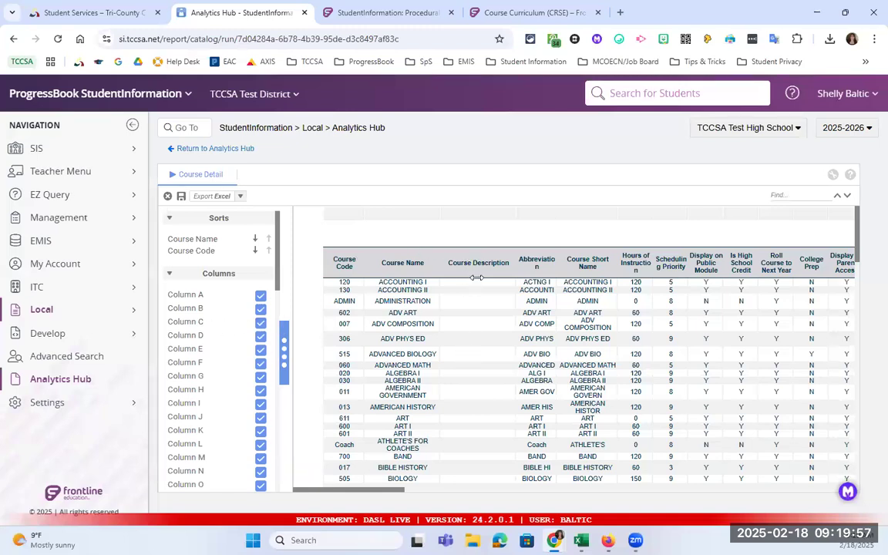
{"action": "left_click", "coordinate": [260, 324]}
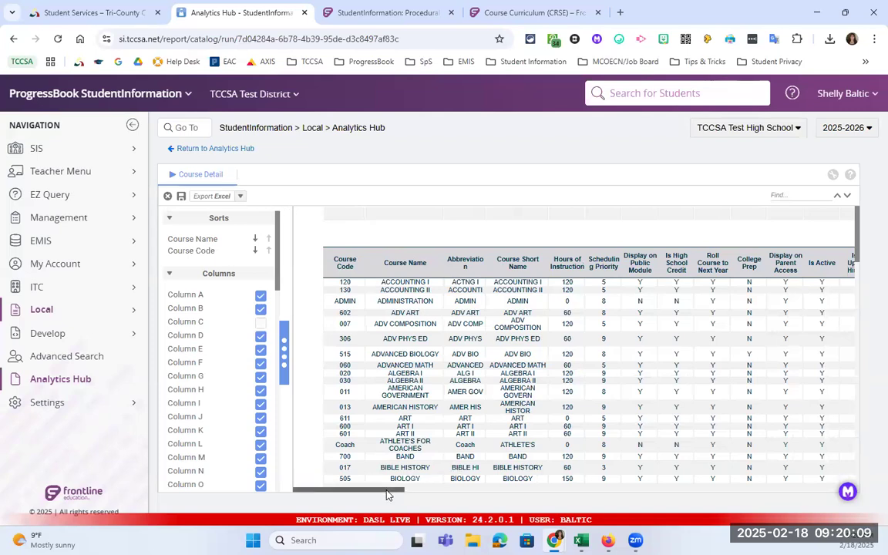
{"action": "left_click_drag", "start_coordinate": [390, 490], "coordinate": [644, 496]}
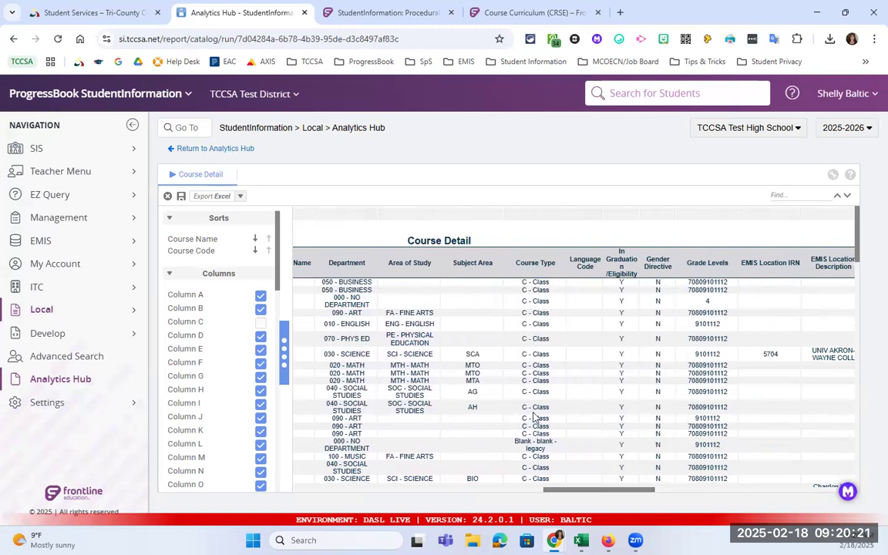
{"action": "left_click_drag", "start_coordinate": [557, 497], "coordinate": [281, 486]}
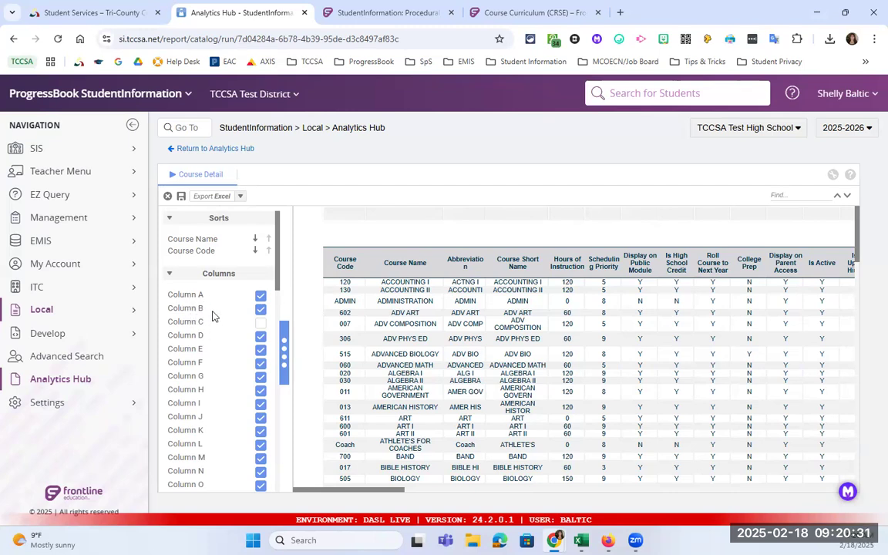
Export the Course Detail report to Excel and add filters to the header row from the Is High School Credit cell.
{"action": "left_click", "coordinate": [210, 196]}
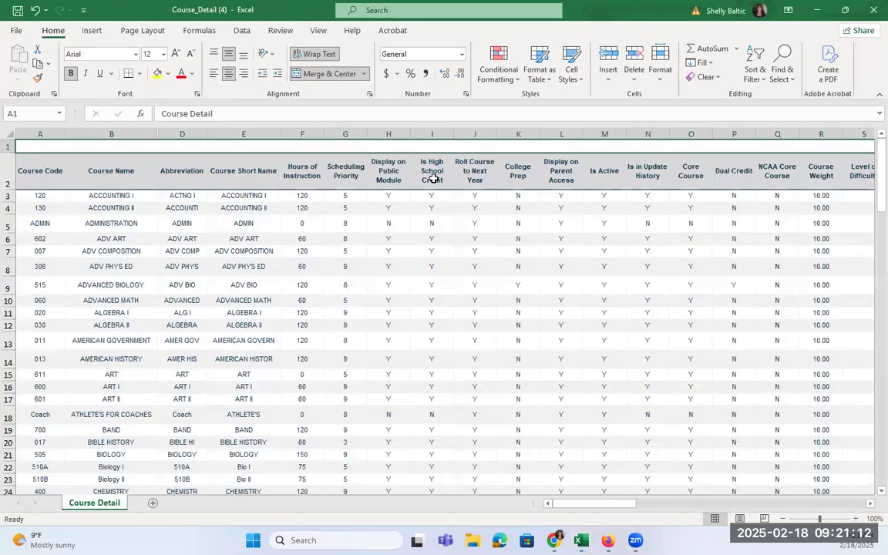
{"action": "left_click", "coordinate": [430, 166]}
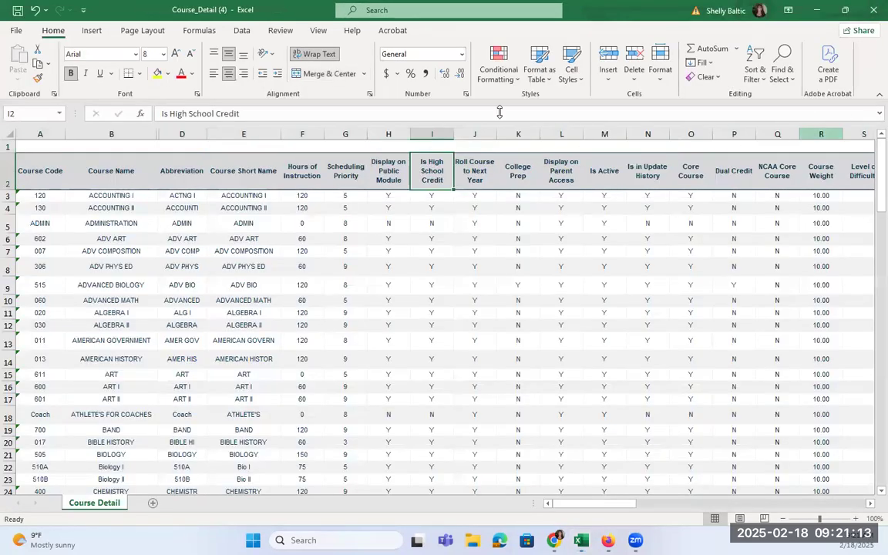
{"action": "left_click", "coordinate": [757, 76]}
{"action": "left_click", "coordinate": [777, 149]}
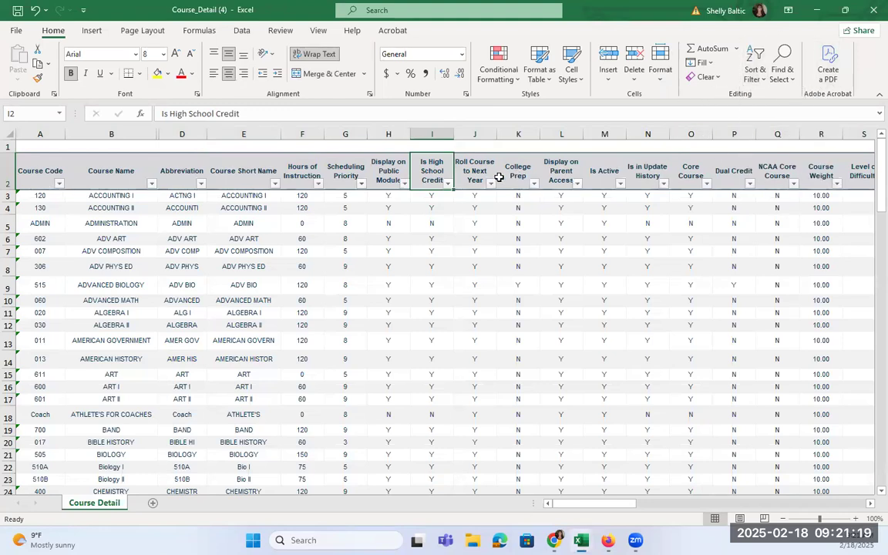
Filter Is High School Credit to show only N, review the courses, and close the workbook without saving.
{"action": "left_click", "coordinate": [446, 183]}
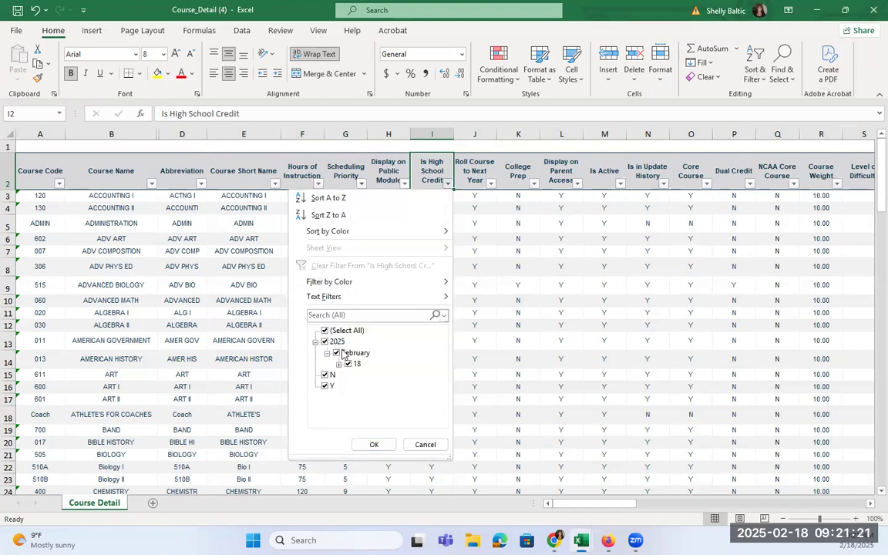
{"action": "left_click", "coordinate": [324, 330]}
{"action": "left_click", "coordinate": [326, 375]}
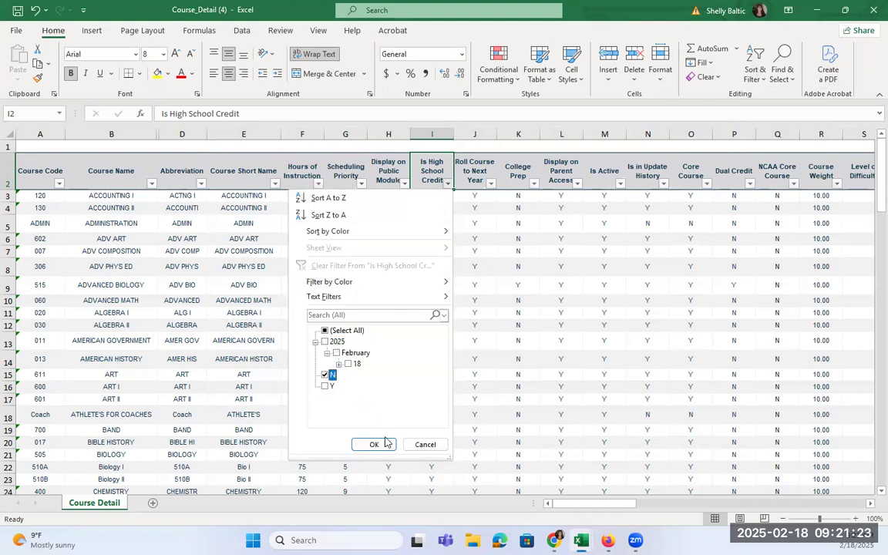
{"action": "left_click", "coordinate": [386, 445]}
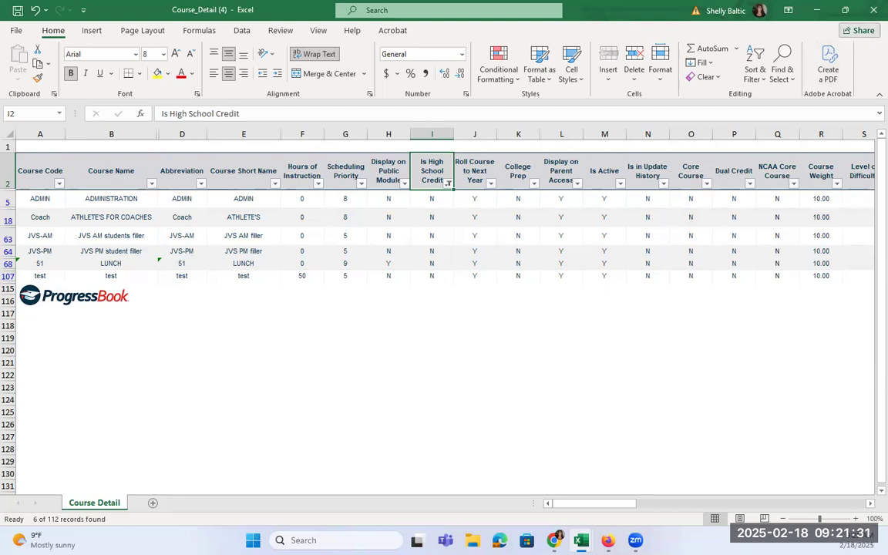
{"action": "left_click", "coordinate": [871, 8]}
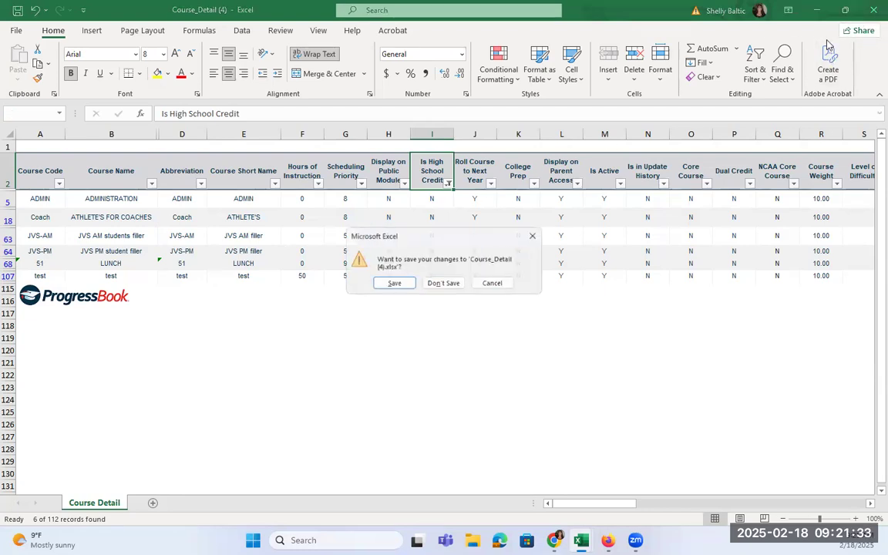
{"action": "left_click", "coordinate": [450, 284]}
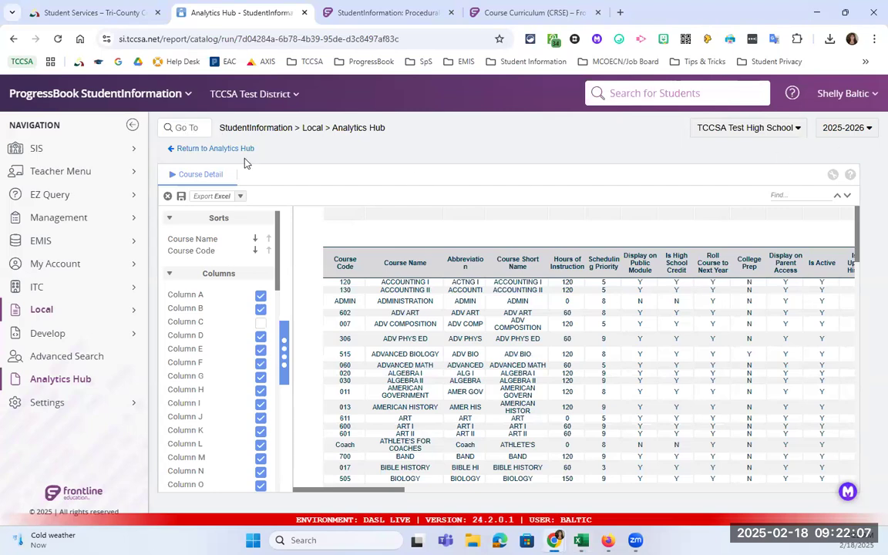
Find the Courses maintenance screen by searching for "courses", open it, and list all courses without filters.
{"action": "left_click", "coordinate": [185, 124]}
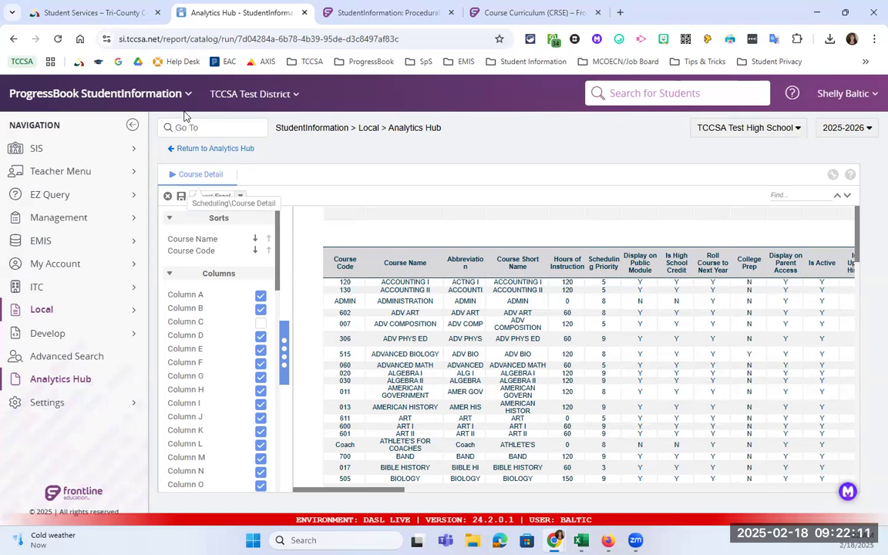
{"action": "type", "text": "courses"}
{"action": "key", "text": "Return"}
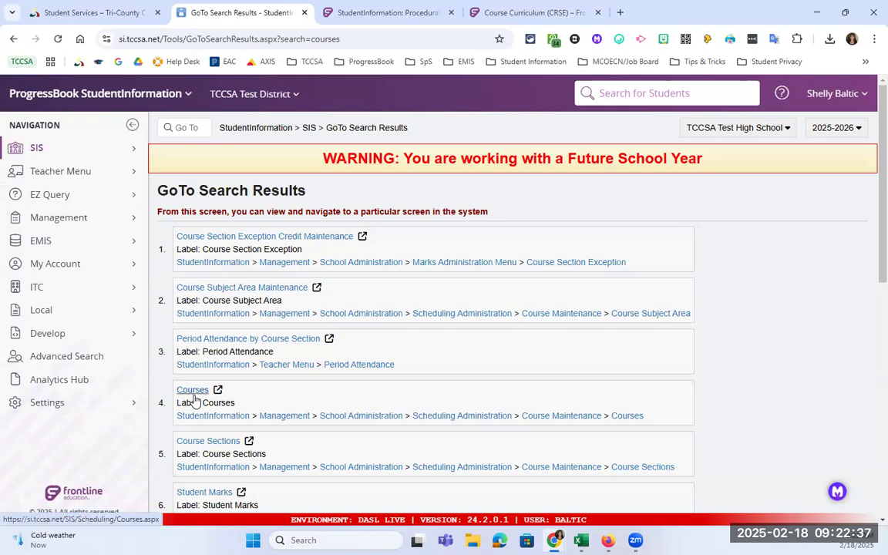
{"action": "left_click", "coordinate": [181, 128]}
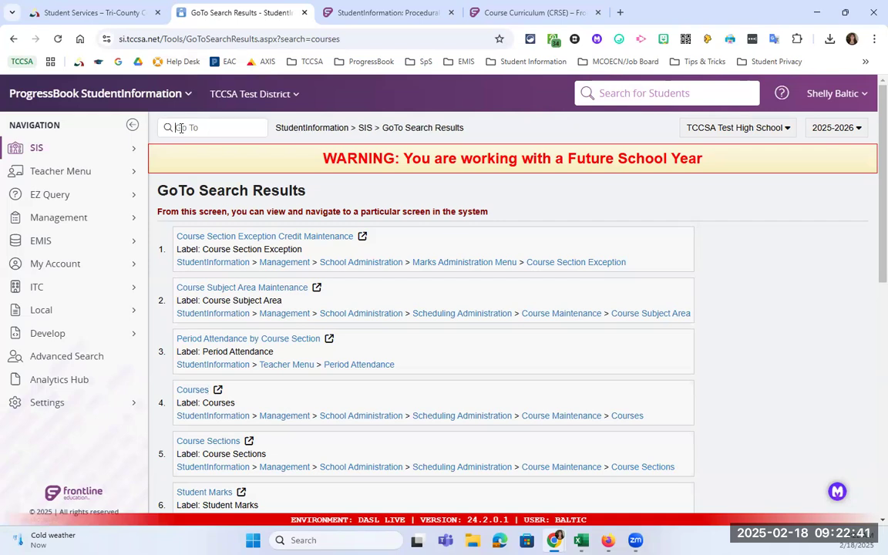
{"action": "left_click", "coordinate": [193, 390]}
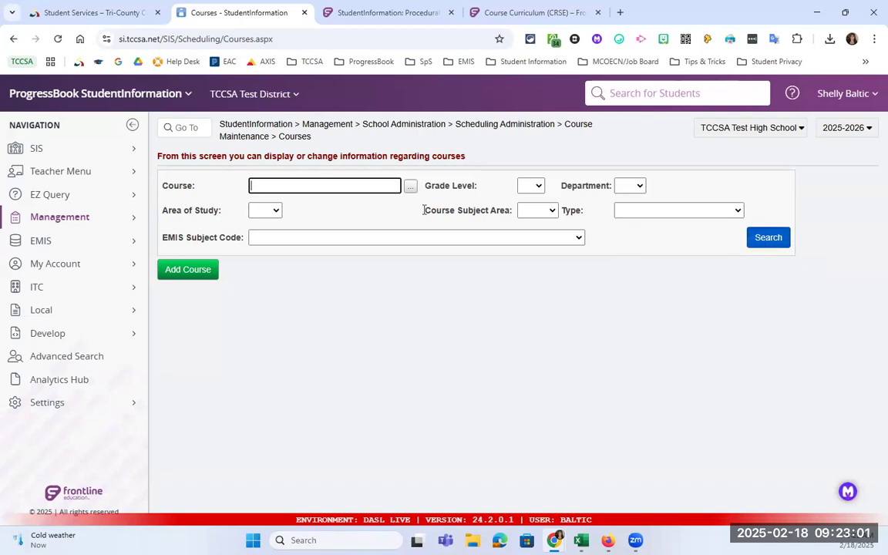
{"action": "left_click", "coordinate": [755, 237]}
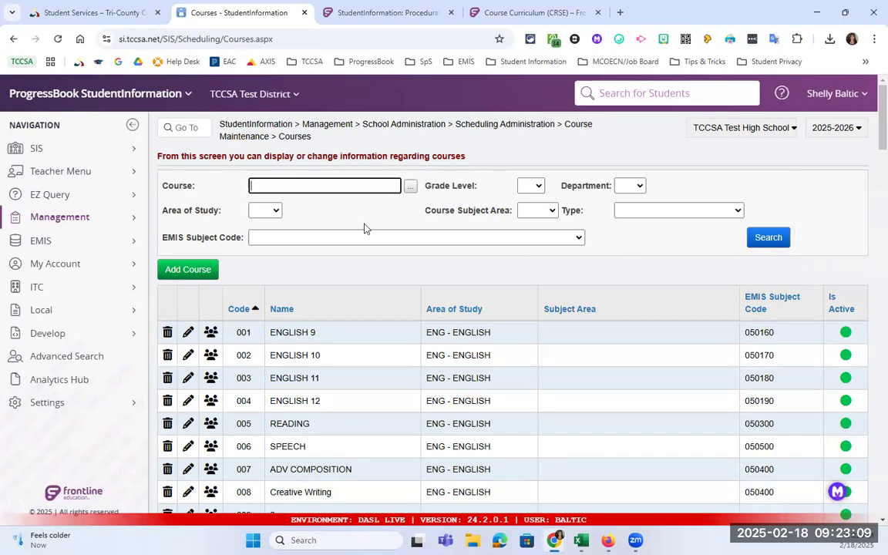
Examine the course list's codes, names, areas of study, subject areas and EMIS subject codes.
{"action": "scroll", "coordinate": [565, 308], "scroll_direction": "down", "scroll_amount": 1}
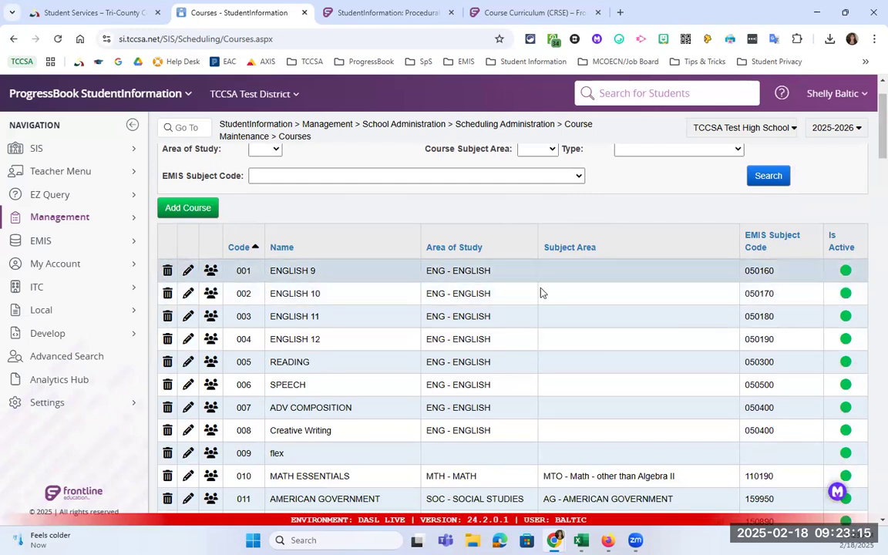
{"action": "scroll", "coordinate": [589, 351], "scroll_direction": "down", "scroll_amount": 1}
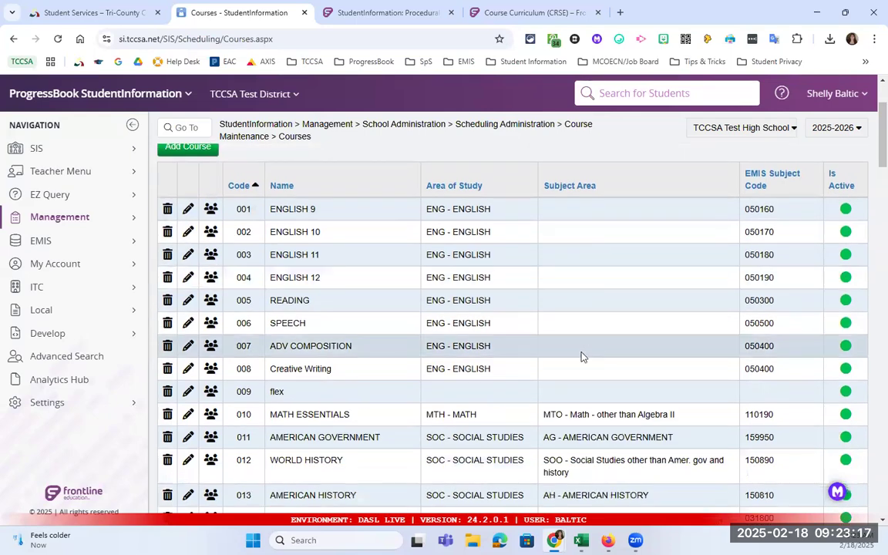
{"action": "scroll", "coordinate": [274, 376], "scroll_direction": "down", "scroll_amount": 1}
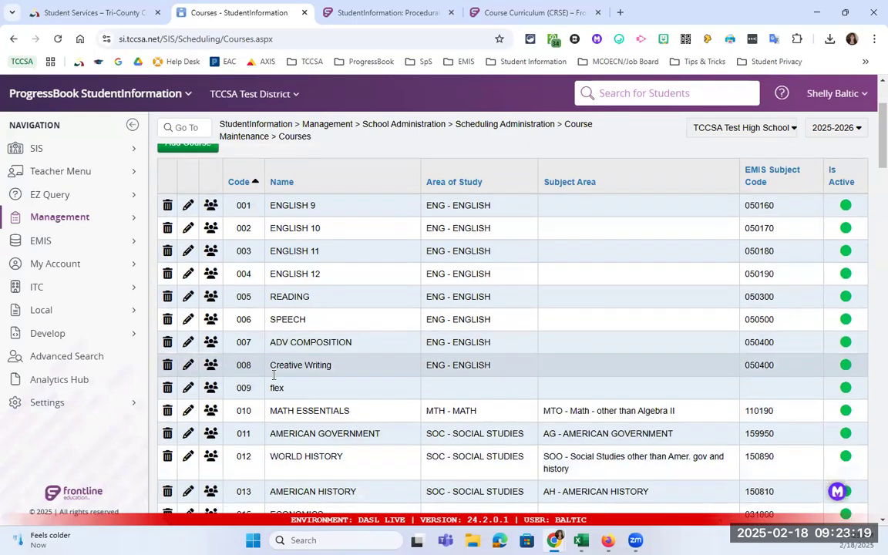
{"action": "scroll", "coordinate": [274, 375], "scroll_direction": "down", "scroll_amount": 1}
{"action": "scroll", "coordinate": [275, 375], "scroll_direction": "down", "scroll_amount": 2}
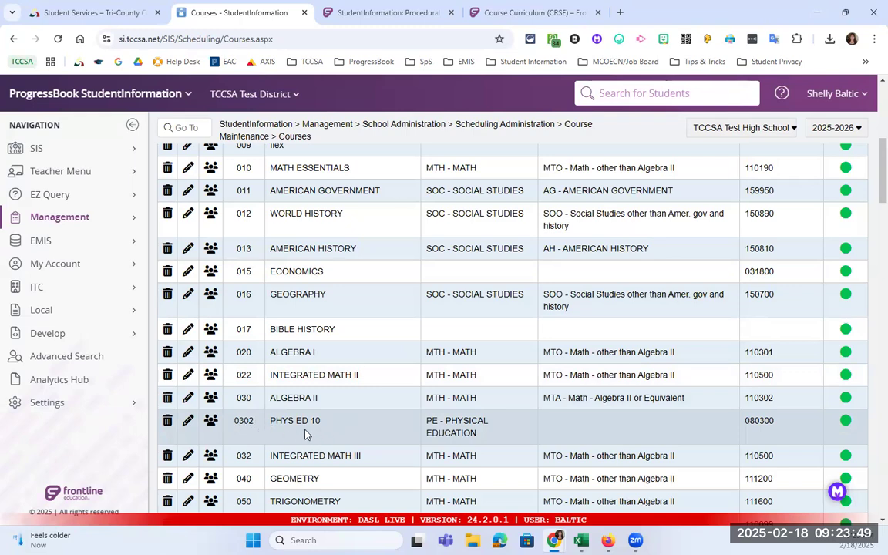
{"action": "scroll", "coordinate": [304, 433], "scroll_direction": "down", "scroll_amount": 15}
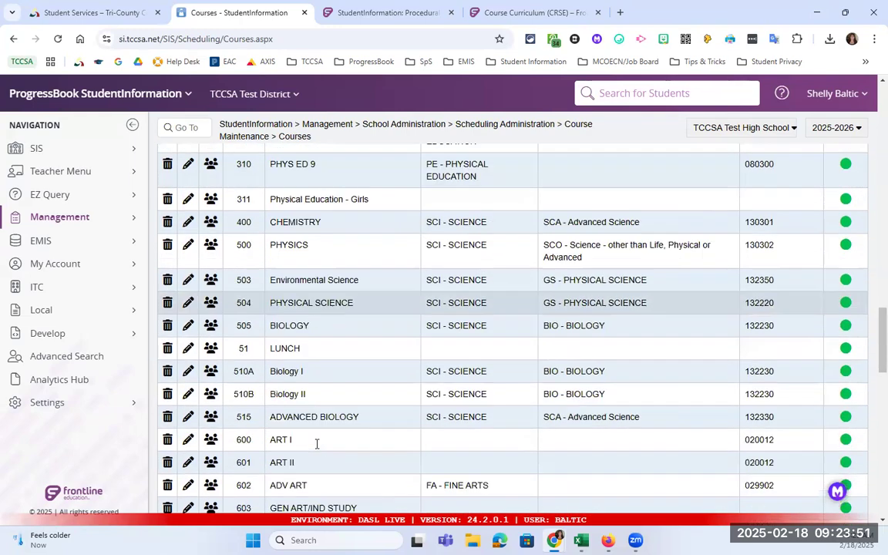
{"action": "scroll", "coordinate": [315, 443], "scroll_direction": "up", "scroll_amount": 3}
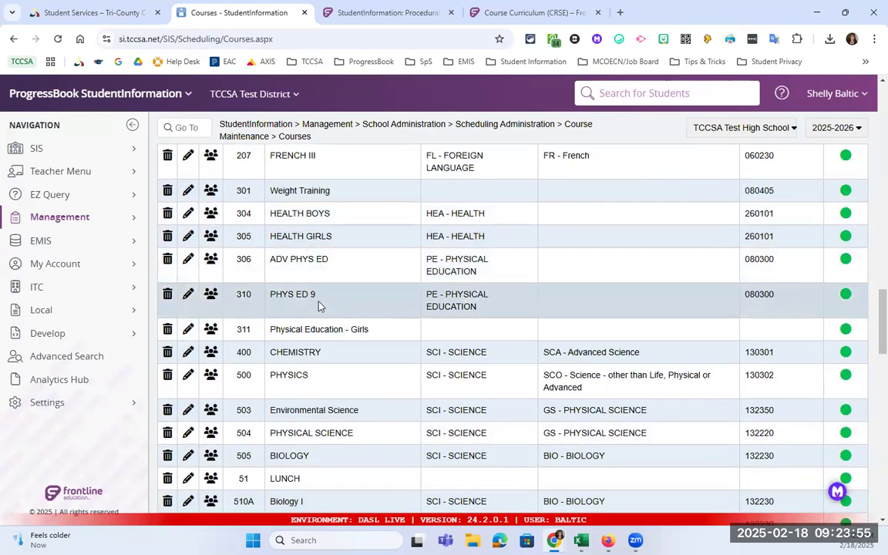
{"action": "scroll", "coordinate": [320, 306], "scroll_direction": "up", "scroll_amount": 10}
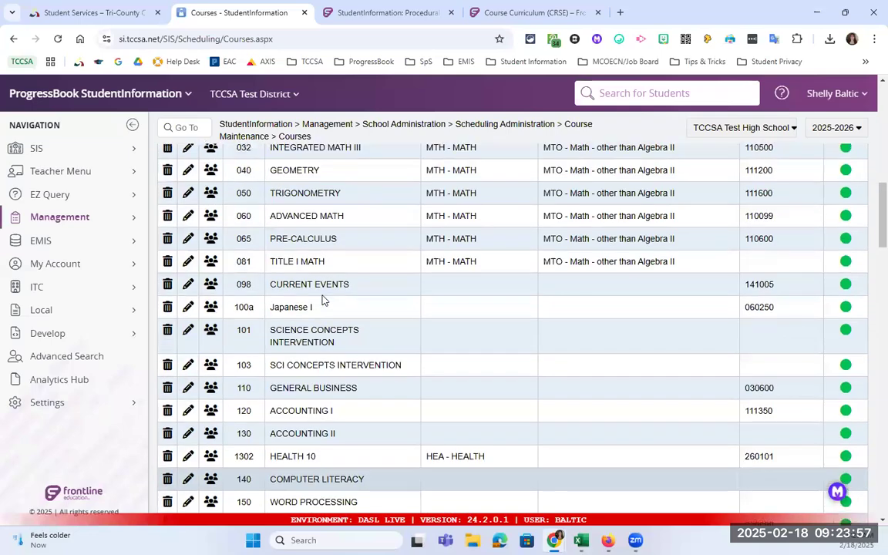
{"action": "scroll", "coordinate": [322, 299], "scroll_direction": "up", "scroll_amount": 5}
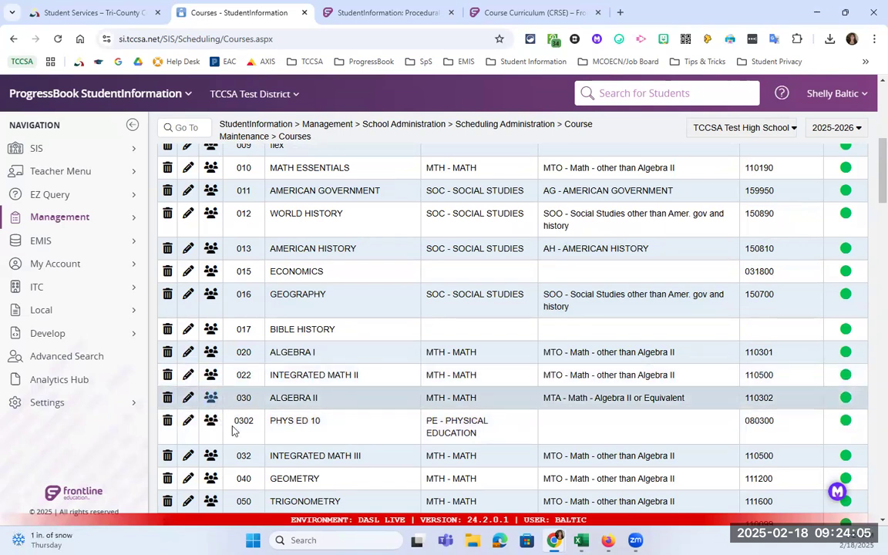
Change the PHYS ED 10 course's code to 302 by removing its leading zero, and save the course.
{"action": "left_click", "coordinate": [187, 420]}
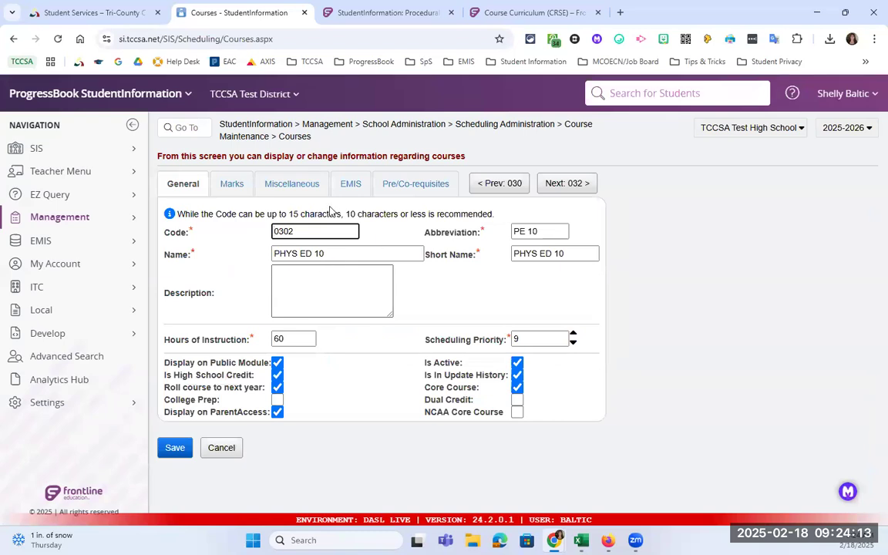
{"action": "left_click_drag", "start_coordinate": [280, 231], "coordinate": [269, 234]}
{"action": "key", "text": "Delete"}
{"action": "left_click", "coordinate": [170, 451]}
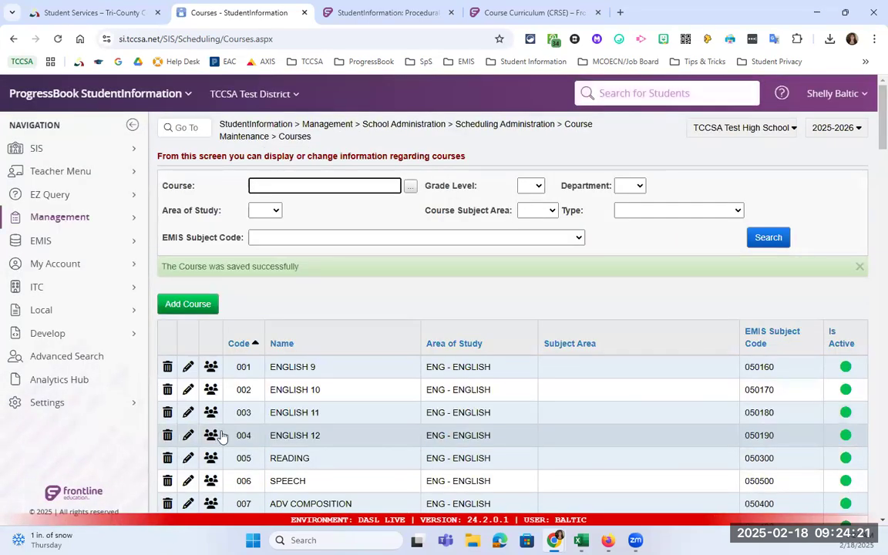
Check where PHYS ED 10 sorts in the course list and compare it with the neighbouring course codes.
{"action": "scroll", "coordinate": [246, 424], "scroll_direction": "down", "scroll_amount": 5}
{"action": "scroll", "coordinate": [251, 425], "scroll_direction": "down", "scroll_amount": 2}
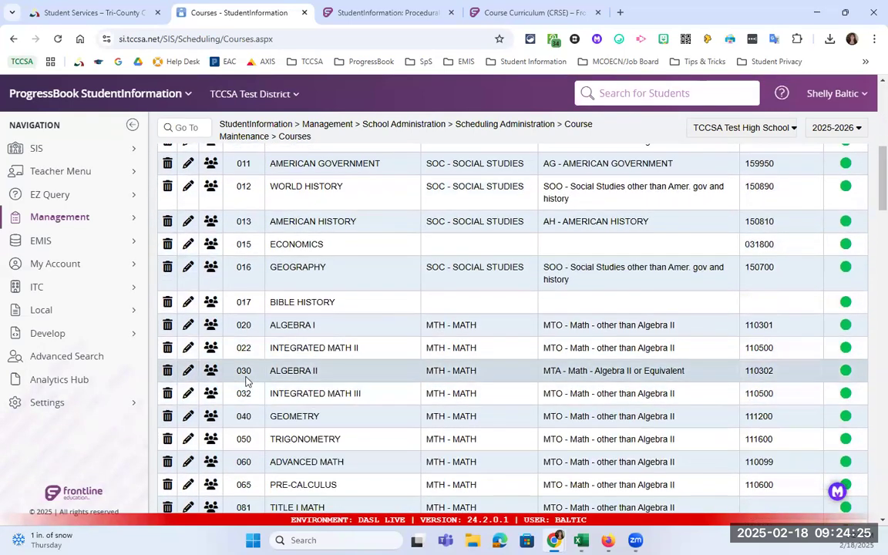
{"action": "scroll", "coordinate": [254, 362], "scroll_direction": "down", "scroll_amount": 3}
{"action": "scroll", "coordinate": [282, 387], "scroll_direction": "down", "scroll_amount": 9}
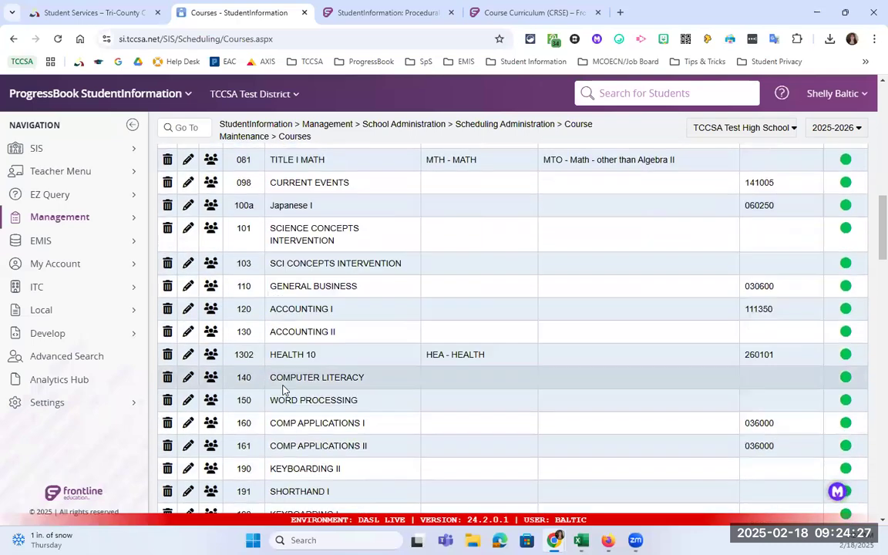
{"action": "scroll", "coordinate": [283, 390], "scroll_direction": "down", "scroll_amount": 2}
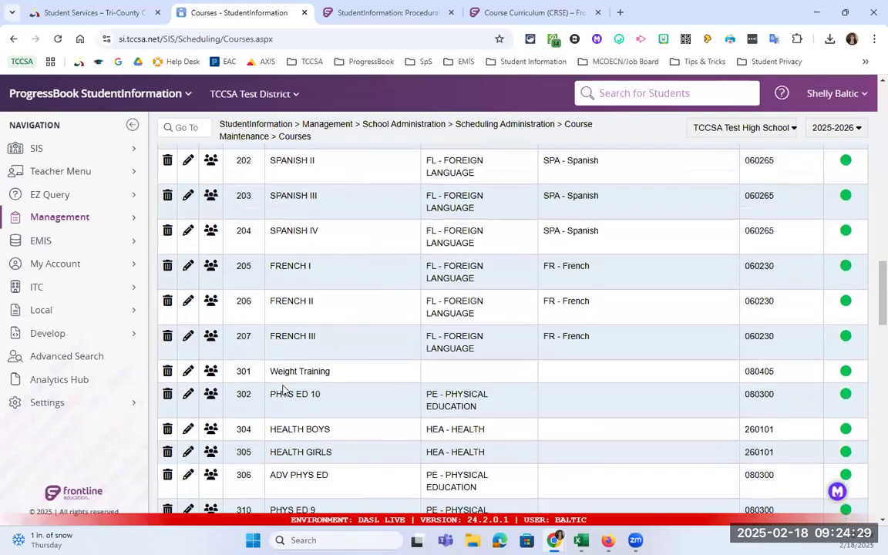
{"action": "triple_click", "coordinate": [307, 345]}
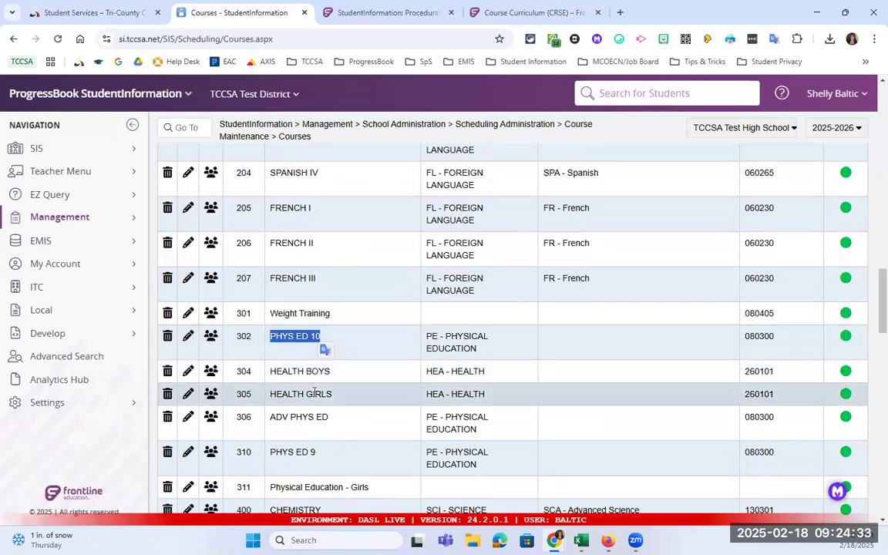
{"action": "scroll", "coordinate": [252, 311], "scroll_direction": "up", "scroll_amount": 15}
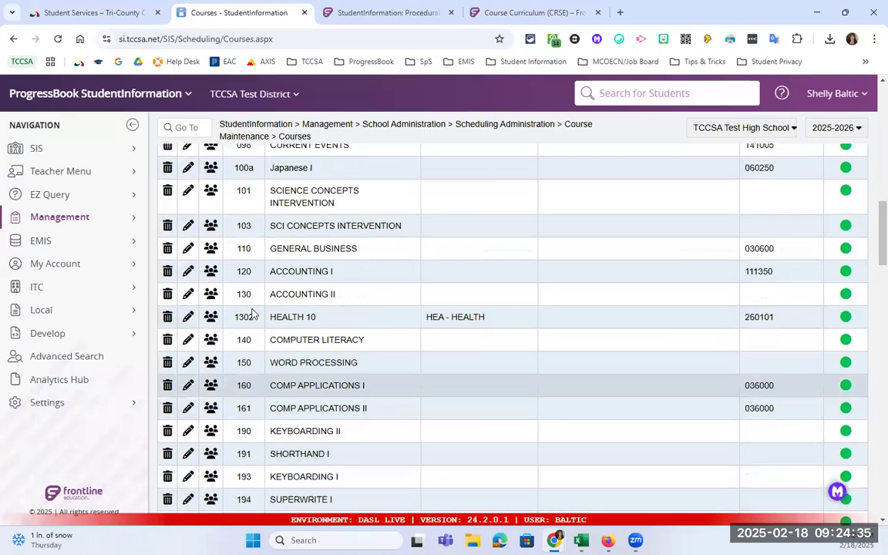
{"action": "scroll", "coordinate": [252, 239], "scroll_direction": "up", "scroll_amount": 5}
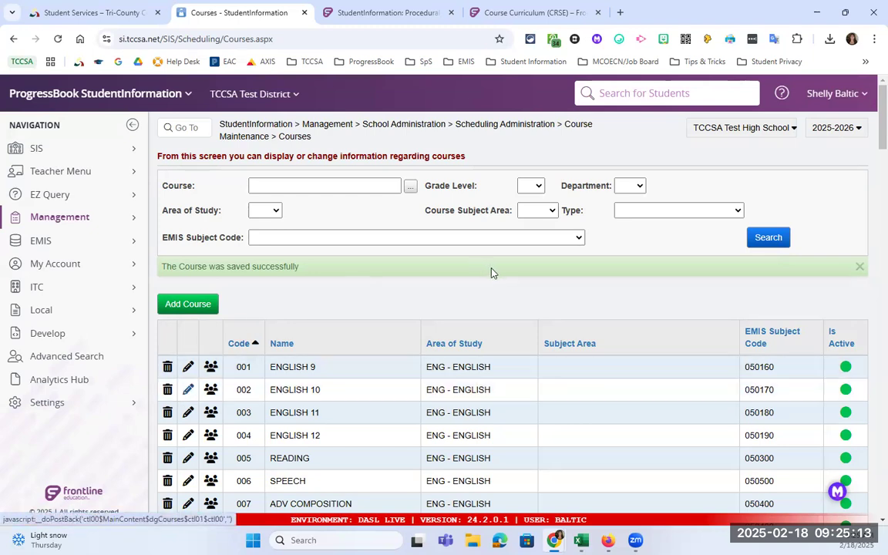
Open the ENGLISH 10 course's general settings, and launch ProgressBook GradeBook in a separate browser tab.
{"action": "left_click", "coordinate": [189, 392]}
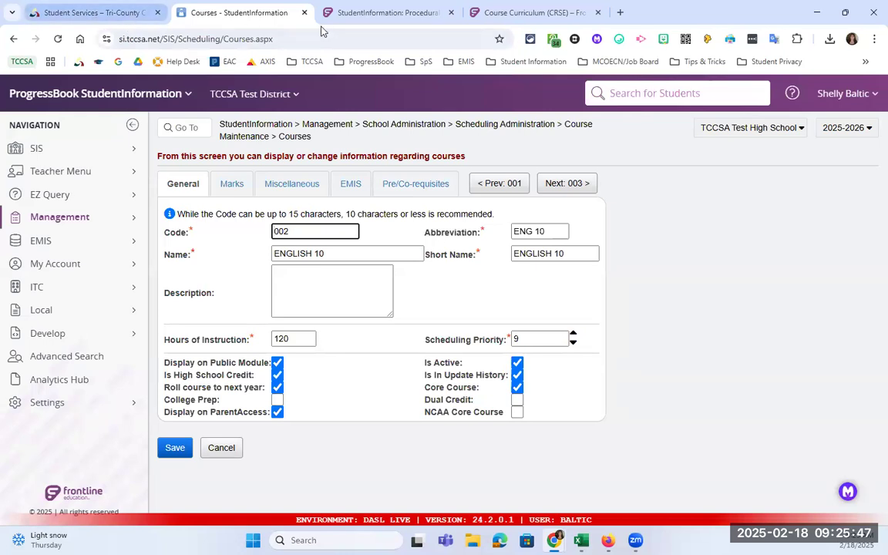
{"action": "left_click", "coordinate": [163, 100]}
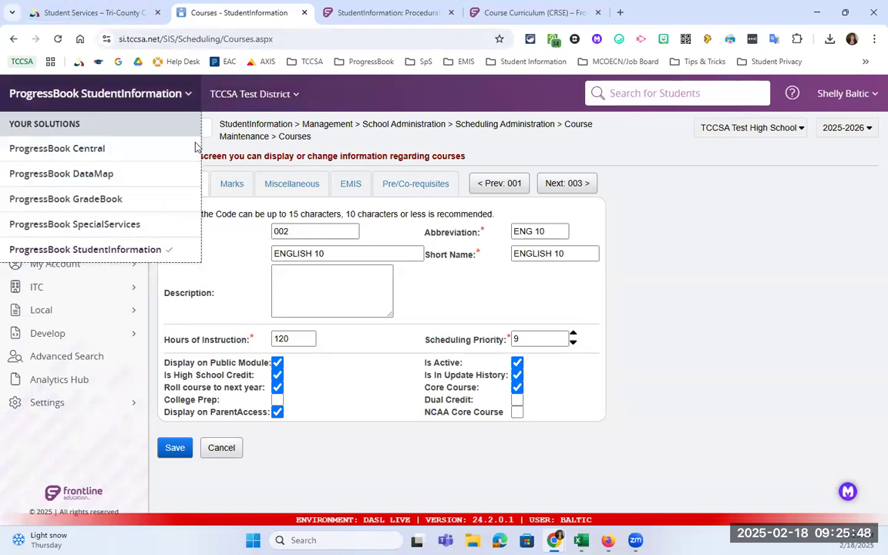
{"action": "left_click", "coordinate": [154, 200]}
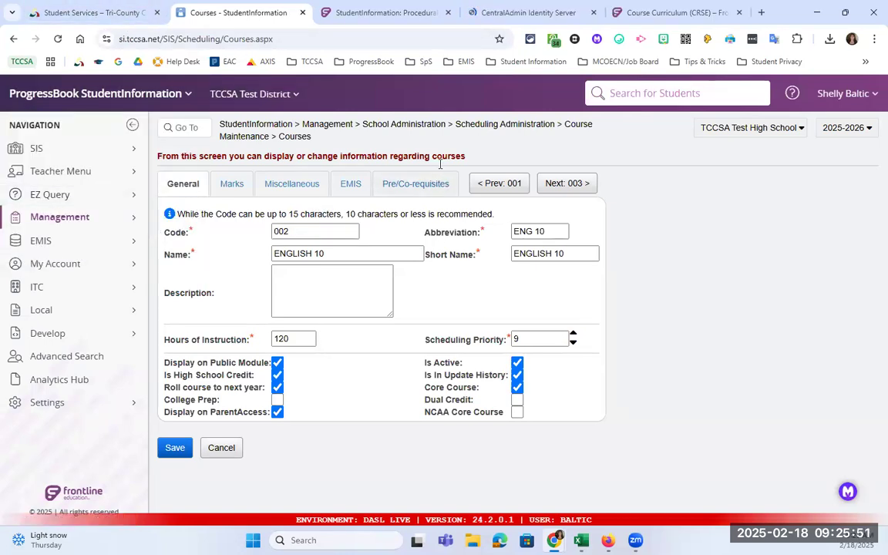
{"action": "left_click", "coordinate": [506, 13]}
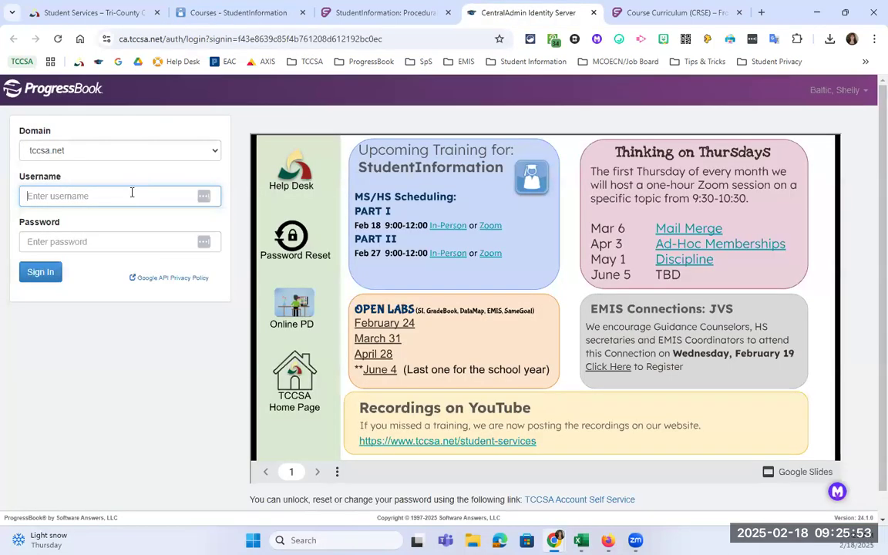
Sign in to ProgressBook GradeBook with the account username and password.
{"action": "type", "text": "baltic"}
{"action": "key", "text": "Tab"}
{"action": "type", "text": "************"}
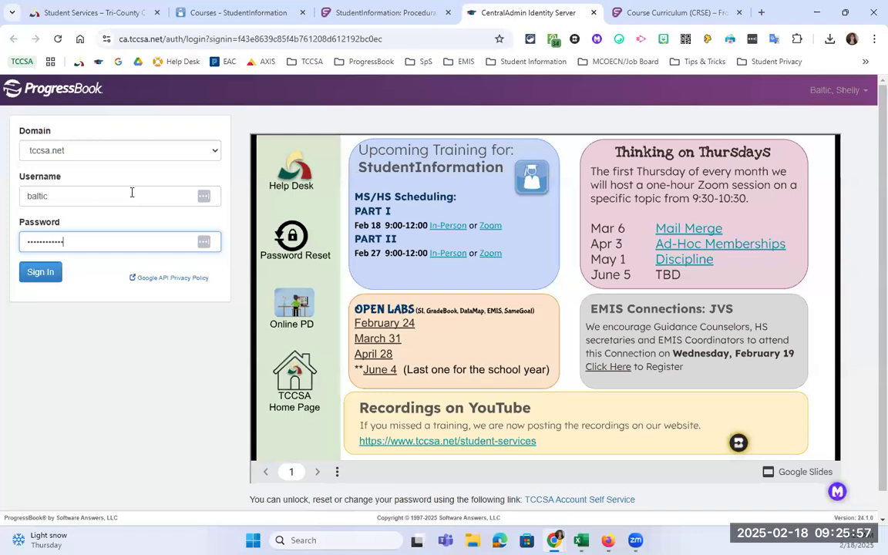
{"action": "type", "text": "*****"}
{"action": "key", "text": "Return"}
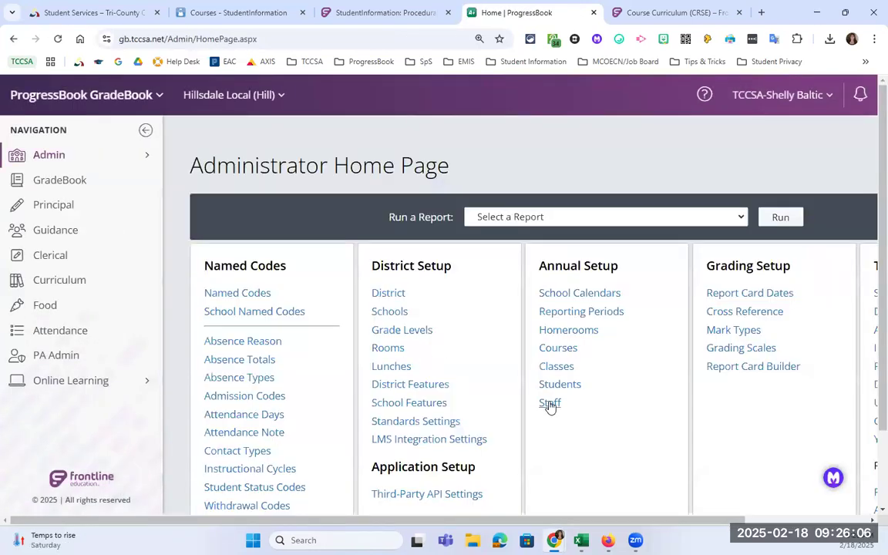
Try to find the teacher by last name in the Hillsdale Local staff list.
{"action": "left_click", "coordinate": [549, 403]}
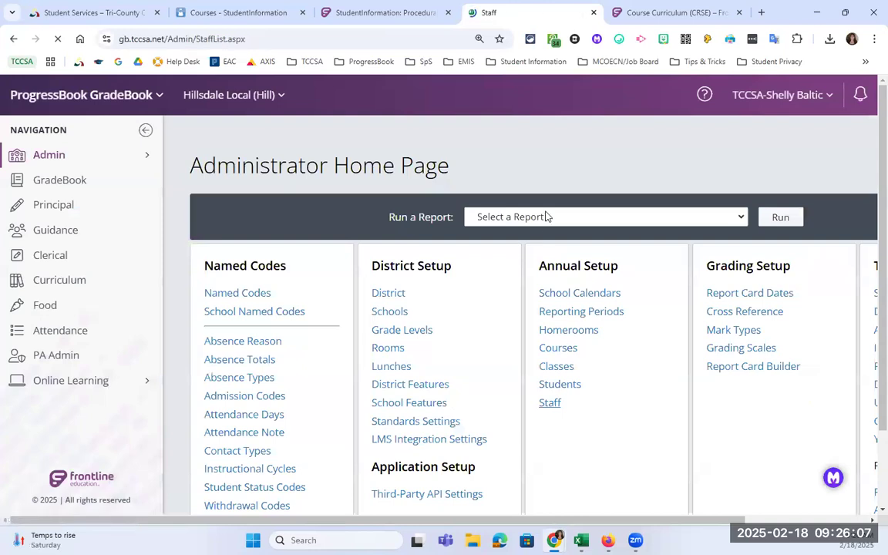
{"action": "left_click", "coordinate": [714, 200]}
{"action": "type", "text": "walker"}
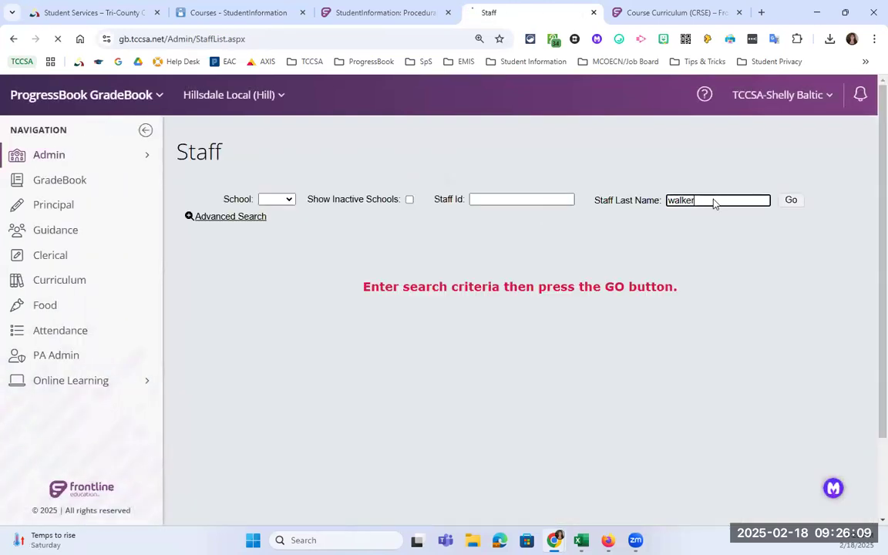
{"action": "key", "text": "Return"}
{"action": "double_click", "coordinate": [670, 202]}
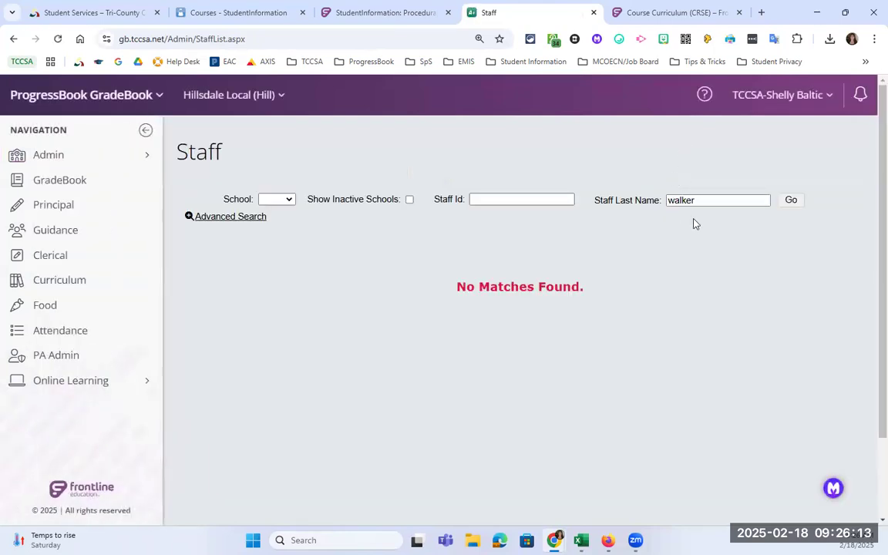
Switch the GradeBook organization to Chardon Local (Tcc) by searching for "tcc".
{"action": "left_click", "coordinate": [248, 98]}
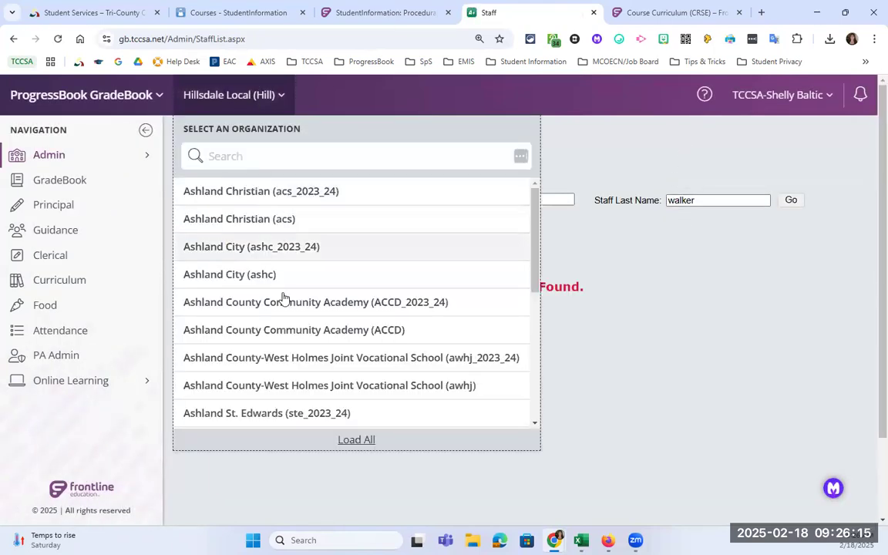
{"action": "scroll", "coordinate": [286, 308], "scroll_direction": "down", "scroll_amount": 6}
{"action": "left_click", "coordinate": [296, 159]}
{"action": "type", "text": "tcc"}
{"action": "left_click", "coordinate": [310, 221]}
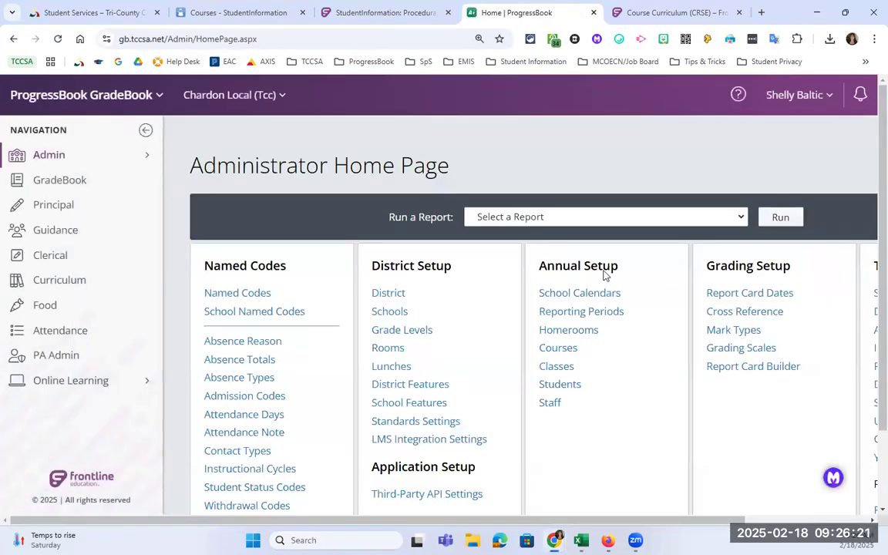
Search the staff list by the start of the teacher's last name, select Help for the active UKHS Teacher record, and save.
{"action": "left_click", "coordinate": [549, 403]}
{"action": "type", "text": "wall"}
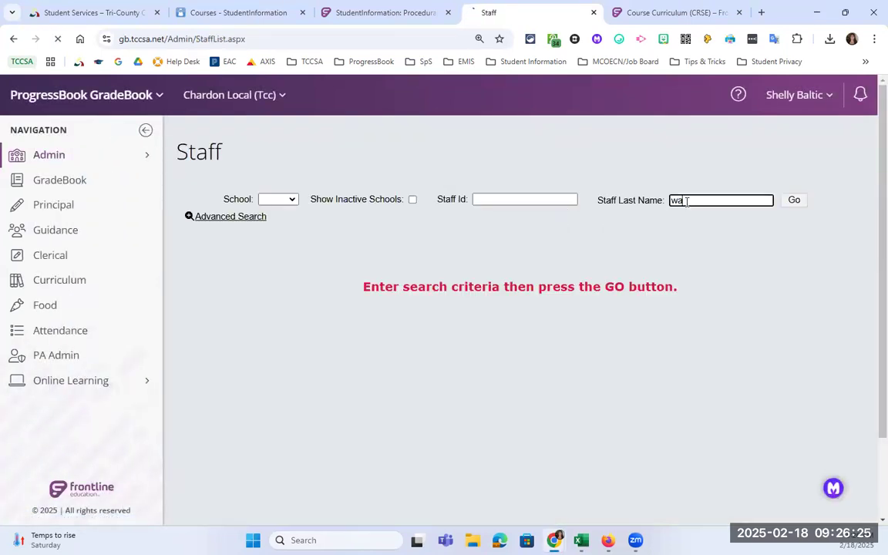
{"action": "key", "text": "Return"}
{"action": "left_click", "coordinate": [772, 366]}
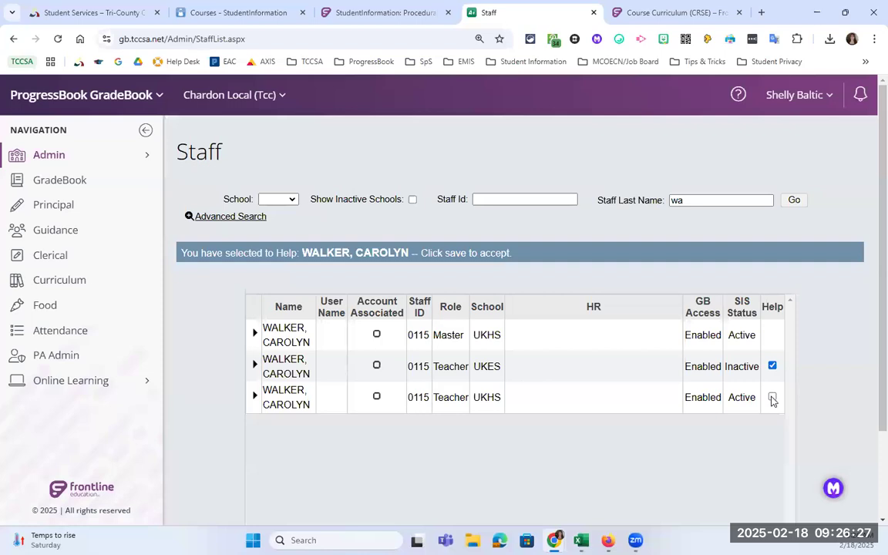
{"action": "left_click", "coordinate": [773, 397]}
{"action": "scroll", "coordinate": [530, 479], "scroll_direction": "down", "scroll_amount": 2}
{"action": "left_click", "coordinate": [532, 470]}
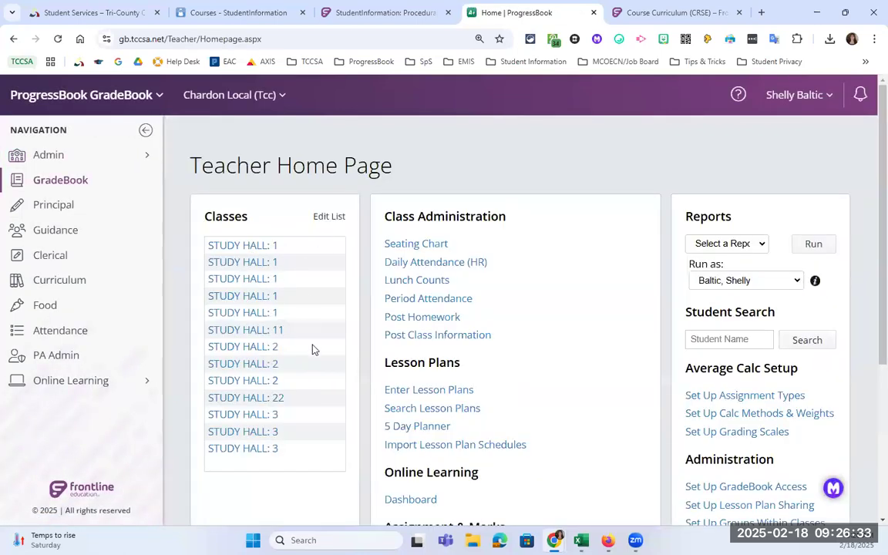
Open the GradeBook class list for editing and examine the class names and course IDs in Class Setup.
{"action": "scroll", "coordinate": [322, 319], "scroll_direction": "down", "scroll_amount": 1}
{"action": "scroll", "coordinate": [321, 319], "scroll_direction": "up", "scroll_amount": 1}
{"action": "left_click", "coordinate": [341, 216]}
{"action": "left_click_drag", "start_coordinate": [358, 263], "coordinate": [356, 331]}
{"action": "left_click", "coordinate": [370, 259]}
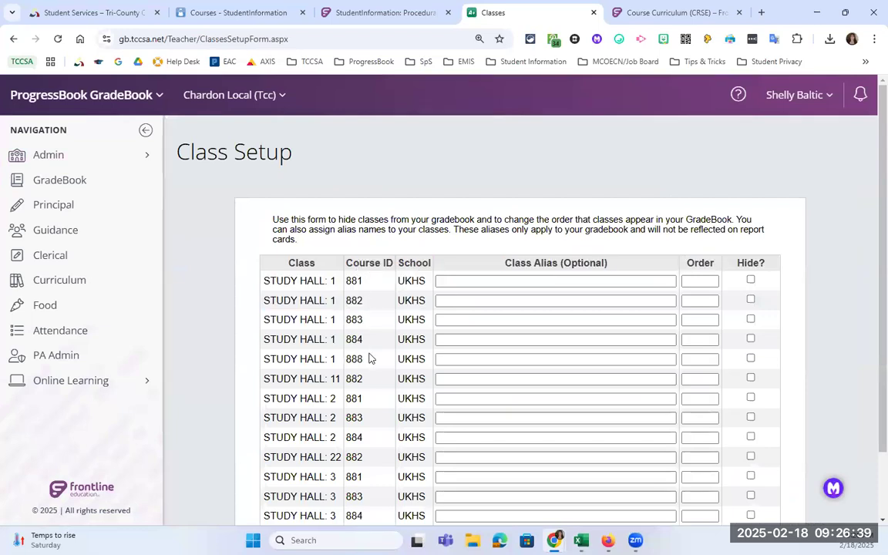
{"action": "scroll", "coordinate": [367, 305], "scroll_direction": "down", "scroll_amount": 1}
{"action": "scroll", "coordinate": [369, 301], "scroll_direction": "down", "scroll_amount": 1}
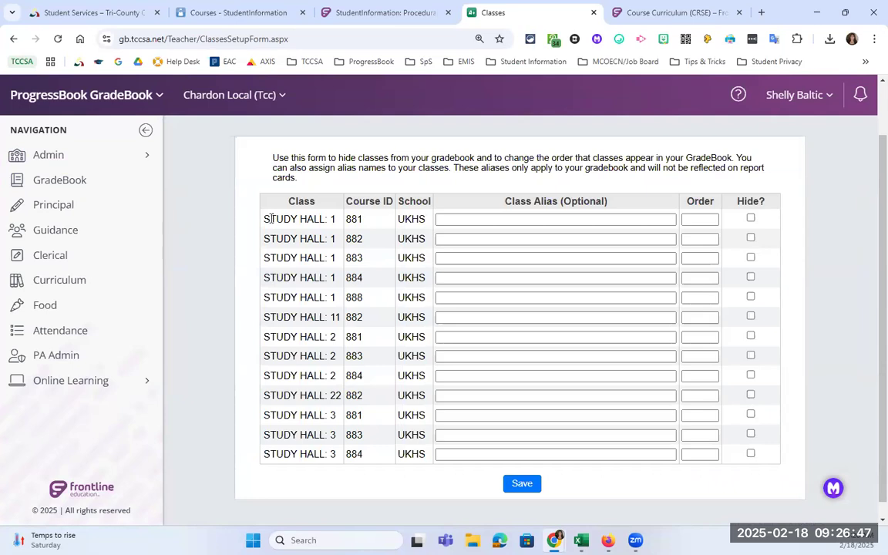
{"action": "left_click_drag", "start_coordinate": [264, 219], "coordinate": [326, 222]}
{"action": "double_click", "coordinate": [333, 220]}
Compare the course name field of course 002 in StudentInformation with the class names on GradeBook's Teacher Home Page.
{"action": "left_click", "coordinate": [245, 13]}
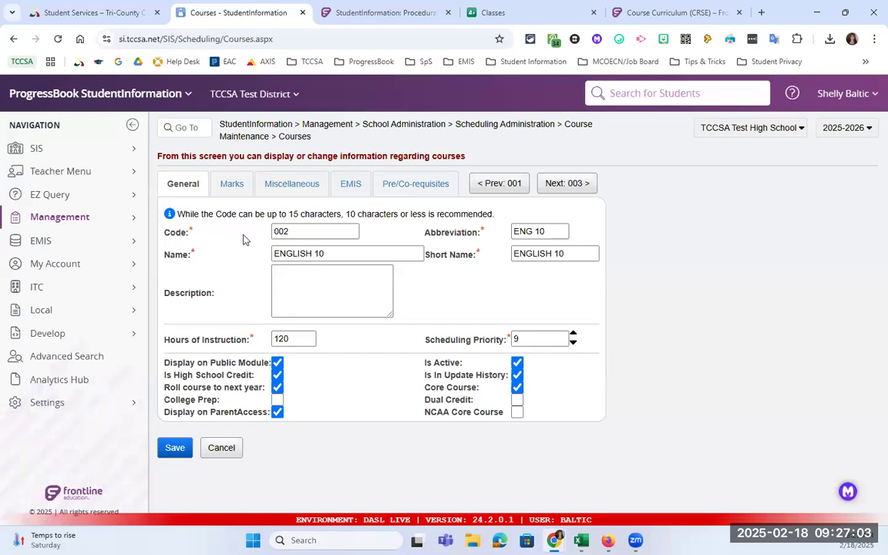
{"action": "left_click", "coordinate": [314, 253]}
{"action": "triple_click", "coordinate": [315, 253]}
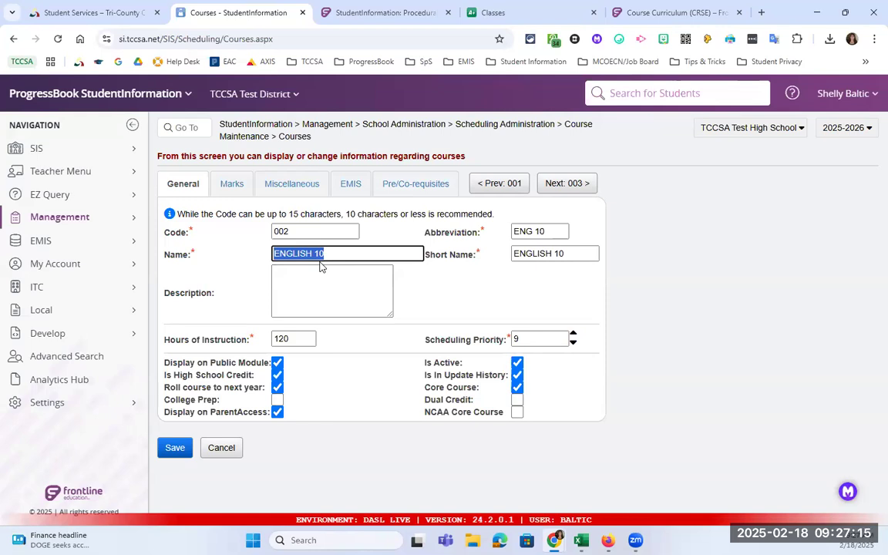
{"action": "left_click", "coordinate": [485, 11]}
{"action": "left_click", "coordinate": [114, 180]}
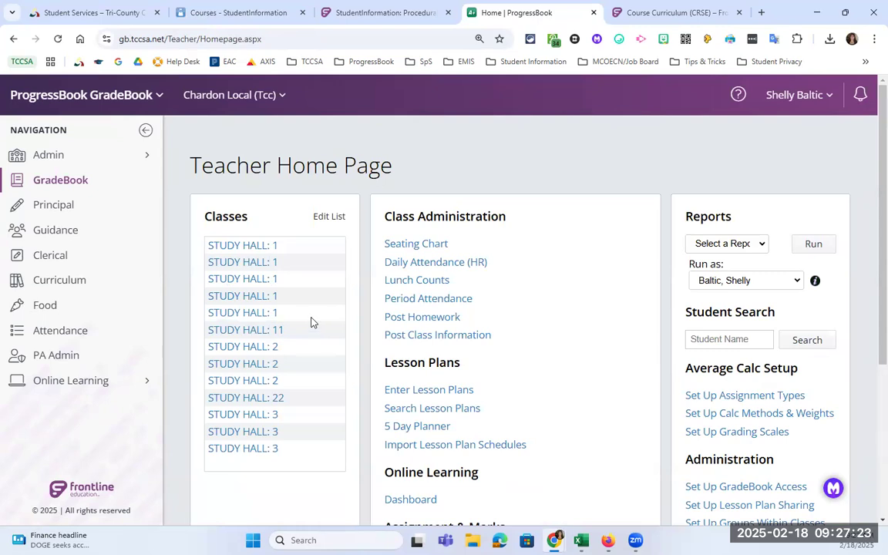
Switch to StudentInformation and examine course 002's code, name, abbreviation, short name and description fields.
{"action": "left_click", "coordinate": [240, 12]}
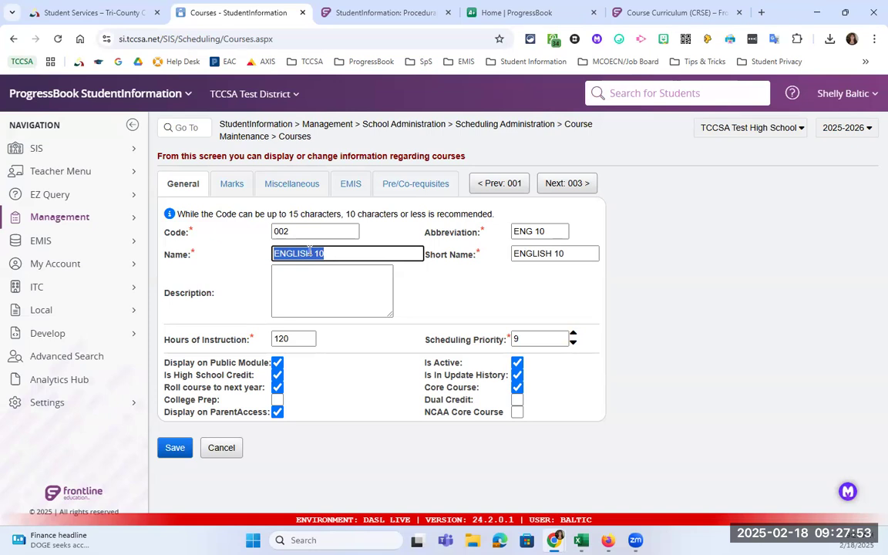
{"action": "left_click_drag", "start_coordinate": [561, 231], "coordinate": [480, 231]}
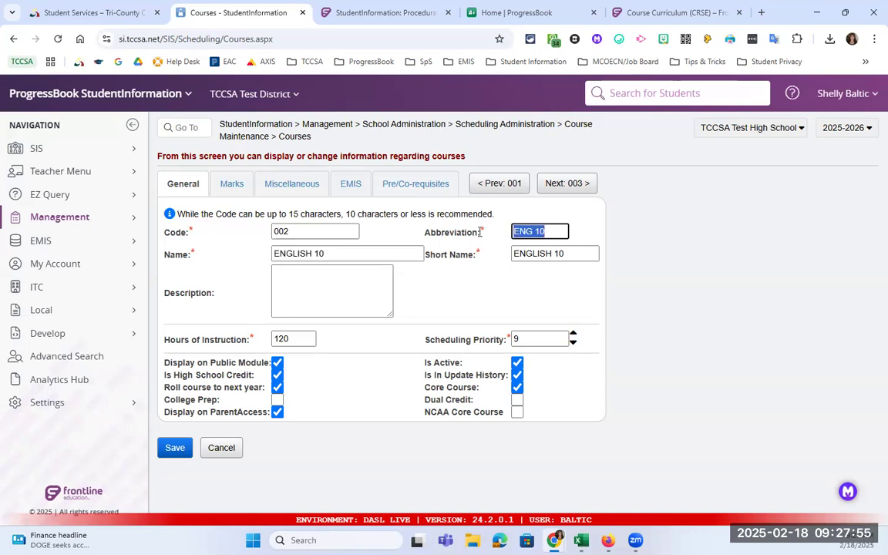
{"action": "left_click_drag", "start_coordinate": [386, 253], "coordinate": [268, 255]}
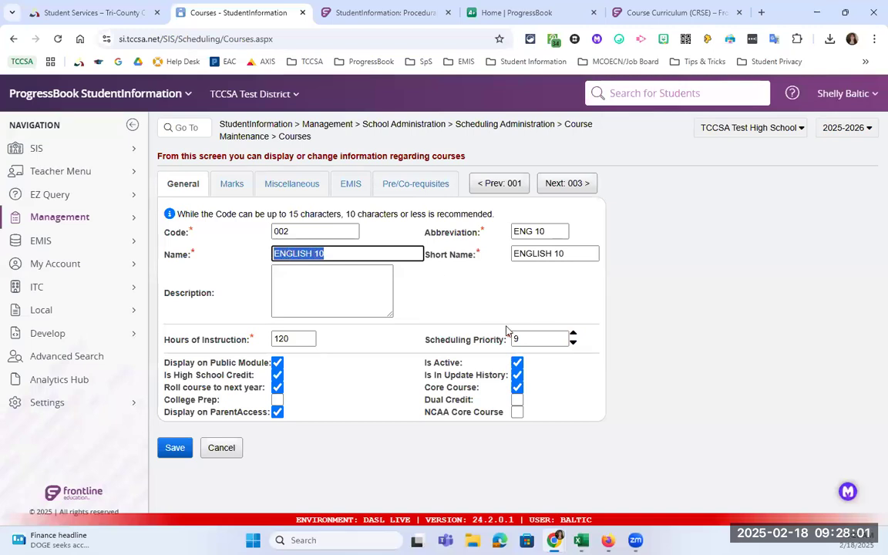
{"action": "left_click", "coordinate": [565, 253]}
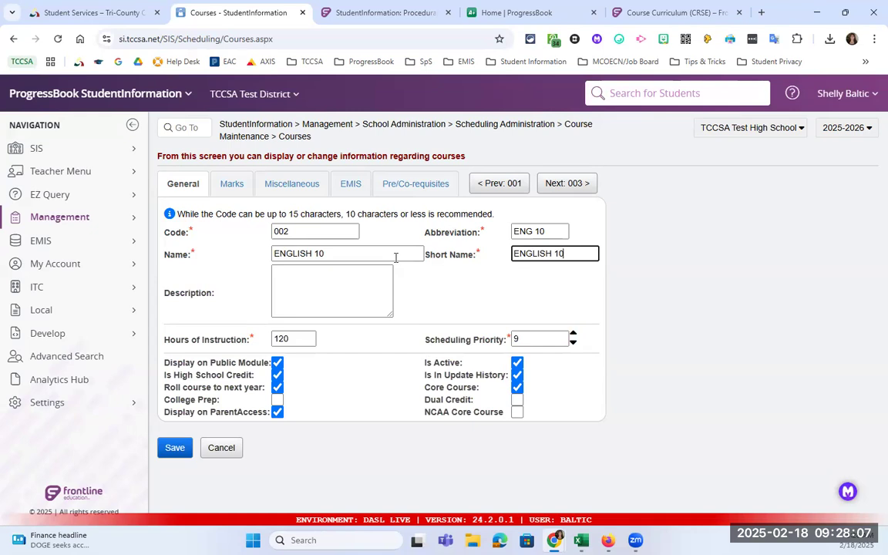
{"action": "double_click", "coordinate": [282, 231]}
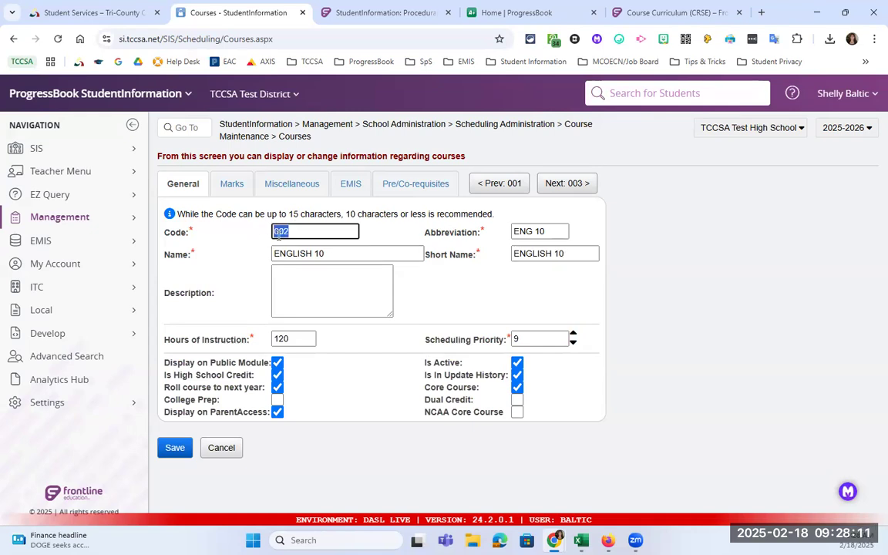
{"action": "left_click", "coordinate": [442, 255]}
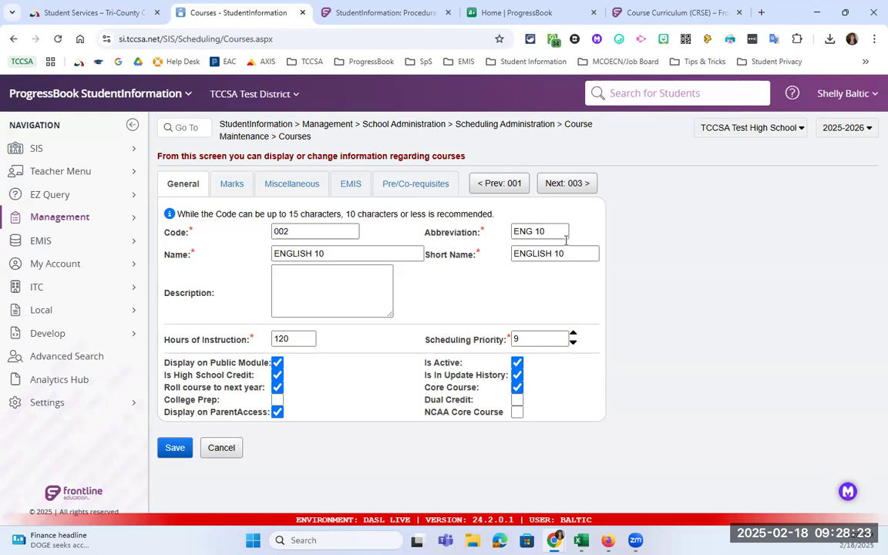
{"action": "left_click_drag", "start_coordinate": [561, 230], "coordinate": [497, 231]}
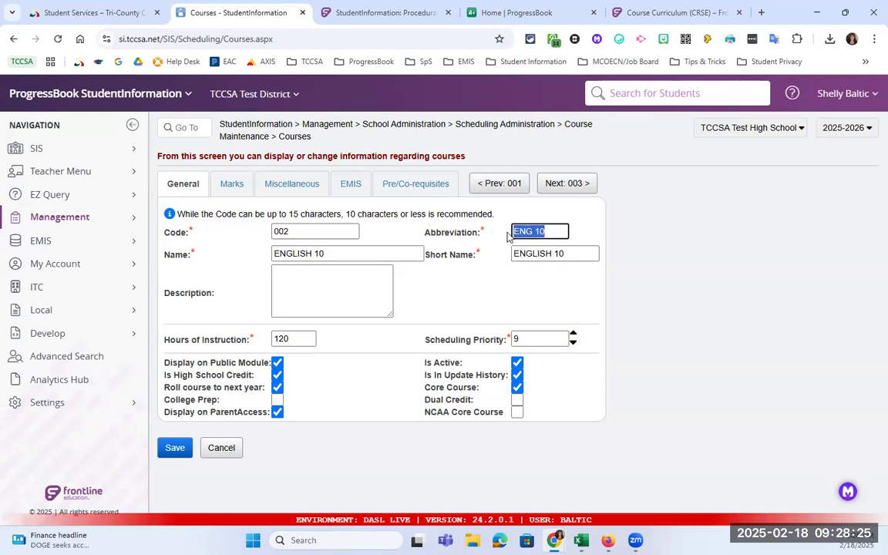
{"action": "left_click_drag", "start_coordinate": [580, 254], "coordinate": [507, 256]}
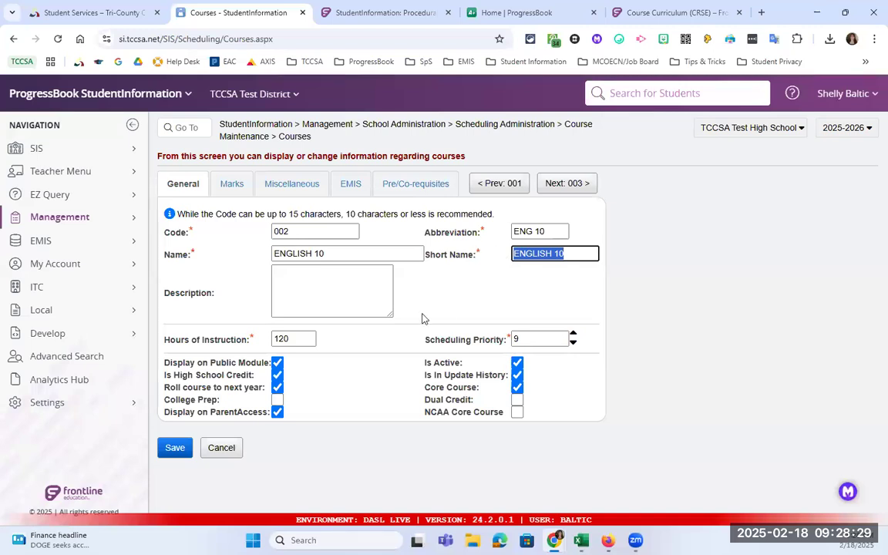
{"action": "left_click", "coordinate": [293, 279]}
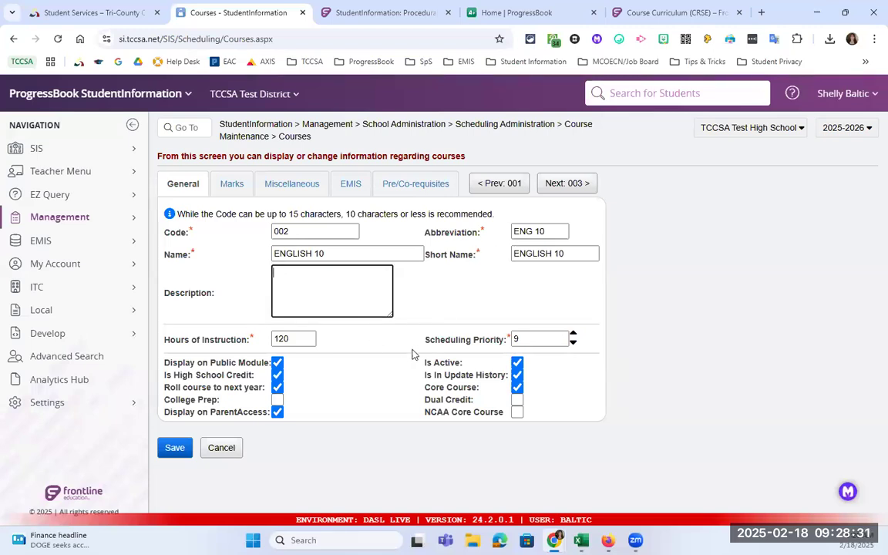
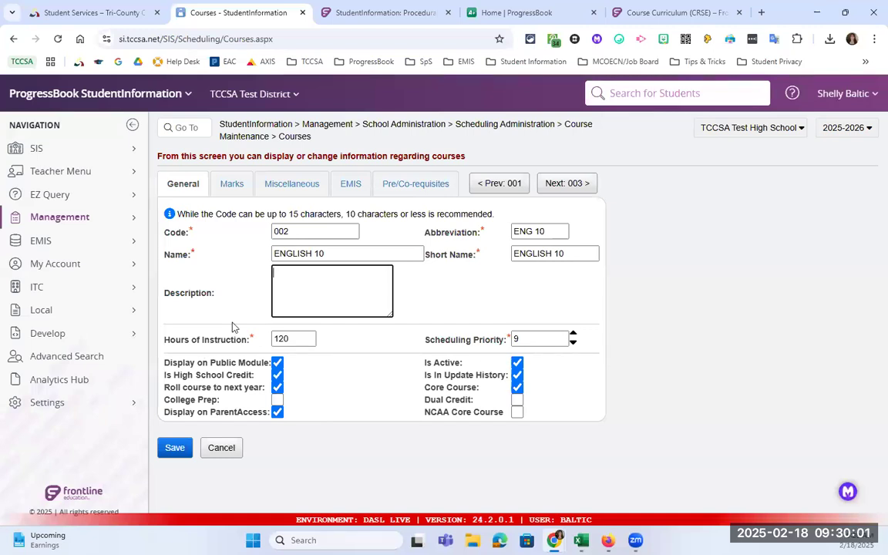
Examine course 002's Scheduling Priority, Display on Public Module, Is High School Credit and Roll course to next year settings.
{"action": "left_click_drag", "start_coordinate": [424, 340], "coordinate": [509, 344]}
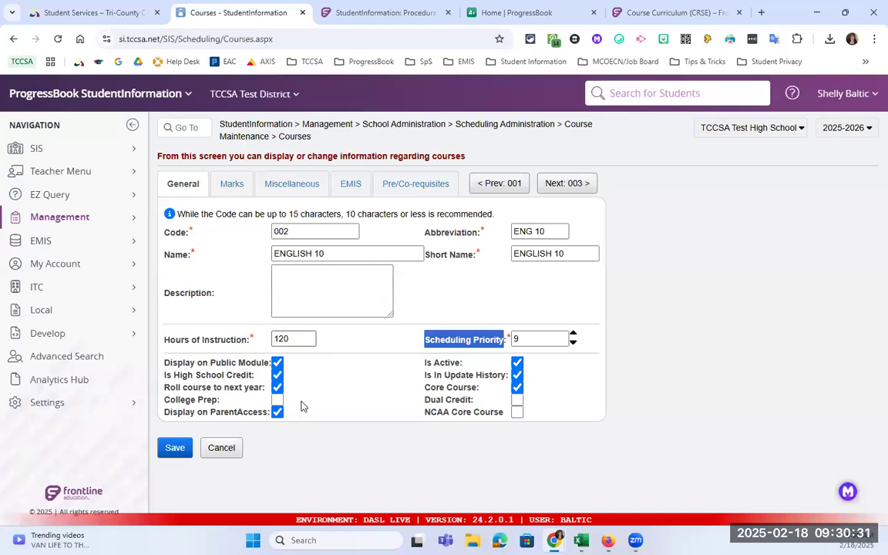
{"action": "left_click", "coordinate": [183, 367]}
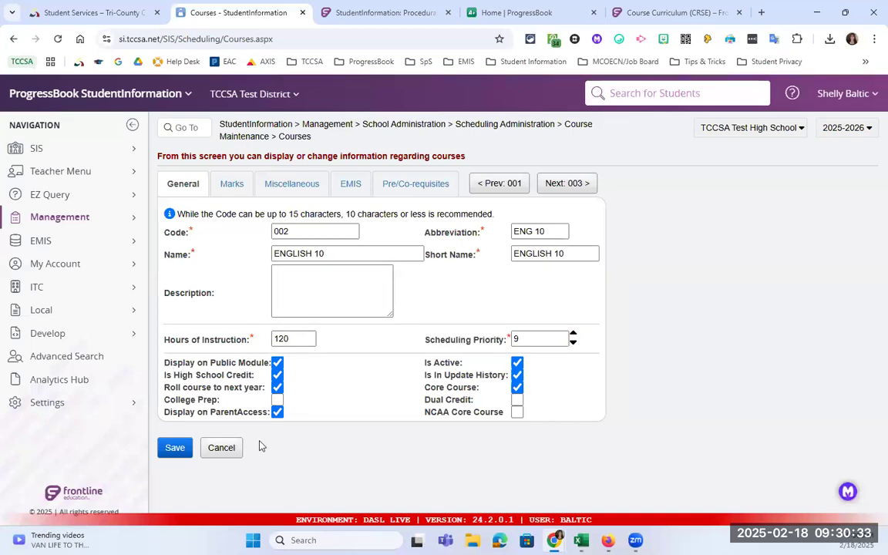
{"action": "left_click_drag", "start_coordinate": [163, 362], "coordinate": [269, 371]}
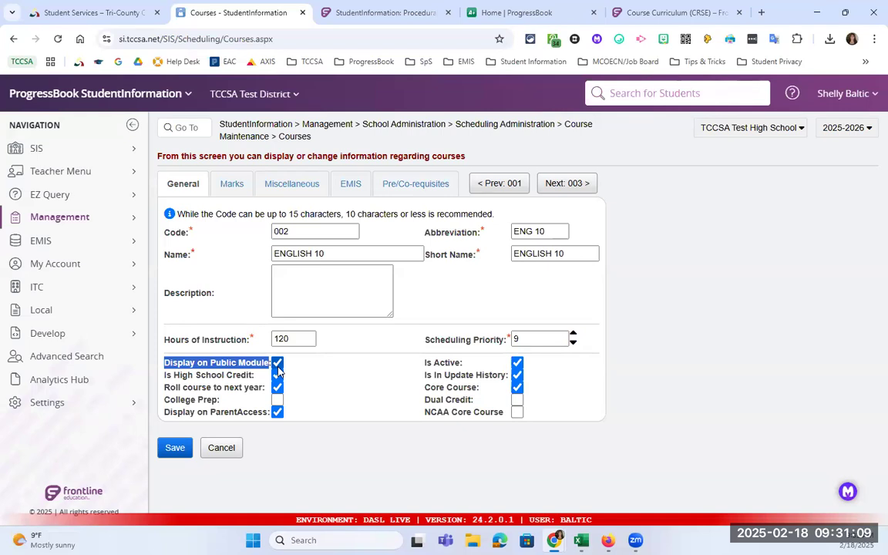
{"action": "left_click_drag", "start_coordinate": [253, 376], "coordinate": [163, 376]}
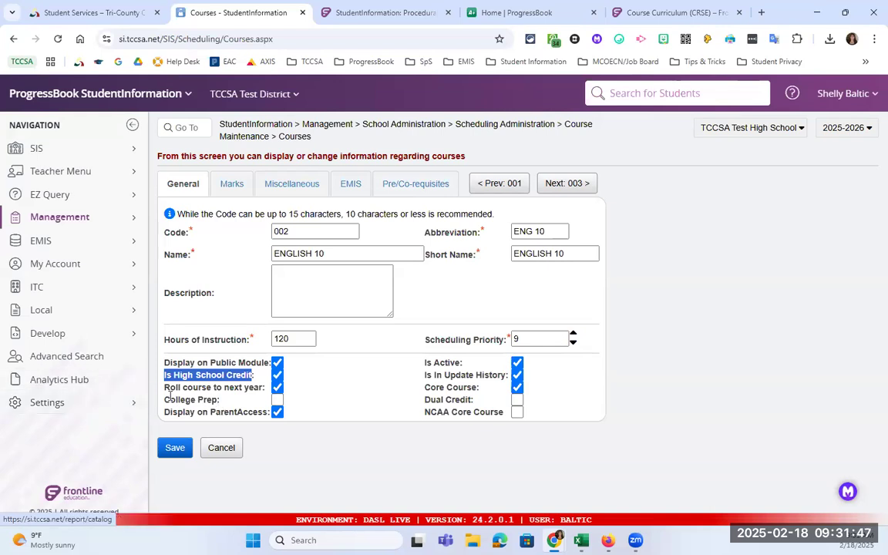
{"action": "left_click_drag", "start_coordinate": [154, 388], "coordinate": [197, 386]}
{"action": "left_click", "coordinate": [240, 389]}
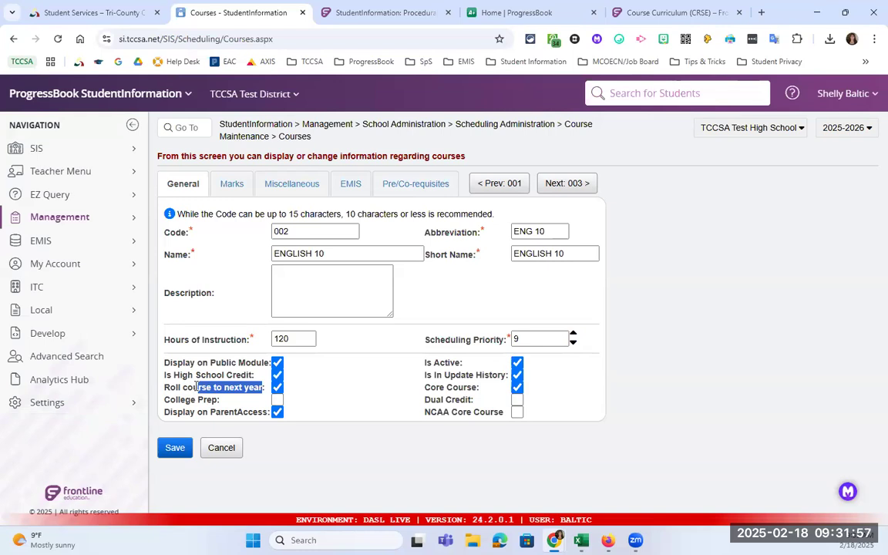
{"action": "left_click", "coordinate": [229, 403]}
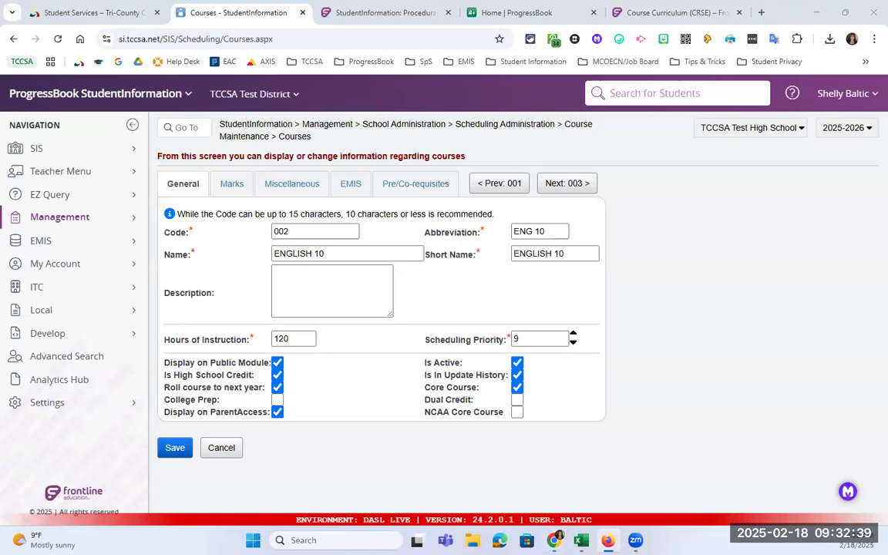
Change the school year to 2024-2025, search for course 881, and open it to check its Display on ParentAccess setting.
{"action": "left_click", "coordinate": [848, 127]}
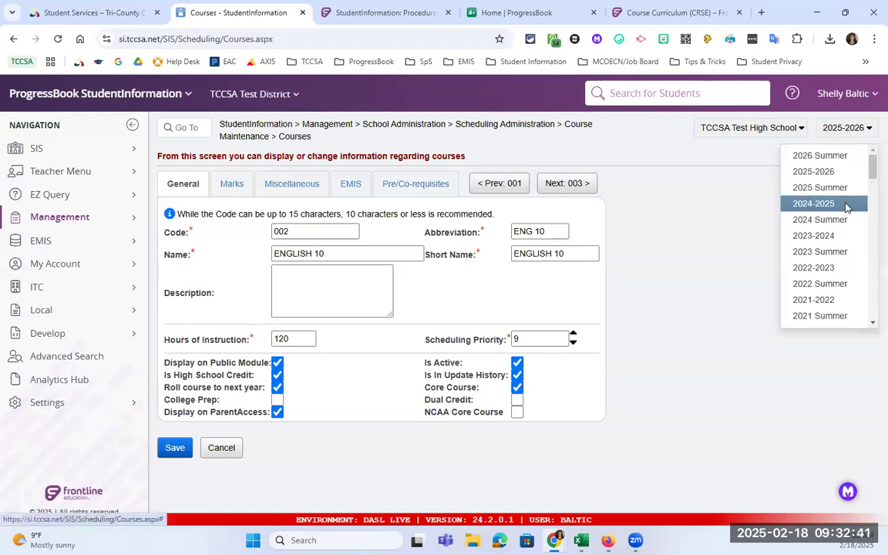
{"action": "left_click", "coordinate": [846, 204]}
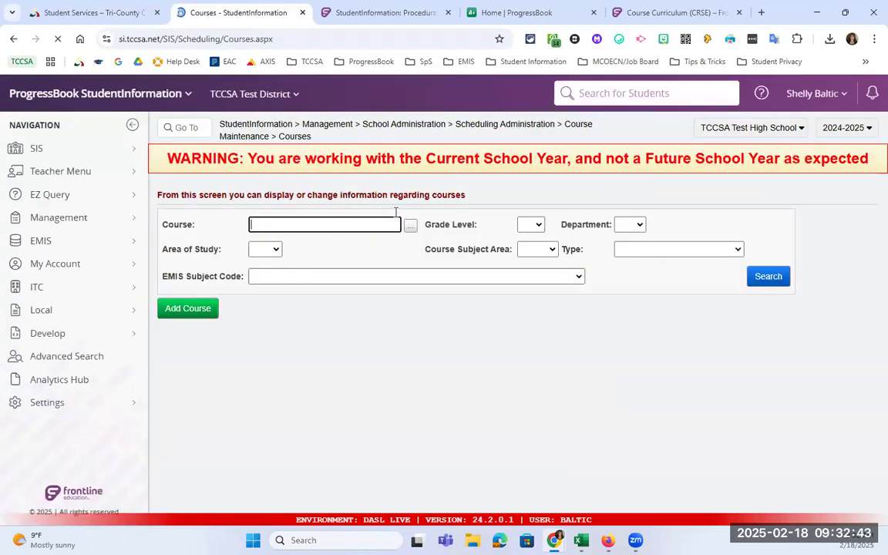
{"action": "type", "text": "881"}
{"action": "key", "text": "Return"}
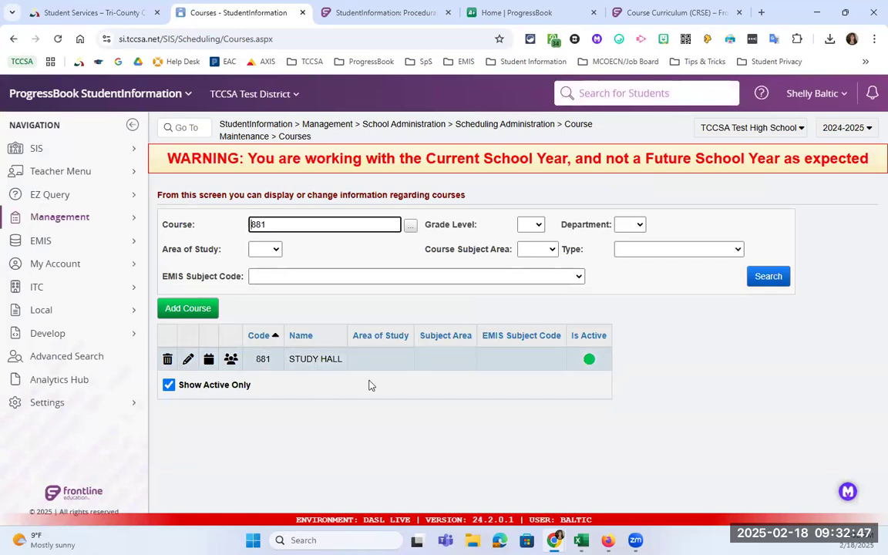
{"action": "left_click", "coordinate": [188, 364]}
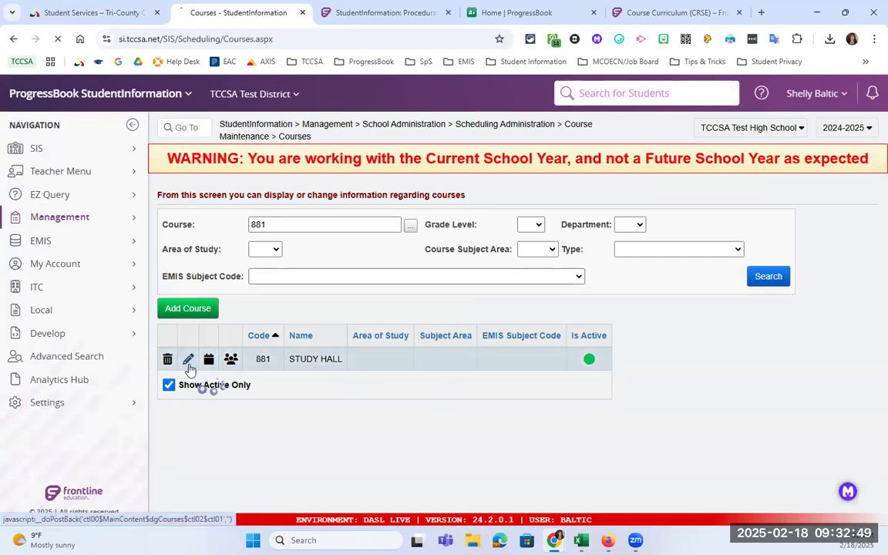
{"action": "left_click_drag", "start_coordinate": [182, 451], "coordinate": [254, 445]}
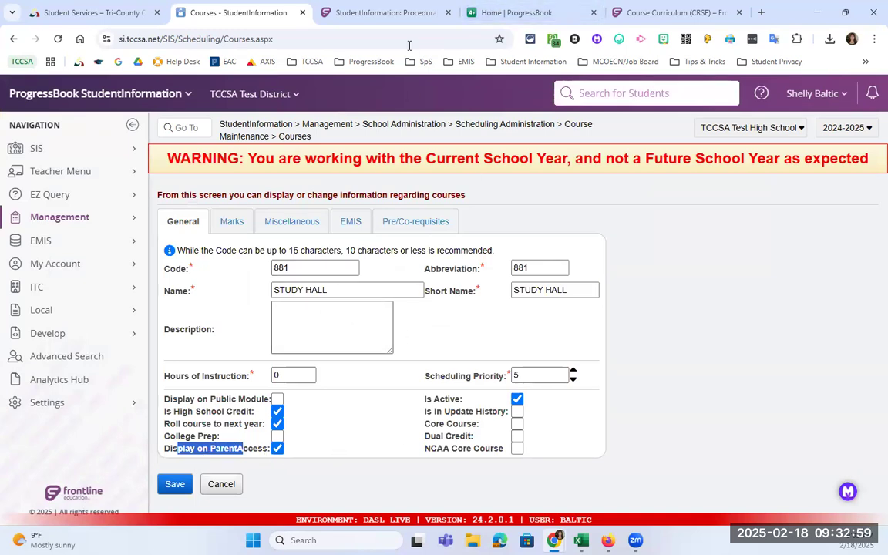
Switch to GradeBook's Principal Home Page, open the student search for ParentAccess viewing, and search by the start of a student's last name.
{"action": "left_click", "coordinate": [514, 13]}
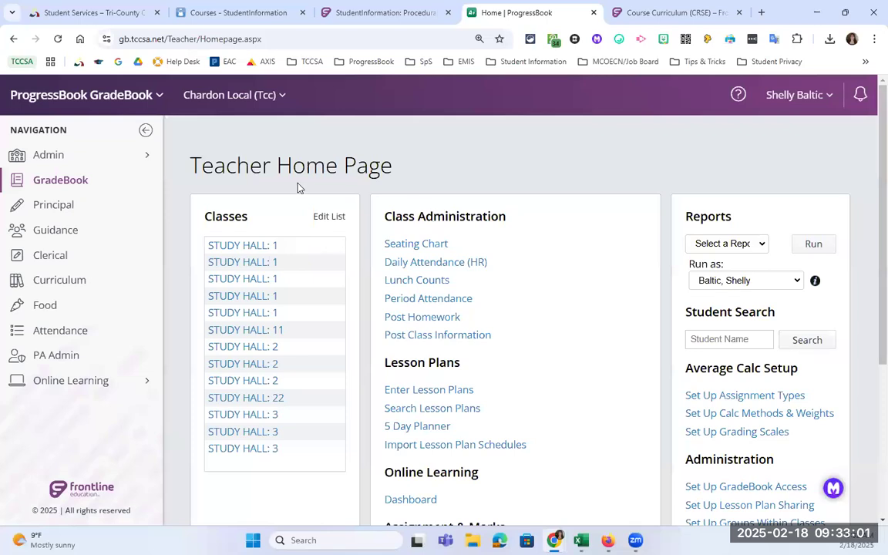
{"action": "left_click", "coordinate": [113, 210]}
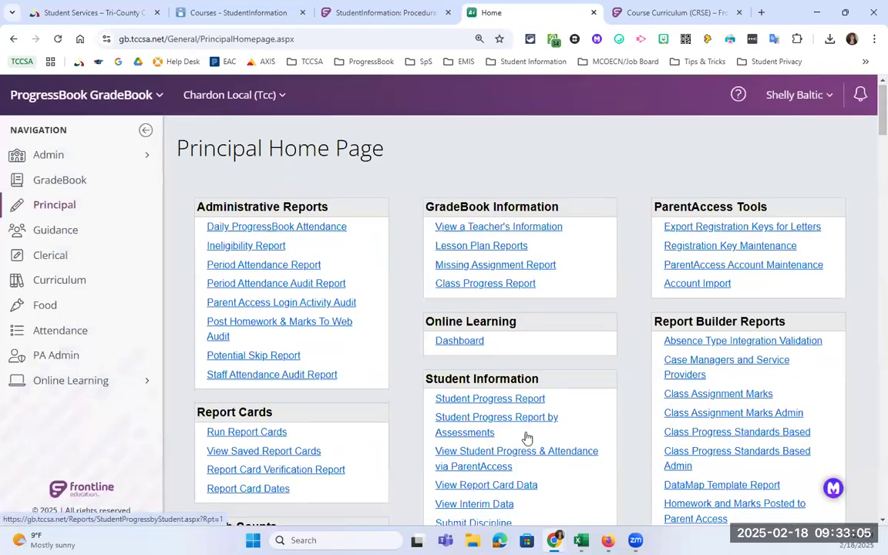
{"action": "scroll", "coordinate": [519, 424], "scroll_direction": "down", "scroll_amount": 3}
{"action": "left_click", "coordinate": [493, 273]}
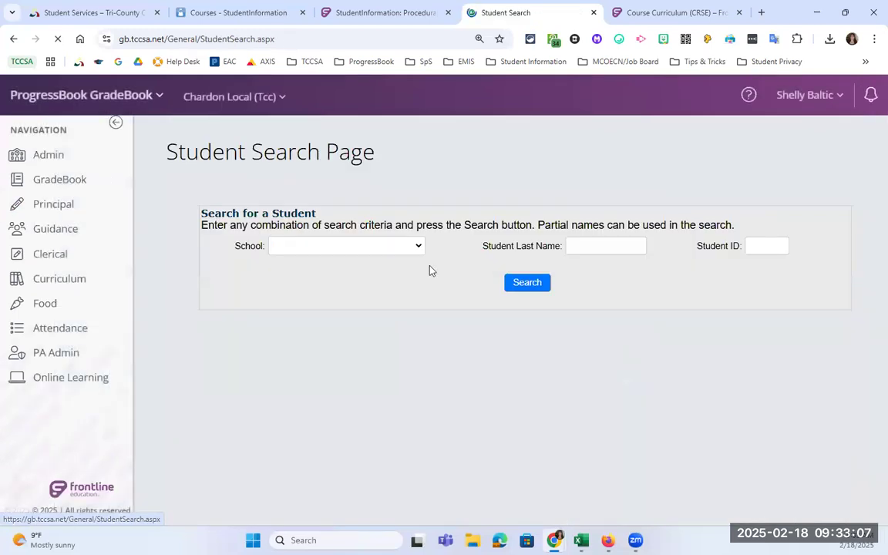
{"action": "left_click", "coordinate": [606, 246]}
{"action": "type", "text": "aki"}
{"action": "key", "text": "Return"}
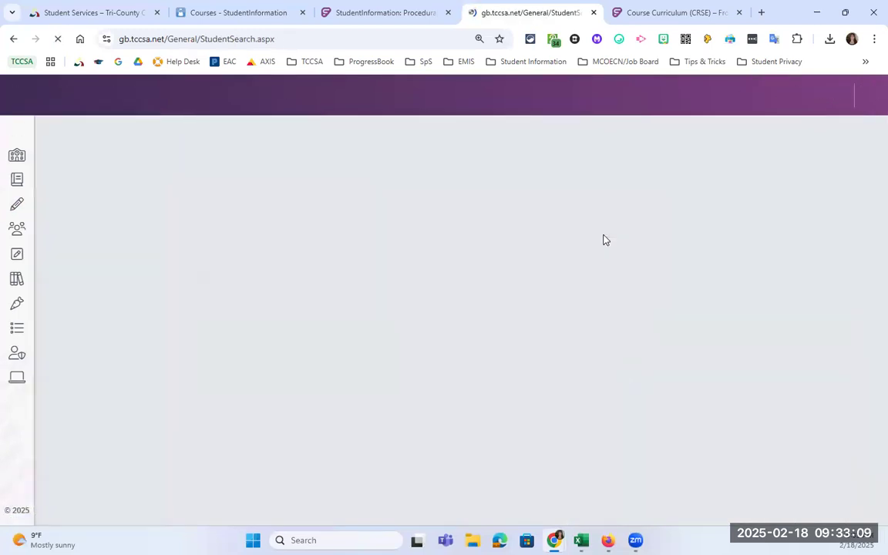
Open the found student in ParentAccess and check the schedule for the STUDY HALL course.
{"action": "left_click", "coordinate": [708, 371]}
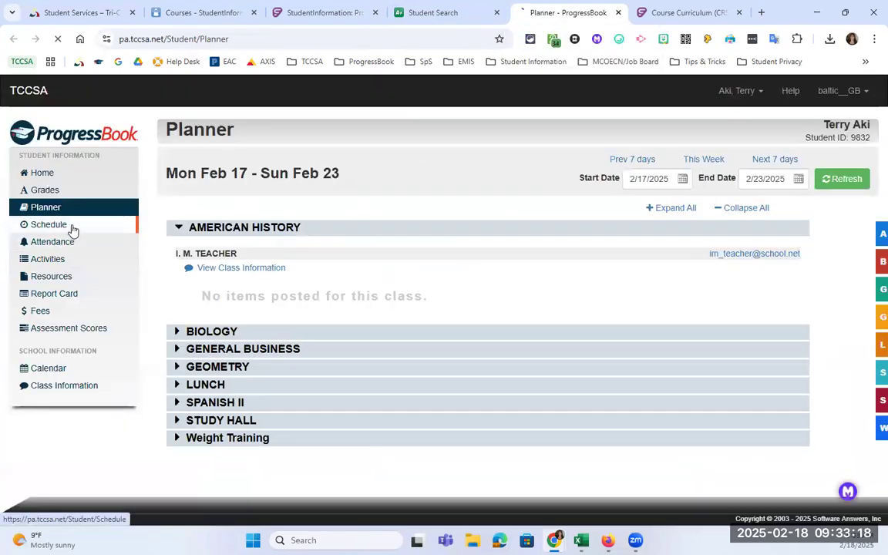
{"action": "left_click", "coordinate": [73, 230]}
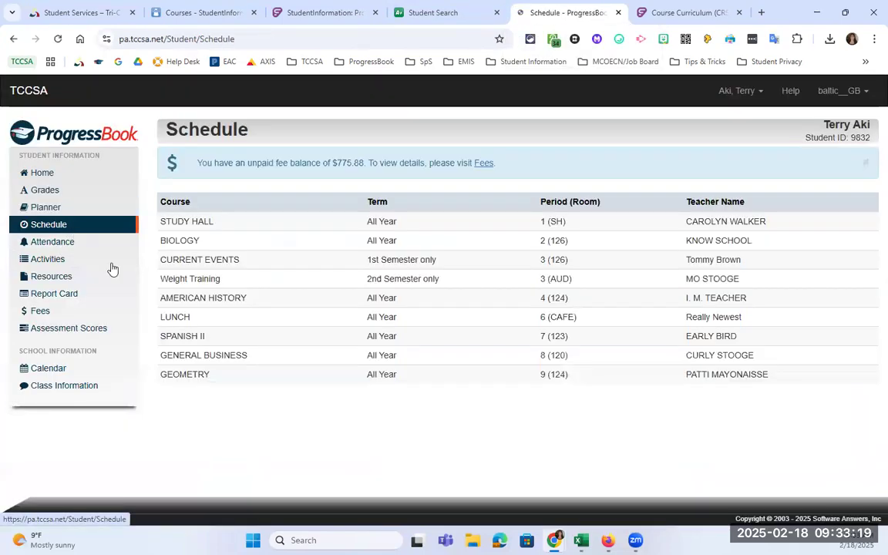
{"action": "left_click_drag", "start_coordinate": [212, 227], "coordinate": [160, 224]}
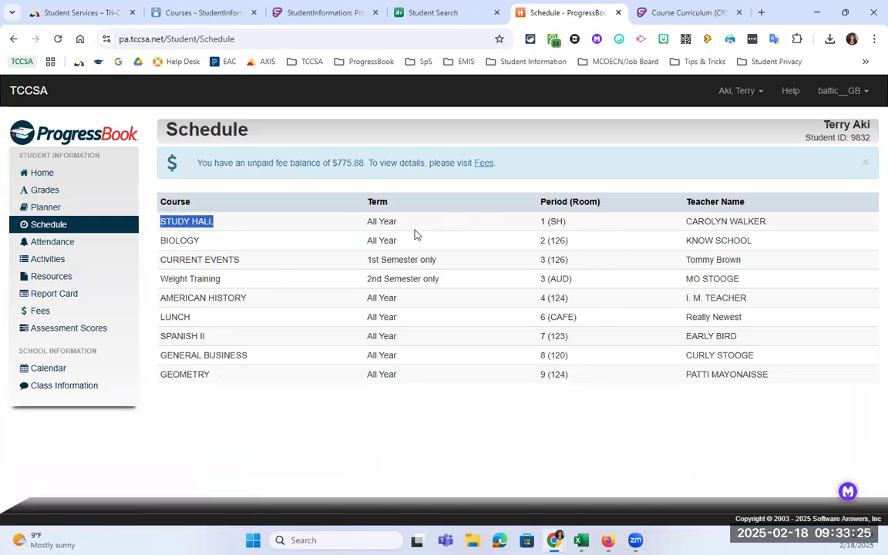
Return to StudentInformation, turn off Display on ParentAccess for course 881 STUDY HALL, and save the course.
{"action": "left_click", "coordinate": [197, 13]}
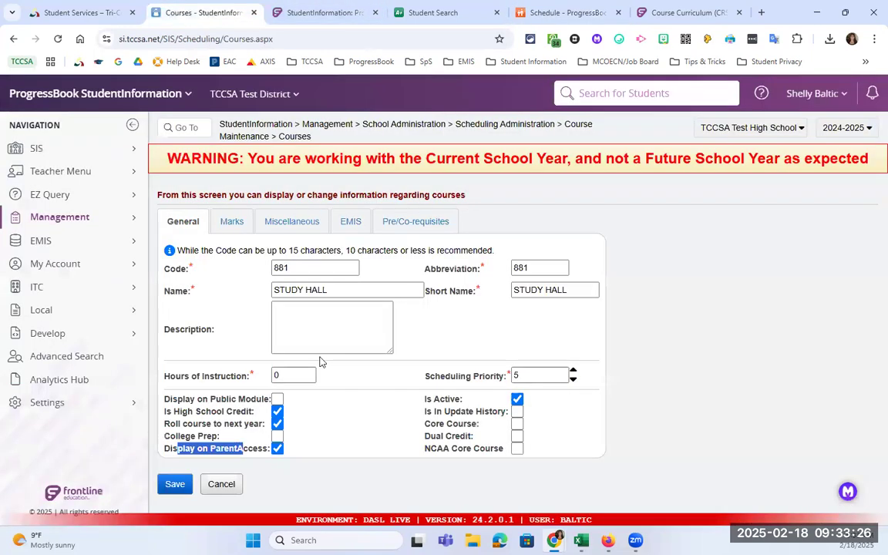
{"action": "left_click", "coordinate": [276, 448]}
{"action": "left_click", "coordinate": [175, 484]}
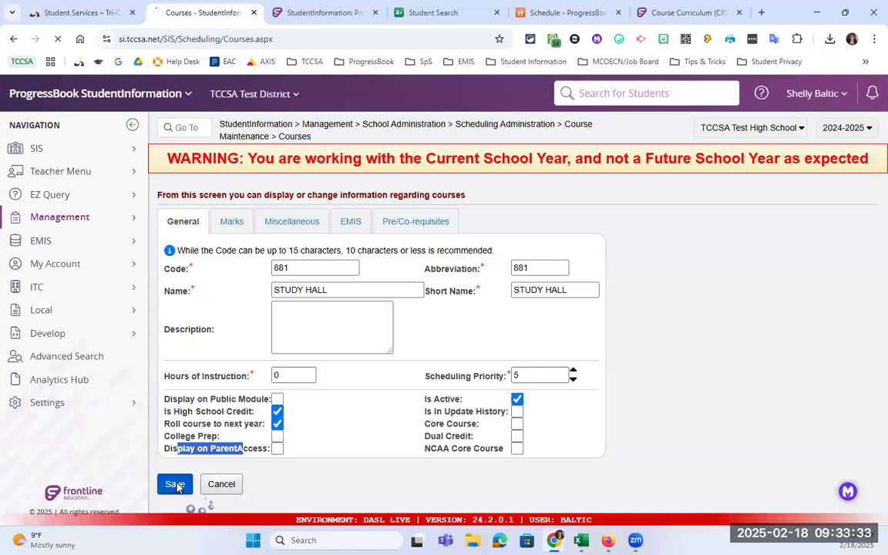
Return to ParentAccess, refresh the student's schedule, and check the schedule, planner and grades for the STUDY HALL course.
{"action": "left_click", "coordinate": [570, 14]}
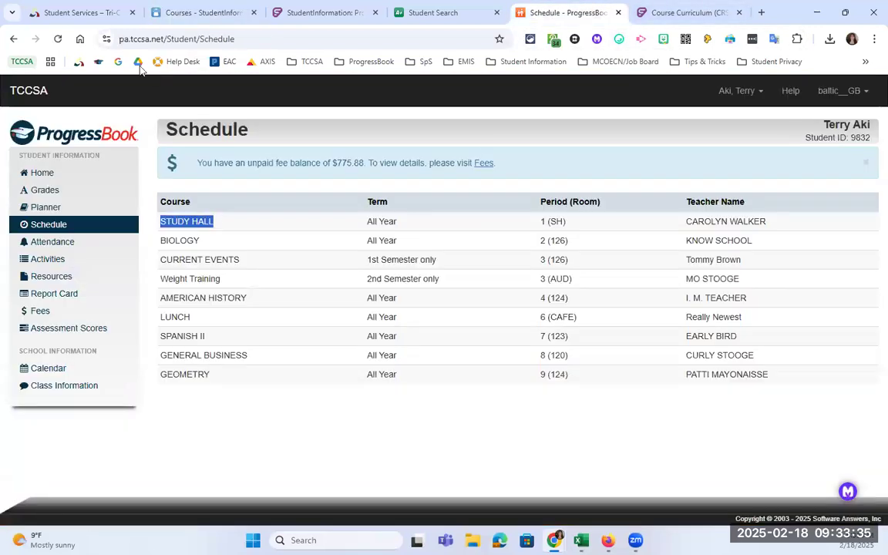
{"action": "left_click", "coordinate": [57, 39]}
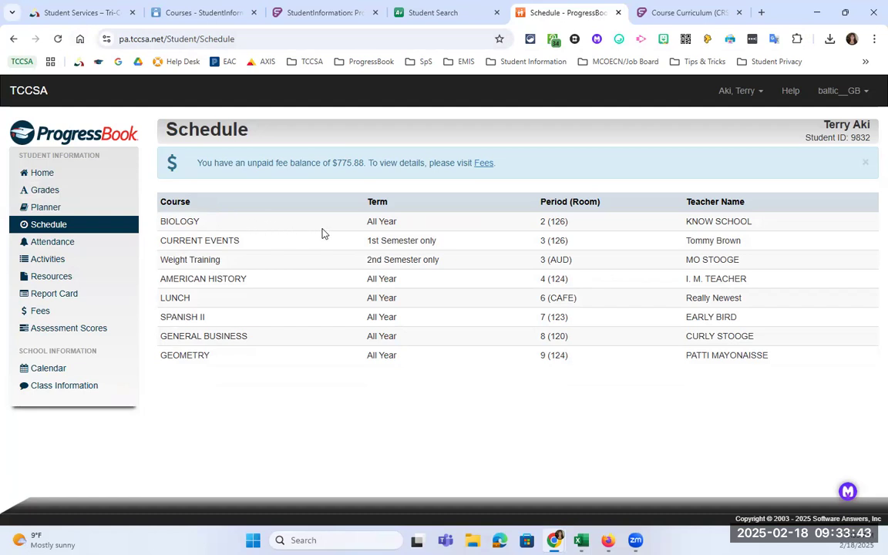
{"action": "left_click", "coordinate": [64, 210]}
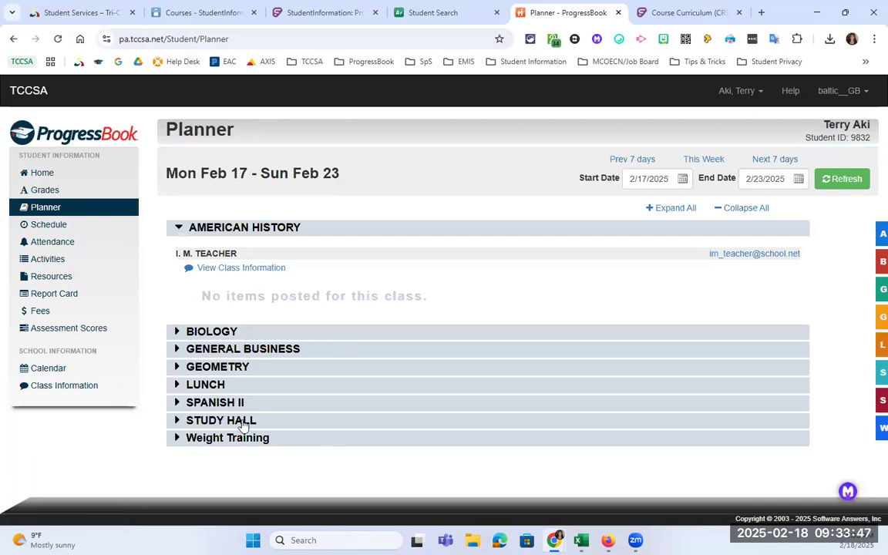
{"action": "left_click", "coordinate": [68, 191]}
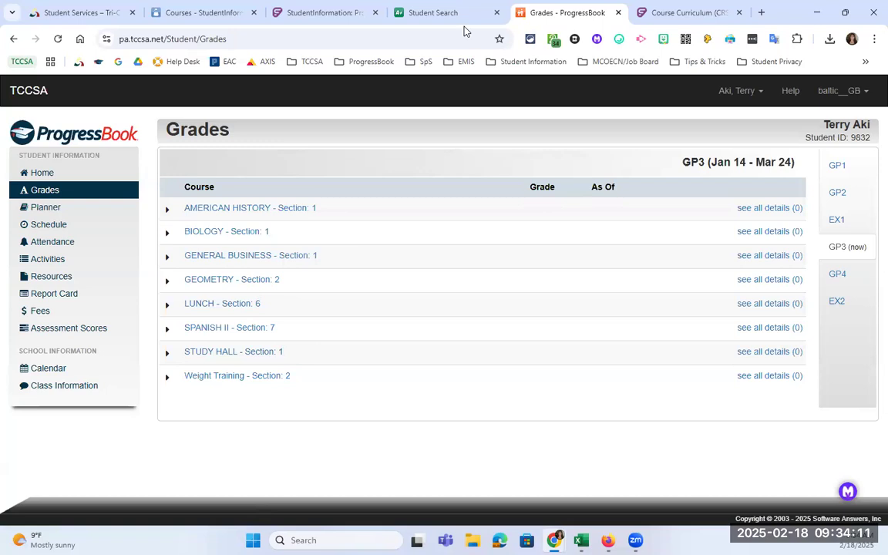
Open the administrative course list in GradeBook and search by the course names "study hall" and "study".
{"action": "left_click", "coordinate": [433, 11]}
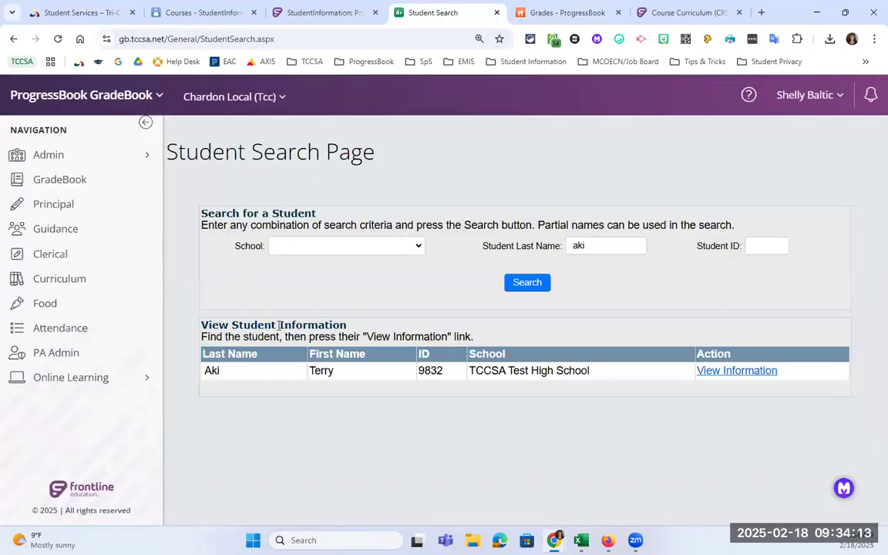
{"action": "left_click", "coordinate": [81, 153]}
{"action": "left_click", "coordinate": [198, 147]}
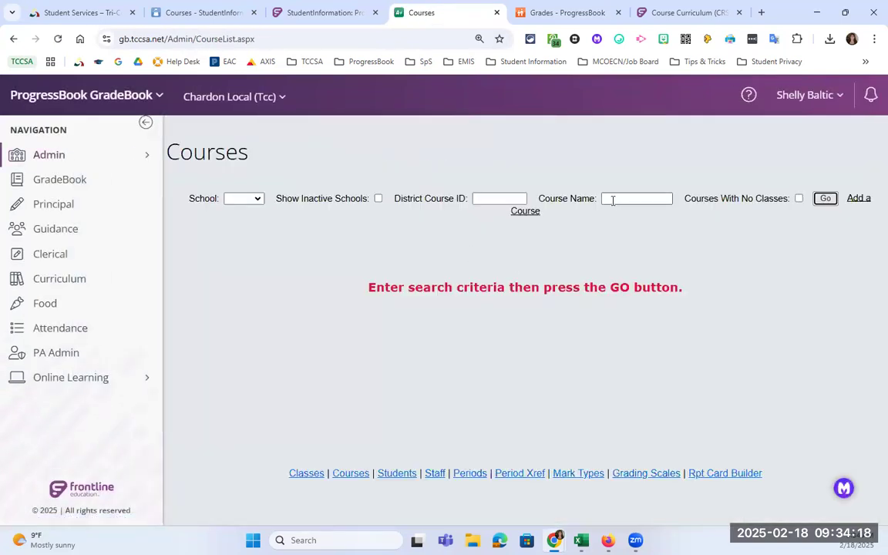
{"action": "left_click", "coordinate": [614, 198]}
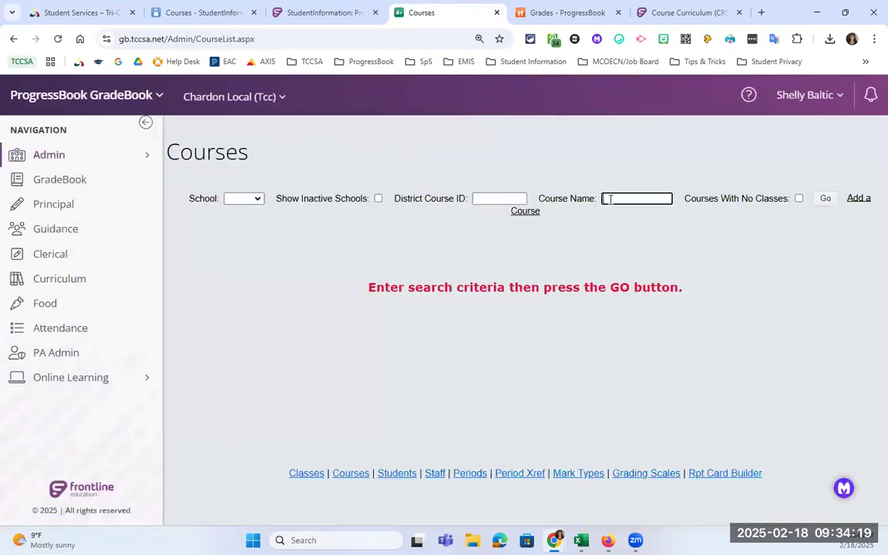
{"action": "type", "text": "study hall"}
{"action": "key", "text": "Return"}
{"action": "left_click_drag", "start_coordinate": [638, 198], "coordinate": [497, 198]}
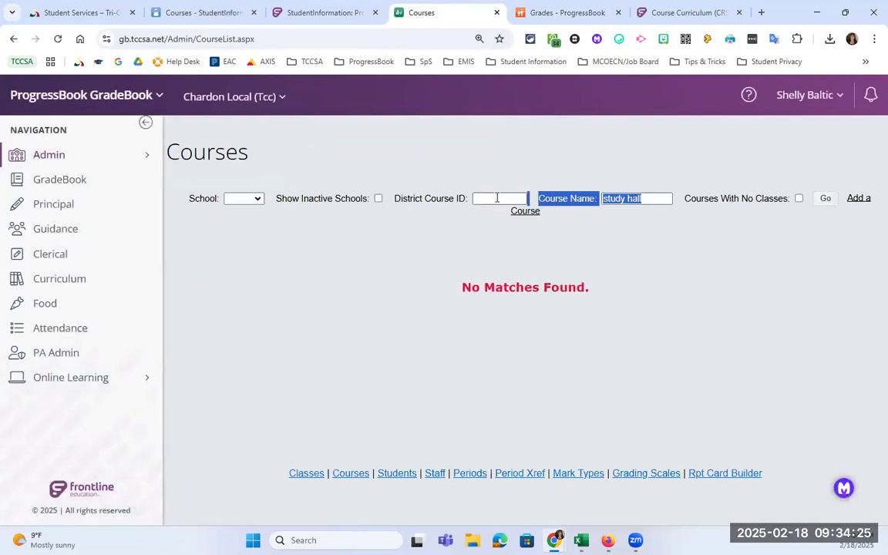
{"action": "left_click", "coordinate": [676, 236]}
{"action": "left_click_drag", "start_coordinate": [652, 197], "coordinate": [475, 194]}
{"action": "type", "text": "study"}
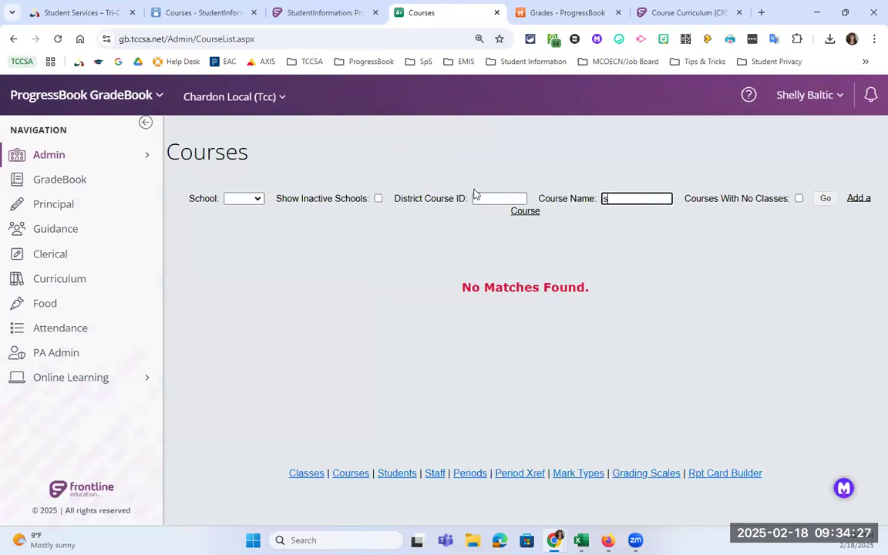
{"action": "key", "text": "Return"}
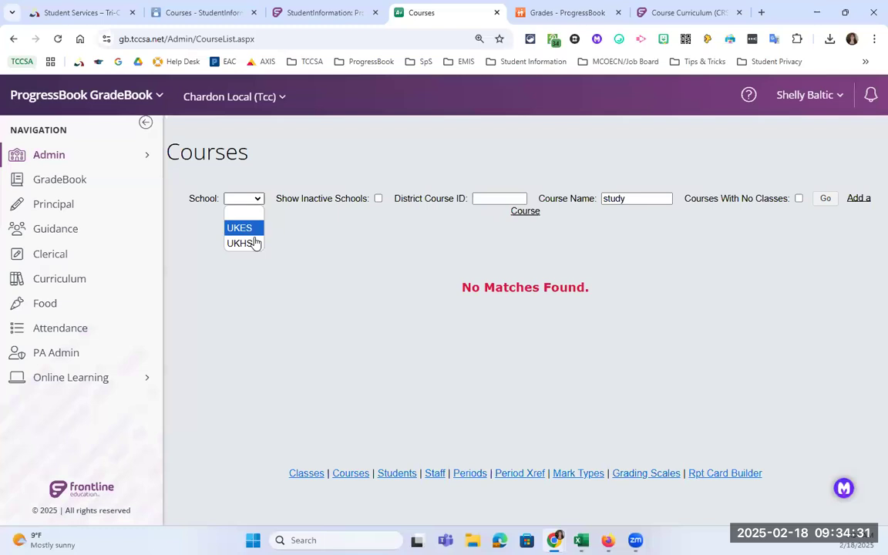
Find course 881 for school UKHS by its district course ID, exclude it from Parent Access, and update the course.
{"action": "left_click", "coordinate": [254, 244]}
{"action": "double_click", "coordinate": [631, 198]}
{"action": "key", "text": "BackSpace"}
{"action": "left_click", "coordinate": [508, 198]}
{"action": "type", "text": "881"}
{"action": "key", "text": "Return"}
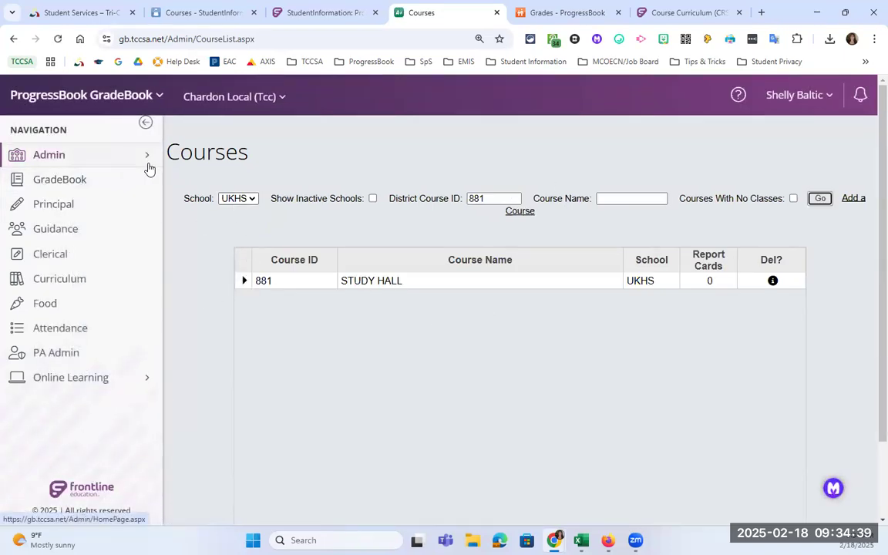
{"action": "left_click", "coordinate": [257, 279]}
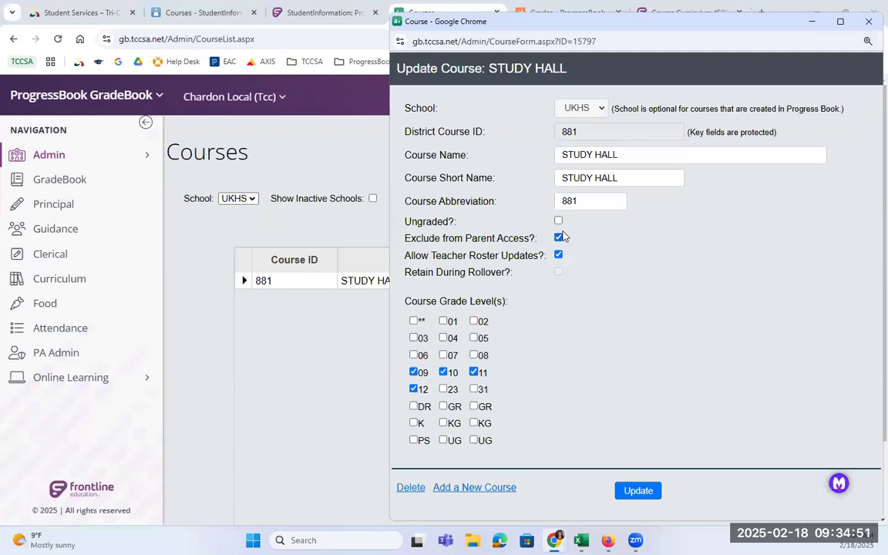
{"action": "left_click", "coordinate": [638, 491]}
Switch to ParentAccess and recheck the student's schedule, planner and grades for STUDY HALL after the GradeBook change.
{"action": "left_click", "coordinate": [561, 13]}
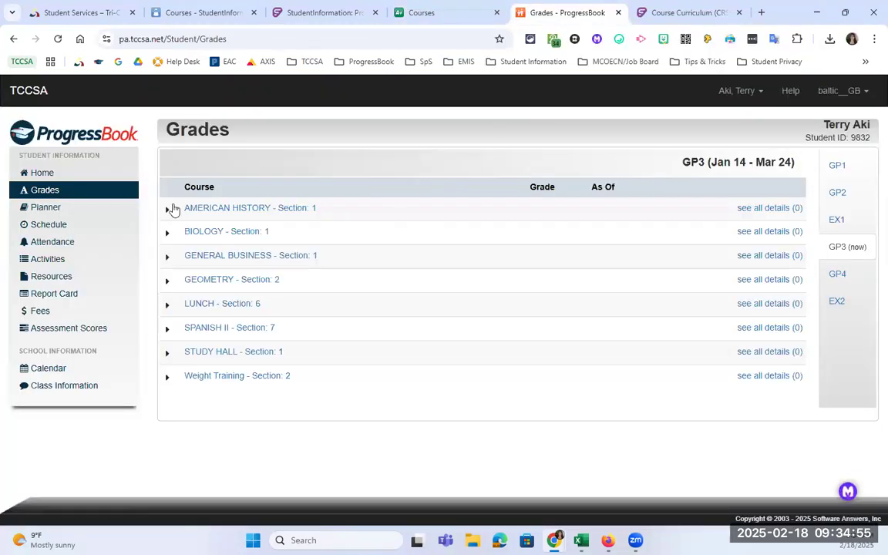
{"action": "left_click", "coordinate": [56, 225]}
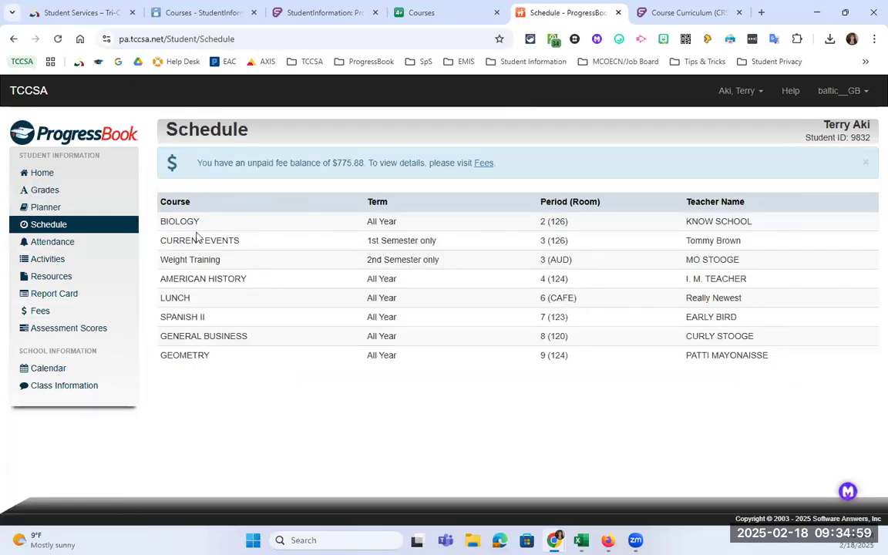
{"action": "left_click", "coordinate": [82, 206]}
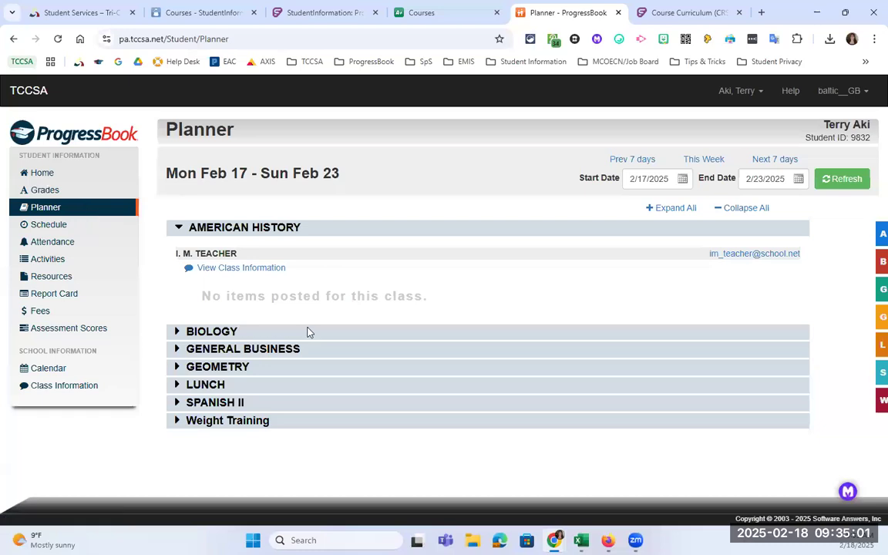
{"action": "left_click", "coordinate": [86, 196]}
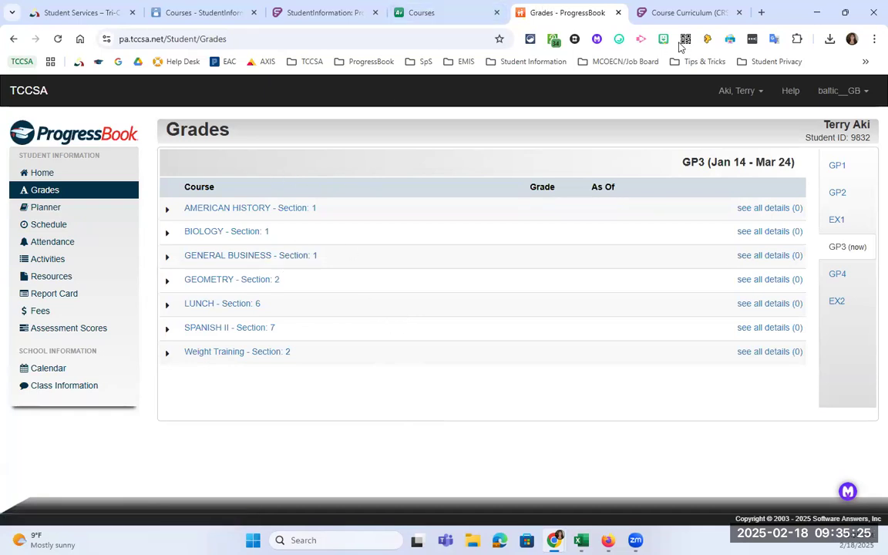
Return to StudentInformation, change the school year to 2025-2026, search for course 002, and open it.
{"action": "left_click", "coordinate": [451, 16]}
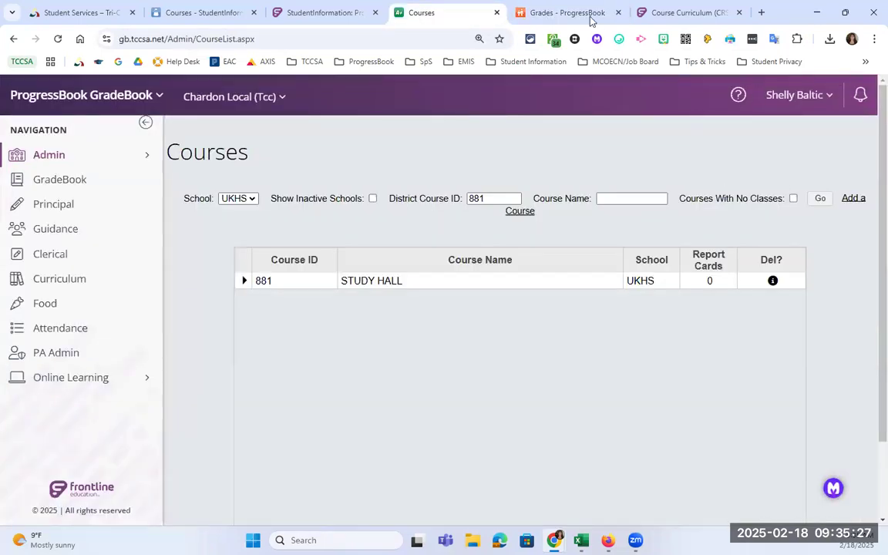
{"action": "left_click", "coordinate": [194, 13]}
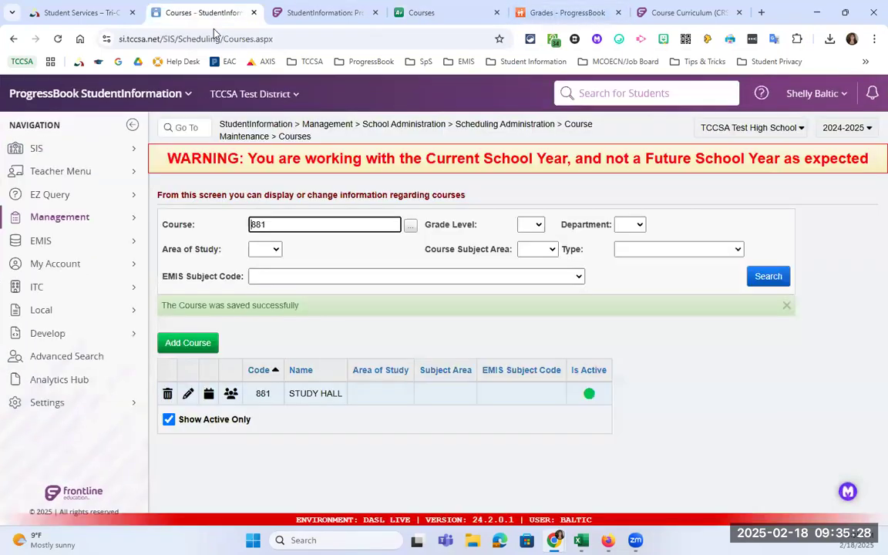
{"action": "left_click", "coordinate": [847, 128]}
{"action": "left_click", "coordinate": [836, 166]}
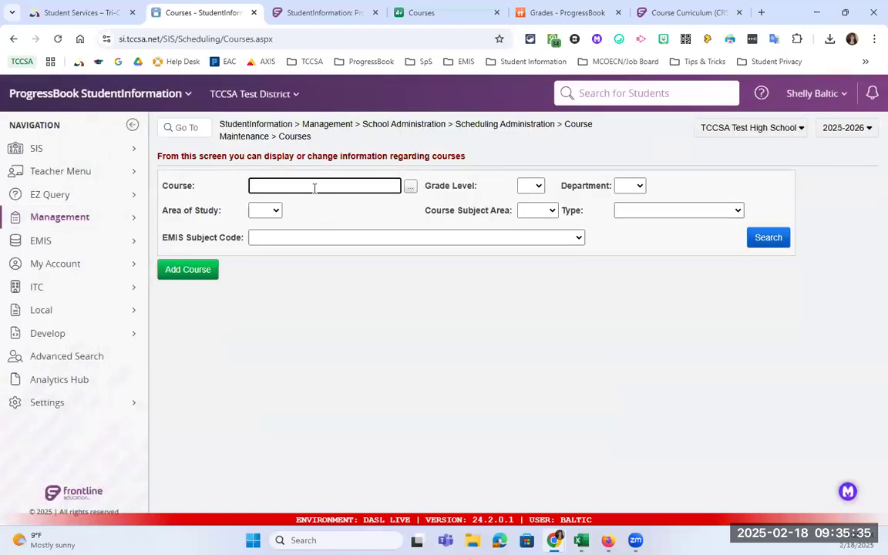
{"action": "type", "text": "002"}
{"action": "key", "text": "Return"}
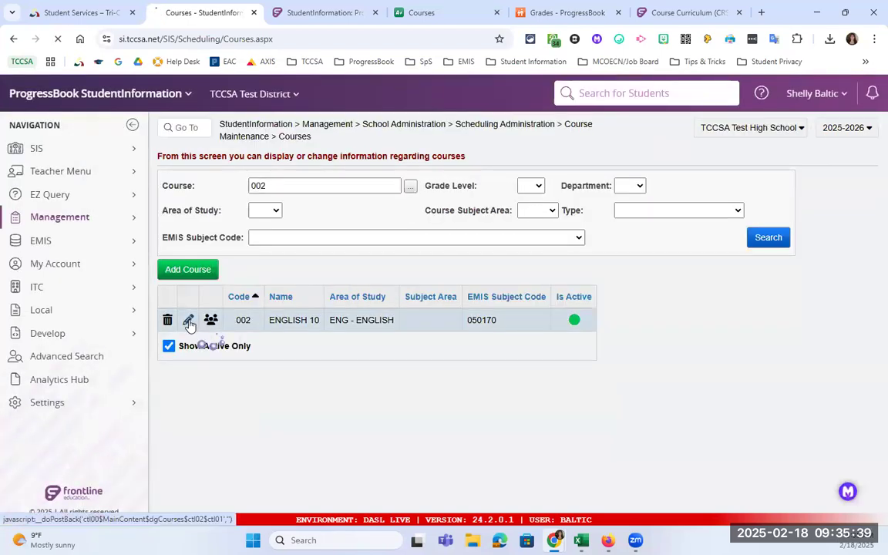
{"action": "left_click", "coordinate": [188, 321]}
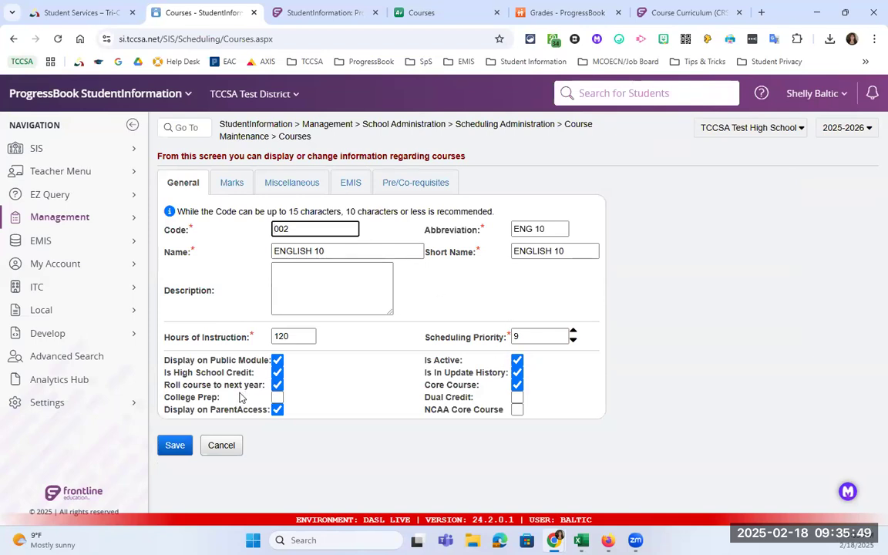
Go back to the course search, list all active 2025-2026 courses, and look through the full list.
{"action": "left_click", "coordinate": [294, 136]}
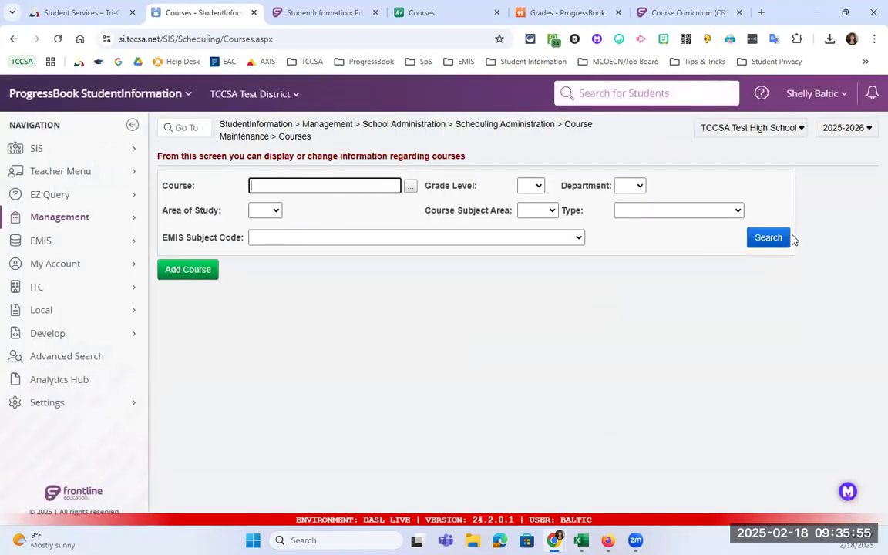
{"action": "left_click", "coordinate": [768, 239]}
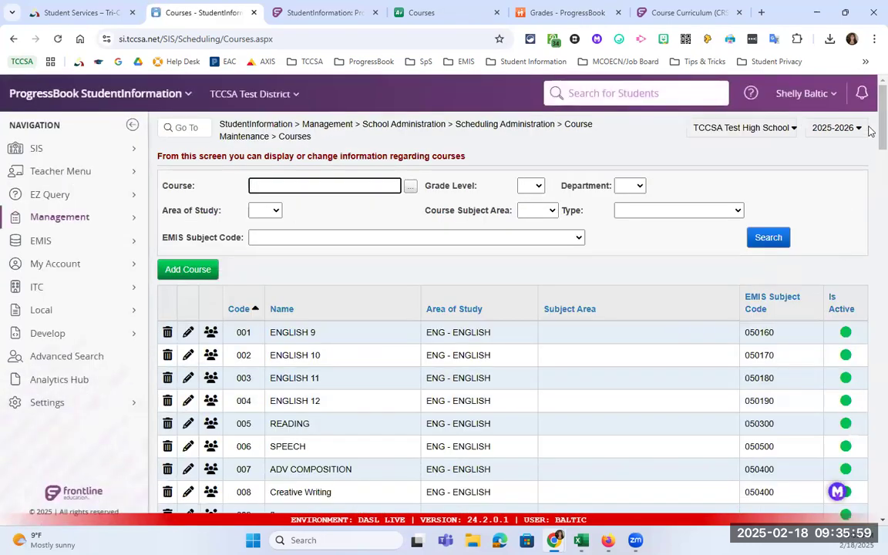
{"action": "scroll", "coordinate": [870, 300], "scroll_direction": "down", "scroll_amount": 2}
{"action": "scroll", "coordinate": [870, 301], "scroll_direction": "down", "scroll_amount": 20}
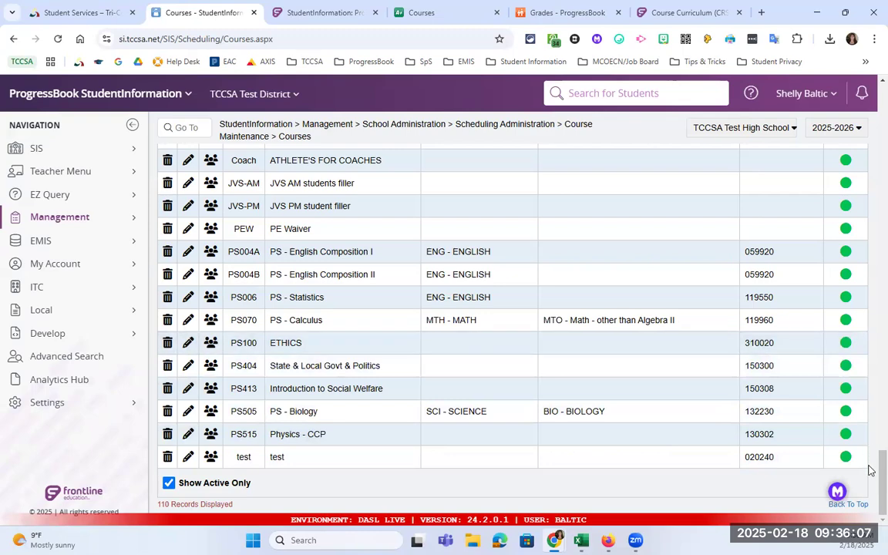
{"action": "scroll", "coordinate": [868, 468], "scroll_direction": "up", "scroll_amount": 3}
{"action": "scroll", "coordinate": [277, 242], "scroll_direction": "up", "scroll_amount": 15}
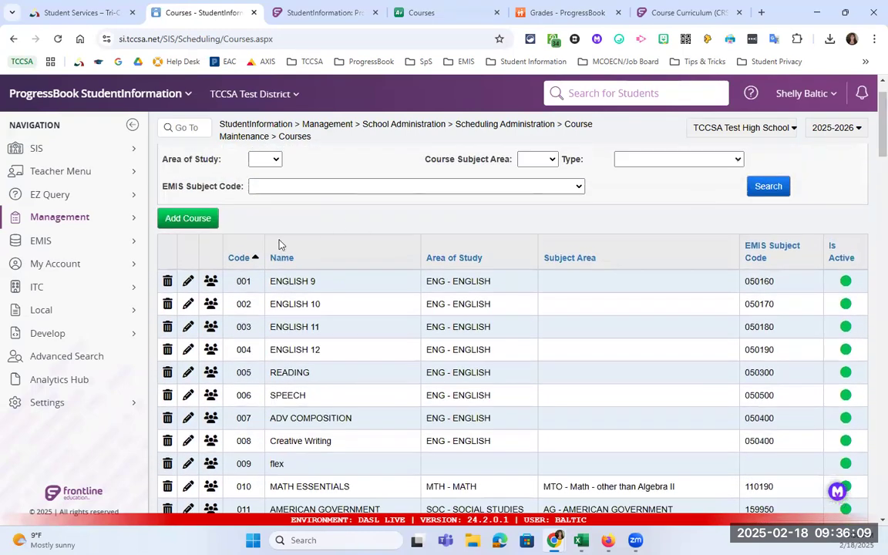
Open course 002 ENGLISH 10 from the full list and examine its general settings, including Code and Is In Update History.
{"action": "left_click", "coordinate": [188, 304]}
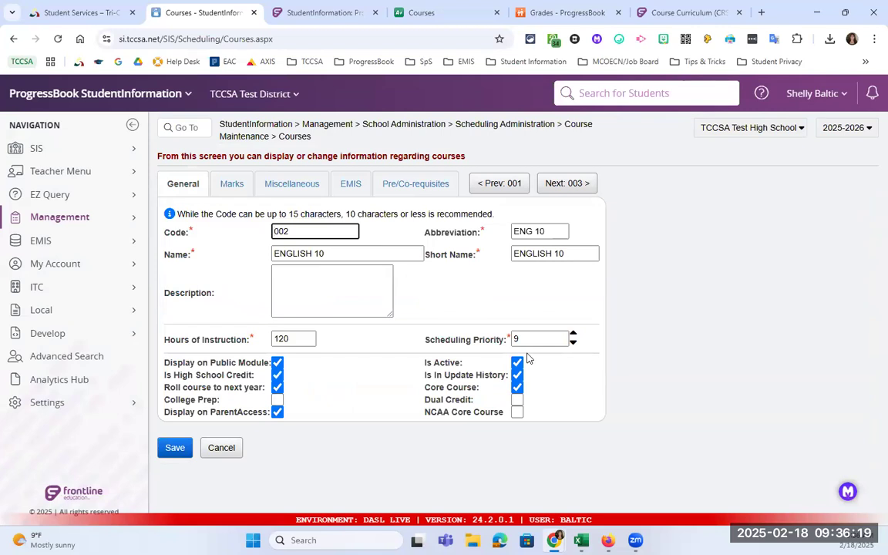
{"action": "left_click_drag", "start_coordinate": [377, 226], "coordinate": [253, 224]}
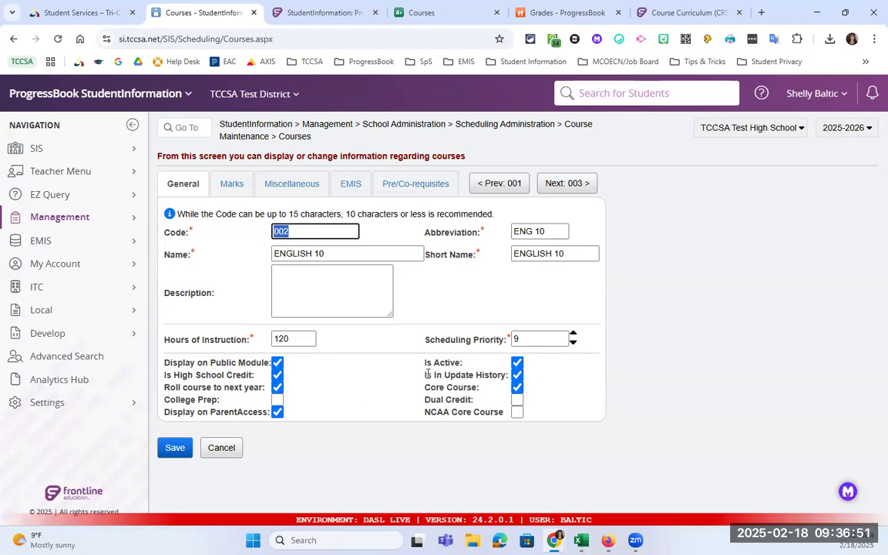
{"action": "left_click_drag", "start_coordinate": [425, 375], "coordinate": [503, 376]}
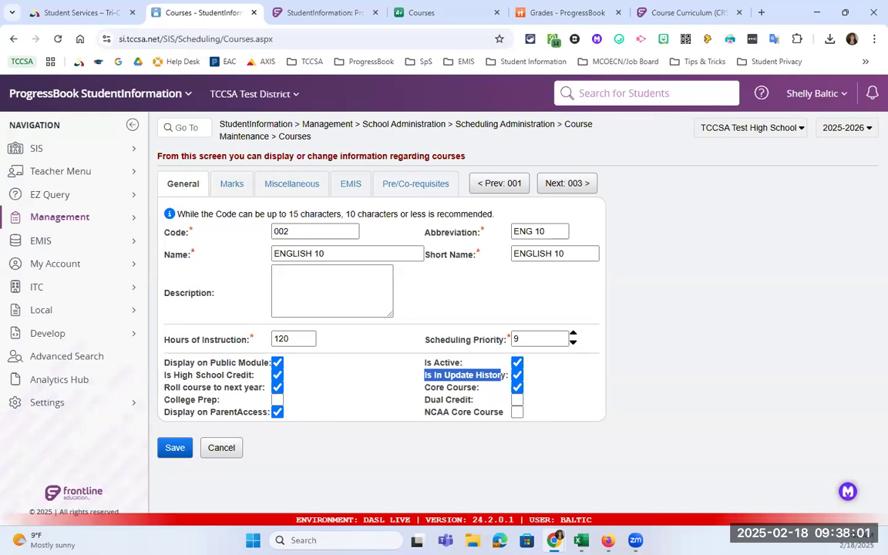
Show the marks settings of course 002 and examine Course Weight and the Level of Difficulty and GPA Add-on Level options.
{"action": "left_click", "coordinate": [229, 190]}
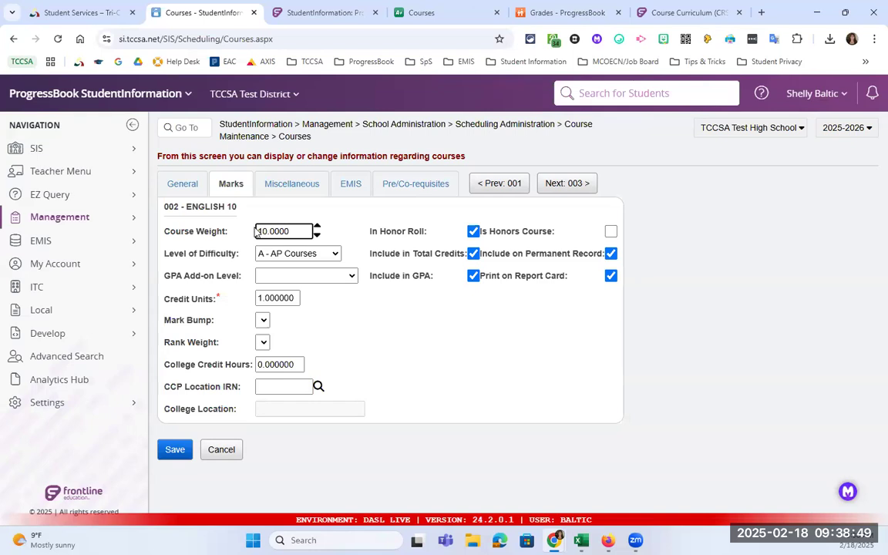
{"action": "left_click", "coordinate": [258, 233]}
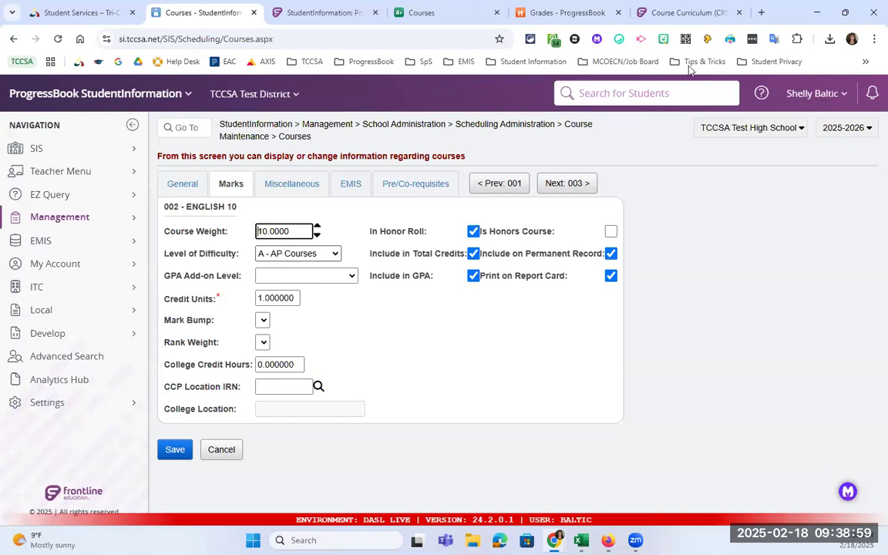
{"action": "left_click", "coordinate": [335, 275]}
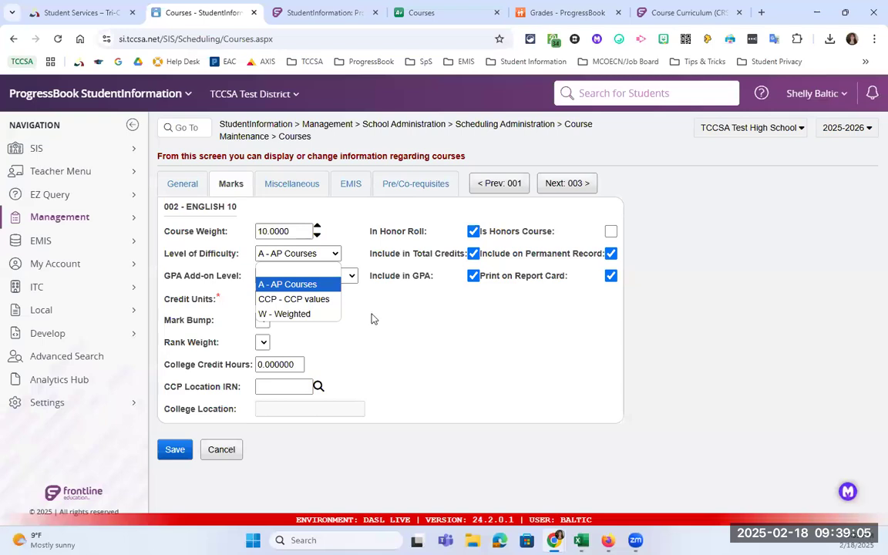
{"action": "left_click", "coordinate": [404, 291]}
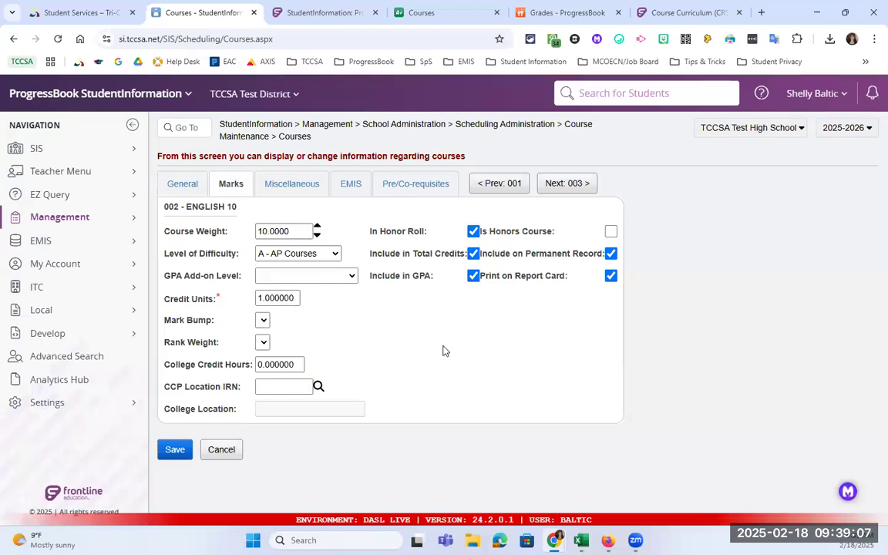
{"action": "left_click", "coordinate": [334, 253]}
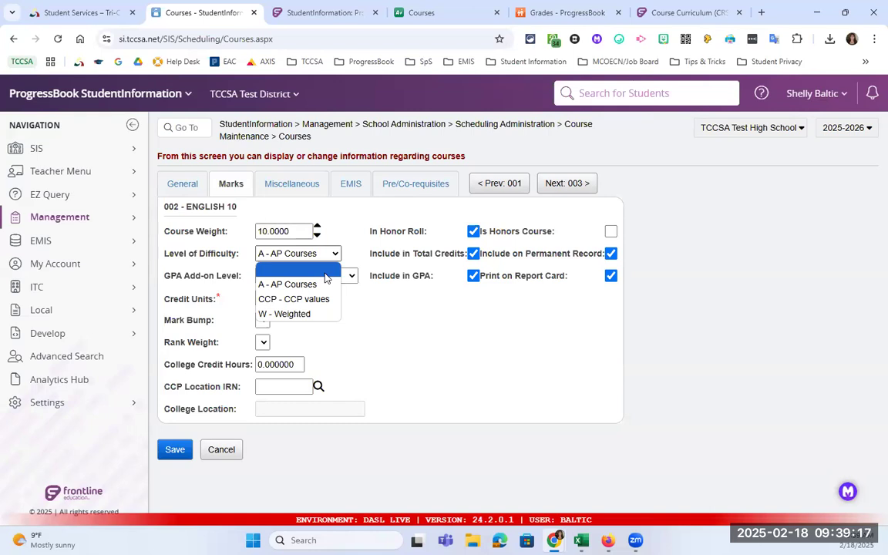
{"action": "left_click", "coordinate": [385, 333]}
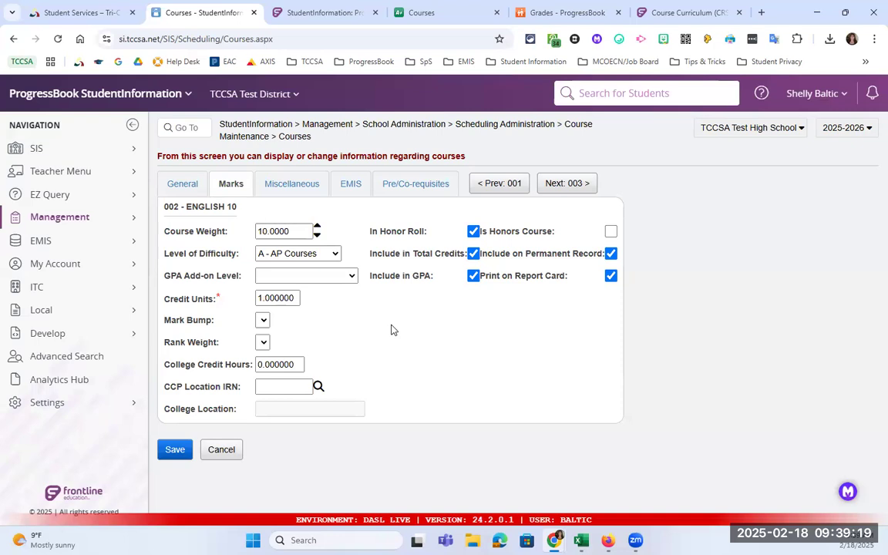
{"action": "left_click", "coordinate": [297, 282]}
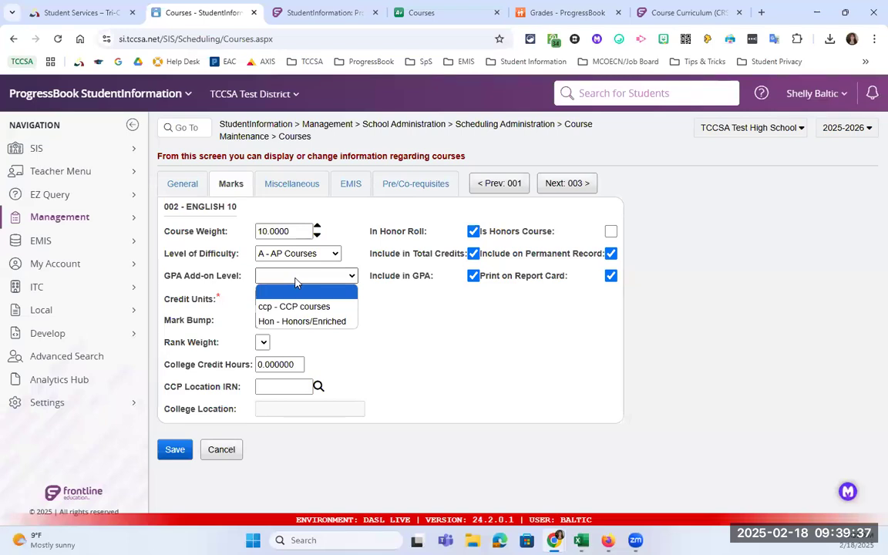
{"action": "left_click", "coordinate": [451, 329]}
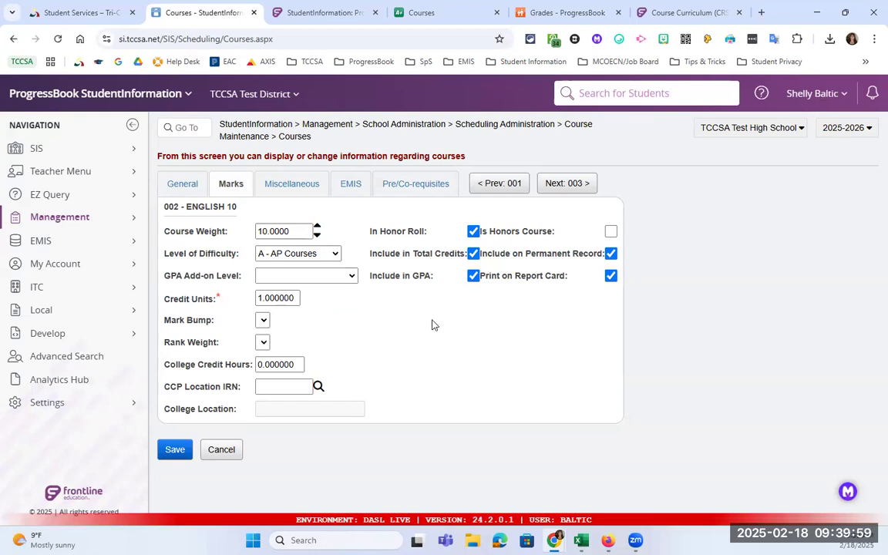
Examine the course's Credit Units, Mark Bump, College Credit Hours, CCP Location IRN and College Location fields.
{"action": "left_click_drag", "start_coordinate": [163, 300], "coordinate": [229, 308]}
{"action": "left_click_drag", "start_coordinate": [225, 306], "coordinate": [168, 303]}
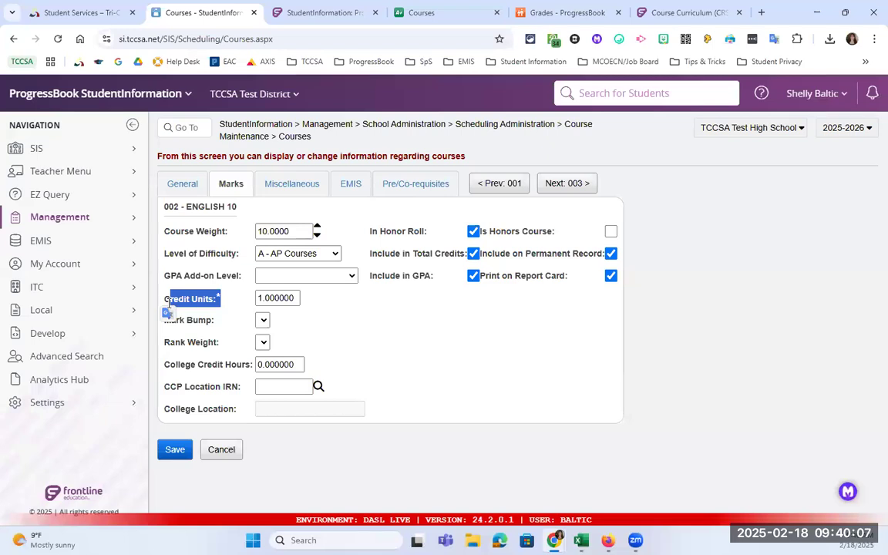
{"action": "left_click", "coordinate": [350, 311]}
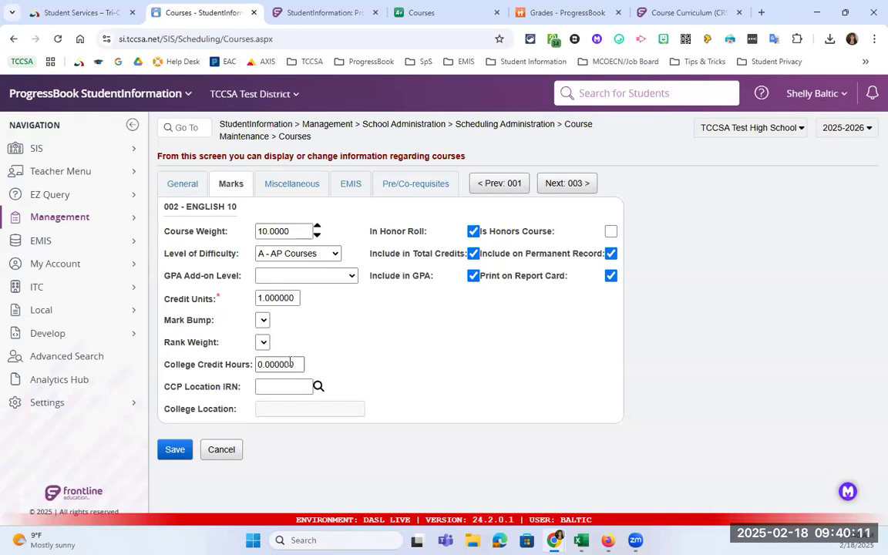
{"action": "left_click_drag", "start_coordinate": [185, 320], "coordinate": [225, 327]}
{"action": "left_click", "coordinate": [326, 366]}
{"action": "left_click_drag", "start_coordinate": [190, 365], "coordinate": [251, 364]}
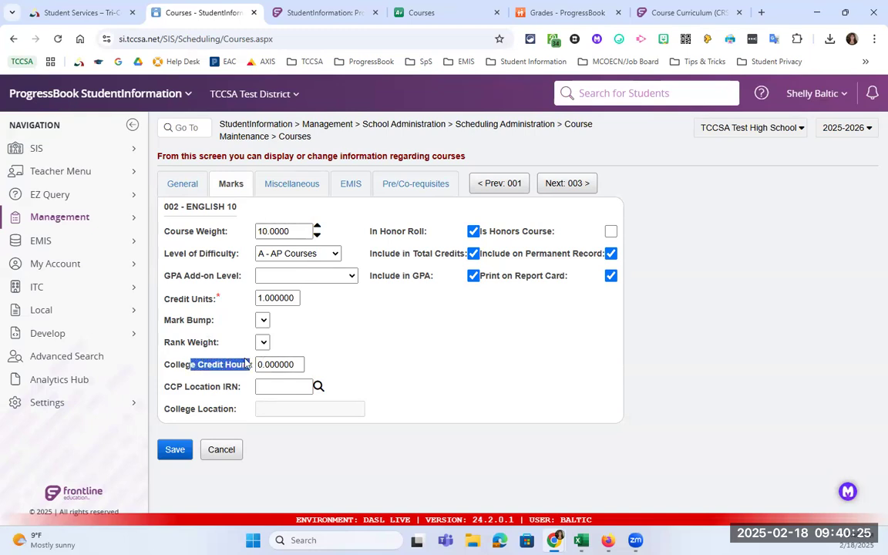
{"action": "left_click", "coordinate": [275, 387]}
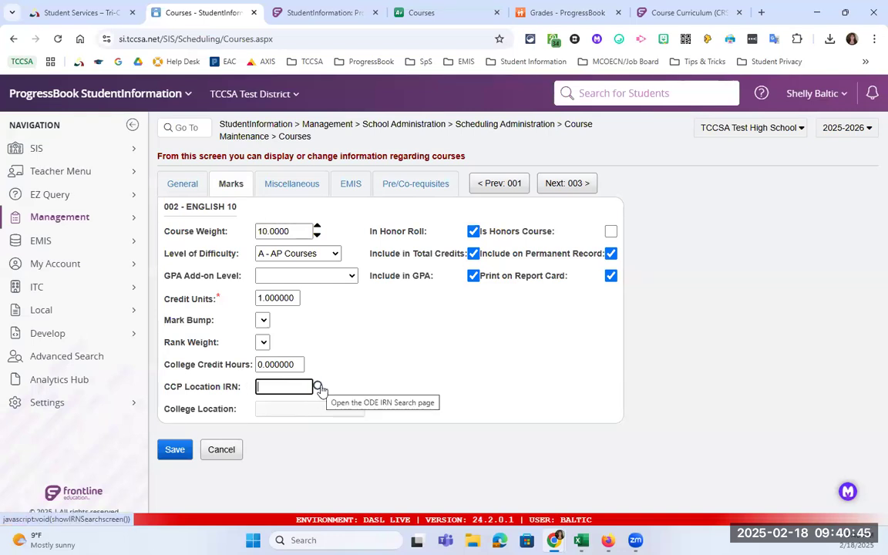
{"action": "left_click_drag", "start_coordinate": [165, 409], "coordinate": [238, 416]}
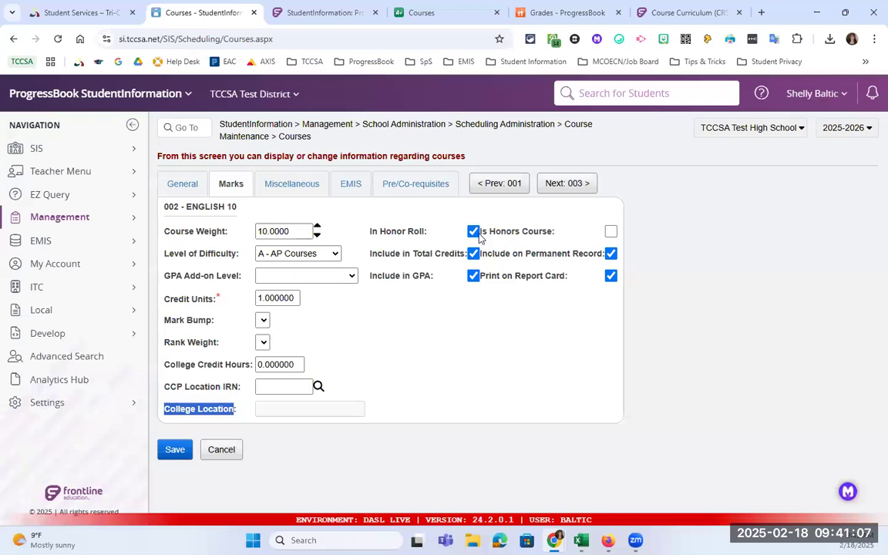
Review the In Honor Roll, Is Honors Course, Include on Permanent Record and Include in GPA options for the course.
{"action": "left_click_drag", "start_coordinate": [381, 231], "coordinate": [424, 231]}
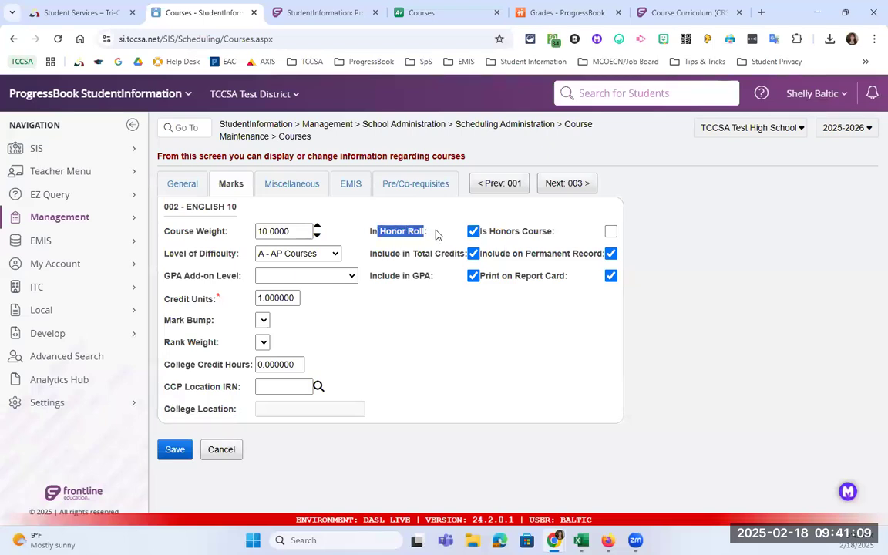
{"action": "left_click", "coordinate": [425, 232]}
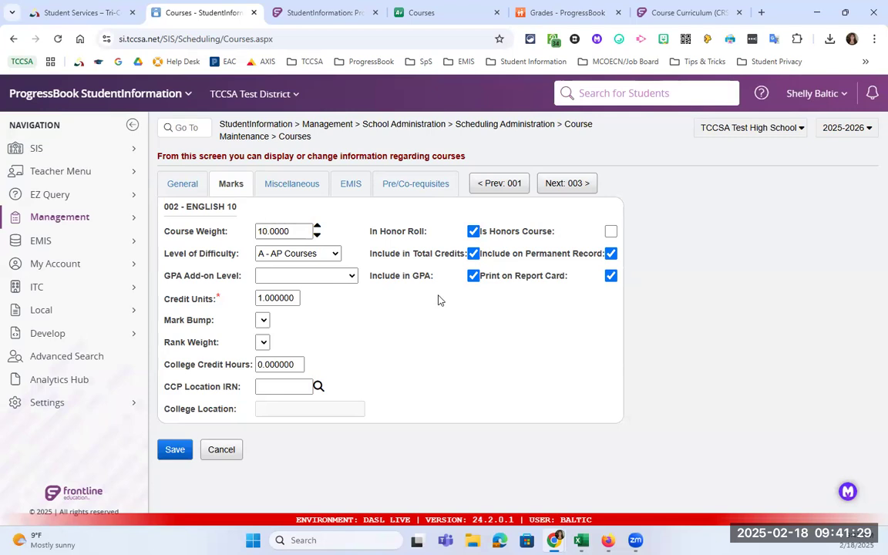
{"action": "left_click_drag", "start_coordinate": [558, 232], "coordinate": [549, 232]}
{"action": "left_click_drag", "start_coordinate": [551, 254], "coordinate": [594, 255]}
{"action": "left_click_drag", "start_coordinate": [520, 275], "coordinate": [602, 255]}
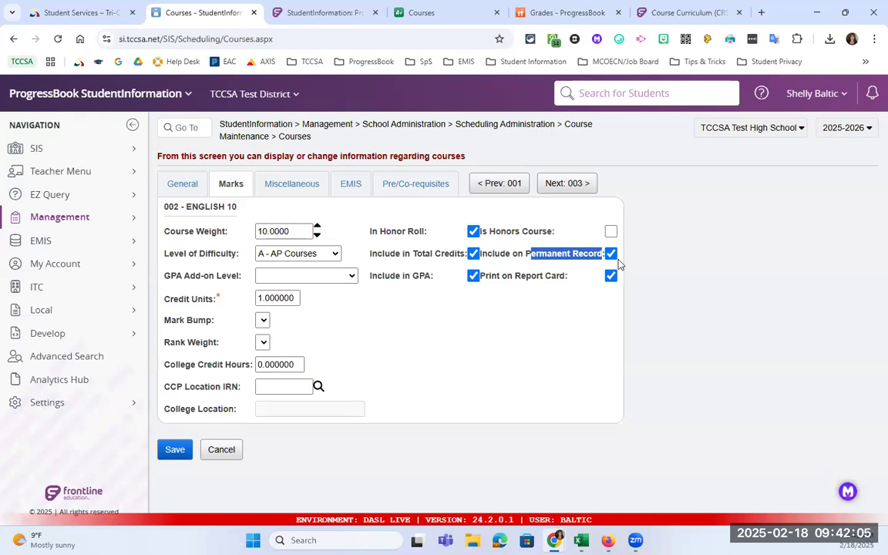
{"action": "left_click", "coordinate": [399, 280]}
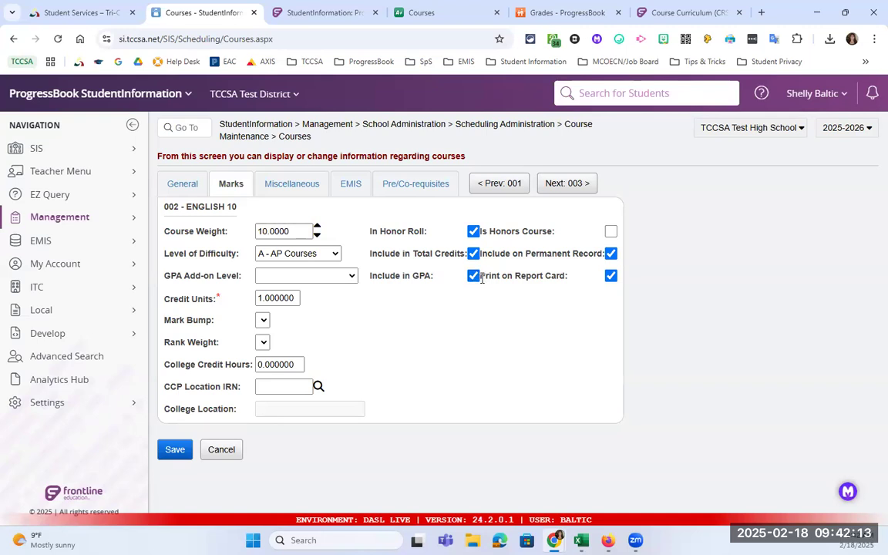
Recheck Is High School Credit in the course's general settings and return to its marks settings.
{"action": "left_click", "coordinate": [194, 187]}
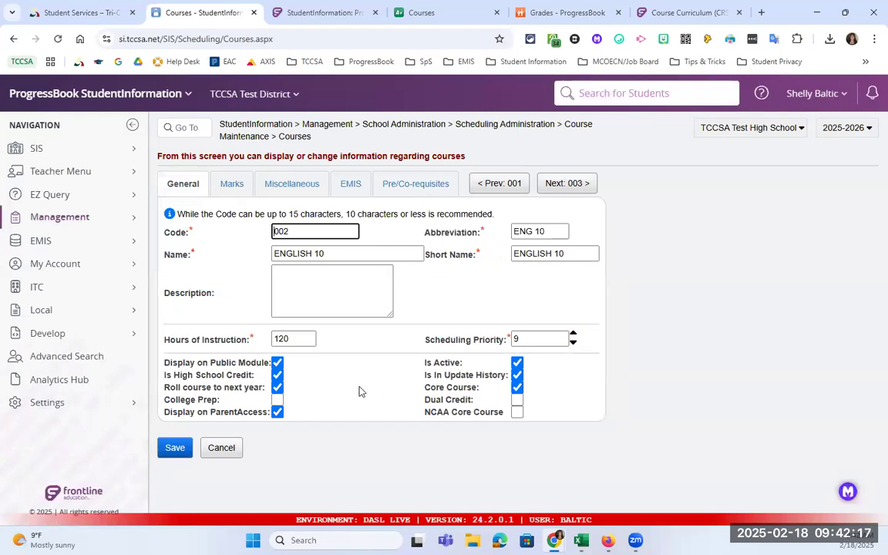
{"action": "left_click_drag", "start_coordinate": [164, 374], "coordinate": [252, 373]}
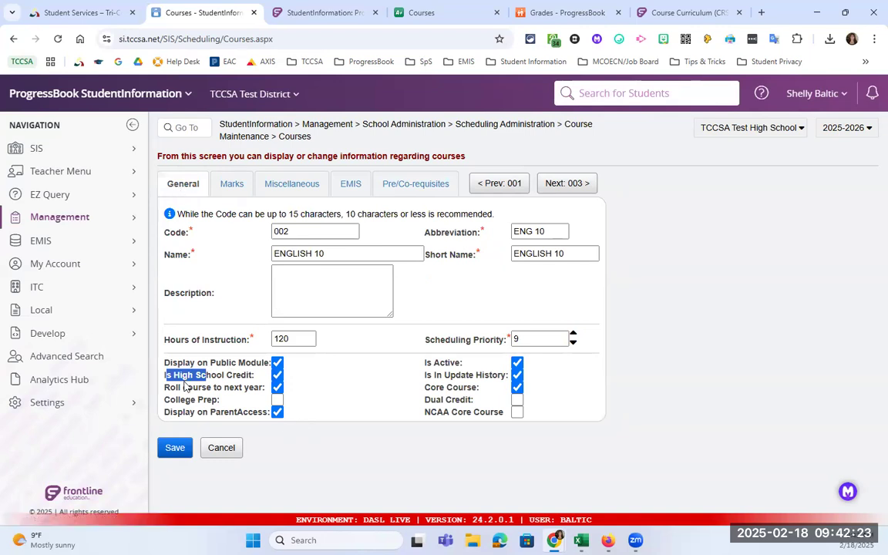
{"action": "left_click", "coordinate": [232, 184]}
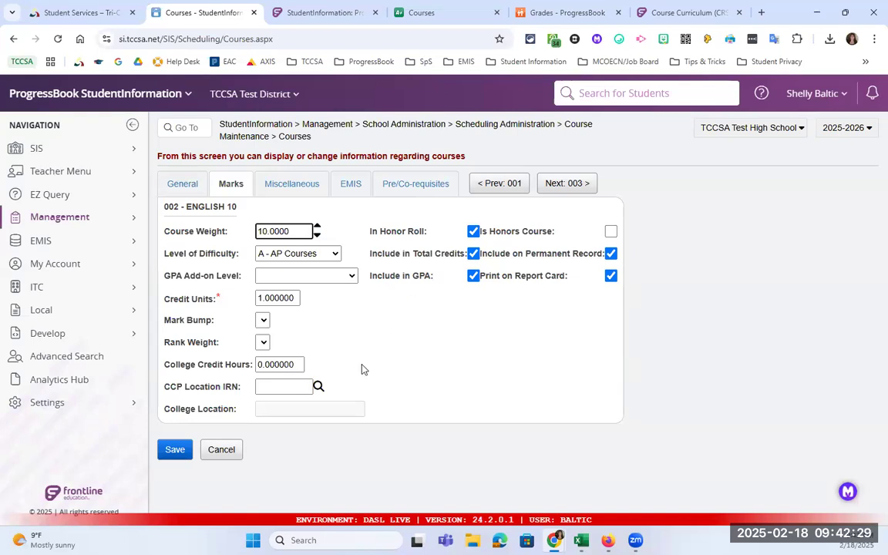
Show the course's miscellaneous settings and look through the Department, Area Of Study and Subject Area options.
{"action": "left_click", "coordinate": [292, 185]}
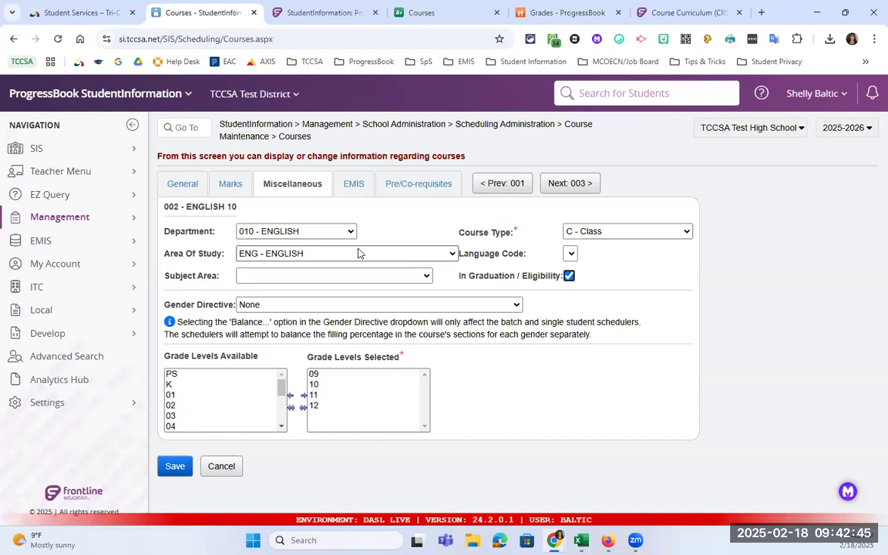
{"action": "left_click", "coordinate": [327, 232]}
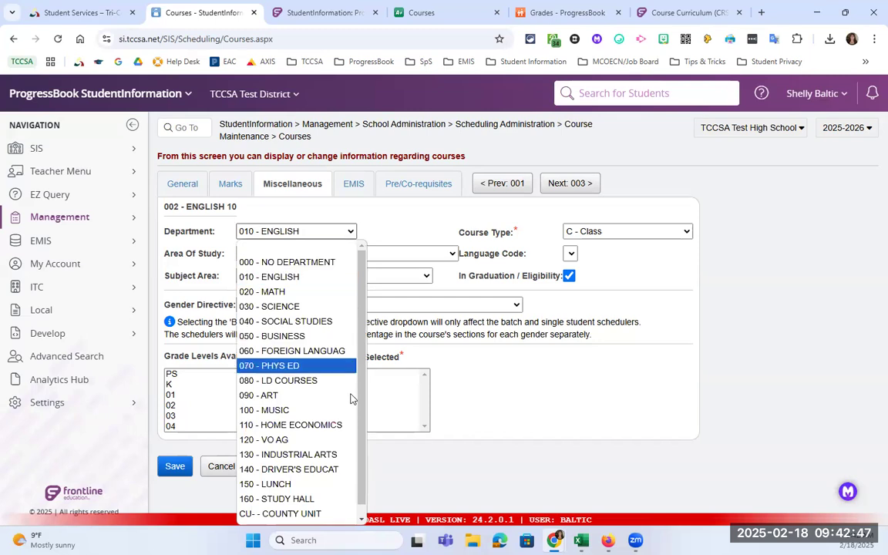
{"action": "left_click", "coordinate": [385, 240]}
{"action": "left_click", "coordinate": [368, 256]}
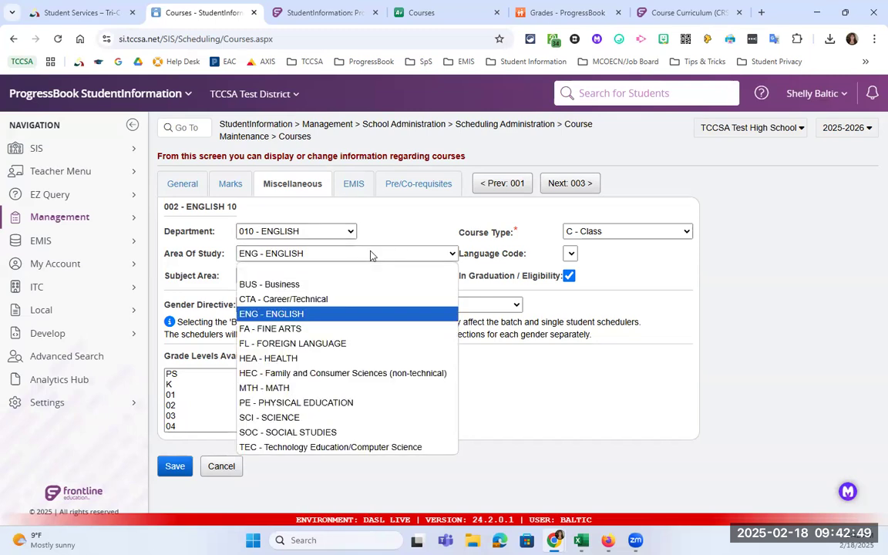
{"action": "left_click", "coordinate": [412, 235]}
{"action": "left_click", "coordinate": [257, 278]}
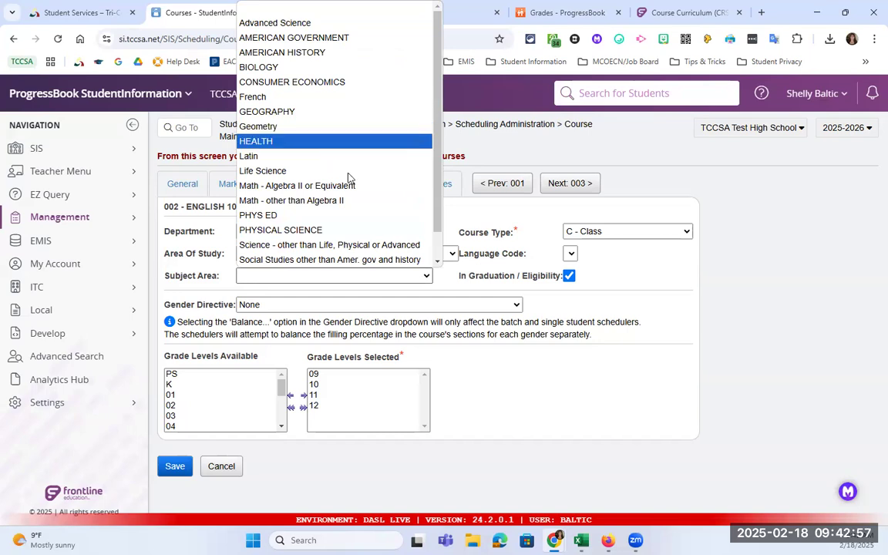
{"action": "left_click", "coordinate": [501, 232]}
Examine the available Course Type options and the Language Code field for ENGLISH 10.
{"action": "left_click_drag", "start_coordinate": [461, 232], "coordinate": [531, 232]}
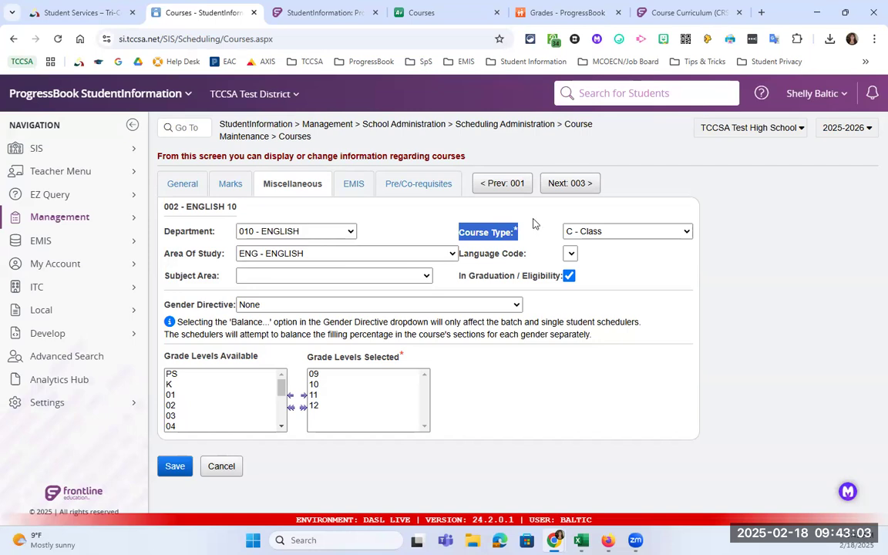
{"action": "left_click", "coordinate": [612, 232]}
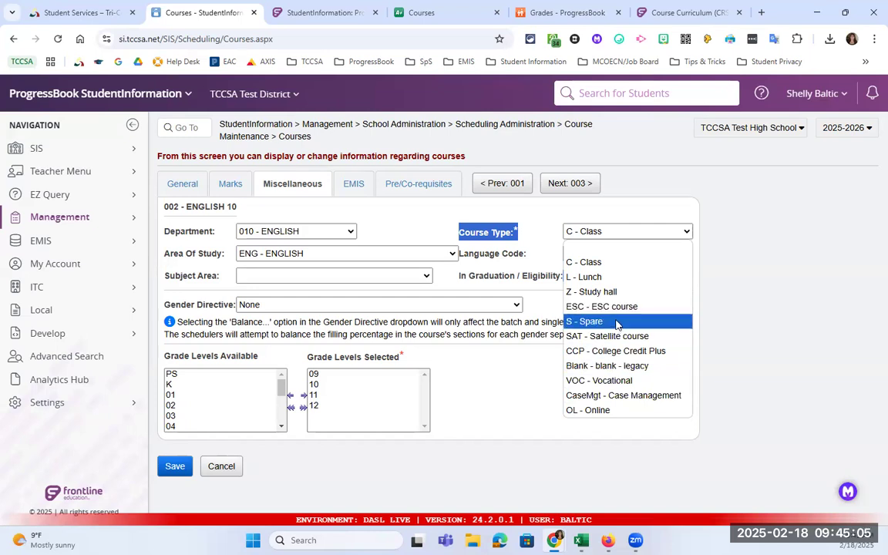
{"action": "left_click", "coordinate": [408, 349]}
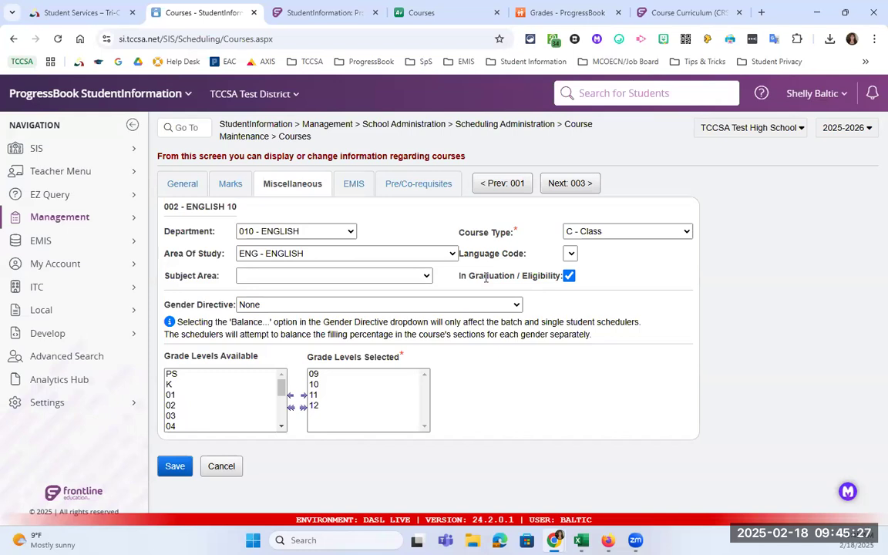
{"action": "left_click", "coordinate": [573, 256]}
Examine the Gender Directive options for balancing or restricting the course's sections by gender.
{"action": "left_click", "coordinate": [265, 308]}
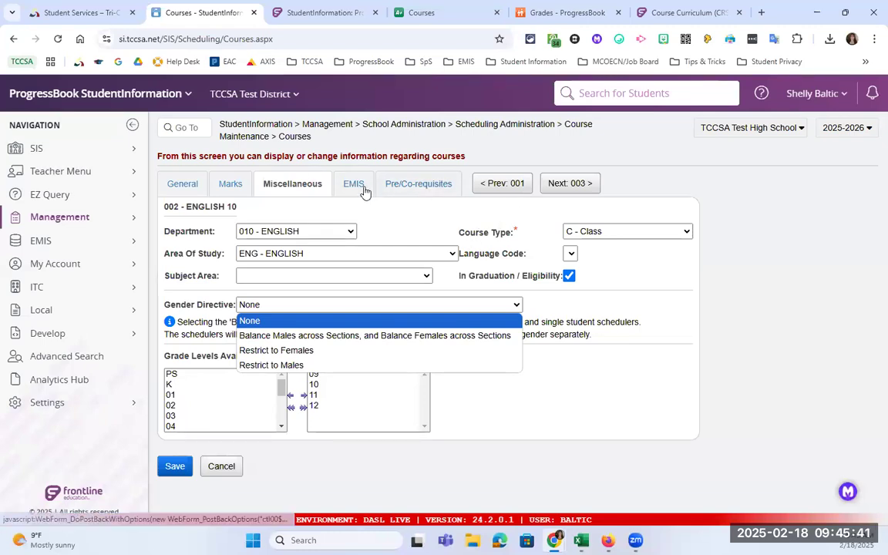
{"action": "left_click", "coordinate": [182, 308]}
{"action": "left_click_drag", "start_coordinate": [171, 306], "coordinate": [253, 307]}
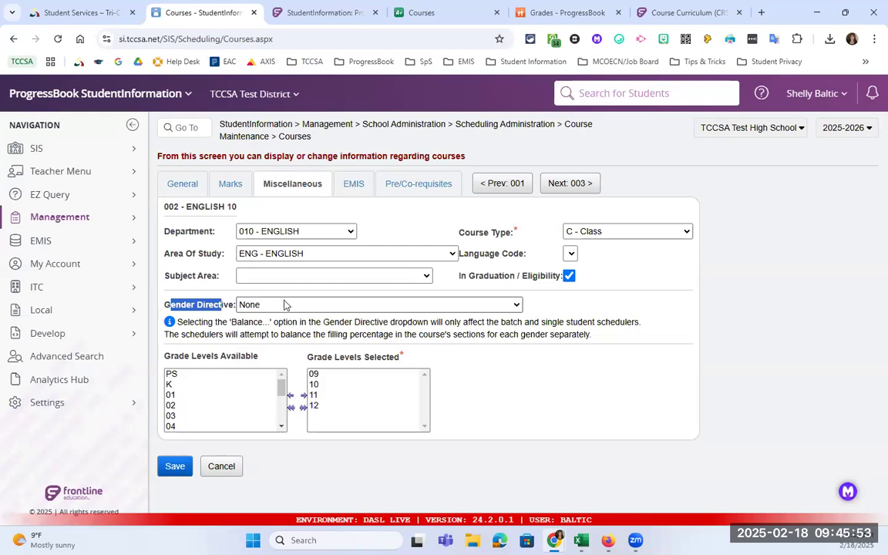
{"action": "left_click", "coordinate": [253, 305]}
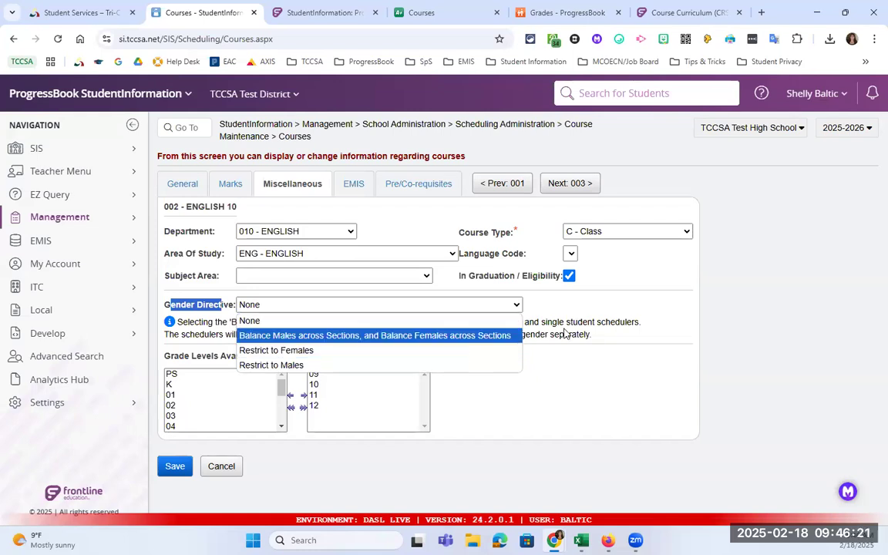
{"action": "left_click", "coordinate": [560, 305]}
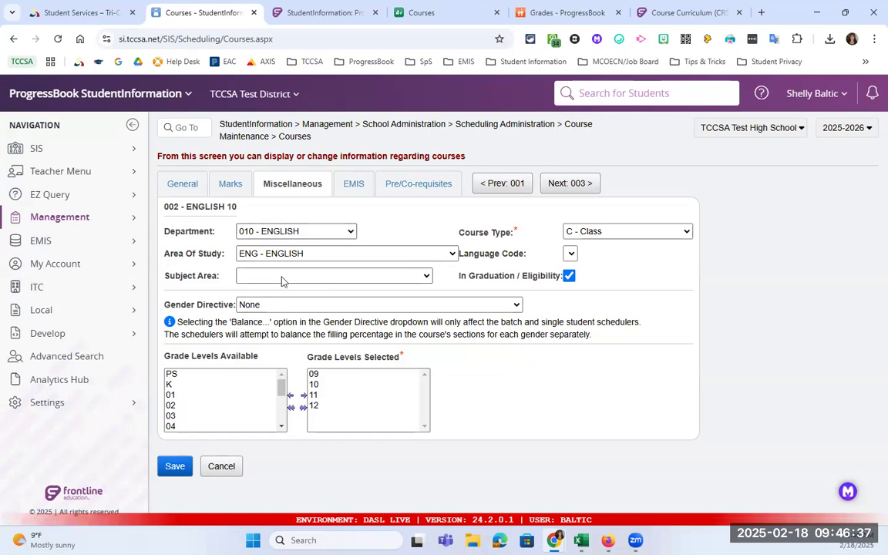
Look through the Course Type and Department options of the course once more without changing them.
{"action": "left_click", "coordinate": [595, 235]}
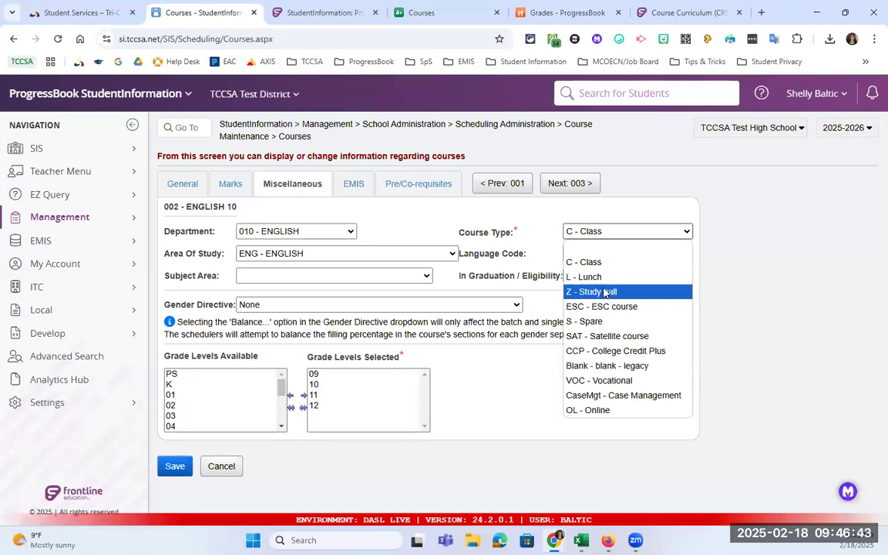
{"action": "left_click", "coordinate": [486, 234]}
{"action": "left_click", "coordinate": [349, 232]}
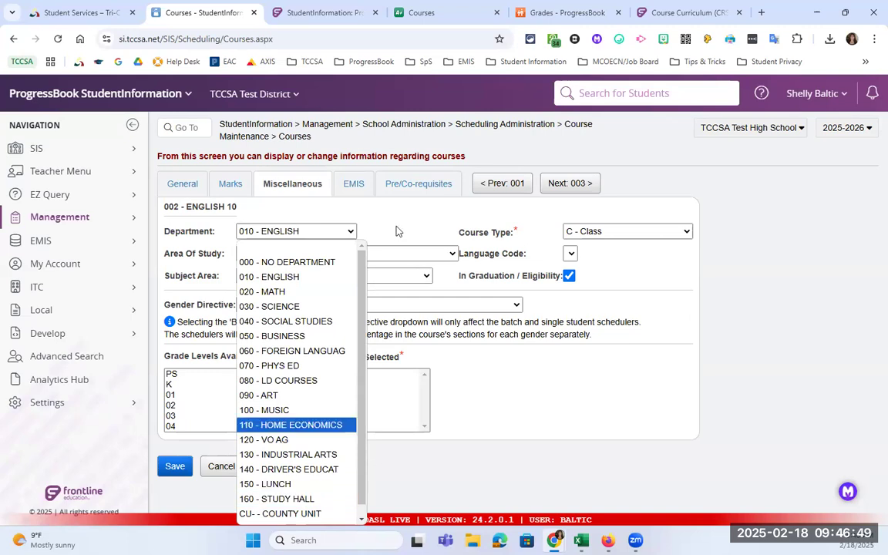
{"action": "left_click", "coordinate": [356, 204]}
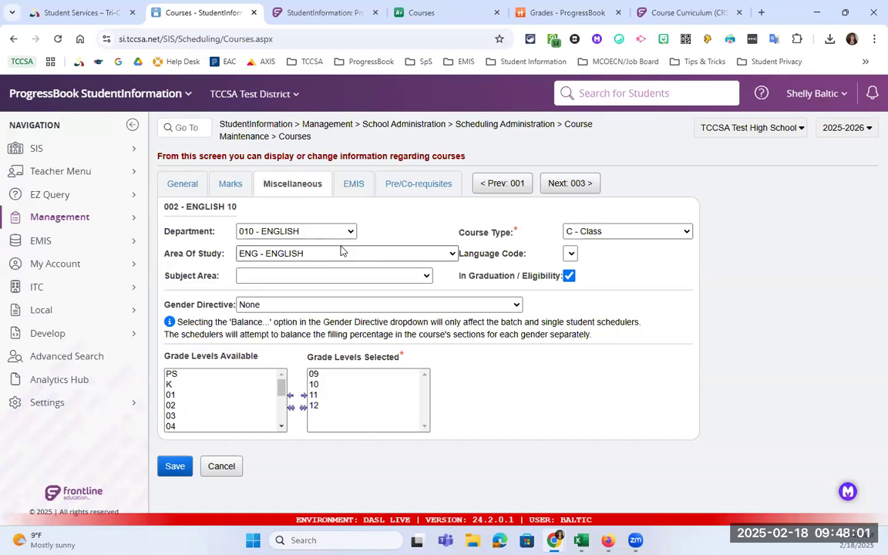
Review the required Grade Levels Selected list for the course.
{"action": "left_click_drag", "start_coordinate": [322, 358], "coordinate": [412, 361]}
{"action": "left_click", "coordinate": [304, 357]}
{"action": "triple_click", "coordinate": [331, 357]}
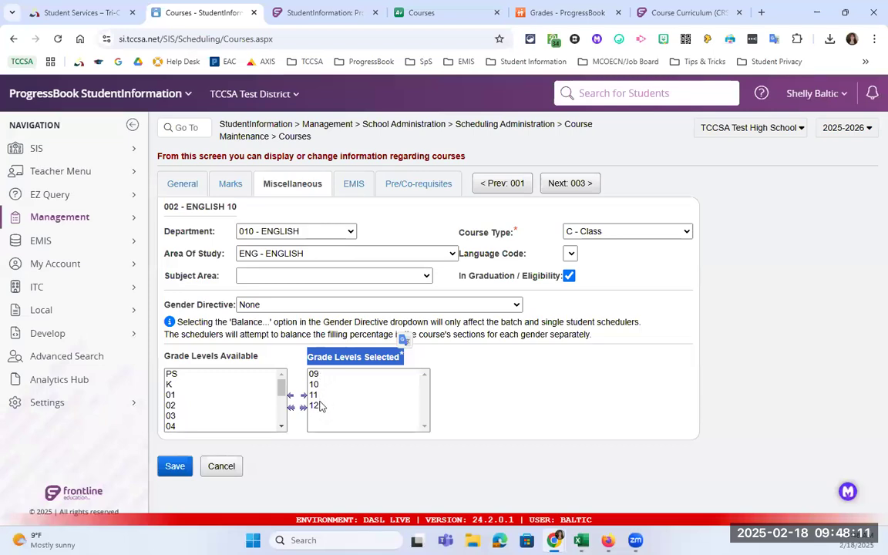
{"action": "left_click", "coordinate": [399, 356]}
{"action": "left_click_drag", "start_coordinate": [399, 357], "coordinate": [410, 359]}
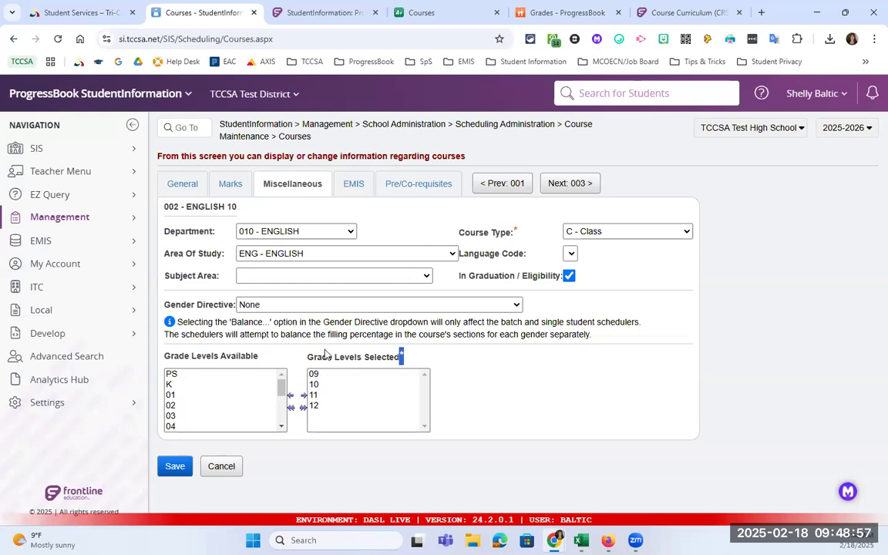
Show the EMIS settings of course 002 ENGLISH 10.
{"action": "left_click", "coordinate": [353, 185]}
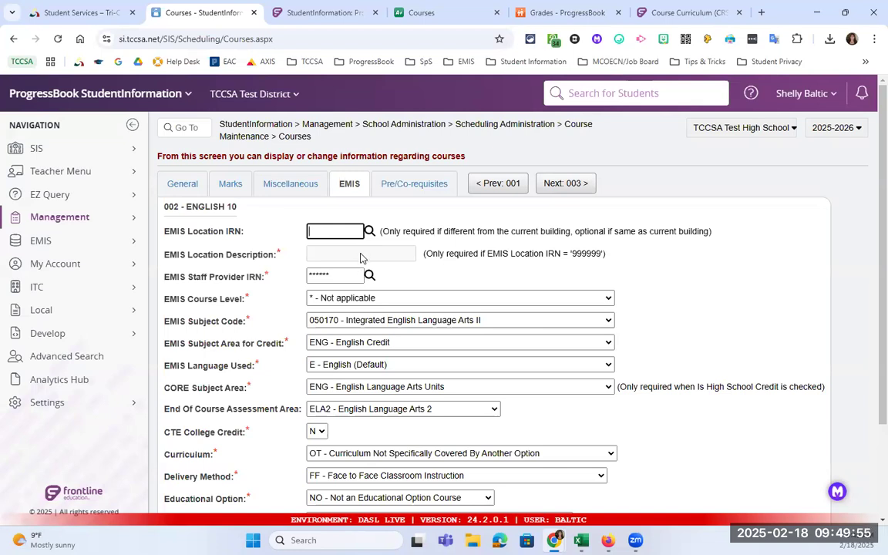
Review the available EMIS Course Level and EMIS Subject Code options for course 002 - ENGLISH 10.
{"action": "left_click", "coordinate": [356, 299]}
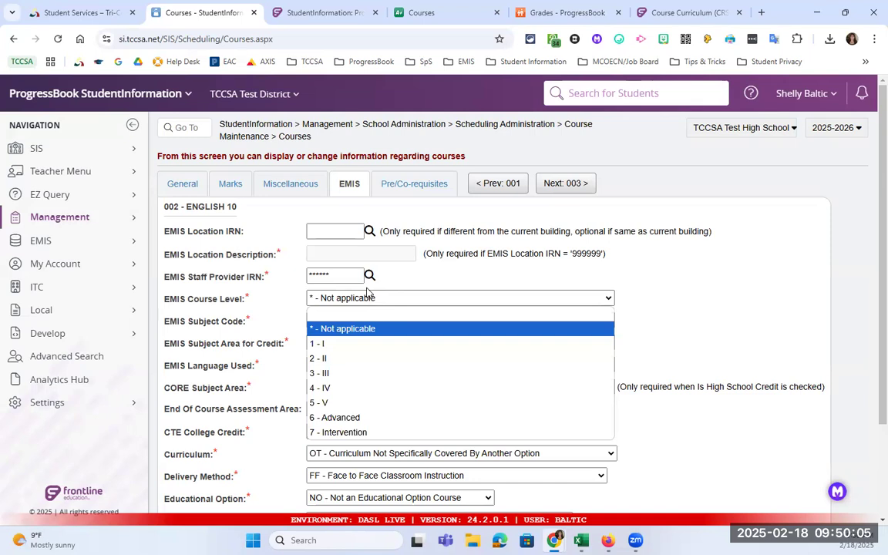
{"action": "left_click", "coordinate": [391, 300]}
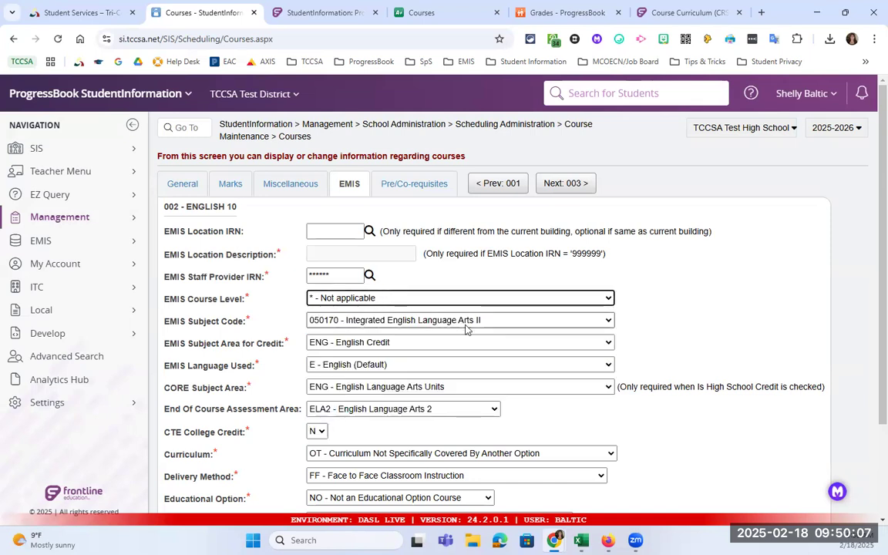
{"action": "left_click_drag", "start_coordinate": [186, 321], "coordinate": [375, 324]}
{"action": "left_click", "coordinate": [374, 325]}
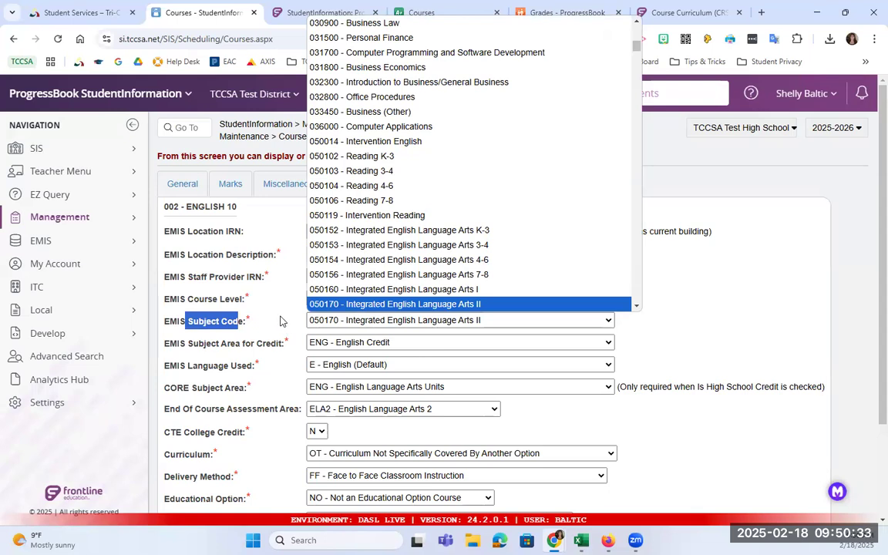
{"action": "left_click", "coordinate": [282, 320]}
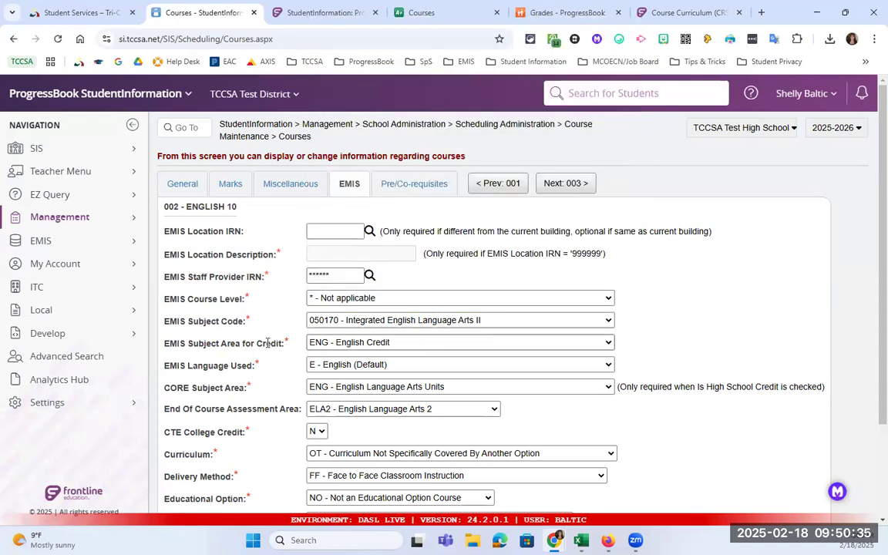
Look through the EMIS Subject Area for Credit options without changing the selection.
{"action": "left_click_drag", "start_coordinate": [192, 344], "coordinate": [285, 342]}
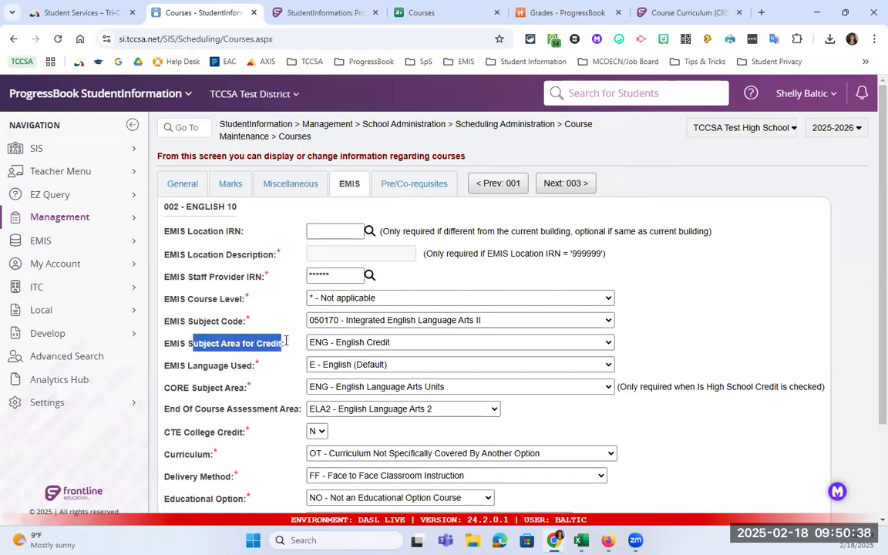
{"action": "left_click", "coordinate": [361, 349]}
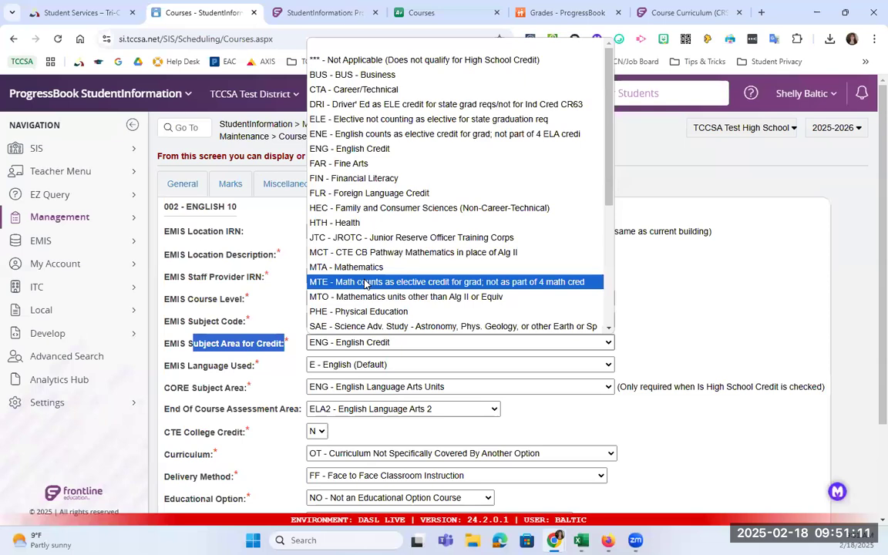
{"action": "scroll", "coordinate": [339, 255], "scroll_direction": "down", "scroll_amount": 3}
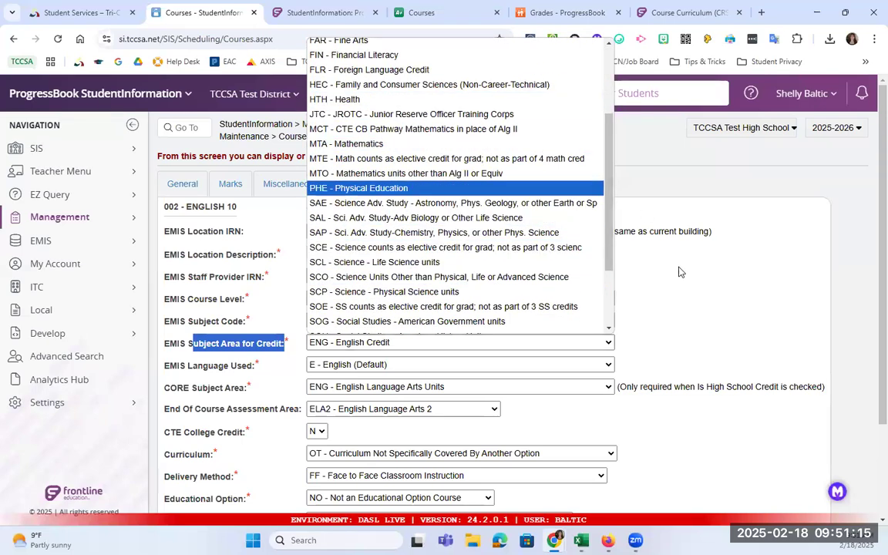
{"action": "left_click", "coordinate": [540, 266]}
Review the CORE Subject Area options and the note on when the field is required.
{"action": "scroll", "coordinate": [462, 278], "scroll_direction": "down", "scroll_amount": 3}
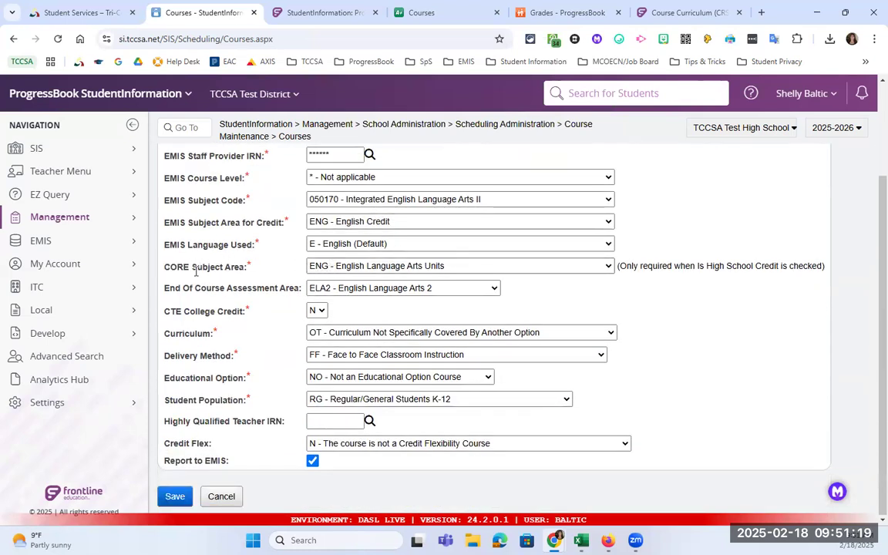
{"action": "left_click", "coordinate": [349, 267]}
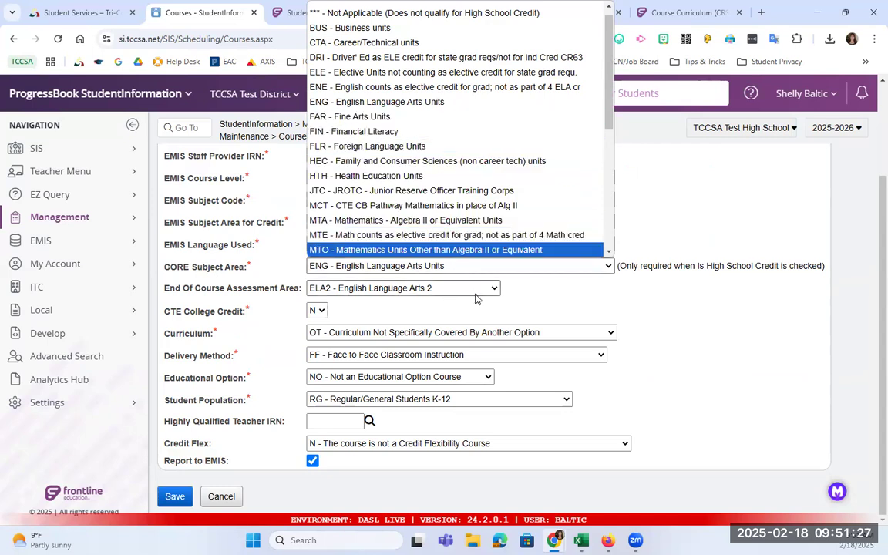
{"action": "left_click_drag", "start_coordinate": [698, 266], "coordinate": [782, 277]}
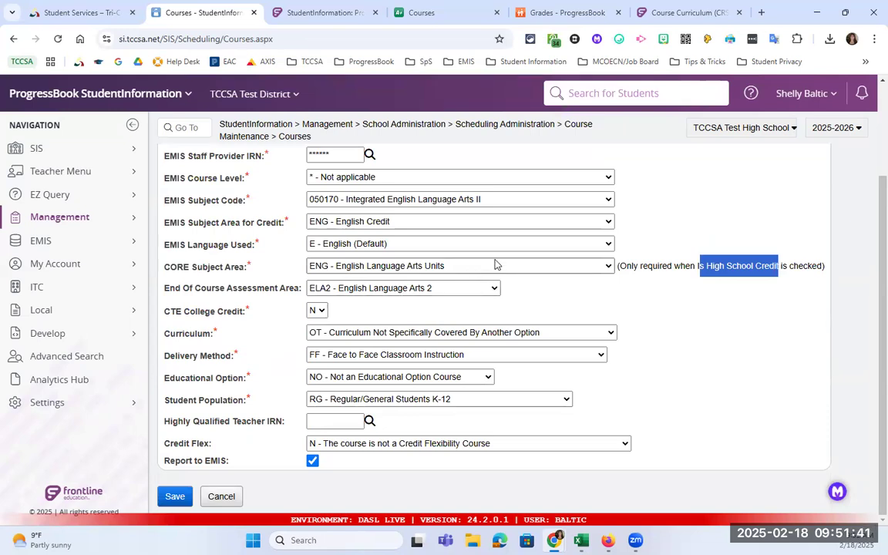
Examine the End Of Course Assessment Area choices for the course.
{"action": "left_click_drag", "start_coordinate": [195, 287], "coordinate": [353, 294]}
{"action": "left_click", "coordinate": [353, 290]}
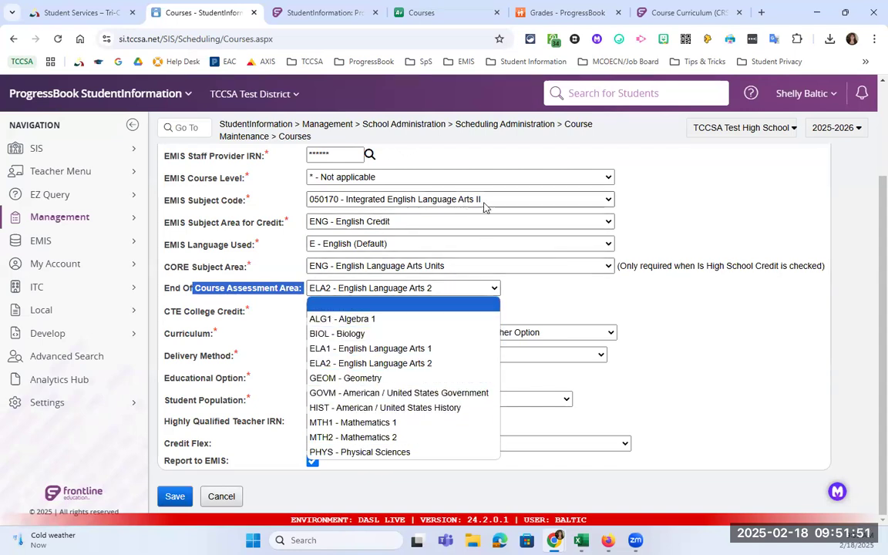
{"action": "left_click", "coordinate": [523, 301]}
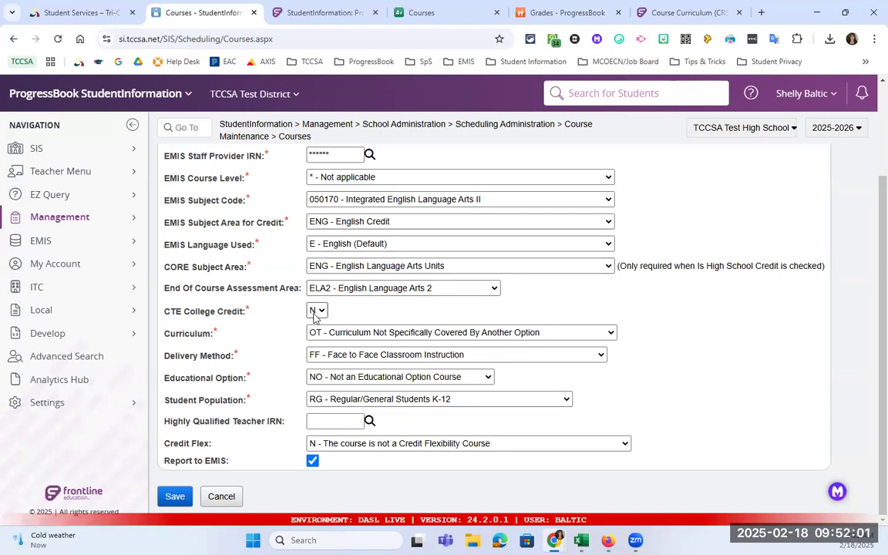
{"action": "left_click_drag", "start_coordinate": [229, 292], "coordinate": [241, 293]}
{"action": "left_click", "coordinate": [241, 293]}
{"action": "left_click_drag", "start_coordinate": [299, 288], "coordinate": [200, 284]}
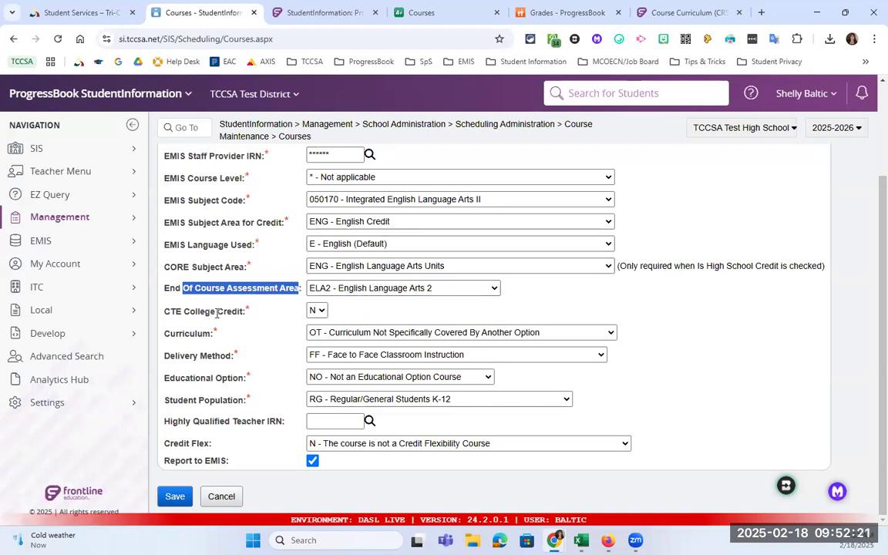
Check the CTE College Credit choices and the list of Curriculum options.
{"action": "left_click", "coordinate": [320, 312]}
{"action": "left_click", "coordinate": [317, 326]}
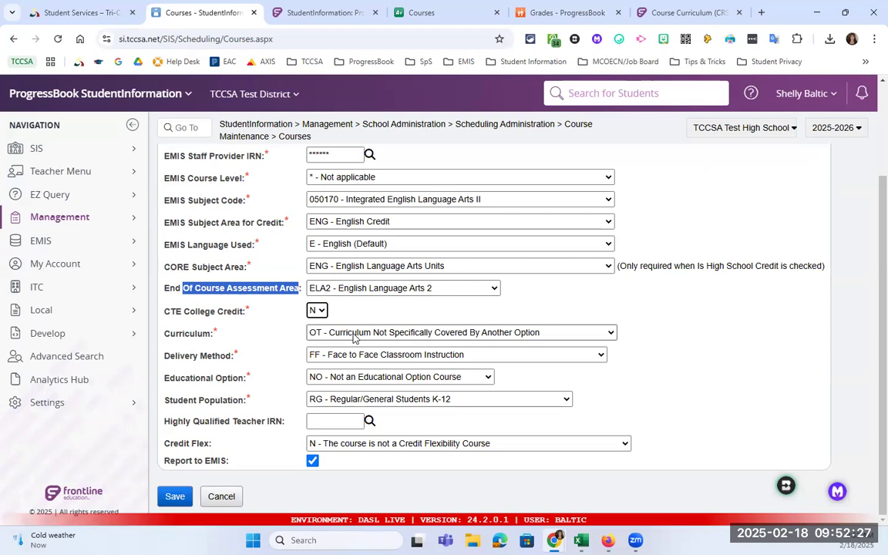
{"action": "left_click", "coordinate": [353, 334]}
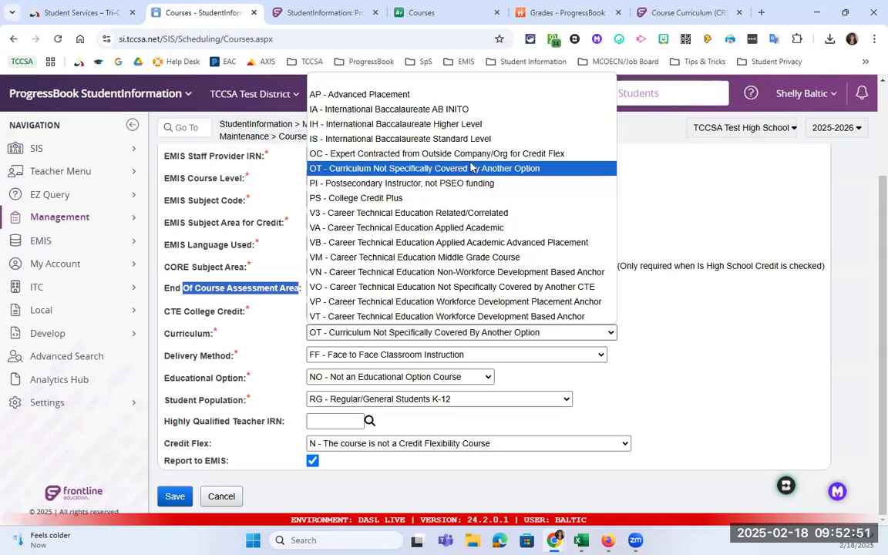
{"action": "left_click", "coordinate": [709, 234]}
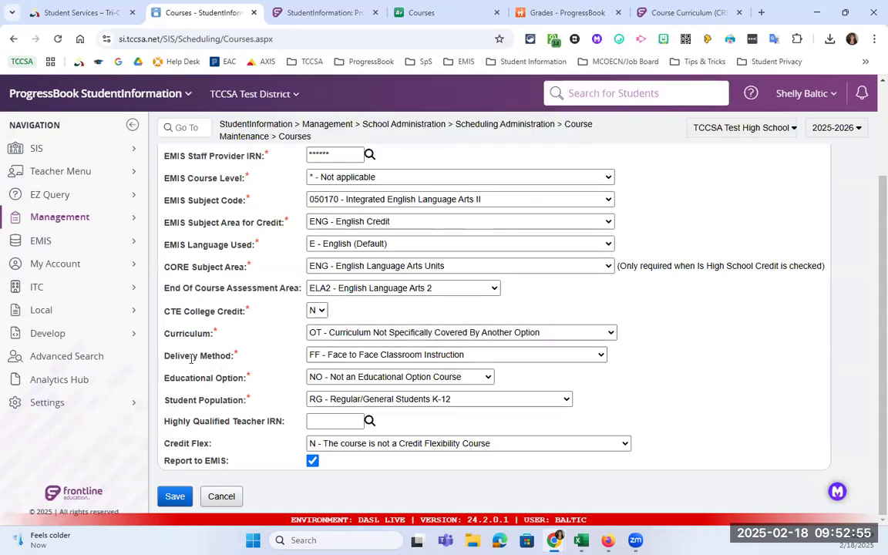
Examine the Delivery Method options, keeping the current selection.
{"action": "left_click", "coordinate": [399, 356]}
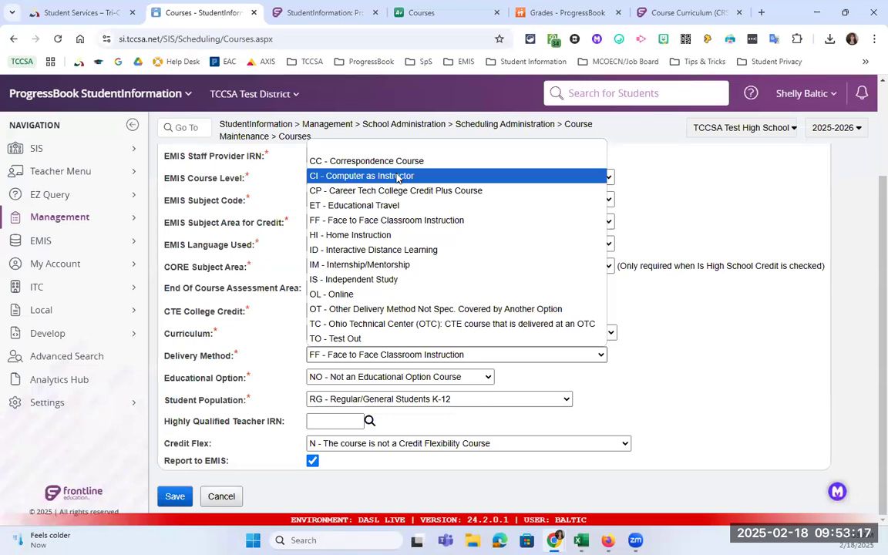
{"action": "left_click", "coordinate": [404, 141]}
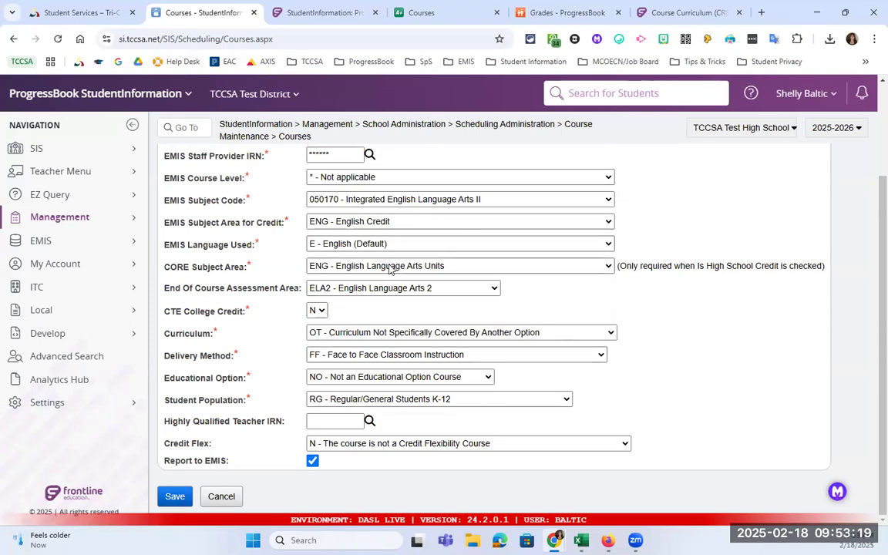
{"action": "scroll", "coordinate": [390, 270], "scroll_direction": "up", "scroll_amount": 3}
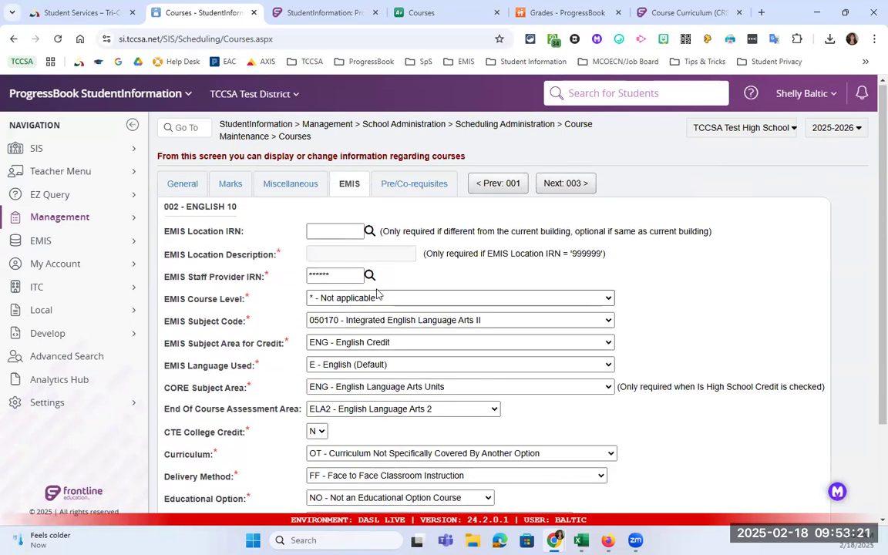
{"action": "scroll", "coordinate": [308, 254], "scroll_direction": "down", "scroll_amount": 1}
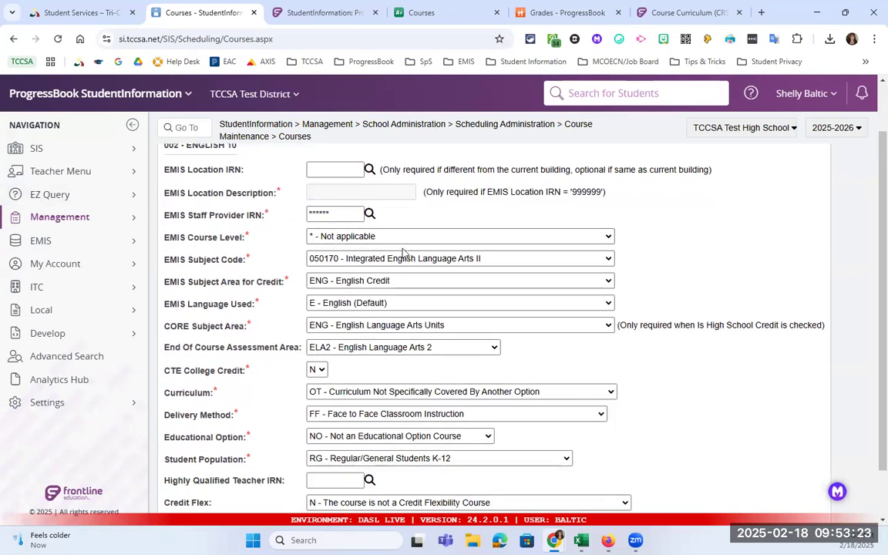
{"action": "scroll", "coordinate": [404, 252], "scroll_direction": "down", "scroll_amount": 1}
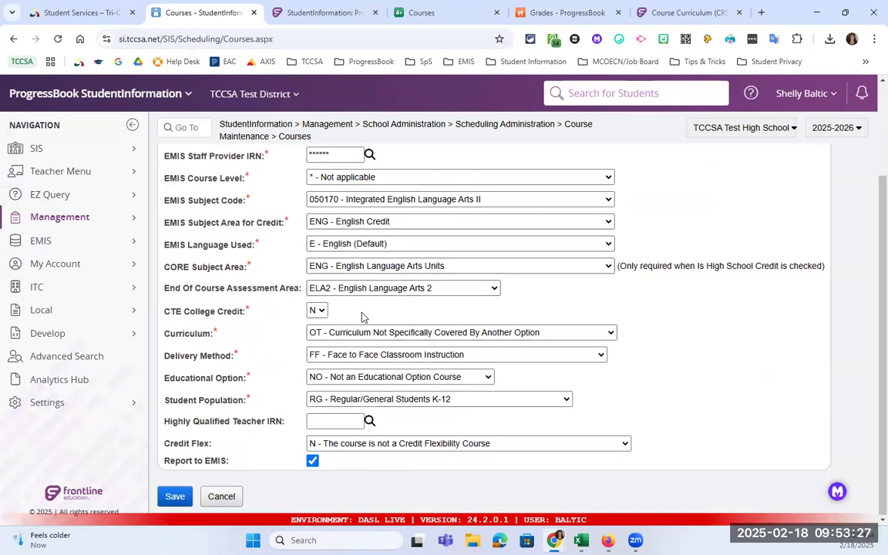
{"action": "left_click", "coordinate": [487, 355]}
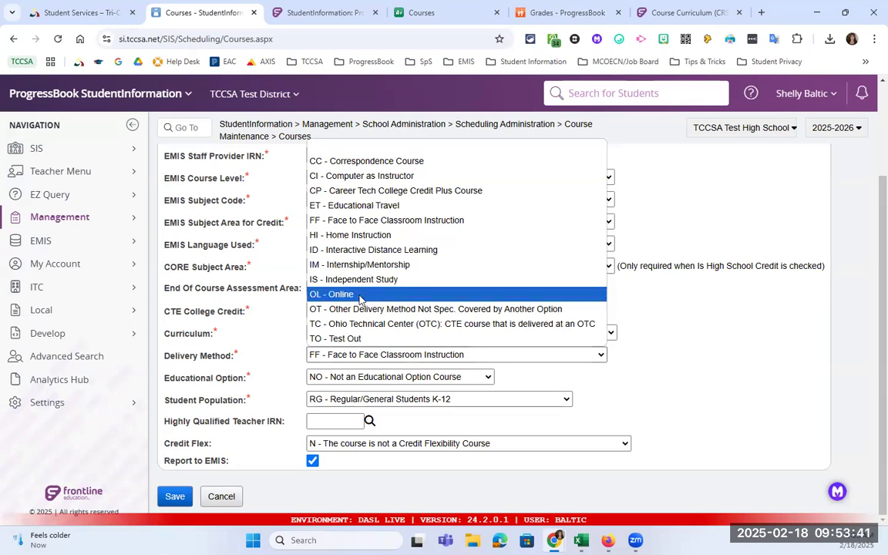
{"action": "left_click", "coordinate": [637, 320]}
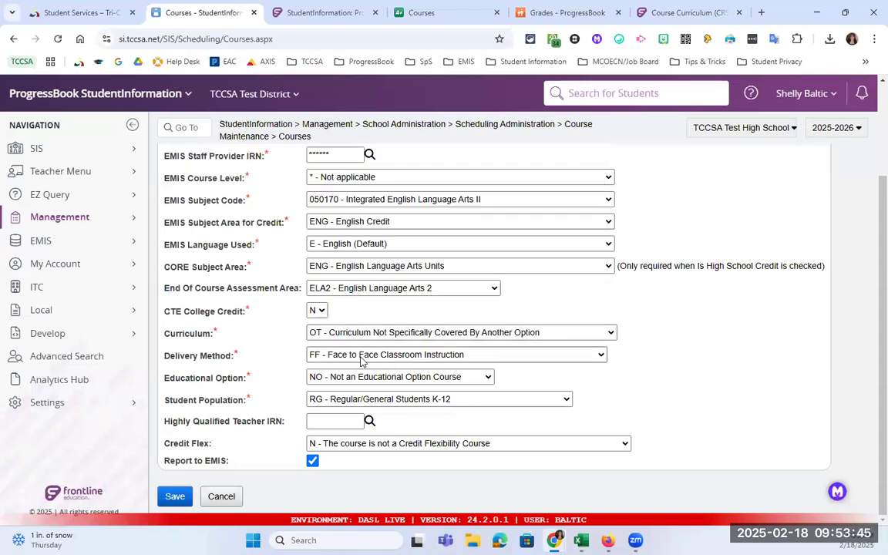
Review the Educational Option and Student Population choices for the course.
{"action": "left_click", "coordinate": [433, 380]}
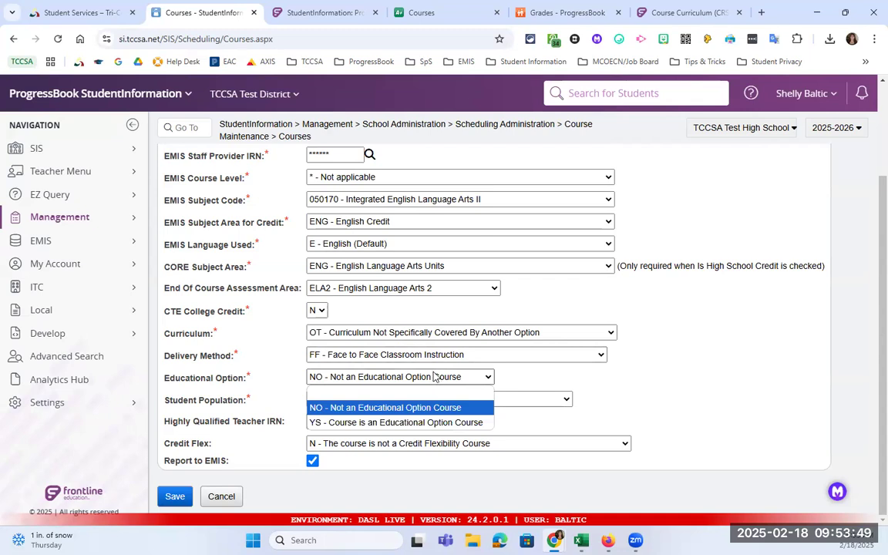
{"action": "left_click", "coordinate": [400, 376]}
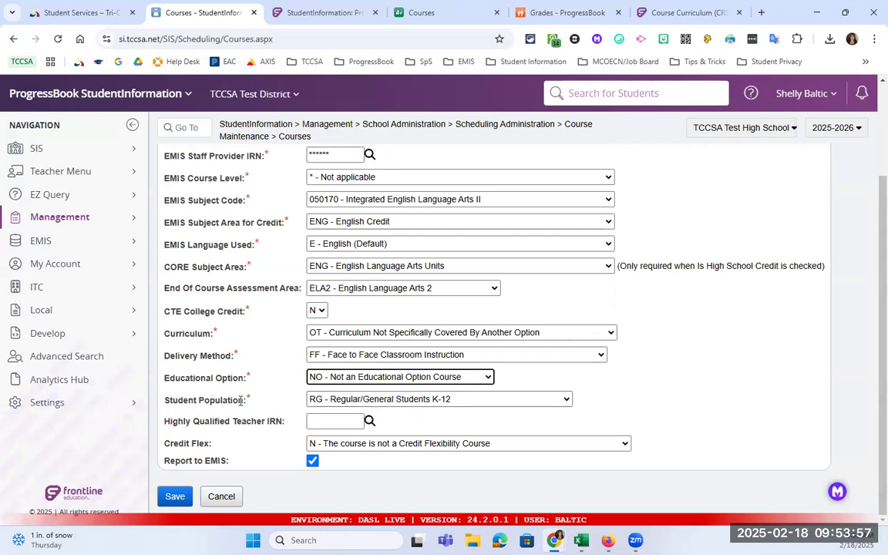
{"action": "left_click", "coordinate": [360, 402]}
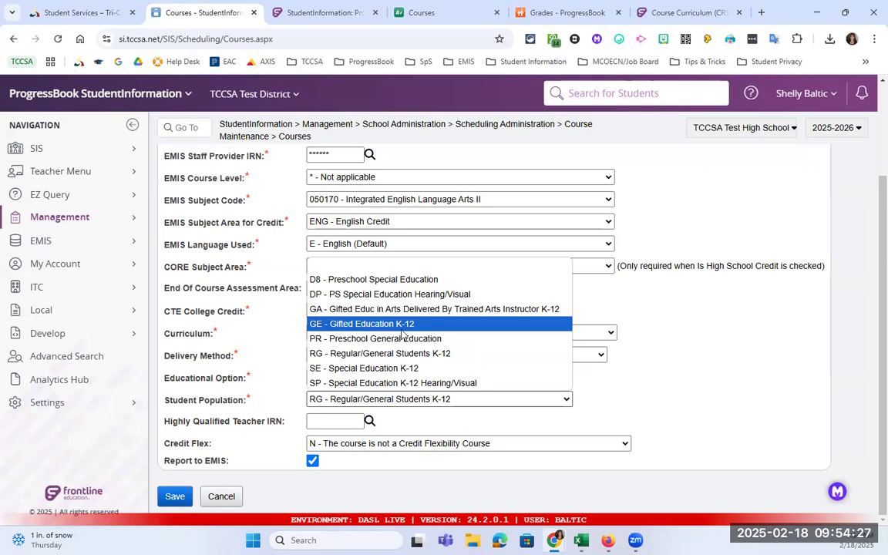
{"action": "left_click", "coordinate": [258, 418]}
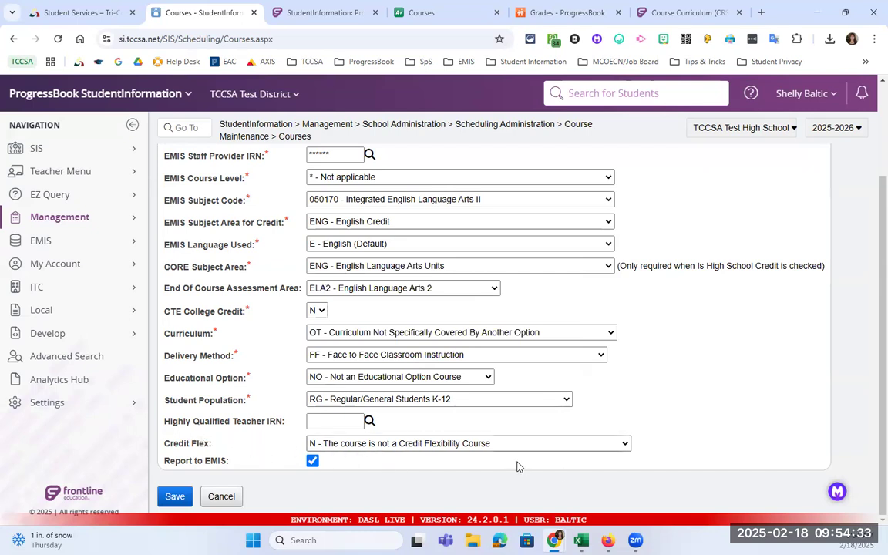
Check the Credit Flex choices and the Report to EMIS setting at the end of the EMIS details.
{"action": "left_click", "coordinate": [492, 443]}
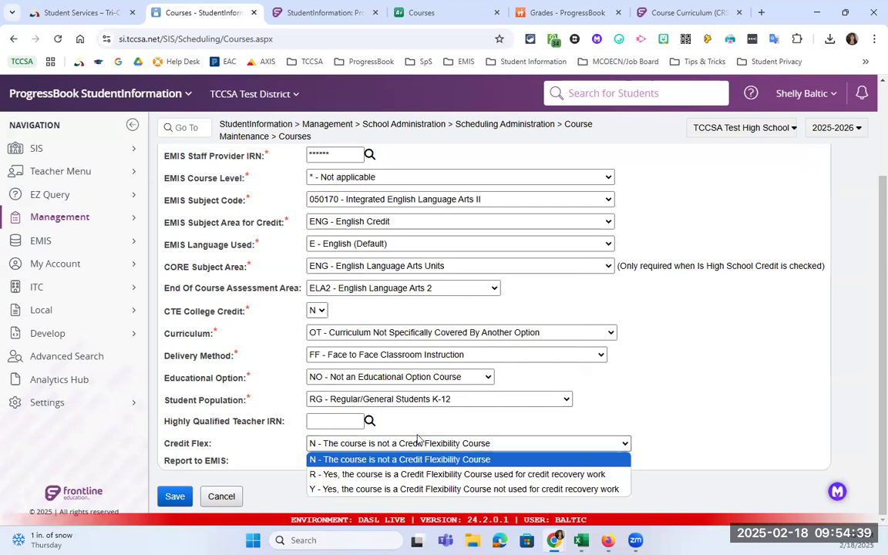
{"action": "left_click", "coordinate": [331, 422]}
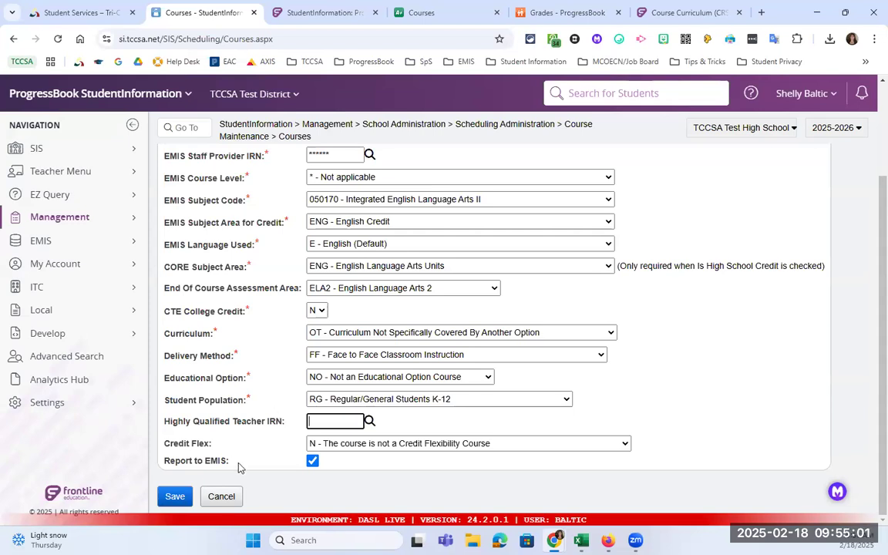
{"action": "double_click", "coordinate": [216, 461]}
{"action": "key", "text": "ctrl+a"}
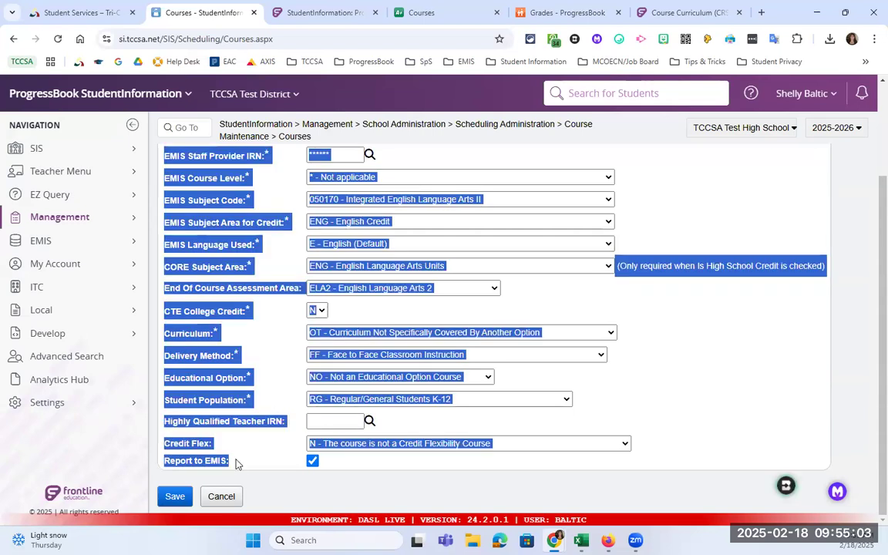
{"action": "left_click", "coordinate": [199, 461]}
{"action": "left_click_drag", "start_coordinate": [199, 461], "coordinate": [168, 463]}
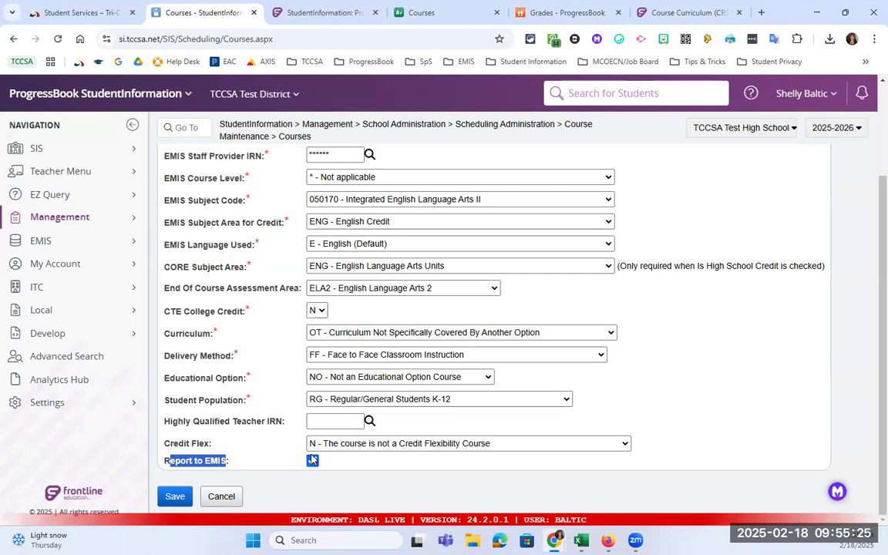
{"action": "left_click", "coordinate": [280, 475]}
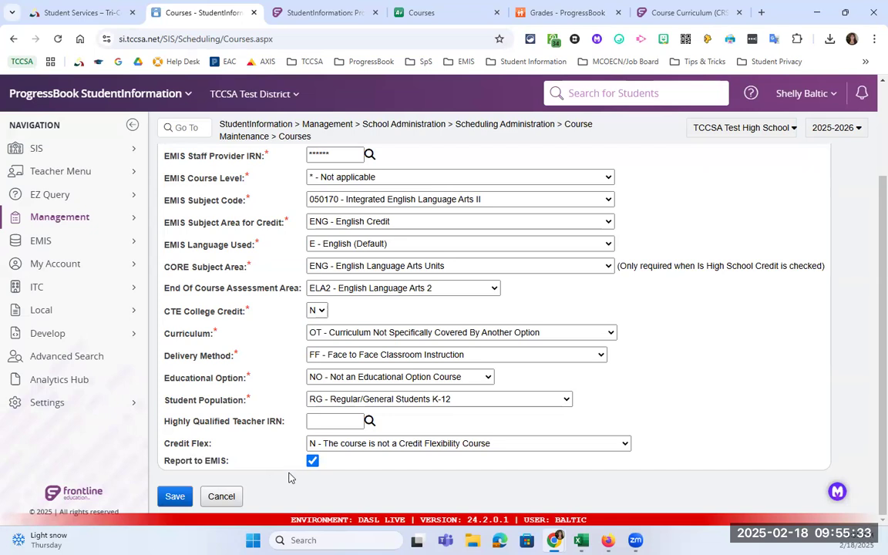
Open the pre/co-requisites of English 10, start a new requisite and look through the courses offered for pre-requisite 1.
{"action": "scroll", "coordinate": [422, 413], "scroll_direction": "up", "scroll_amount": 3}
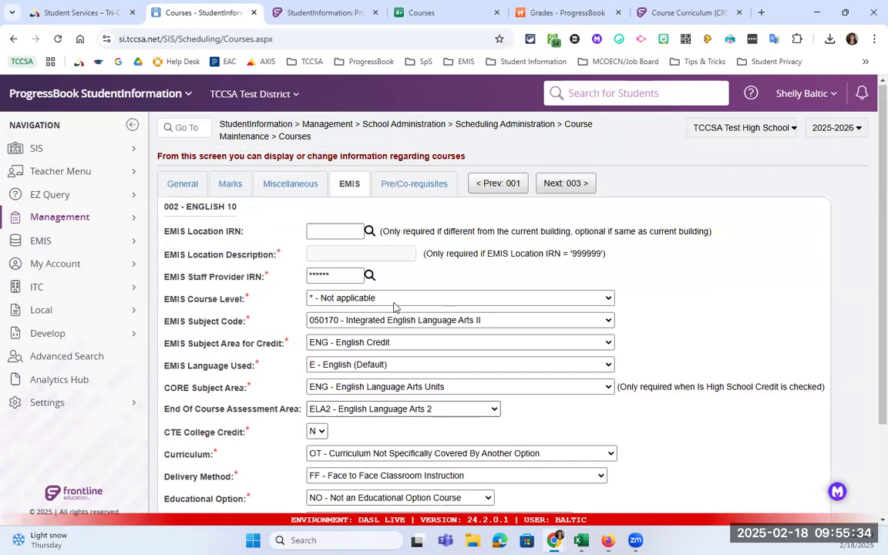
{"action": "left_click", "coordinate": [406, 188]}
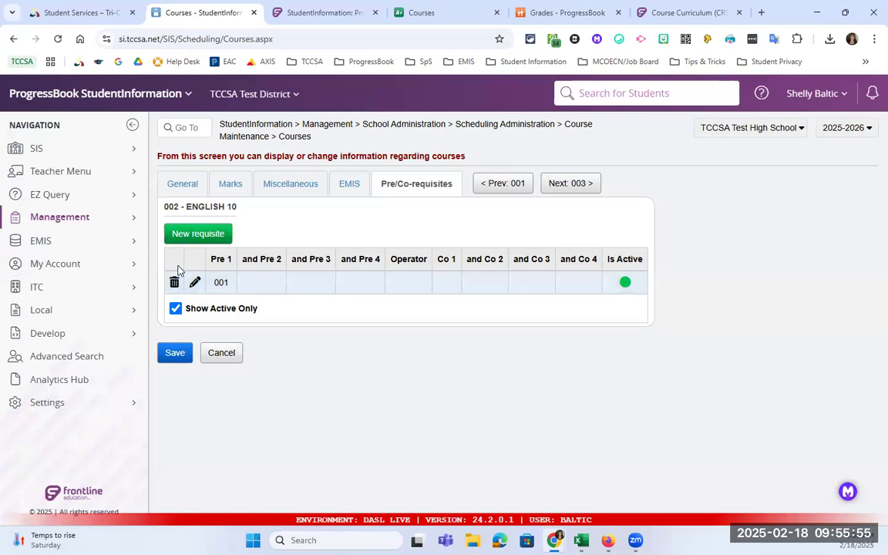
{"action": "left_click", "coordinate": [202, 233]}
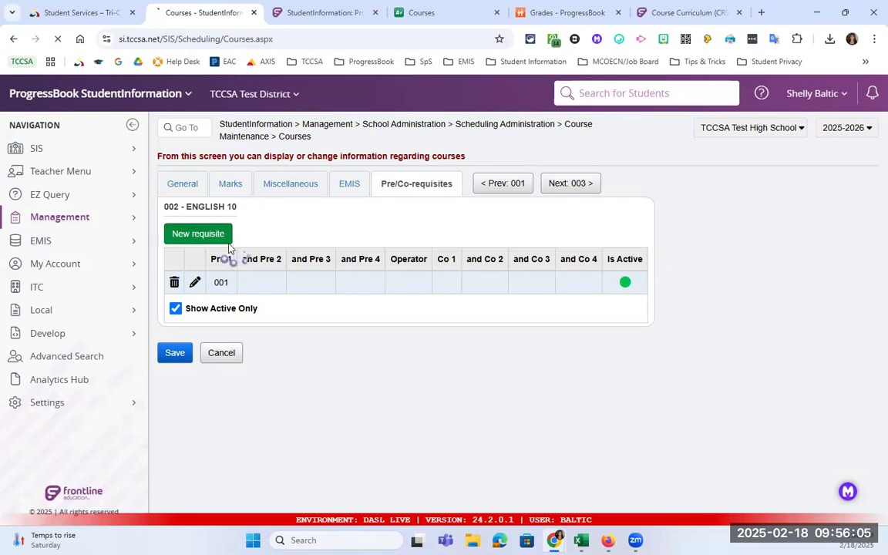
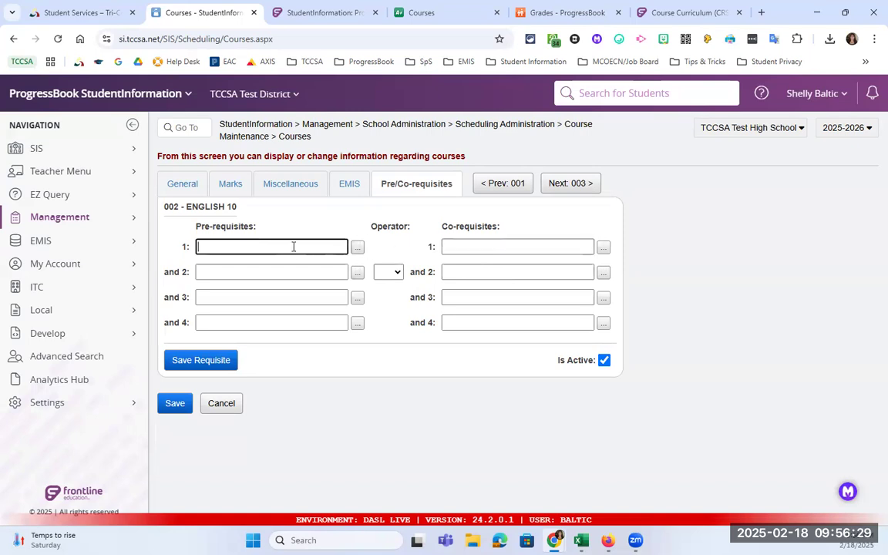
{"action": "type", "text": "1"}
{"action": "left_click", "coordinate": [259, 264]}
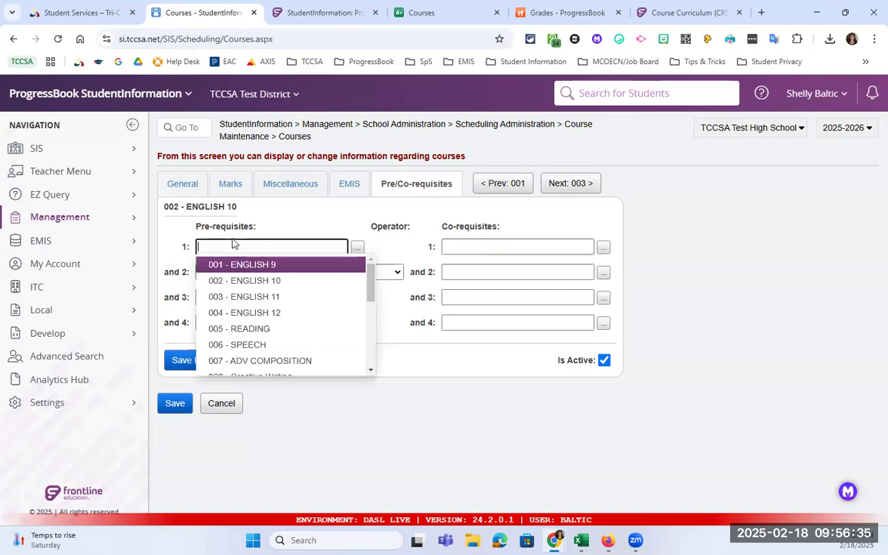
{"action": "left_click", "coordinate": [433, 404]}
{"action": "left_click", "coordinate": [433, 404]}
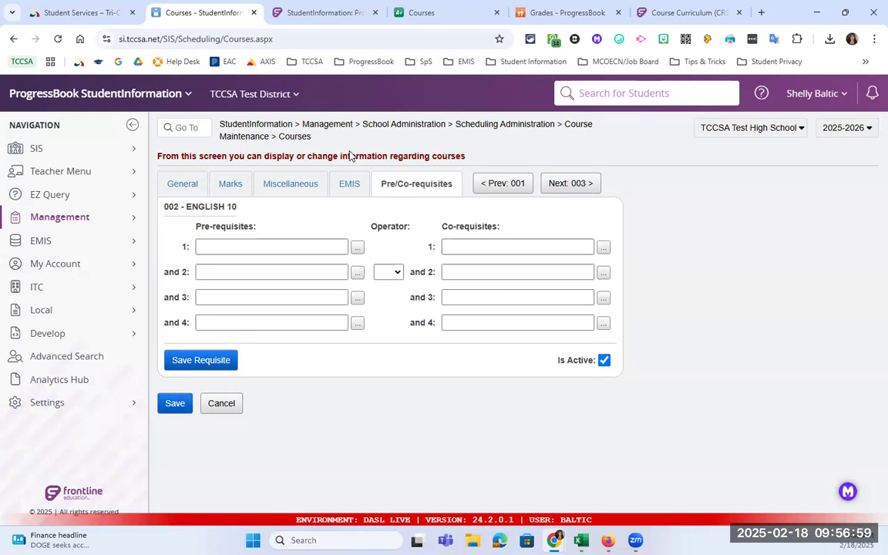
Return to Course Maintenance and open the Course Sections screen.
{"action": "left_click", "coordinate": [220, 128]}
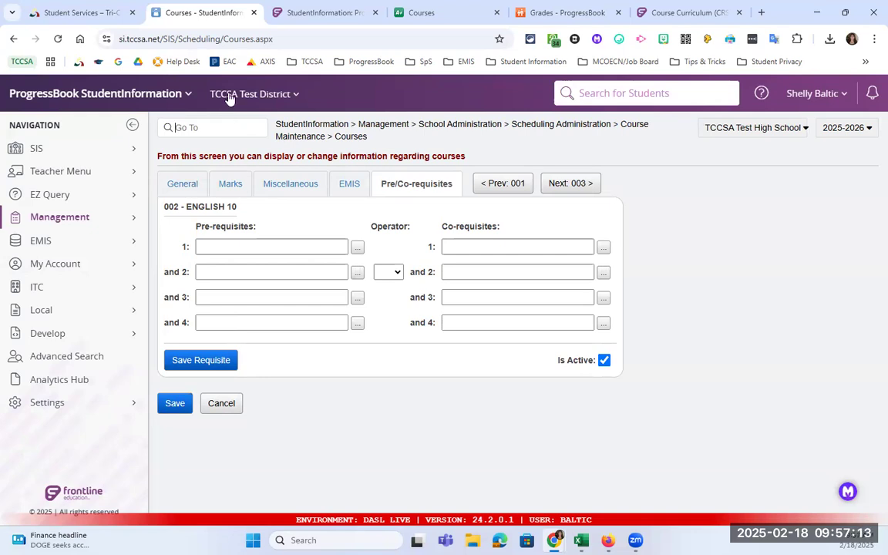
{"action": "left_click", "coordinate": [304, 138]}
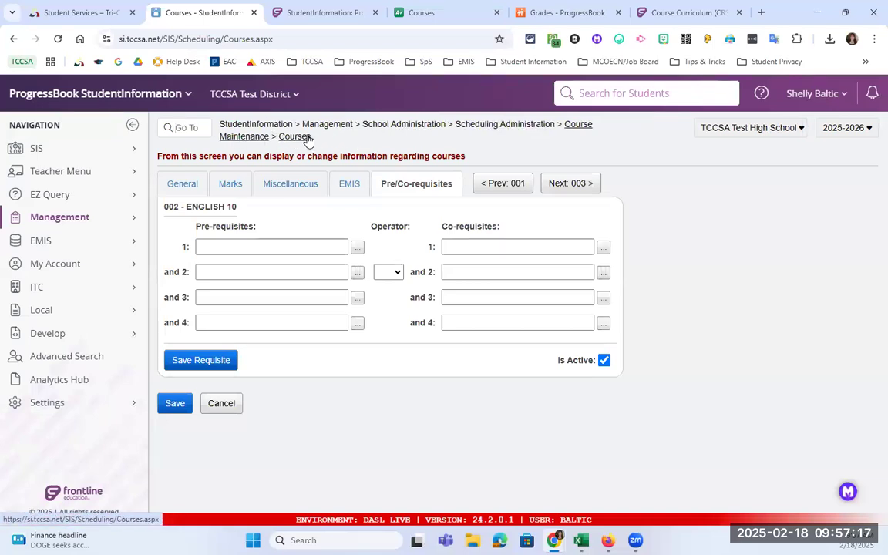
{"action": "left_click", "coordinate": [575, 130]}
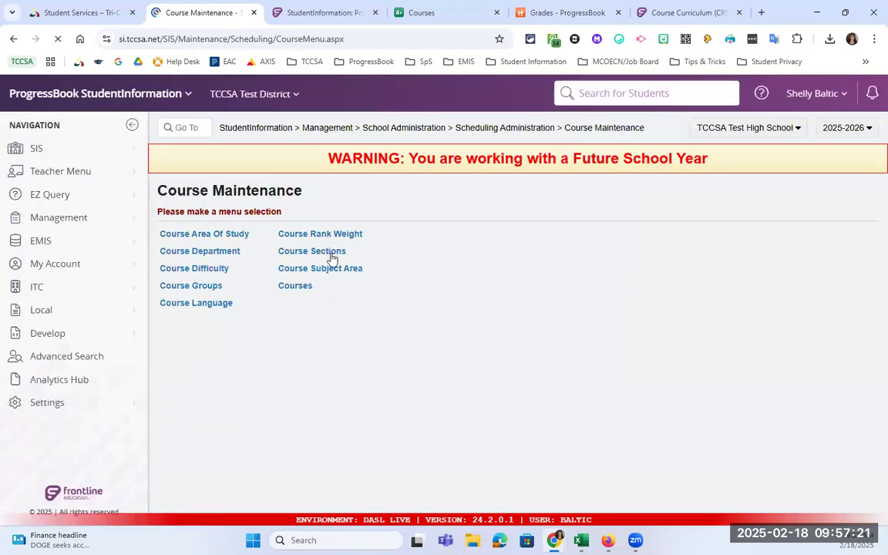
{"action": "left_click", "coordinate": [180, 128]}
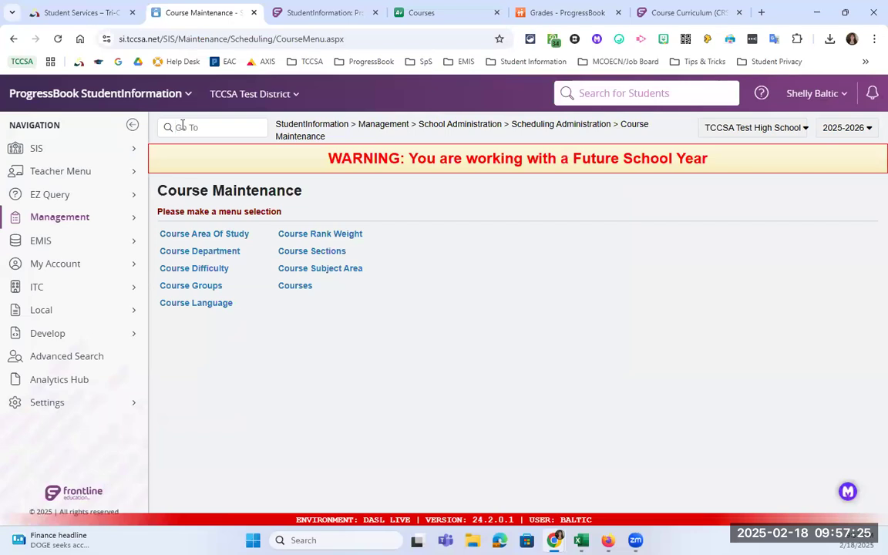
{"action": "left_click", "coordinate": [334, 245]}
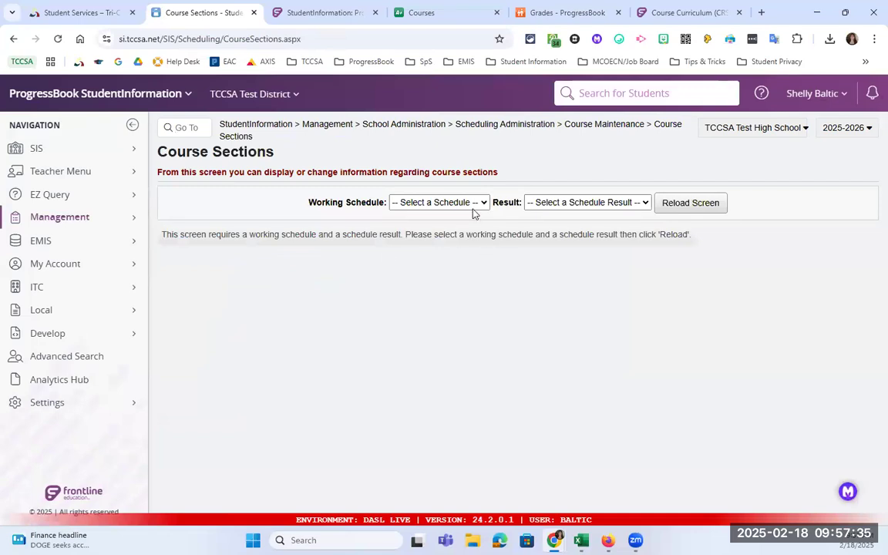
Load the course sections for the Default Schedule with the 25-26 Default Result set.
{"action": "left_click_drag", "start_coordinate": [316, 201], "coordinate": [397, 210]}
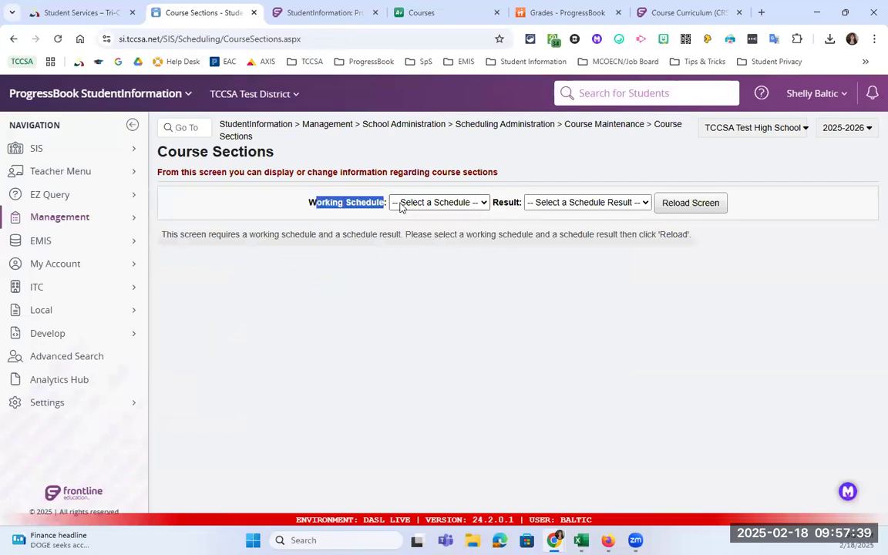
{"action": "left_click", "coordinate": [468, 205]}
{"action": "left_click", "coordinate": [480, 232]}
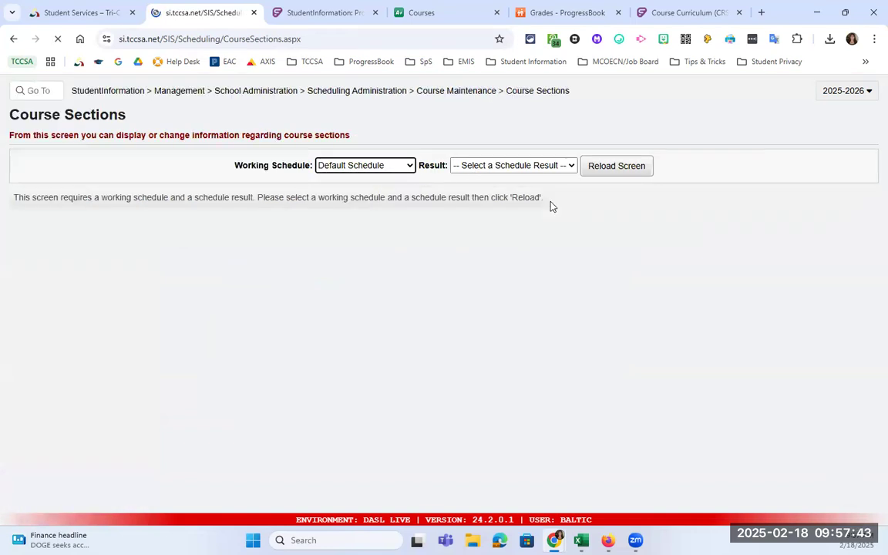
{"action": "left_click", "coordinate": [585, 202]}
{"action": "left_click", "coordinate": [590, 233]}
{"action": "left_click", "coordinate": [684, 205]}
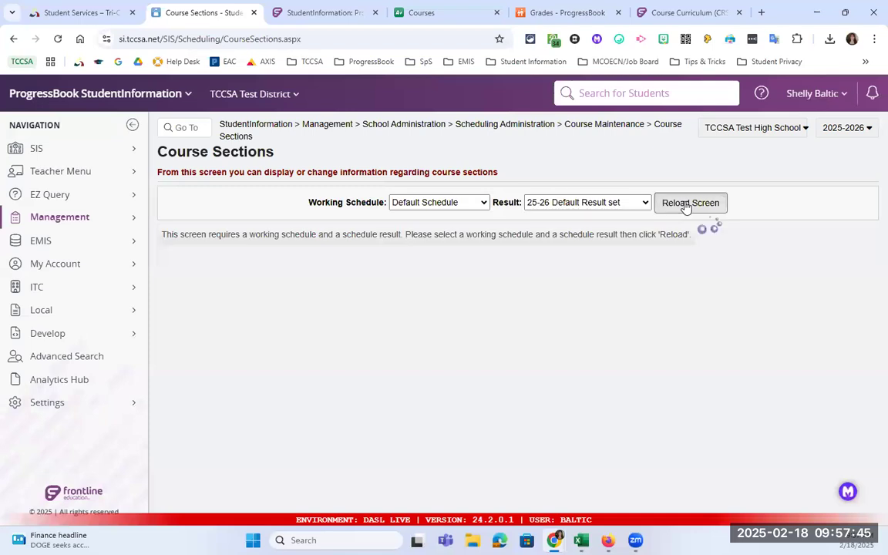
Look through the course sections, checking their terms, capacities, teachers and meeting details.
{"action": "left_click", "coordinate": [539, 273]}
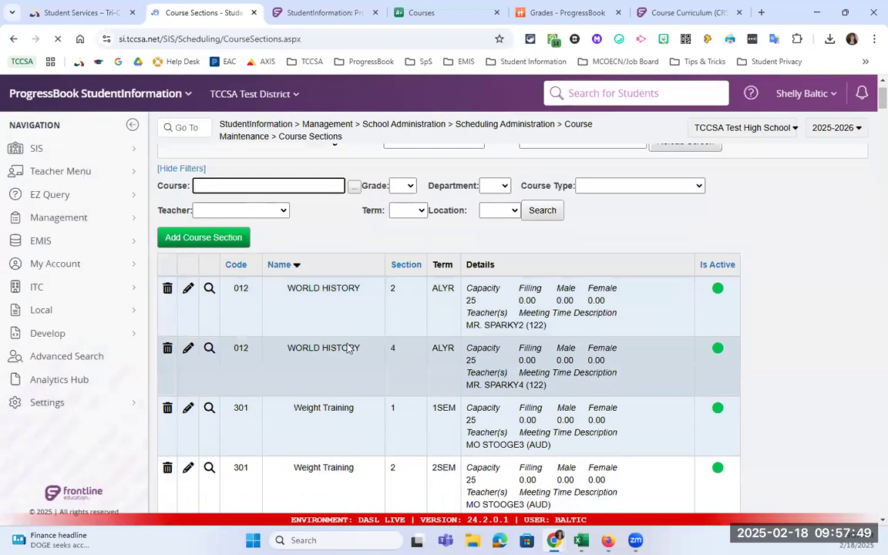
{"action": "scroll", "coordinate": [331, 358], "scroll_direction": "down", "scroll_amount": 1}
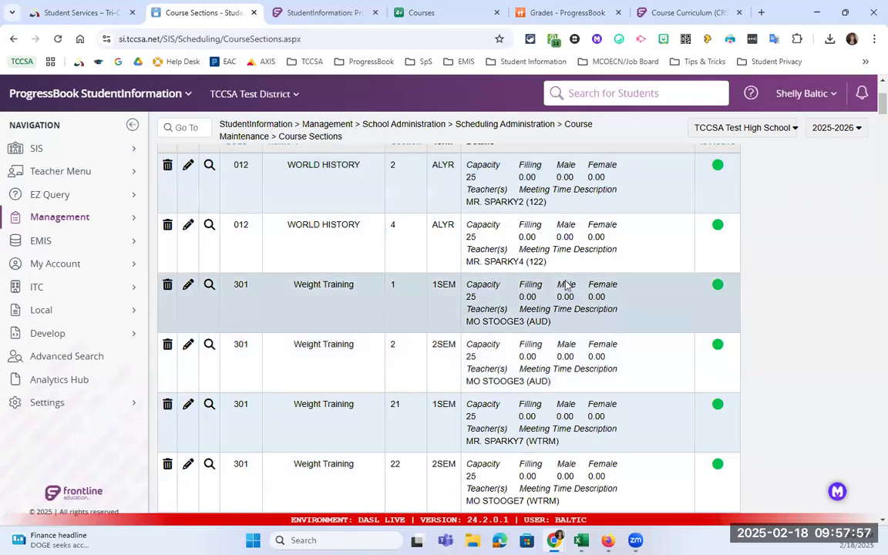
{"action": "scroll", "coordinate": [566, 283], "scroll_direction": "up", "scroll_amount": 1}
{"action": "scroll", "coordinate": [626, 288], "scroll_direction": "down", "scroll_amount": 1}
{"action": "scroll", "coordinate": [567, 222], "scroll_direction": "down", "scroll_amount": 5}
{"action": "scroll", "coordinate": [519, 278], "scroll_direction": "down", "scroll_amount": 6}
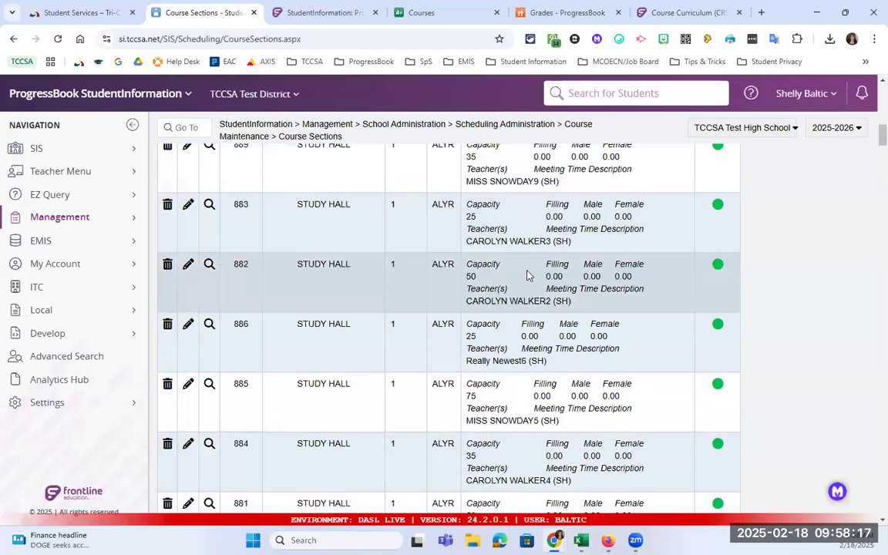
{"action": "scroll", "coordinate": [533, 267], "scroll_direction": "down", "scroll_amount": 1}
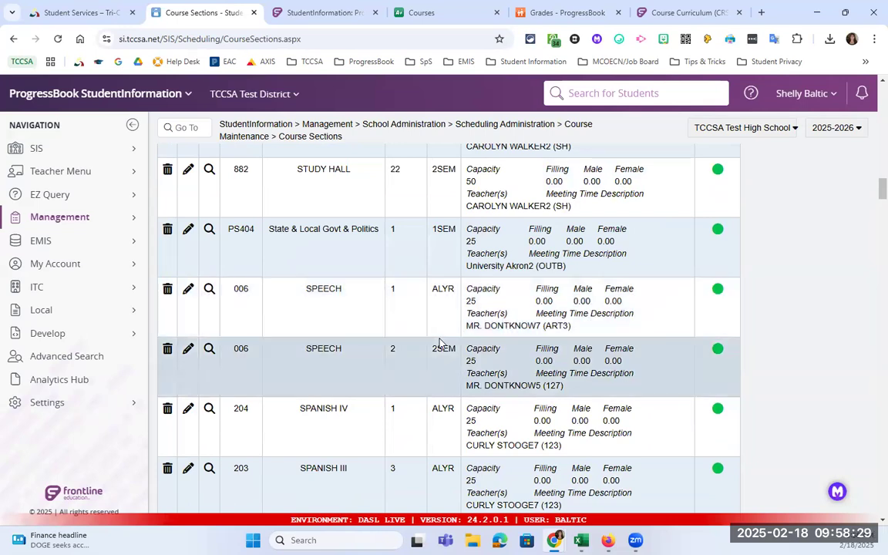
Go to the Class Master Schedule report (R407).
{"action": "left_click", "coordinate": [199, 127]}
{"action": "type", "text": "r40"}
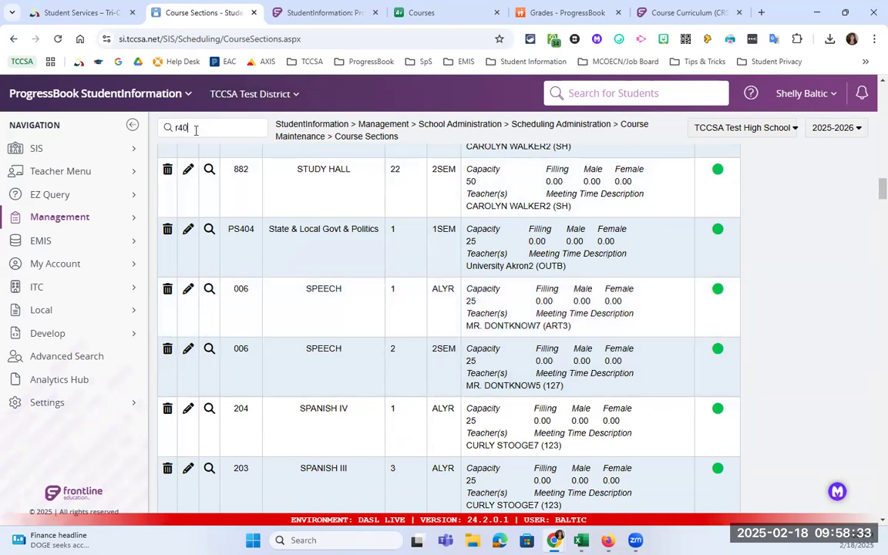
{"action": "type", "text": "7"}
{"action": "key", "text": "Return"}
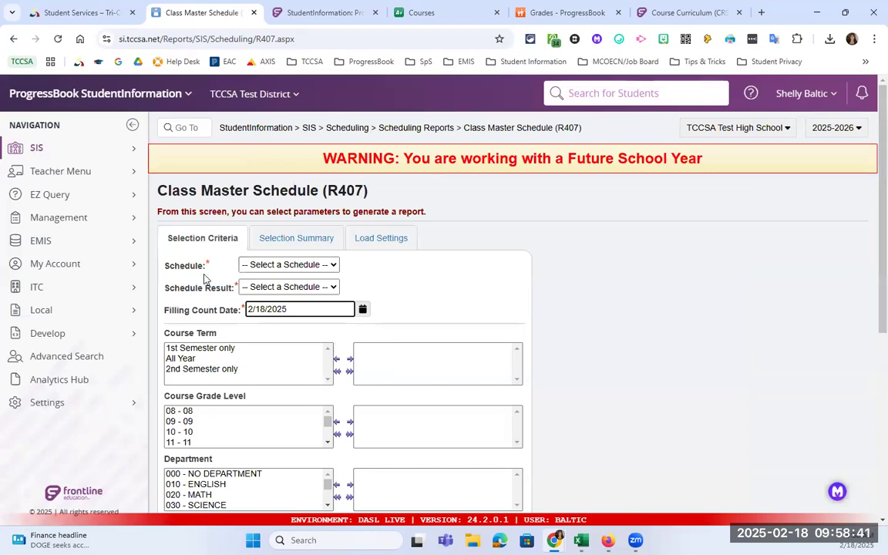
Set the report's schedule to Default Schedule and its schedule result to 25-26 Default Result set.
{"action": "left_click", "coordinate": [265, 264]}
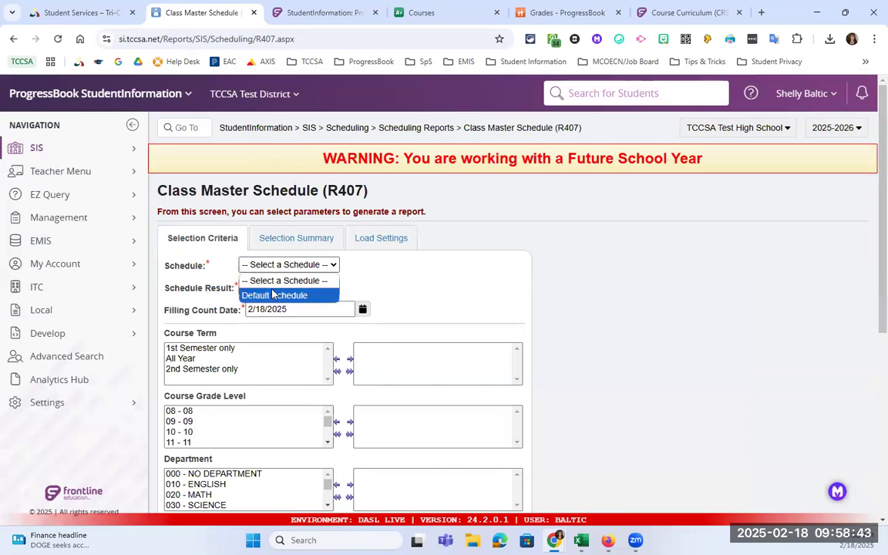
{"action": "left_click", "coordinate": [274, 295]}
{"action": "left_click", "coordinate": [281, 288]}
{"action": "left_click", "coordinate": [292, 319]}
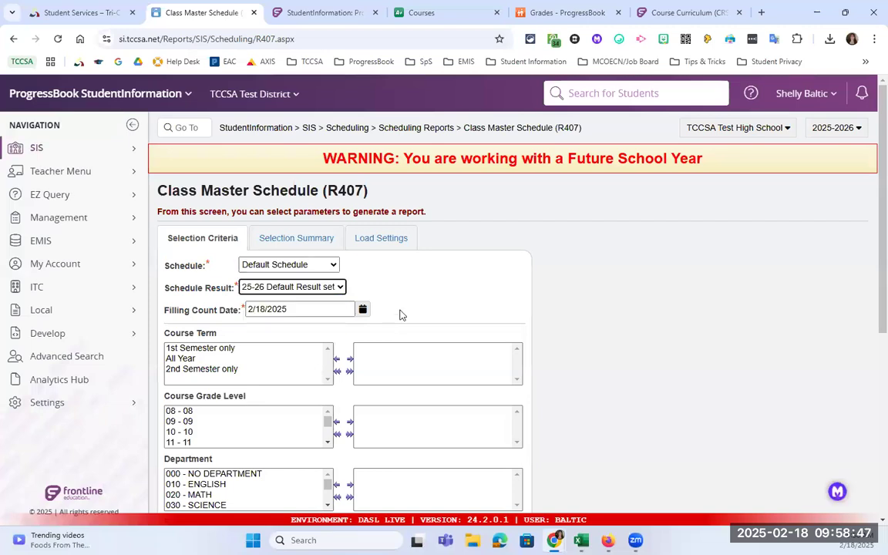
Review the report's remaining filter, sorting and delivery options, keep them at their defaults, and submit the report.
{"action": "scroll", "coordinate": [398, 313], "scroll_direction": "down", "scroll_amount": 2}
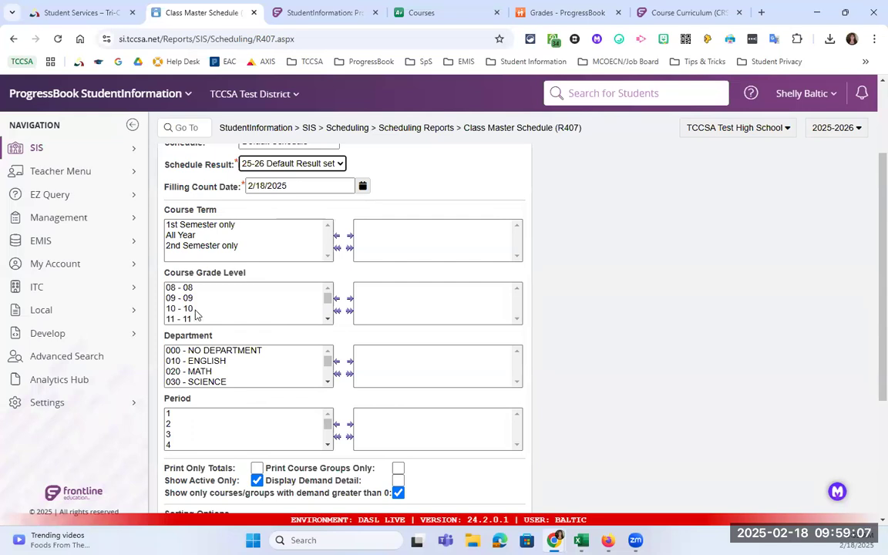
{"action": "scroll", "coordinate": [231, 316], "scroll_direction": "down", "scroll_amount": 2}
{"action": "scroll", "coordinate": [308, 351], "scroll_direction": "down", "scroll_amount": 1}
{"action": "scroll", "coordinate": [326, 362], "scroll_direction": "down", "scroll_amount": 2}
{"action": "scroll", "coordinate": [347, 351], "scroll_direction": "down", "scroll_amount": 1}
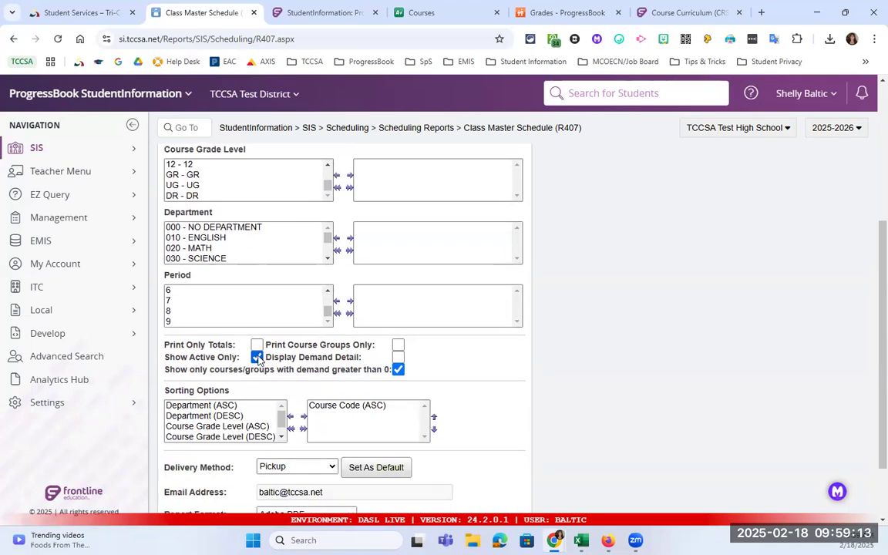
{"action": "scroll", "coordinate": [326, 375], "scroll_direction": "down", "scroll_amount": 1}
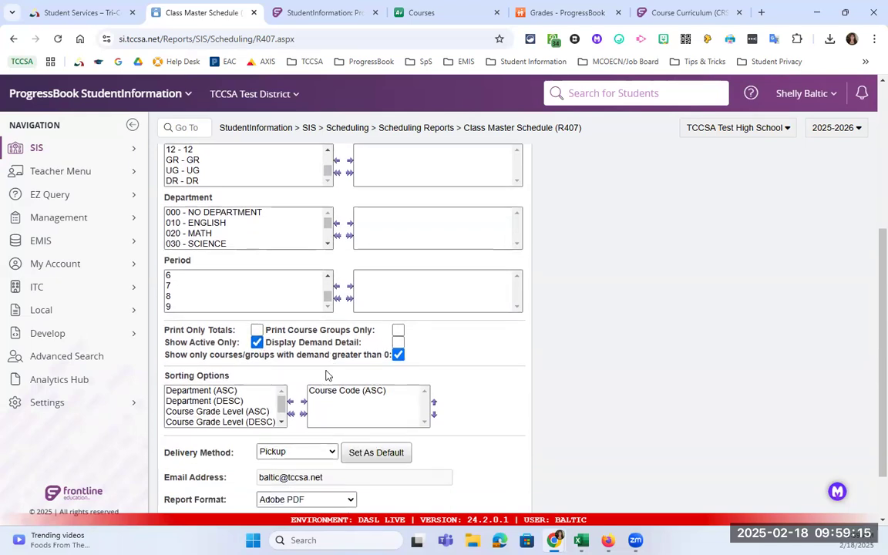
{"action": "scroll", "coordinate": [326, 376], "scroll_direction": "down", "scroll_amount": 1}
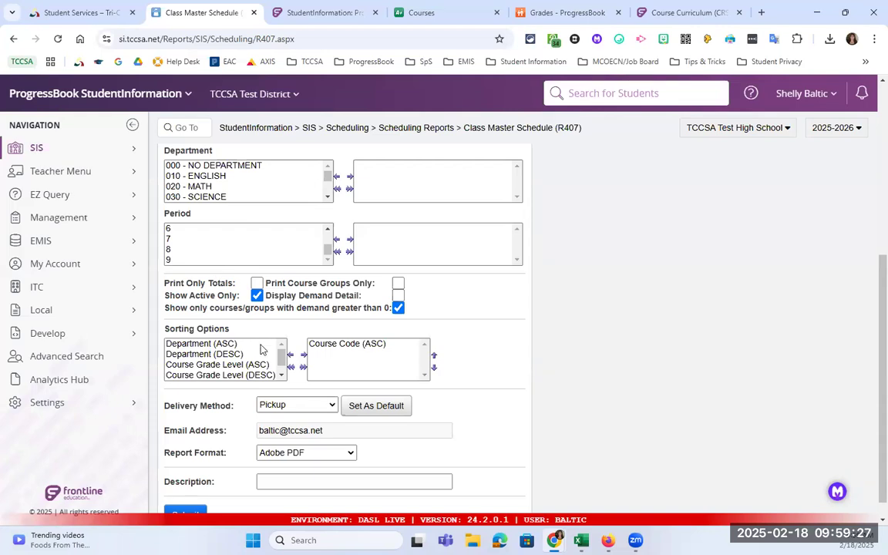
{"action": "scroll", "coordinate": [268, 362], "scroll_direction": "down", "scroll_amount": 1}
{"action": "scroll", "coordinate": [200, 455], "scroll_direction": "down", "scroll_amount": 1}
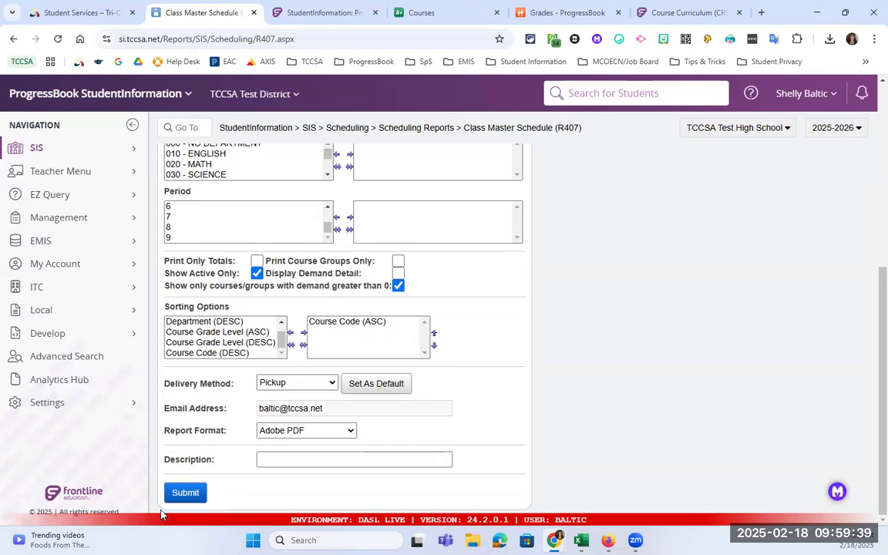
{"action": "left_click", "coordinate": [185, 492]}
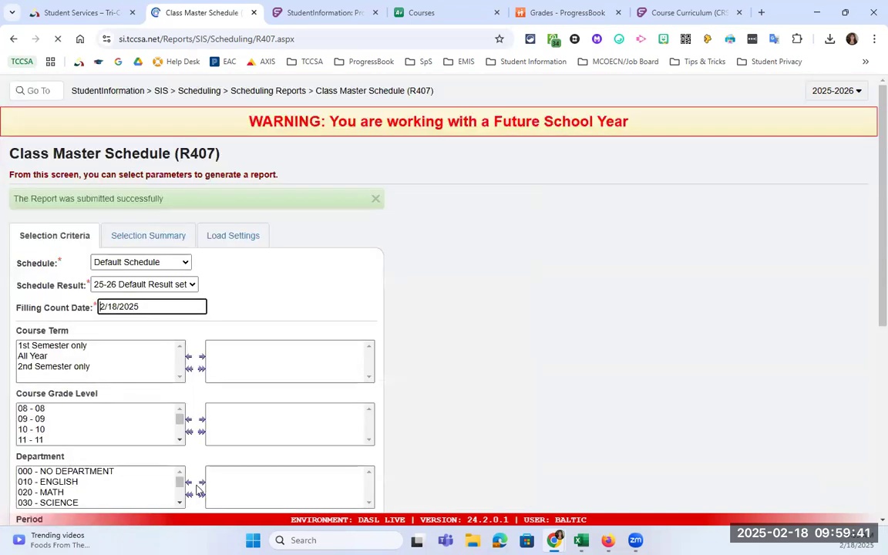
Open Batch/Report Management, refresh the job list until Class Master Schedule (R407) is complete, and open that report.
{"action": "left_click", "coordinate": [117, 406]}
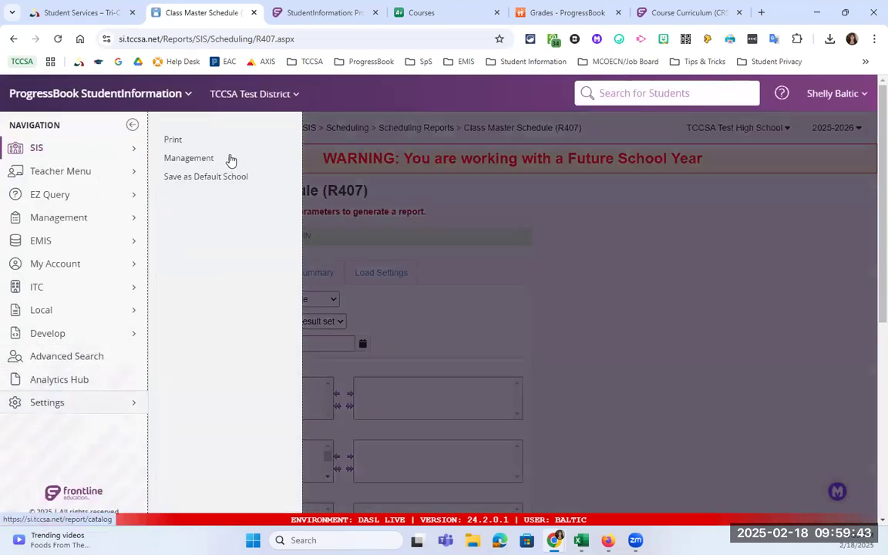
{"action": "left_click", "coordinate": [230, 158]}
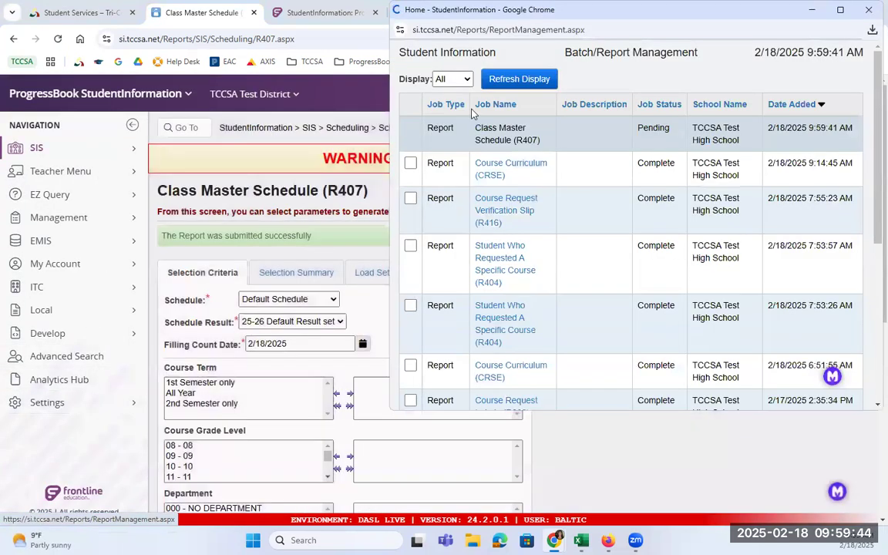
{"action": "left_click", "coordinate": [517, 87]}
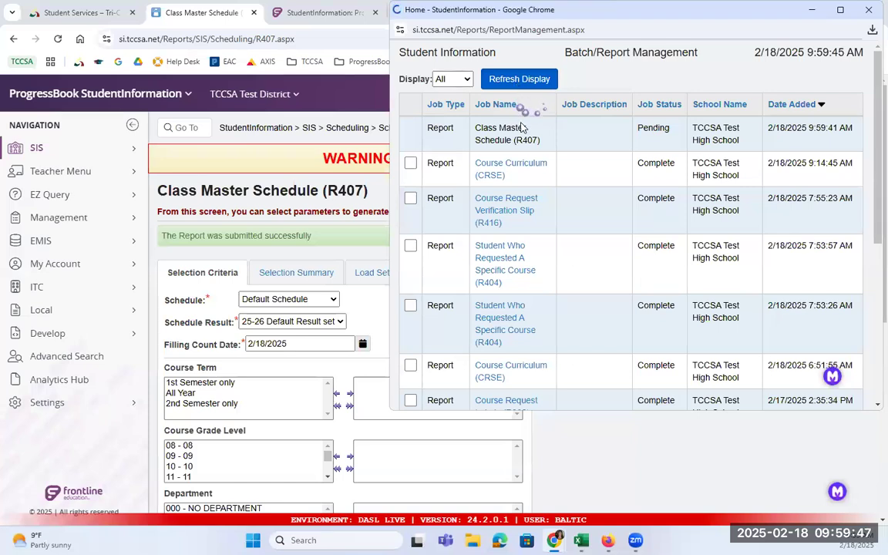
{"action": "left_click", "coordinate": [510, 88]}
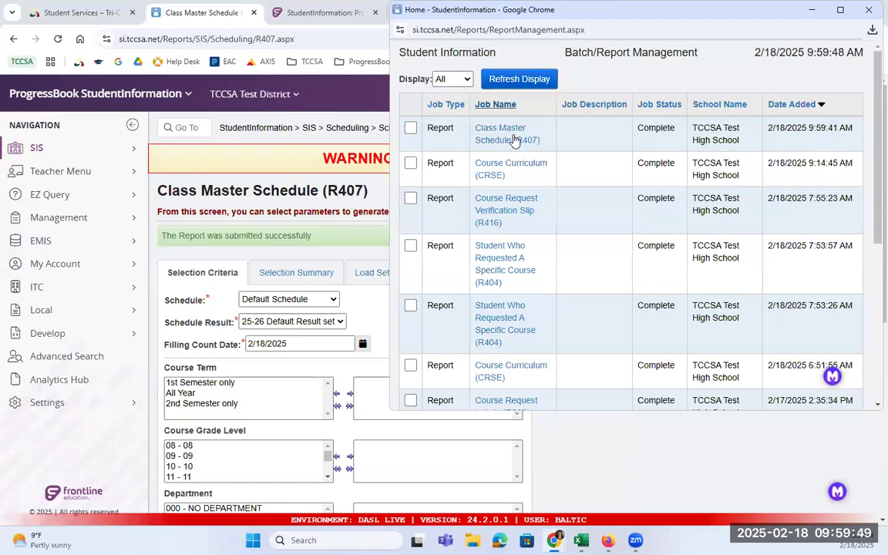
{"action": "left_click", "coordinate": [509, 137]}
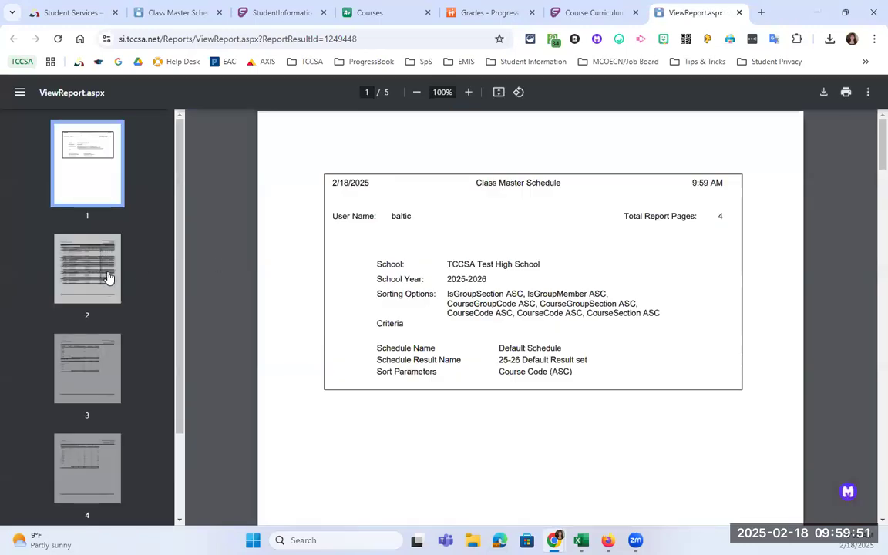
Examine the English 10 sections on page 2 of the report, including course code, day, period, location and staff.
{"action": "left_click", "coordinate": [108, 276]}
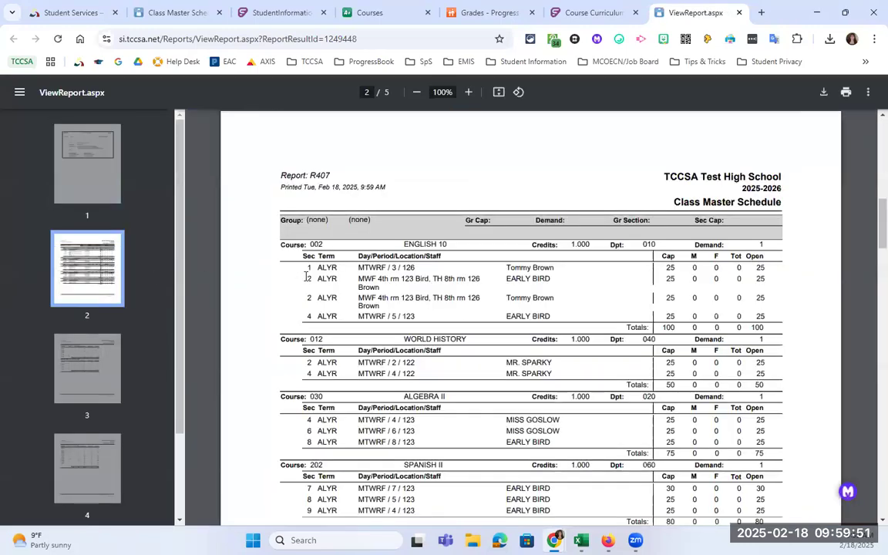
{"action": "left_click_drag", "start_coordinate": [309, 244], "coordinate": [331, 244]}
{"action": "left_click", "coordinate": [331, 244]}
{"action": "double_click", "coordinate": [384, 268]}
{"action": "left_click", "coordinate": [400, 269]}
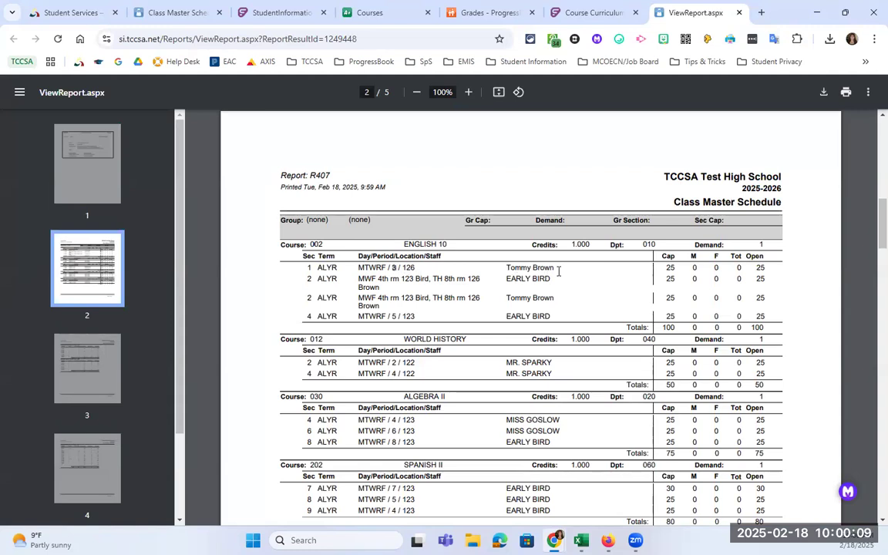
Examine the ENGLISH 10 section capacities and meeting days, and compare the course header layout with 012 WORLD HISTORY in the report.
{"action": "double_click", "coordinate": [668, 269]}
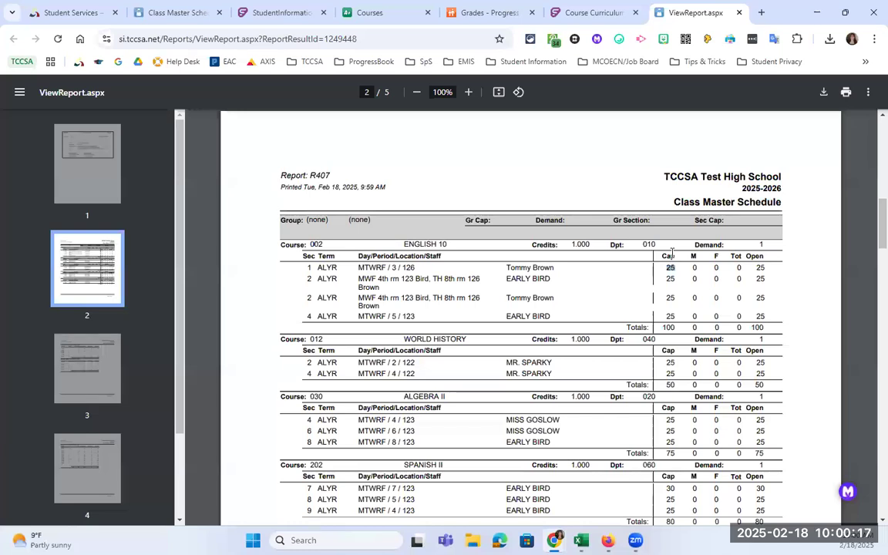
{"action": "double_click", "coordinate": [309, 278]}
{"action": "left_click", "coordinate": [367, 279]}
{"action": "double_click", "coordinate": [367, 279]}
{"action": "scroll", "coordinate": [479, 285], "scroll_direction": "down", "scroll_amount": 1}
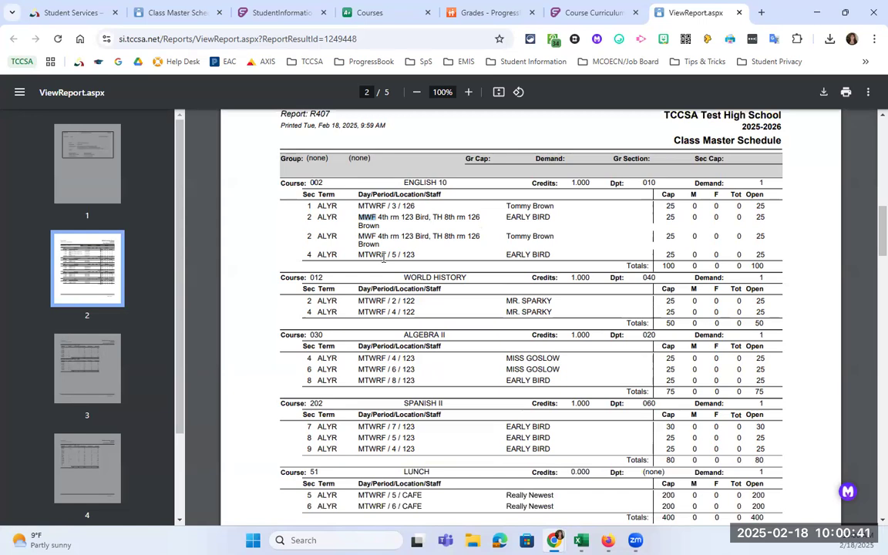
{"action": "double_click", "coordinate": [316, 277]}
{"action": "left_click_drag", "start_coordinate": [433, 278], "coordinate": [440, 278]}
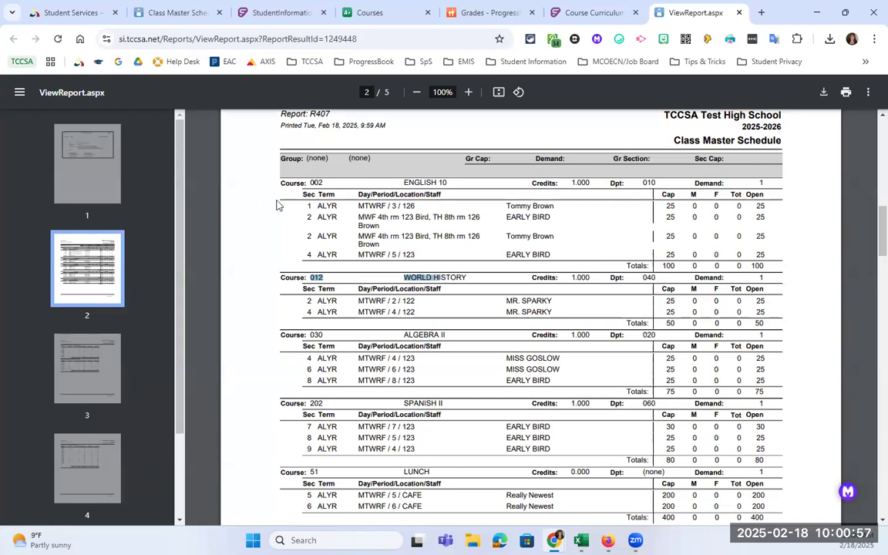
{"action": "left_click_drag", "start_coordinate": [283, 187], "coordinate": [329, 185]}
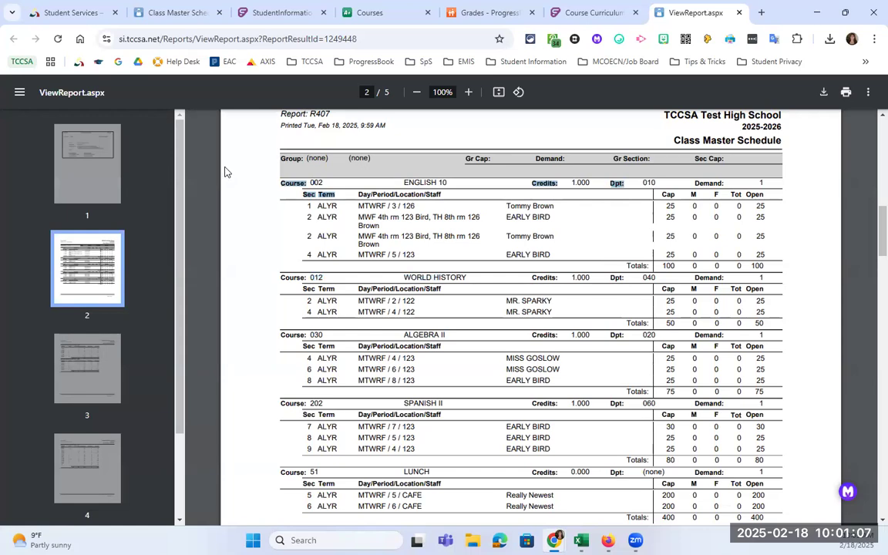
{"action": "scroll", "coordinate": [235, 177], "scroll_direction": "up", "scroll_amount": 10}
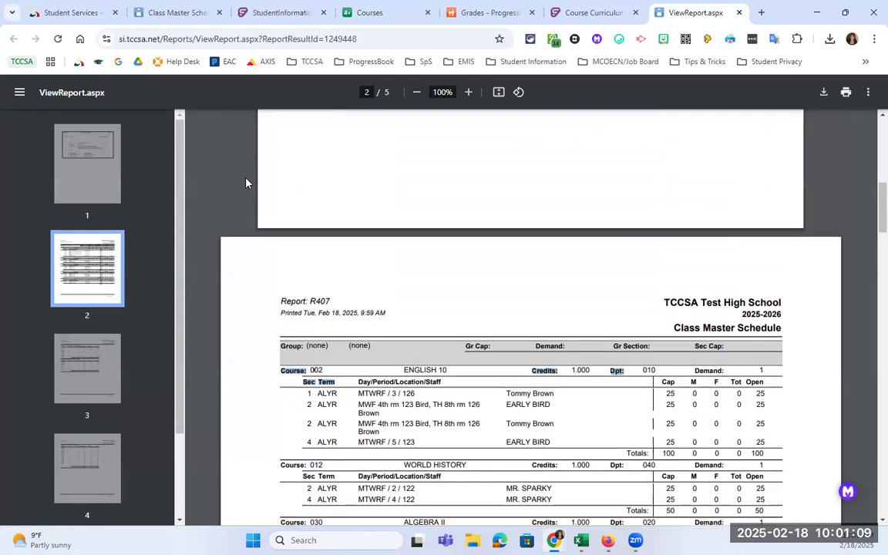
Close the Class Master Schedule report and go to the Section Summary by Report Period (R807) report setup.
{"action": "left_click", "coordinate": [738, 13]}
{"action": "left_click", "coordinate": [192, 14]}
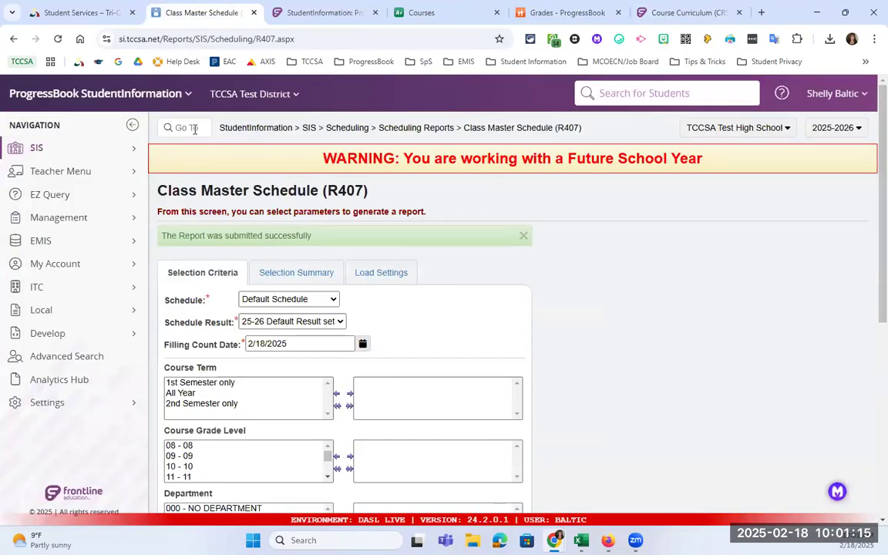
{"action": "left_click", "coordinate": [204, 129]}
{"action": "type", "text": "r80"}
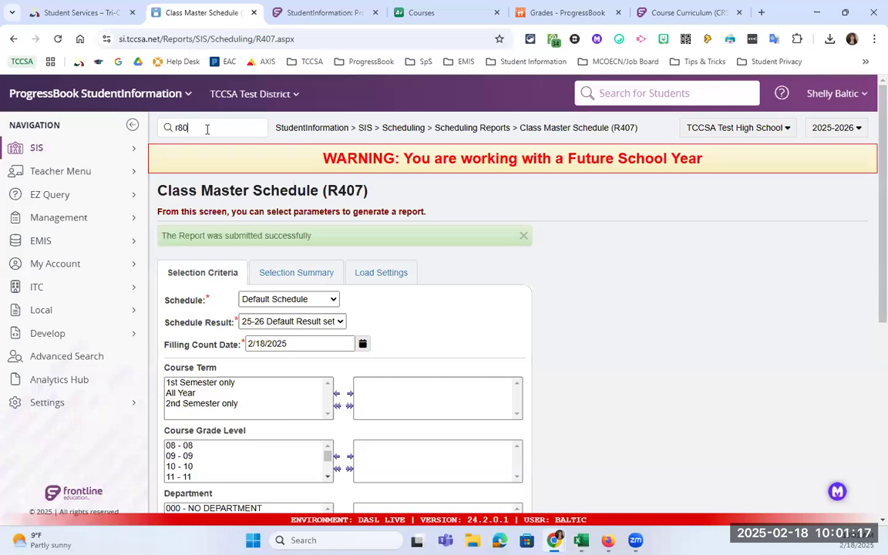
{"action": "type", "text": "7"}
{"action": "key", "text": "Return"}
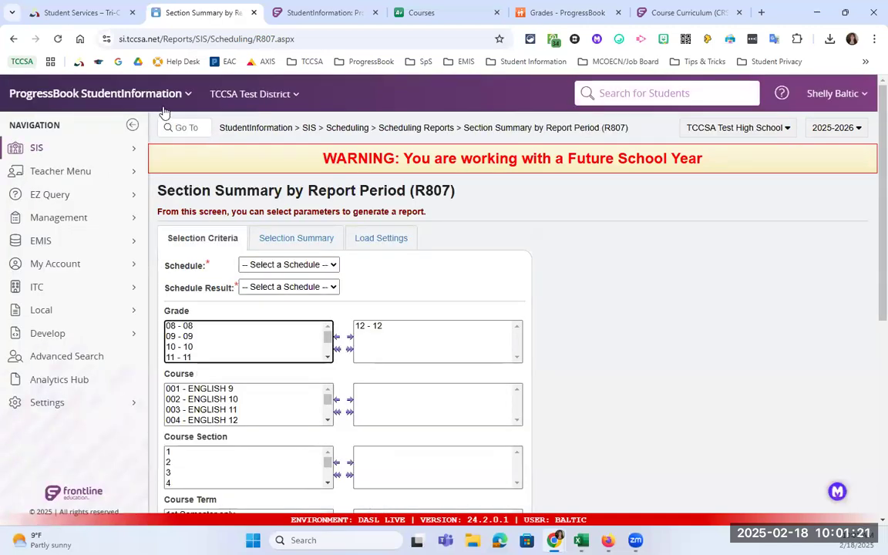
Set the schedule to Default Schedule and the result to 25-26 Default Result set, and remove grade 12 from the grade filter.
{"action": "left_click", "coordinate": [317, 264]}
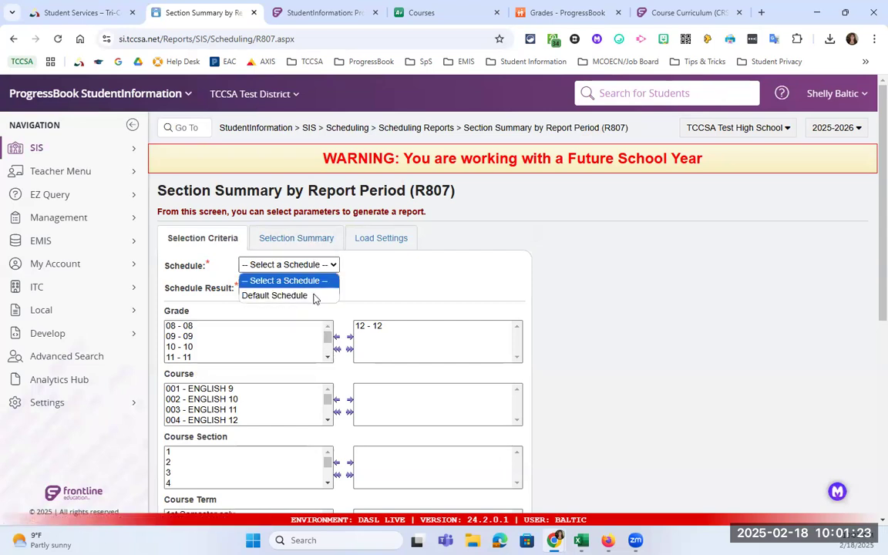
{"action": "left_click", "coordinate": [313, 295]}
{"action": "left_click", "coordinate": [289, 289]}
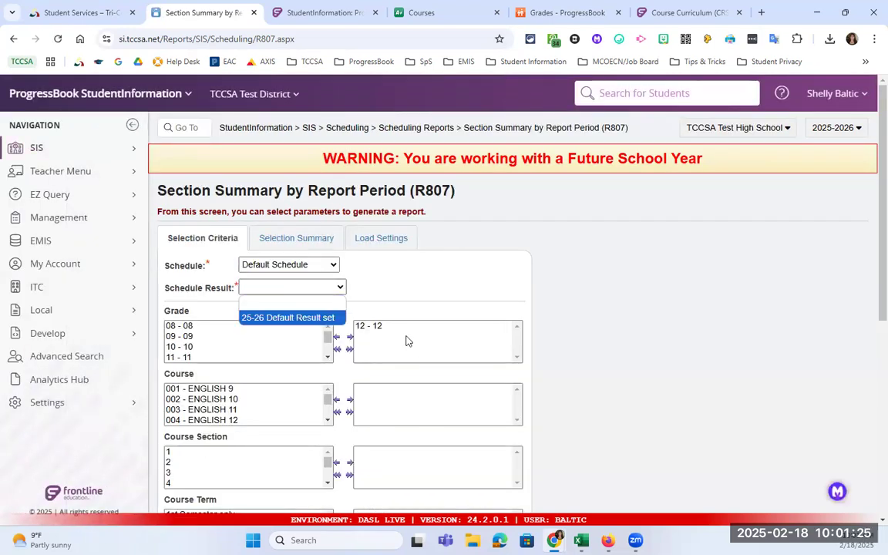
{"action": "left_click", "coordinate": [292, 317]}
{"action": "left_click", "coordinate": [370, 327]}
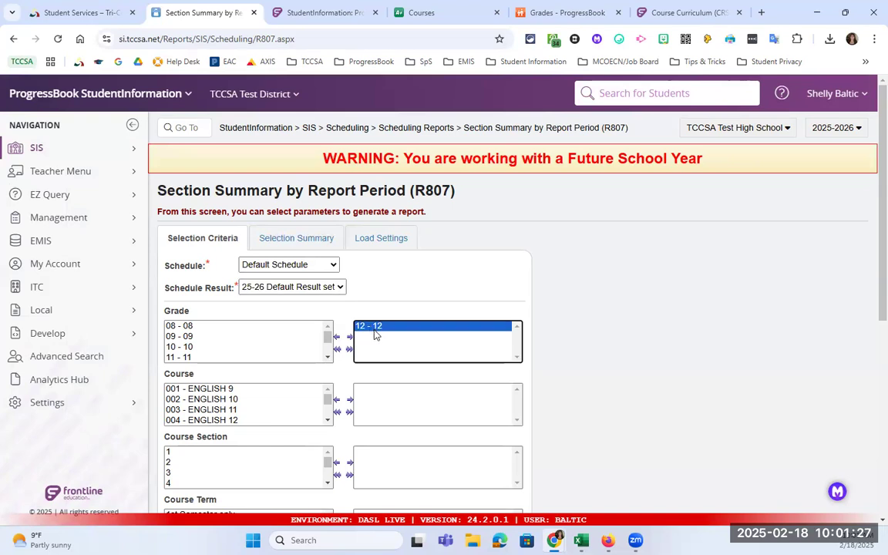
{"action": "left_click", "coordinate": [349, 349]}
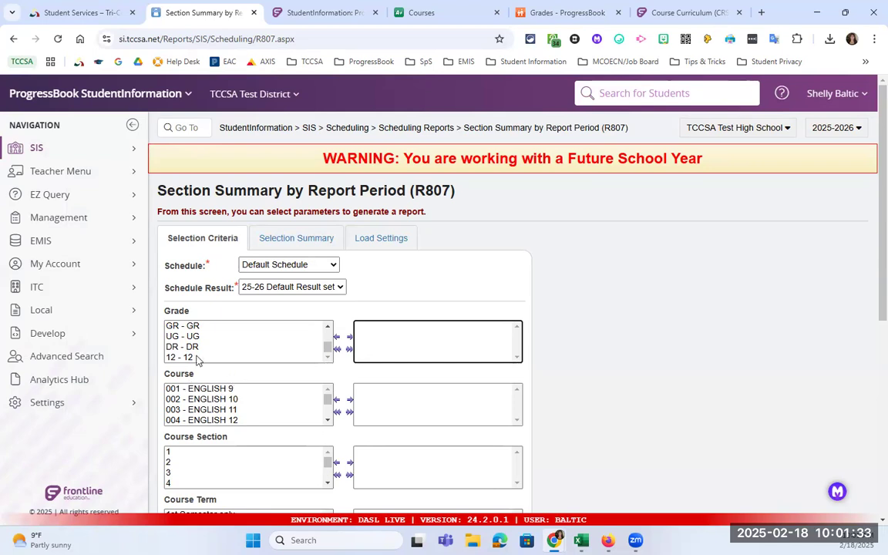
Review the remaining course, term, period, sorting and delivery options, keep Print All Courses and Teacher (ASC) sorting, and submit the report.
{"action": "scroll", "coordinate": [197, 361], "scroll_direction": "down", "scroll_amount": 1}
{"action": "scroll", "coordinate": [199, 362], "scroll_direction": "down", "scroll_amount": 4}
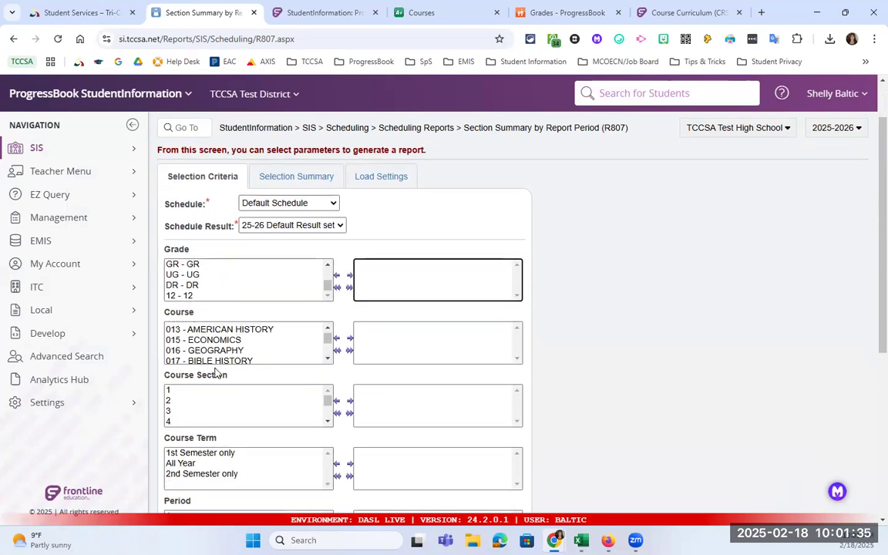
{"action": "scroll", "coordinate": [356, 415], "scroll_direction": "down", "scroll_amount": 1}
{"action": "scroll", "coordinate": [356, 415], "scroll_direction": "down", "scroll_amount": 2}
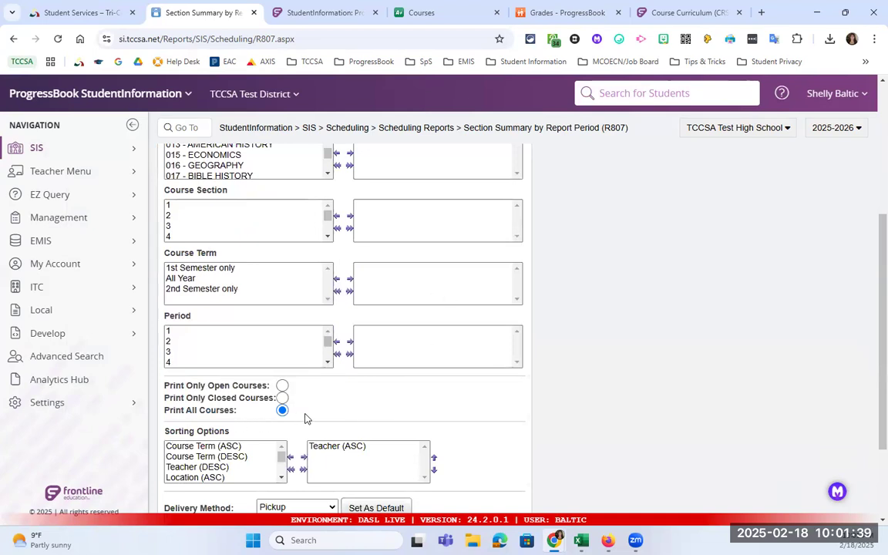
{"action": "scroll", "coordinate": [362, 416], "scroll_direction": "down", "scroll_amount": 1}
{"action": "scroll", "coordinate": [362, 412], "scroll_direction": "down", "scroll_amount": 1}
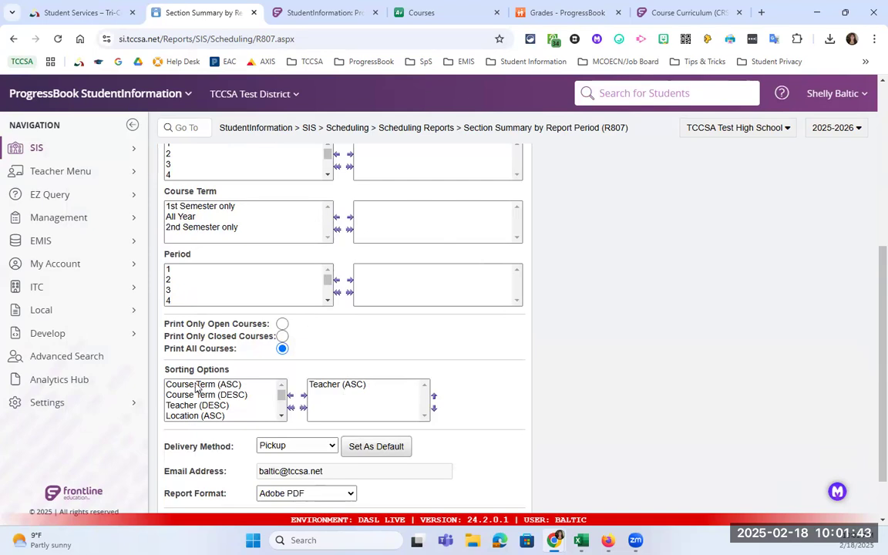
{"action": "scroll", "coordinate": [224, 401], "scroll_direction": "up", "scroll_amount": 3}
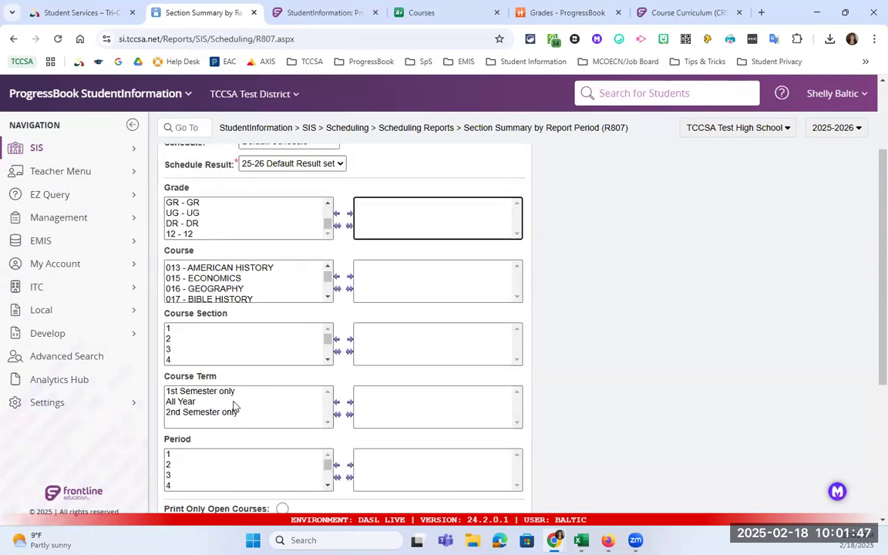
{"action": "scroll", "coordinate": [260, 376], "scroll_direction": "down", "scroll_amount": 4}
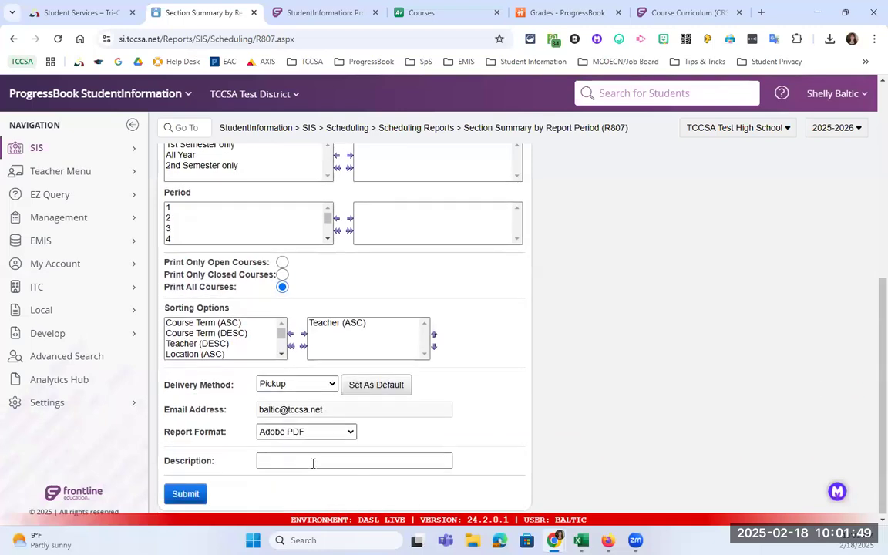
{"action": "left_click", "coordinate": [194, 495]}
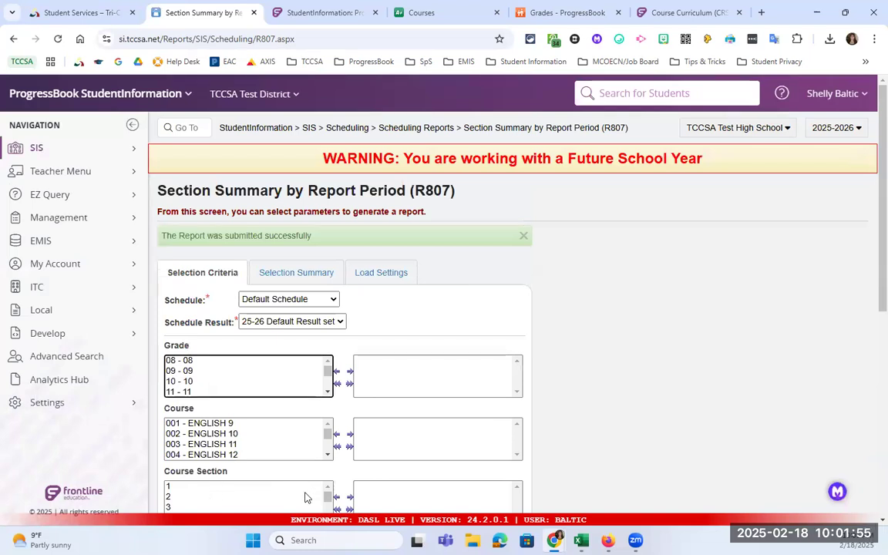
Go to report management and open the generated Section Summary by Report Period (R807) report.
{"action": "scroll", "coordinate": [339, 373], "scroll_direction": "down", "scroll_amount": 3}
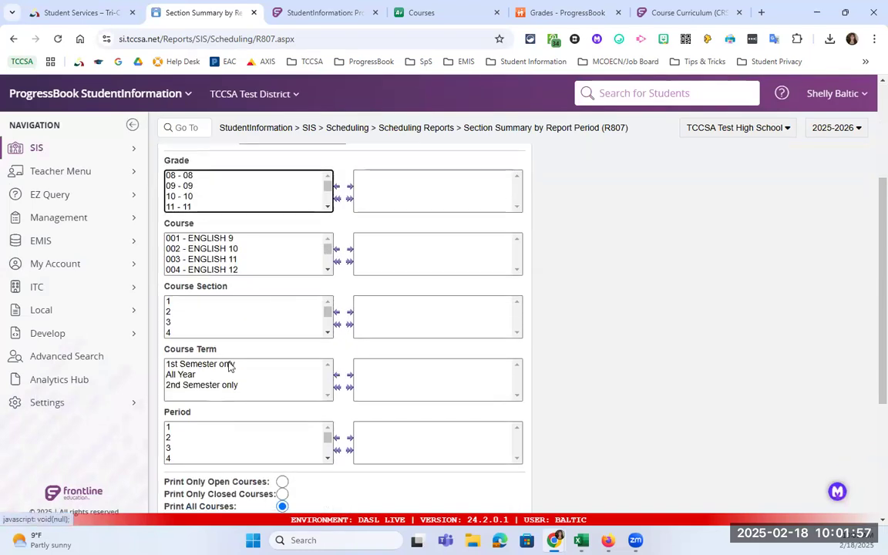
{"action": "left_click", "coordinate": [85, 402]}
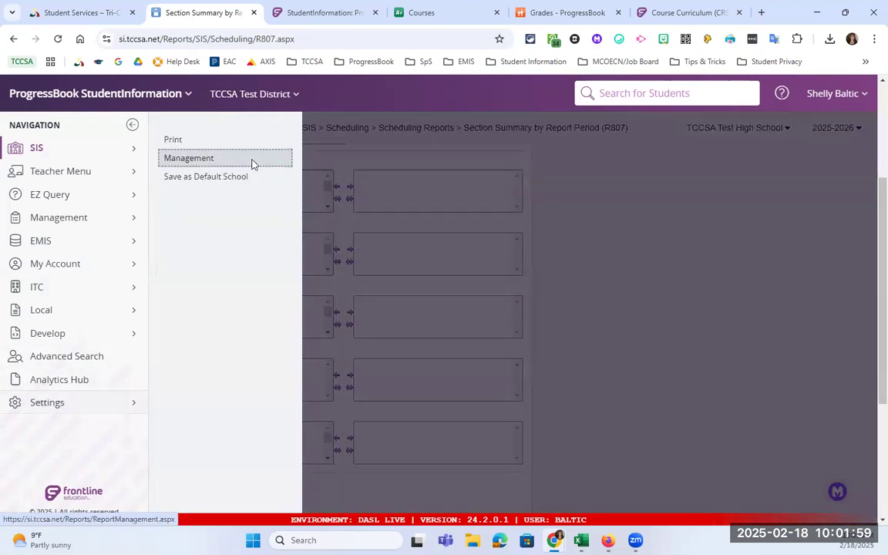
{"action": "left_click", "coordinate": [254, 161]}
{"action": "left_click", "coordinate": [500, 145]}
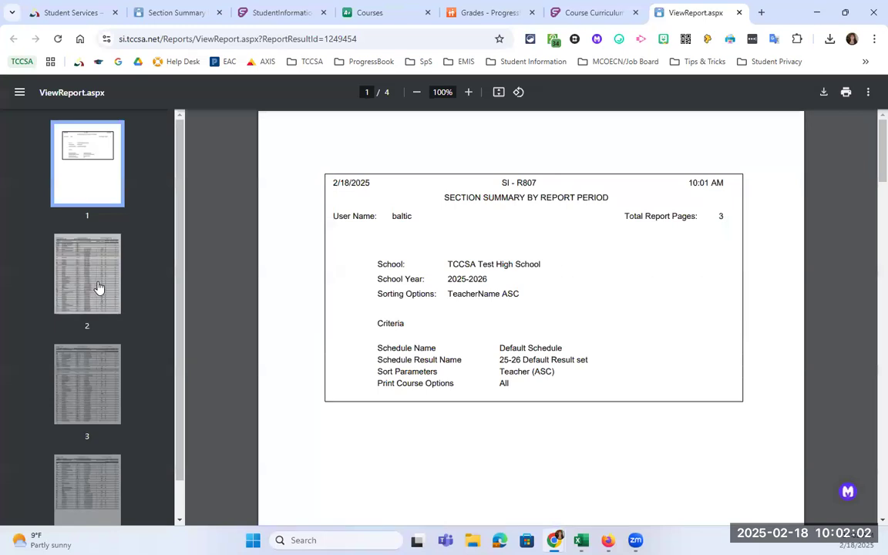
Examine page 2 of the report for the sections grouped by teacher, with their terms, periods, rooms and capacities.
{"action": "left_click", "coordinate": [98, 287]}
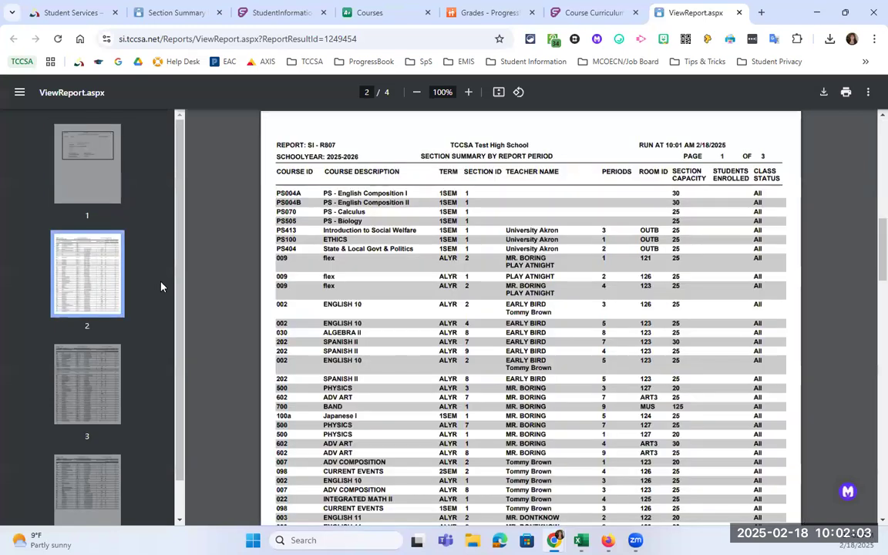
{"action": "scroll", "coordinate": [478, 273], "scroll_direction": "down", "scroll_amount": 1}
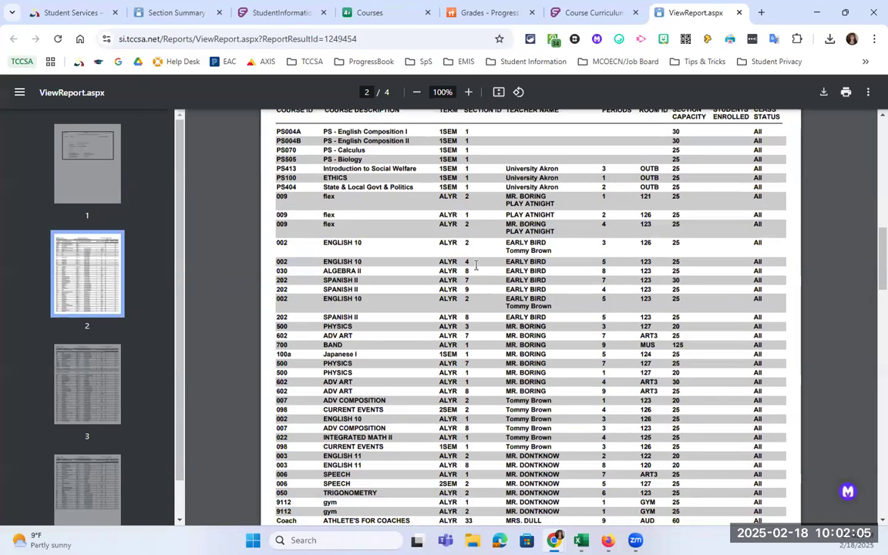
{"action": "scroll", "coordinate": [470, 273], "scroll_direction": "down", "scroll_amount": 1}
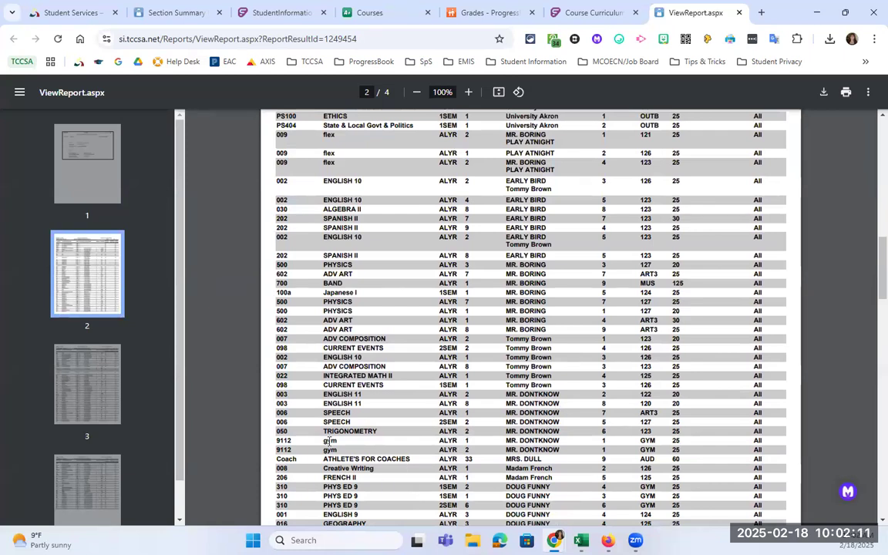
{"action": "left_click_drag", "start_coordinate": [505, 394], "coordinate": [560, 393]}
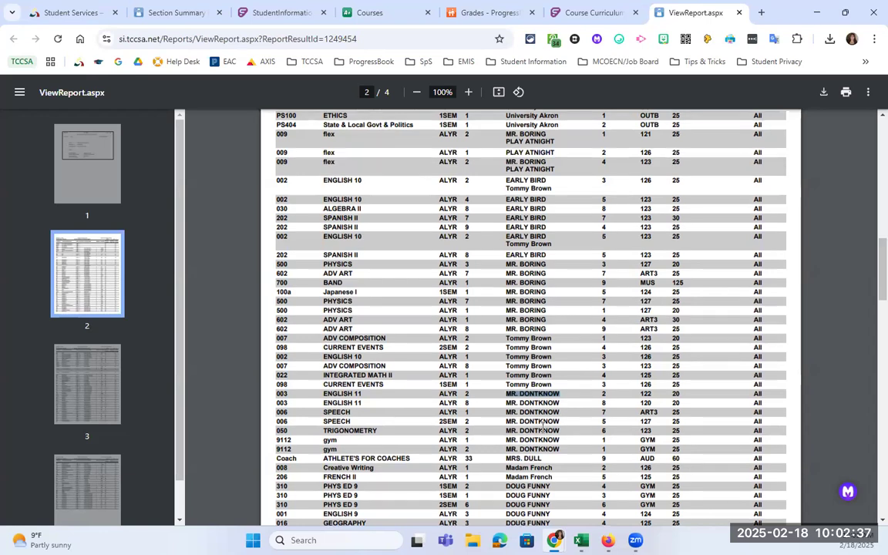
{"action": "scroll", "coordinate": [530, 317], "scroll_direction": "down", "scroll_amount": 1}
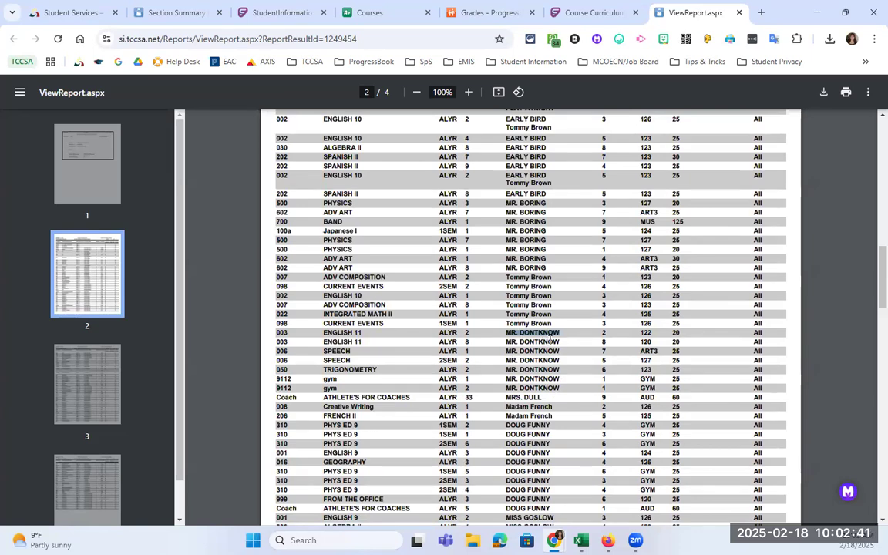
{"action": "scroll", "coordinate": [551, 339], "scroll_direction": "up", "scroll_amount": 5}
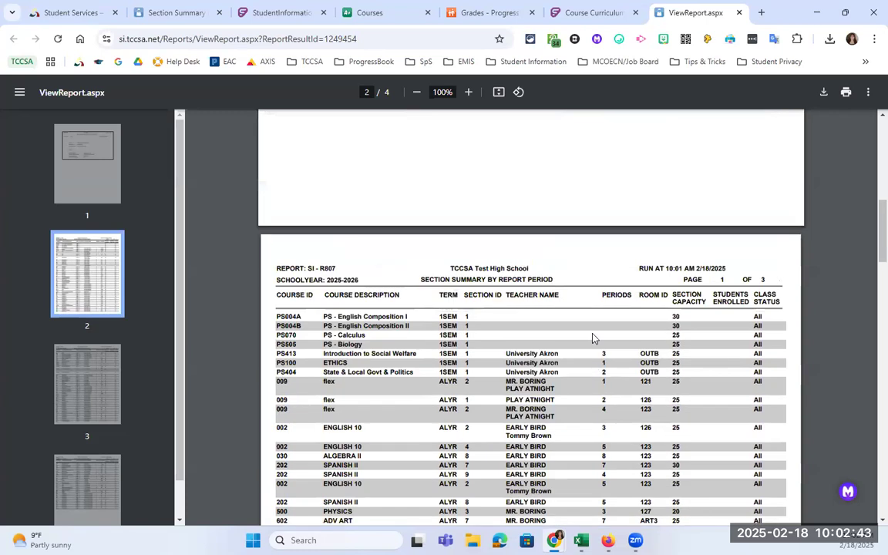
Read through the section listing from the start of page 2 to page 3, checking for missing teachers, periods or rooms.
{"action": "scroll", "coordinate": [593, 331], "scroll_direction": "down", "scroll_amount": 1}
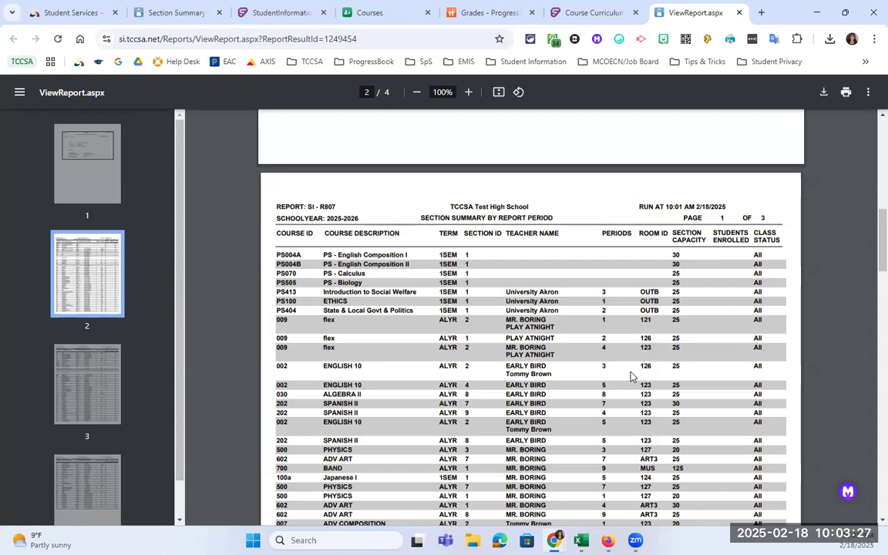
{"action": "scroll", "coordinate": [557, 349], "scroll_direction": "down", "scroll_amount": 2}
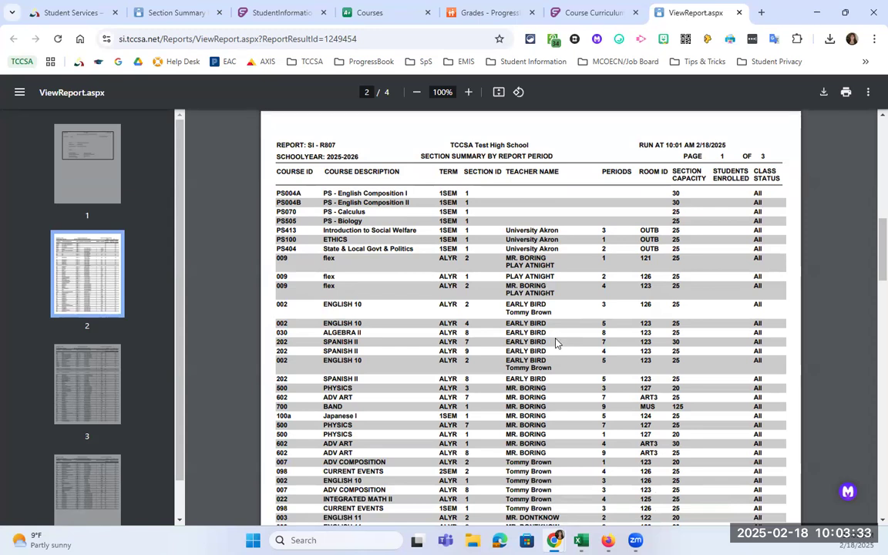
{"action": "scroll", "coordinate": [556, 342], "scroll_direction": "down", "scroll_amount": 2}
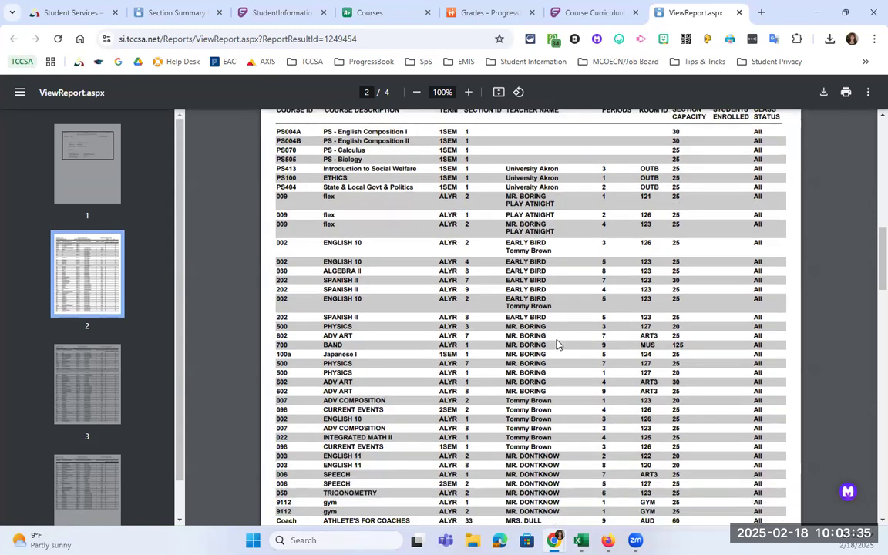
{"action": "scroll", "coordinate": [558, 345], "scroll_direction": "down", "scroll_amount": 2}
{"action": "scroll", "coordinate": [531, 354], "scroll_direction": "up", "scroll_amount": 2}
{"action": "scroll", "coordinate": [509, 372], "scroll_direction": "up", "scroll_amount": 5}
{"action": "scroll", "coordinate": [501, 212], "scroll_direction": "down", "scroll_amount": 3}
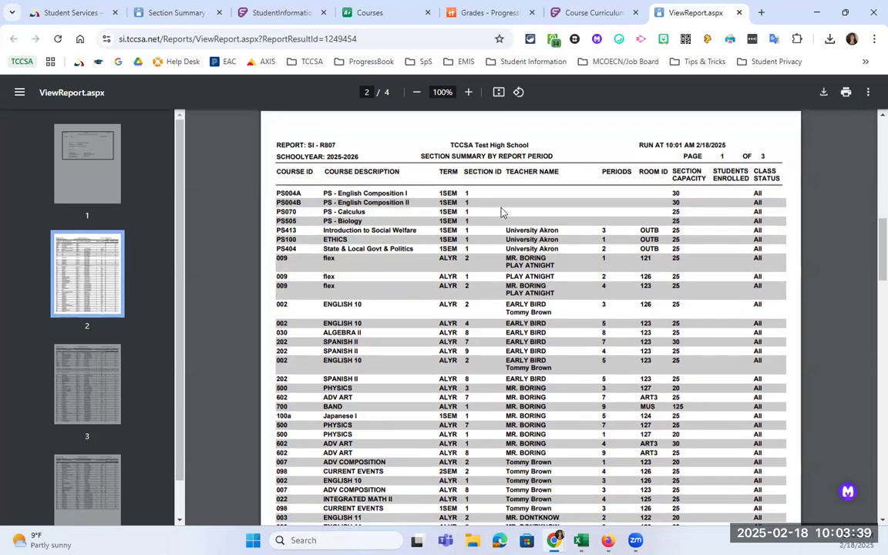
{"action": "scroll", "coordinate": [461, 315], "scroll_direction": "down", "scroll_amount": 4}
{"action": "scroll", "coordinate": [509, 352], "scroll_direction": "down", "scroll_amount": 5}
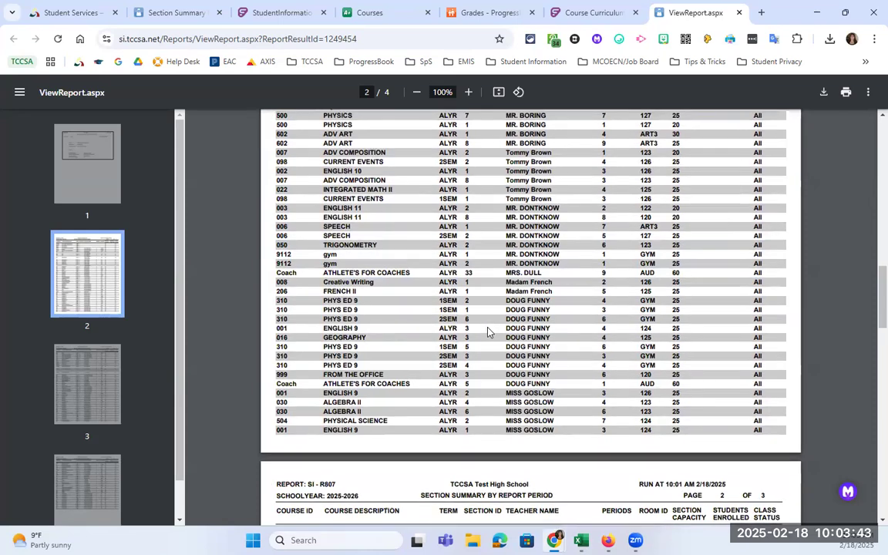
{"action": "scroll", "coordinate": [487, 332], "scroll_direction": "down", "scroll_amount": 8}
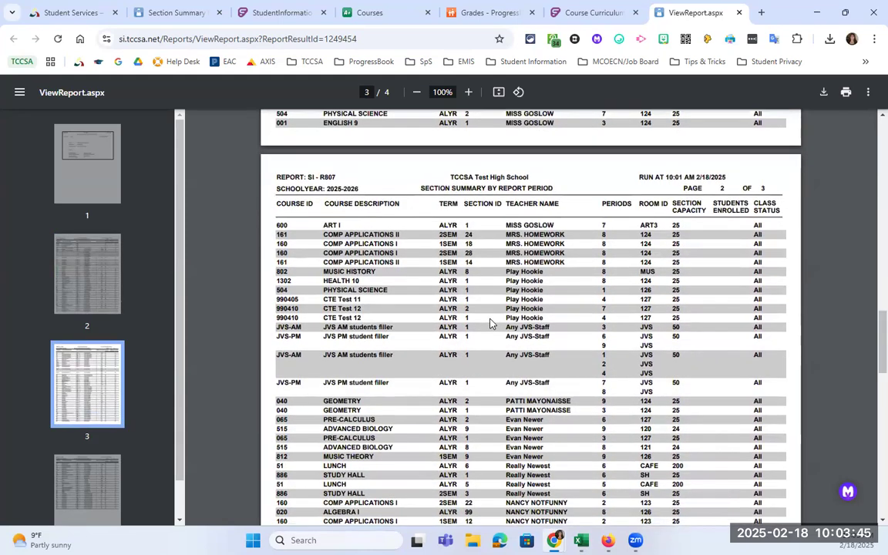
Return to StudentInformation, go to Analytics Hub and open the Staff Detail report from the Staff category.
{"action": "left_click", "coordinate": [178, 12]}
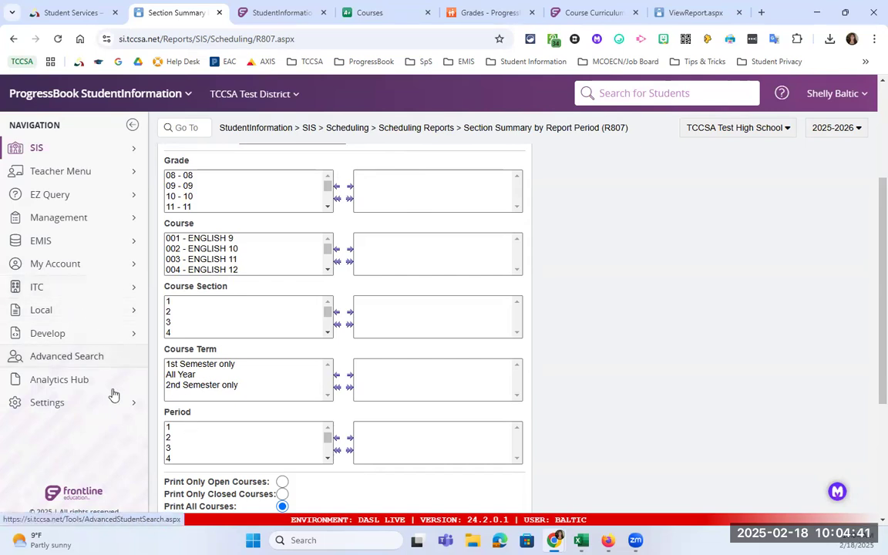
{"action": "left_click", "coordinate": [77, 383]}
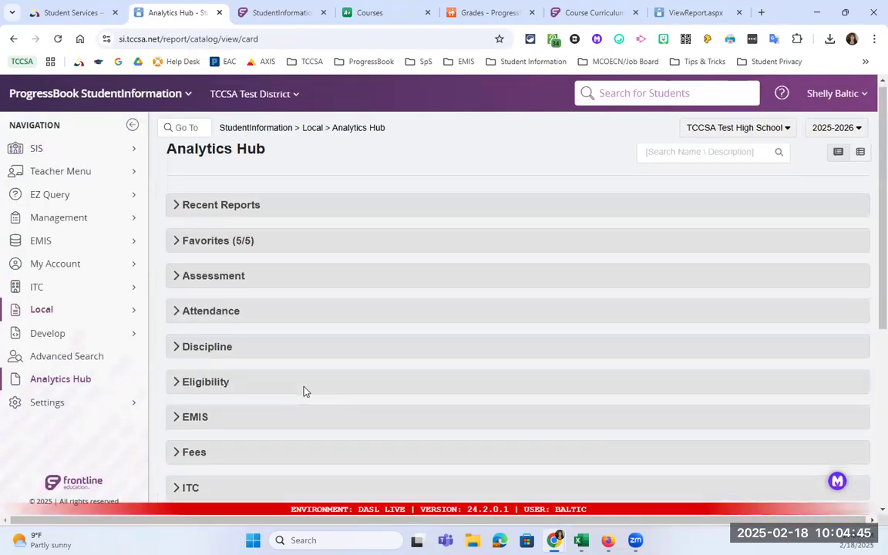
{"action": "scroll", "coordinate": [304, 391], "scroll_direction": "down", "scroll_amount": 5}
{"action": "left_click", "coordinate": [188, 383]}
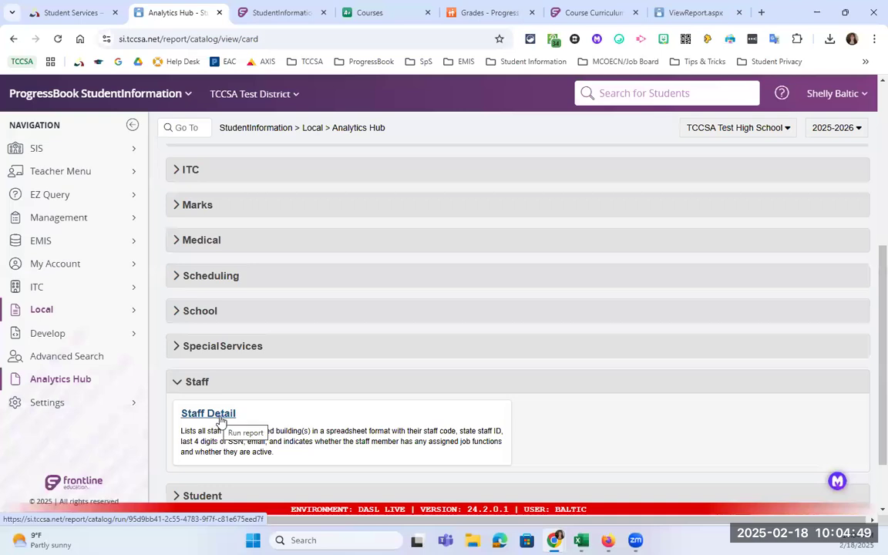
{"action": "left_click", "coordinate": [221, 418]}
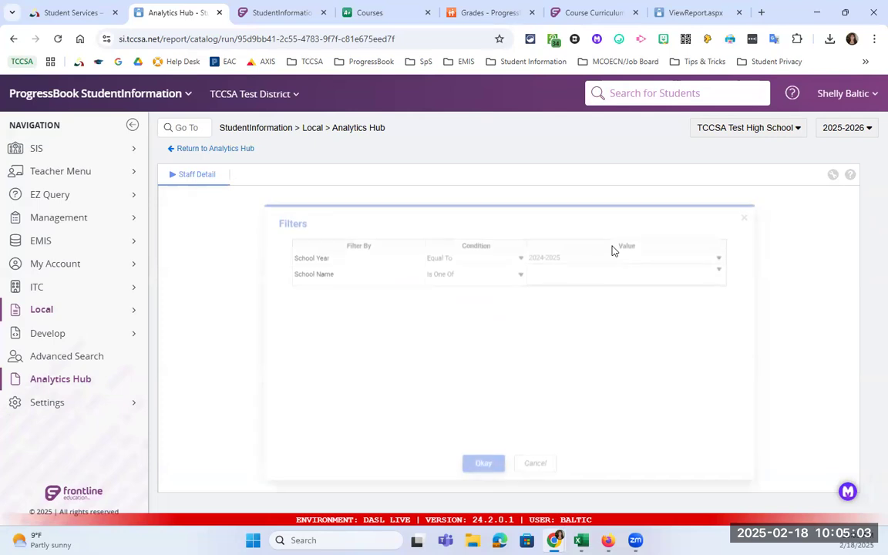
Filter the Staff Detail report to school year 2025-2026 and TCCSA Test High School, and run it.
{"action": "left_click", "coordinate": [718, 256]}
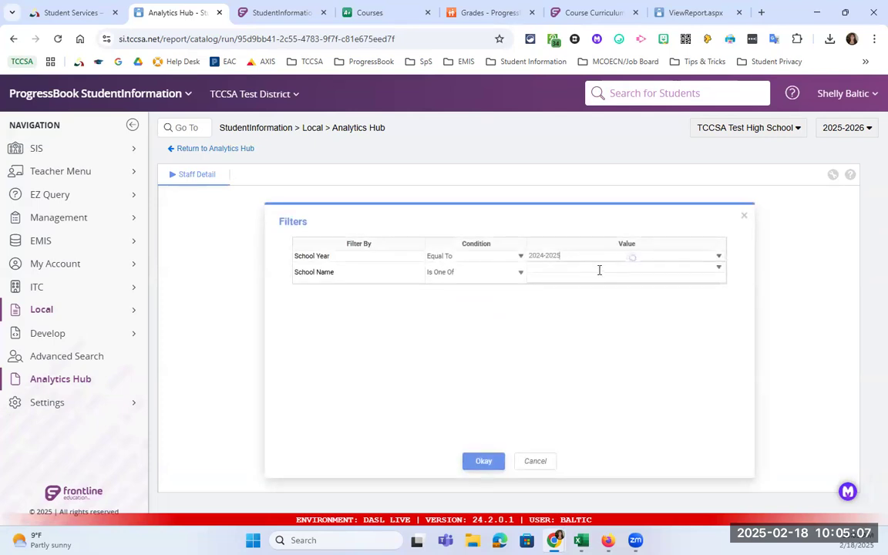
{"action": "left_click", "coordinate": [541, 279]}
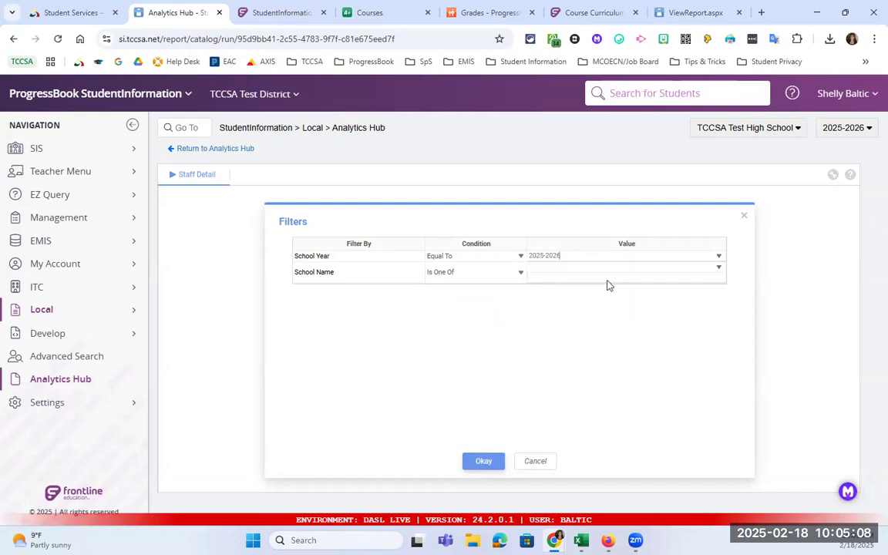
{"action": "left_click", "coordinate": [719, 272]}
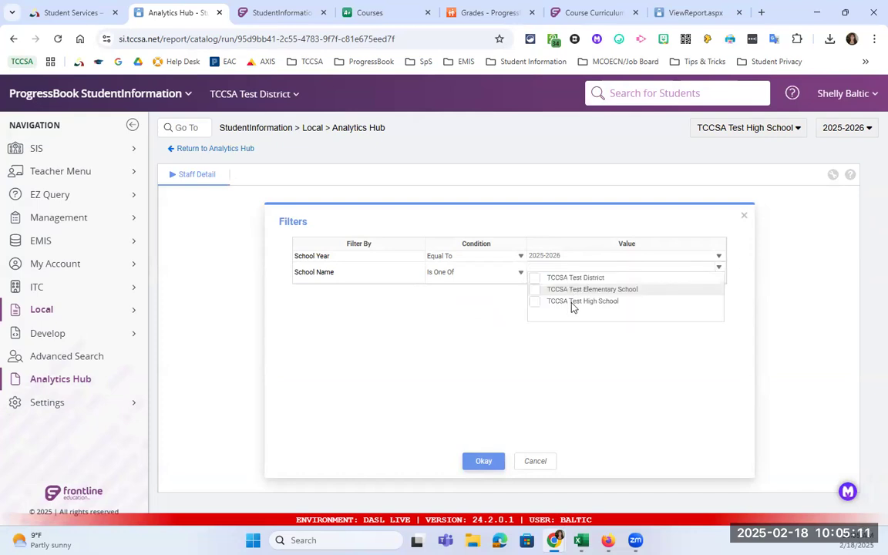
{"action": "left_click", "coordinate": [571, 302]}
{"action": "left_click", "coordinate": [487, 461]}
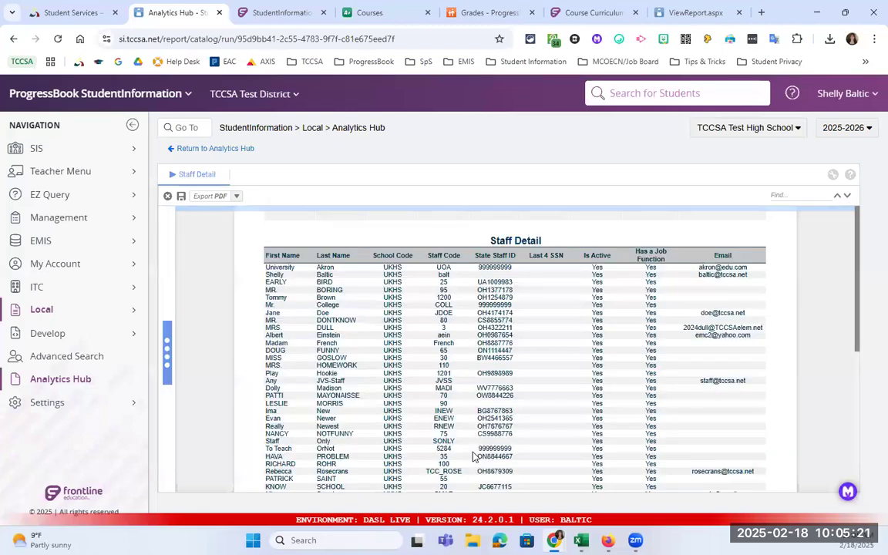
Examine the Staff Detail report for each staff member's staff code, state staff ID, active status, job function and email.
{"action": "scroll", "coordinate": [386, 370], "scroll_direction": "down", "scroll_amount": 2}
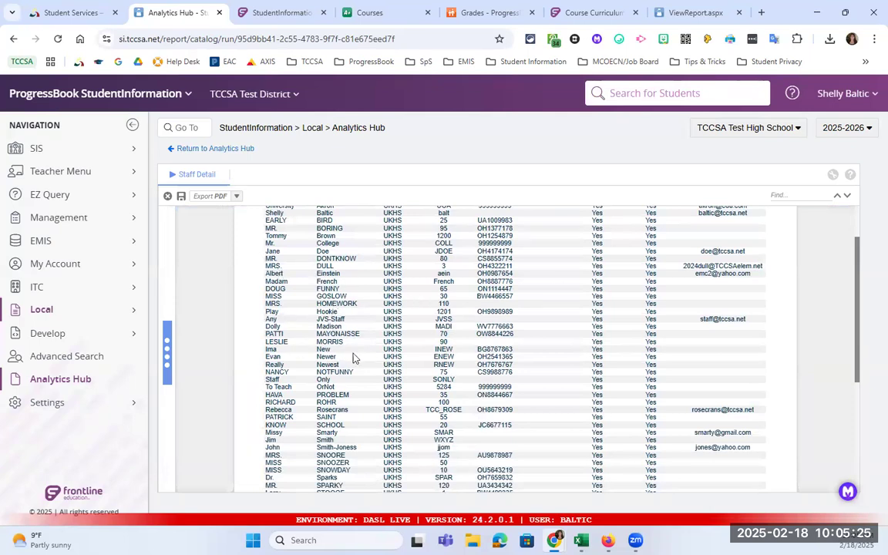
{"action": "scroll", "coordinate": [356, 423], "scroll_direction": "up", "scroll_amount": 3}
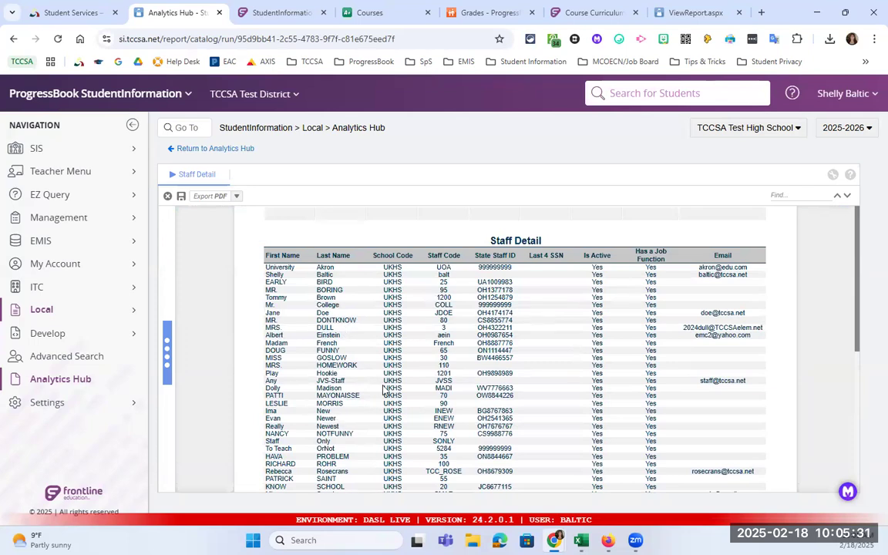
{"action": "scroll", "coordinate": [529, 410], "scroll_direction": "down", "scroll_amount": 5}
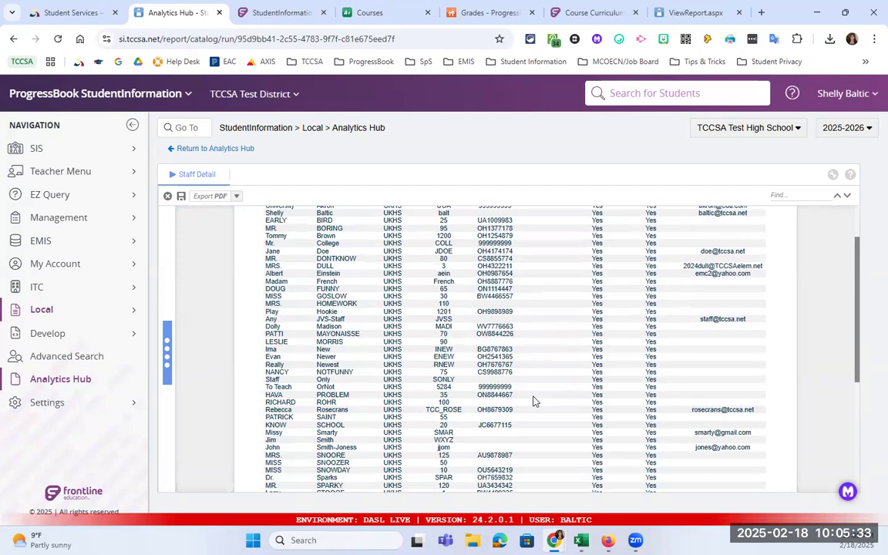
{"action": "scroll", "coordinate": [549, 420], "scroll_direction": "down", "scroll_amount": 2}
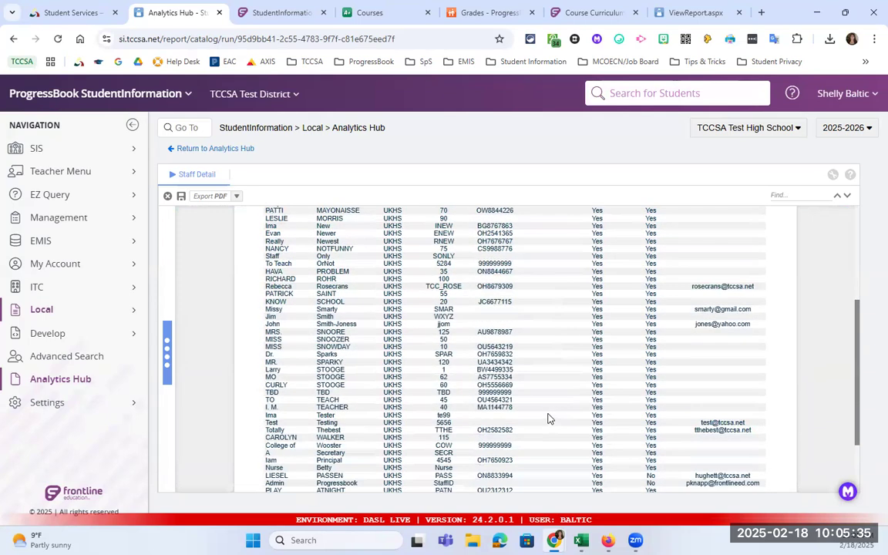
{"action": "scroll", "coordinate": [610, 350], "scroll_direction": "up", "scroll_amount": 10}
Search the system screens for "rooms" and open Room/Location Maintenance.
{"action": "left_click", "coordinate": [197, 127]}
{"action": "type", "text": "rooms"}
{"action": "key", "text": "Return"}
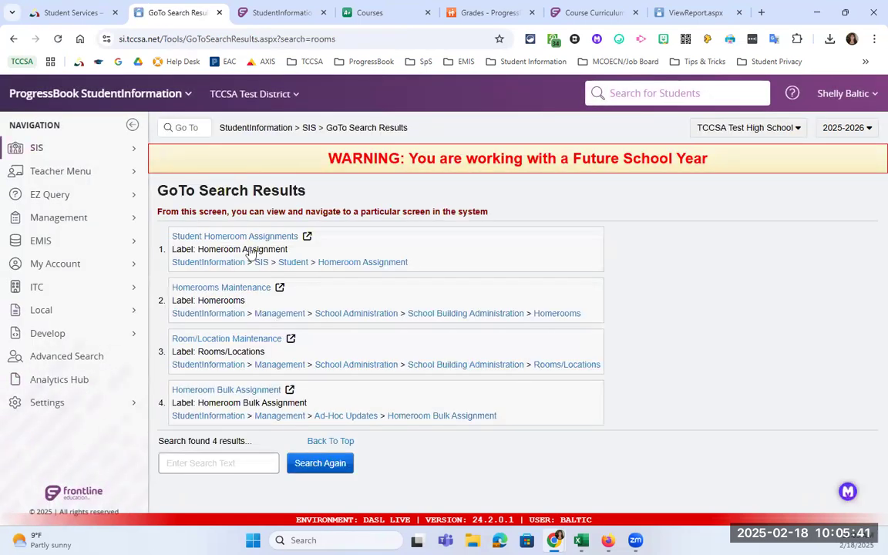
{"action": "left_click", "coordinate": [239, 346]}
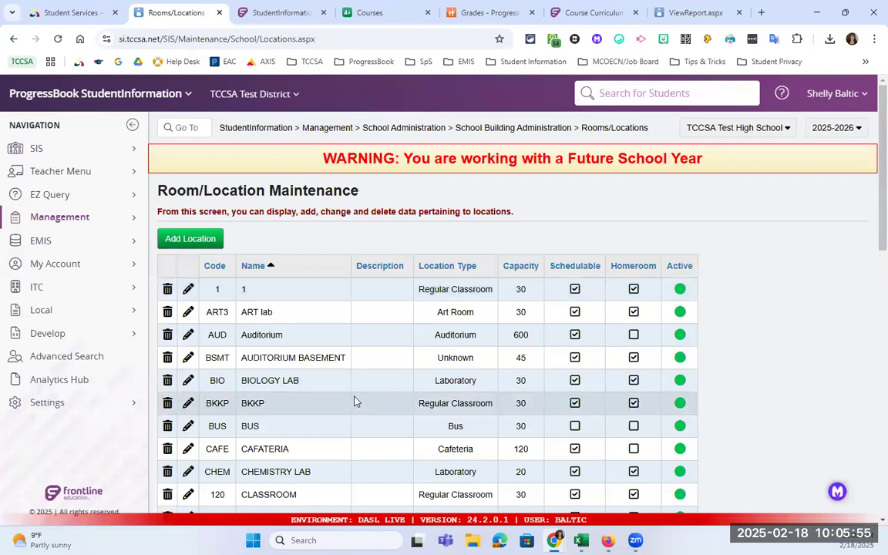
Review the room list for codes, names, location types, capacities and the schedulable, homeroom and active settings.
{"action": "scroll", "coordinate": [353, 339], "scroll_direction": "down", "scroll_amount": 1}
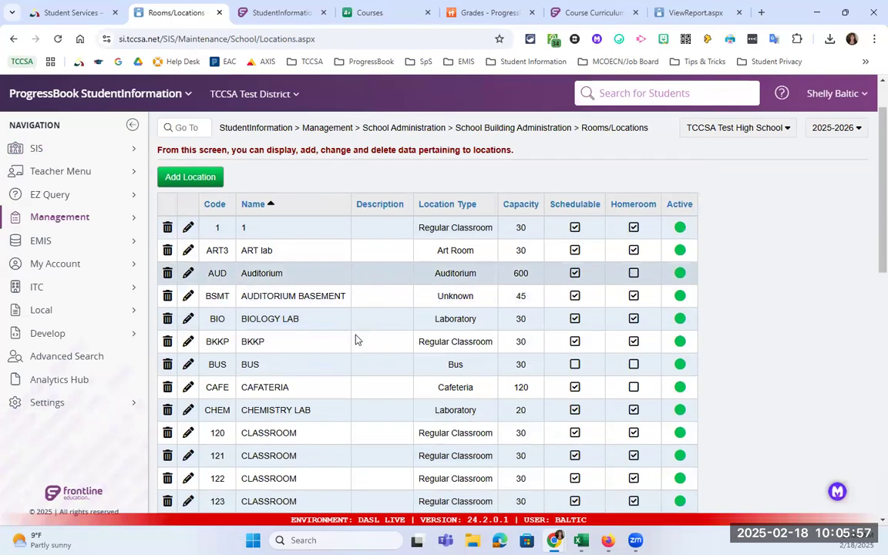
{"action": "scroll", "coordinate": [356, 339], "scroll_direction": "down", "scroll_amount": 2}
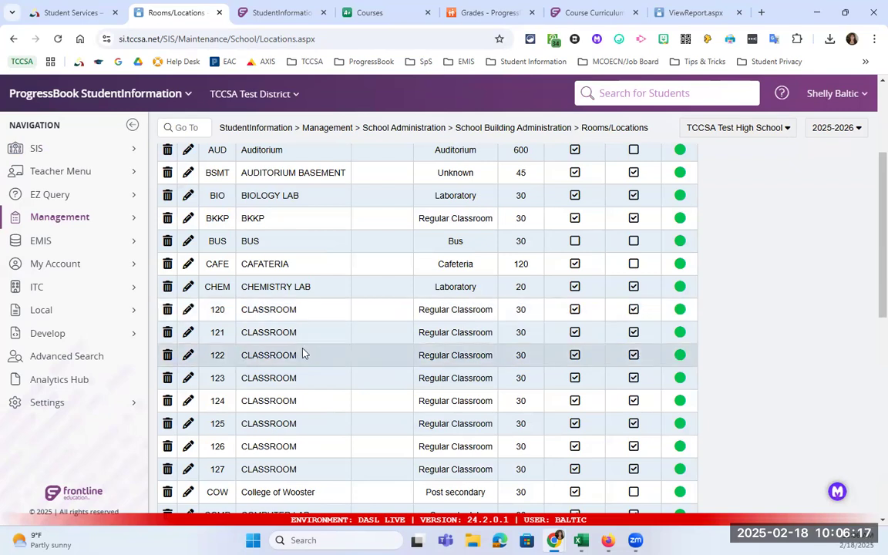
{"action": "scroll", "coordinate": [303, 352], "scroll_direction": "down", "scroll_amount": 1}
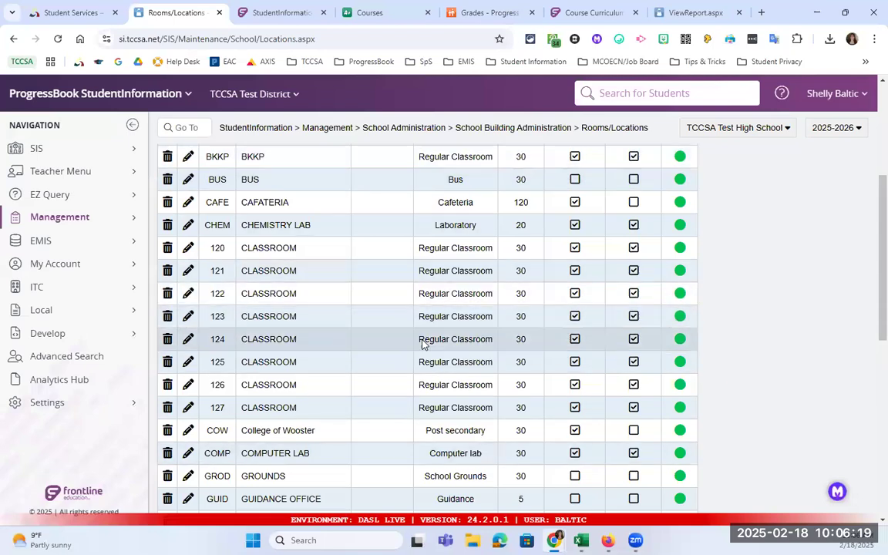
{"action": "scroll", "coordinate": [426, 340], "scroll_direction": "up", "scroll_amount": 4}
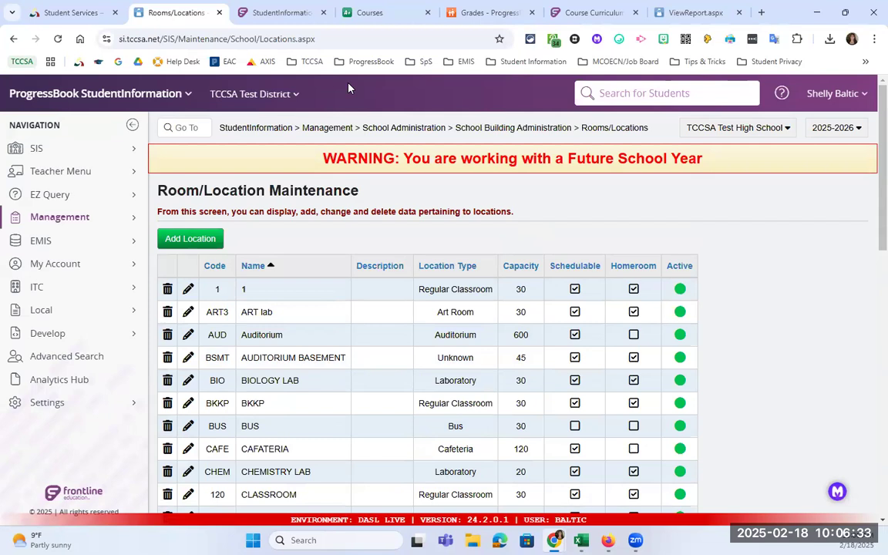
Search the system screens for "period" and open Master Calendar Period Maintenance.
{"action": "left_click", "coordinate": [186, 127]}
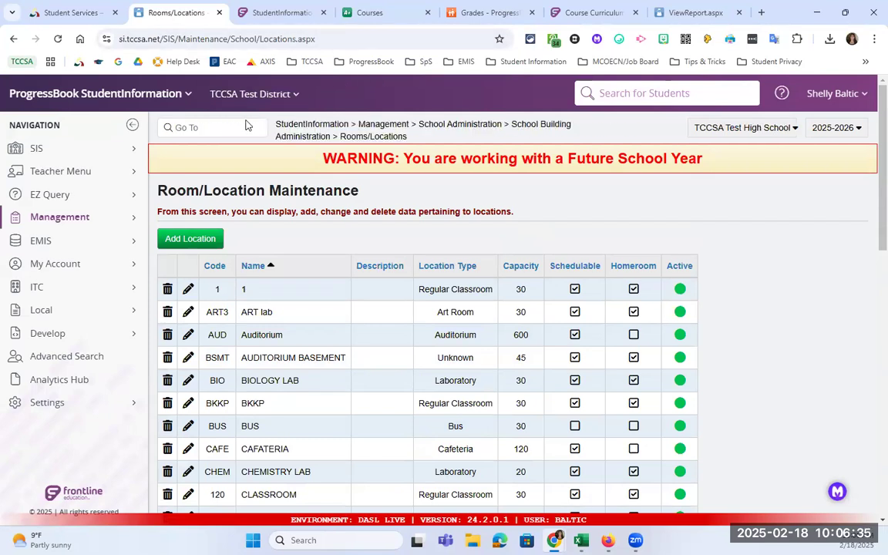
{"action": "type", "text": "period"}
{"action": "key", "text": "Return"}
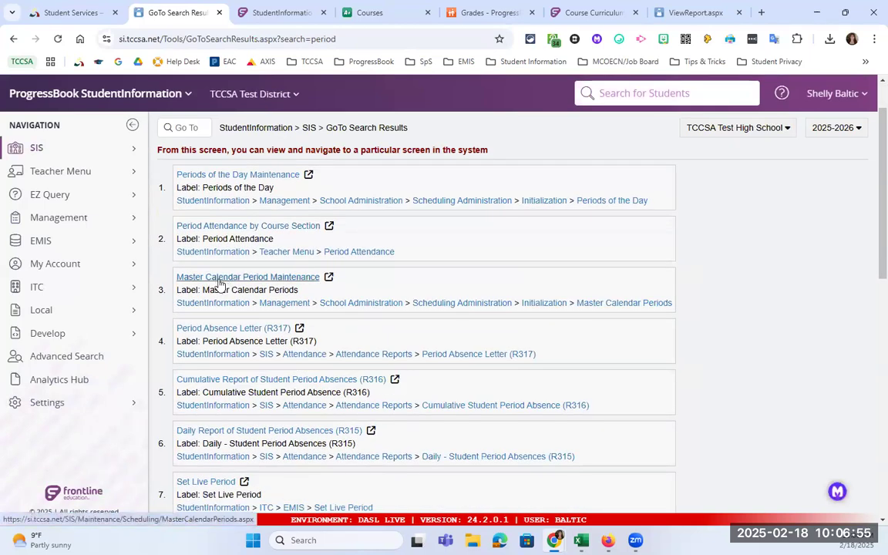
{"action": "left_click", "coordinate": [250, 280]}
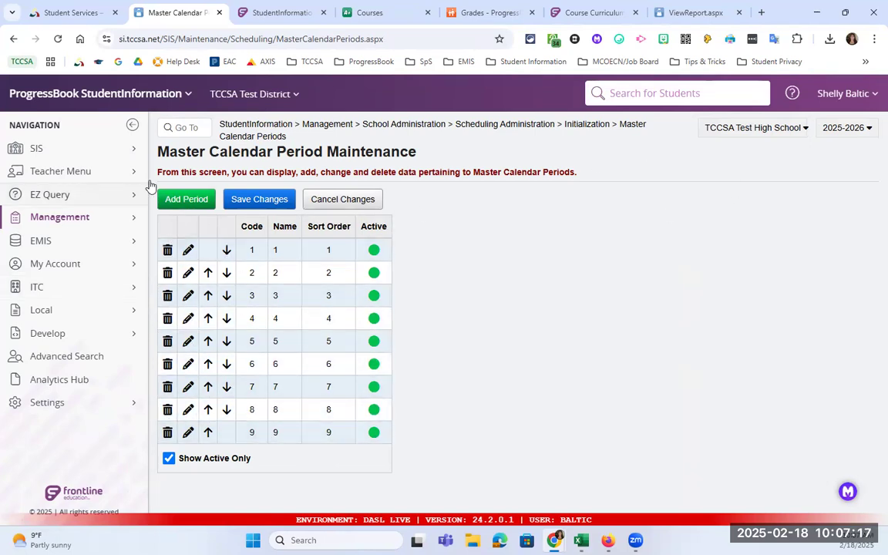
Search the system screens for "sections" and open the Course Sections screen.
{"action": "left_click", "coordinate": [198, 128]}
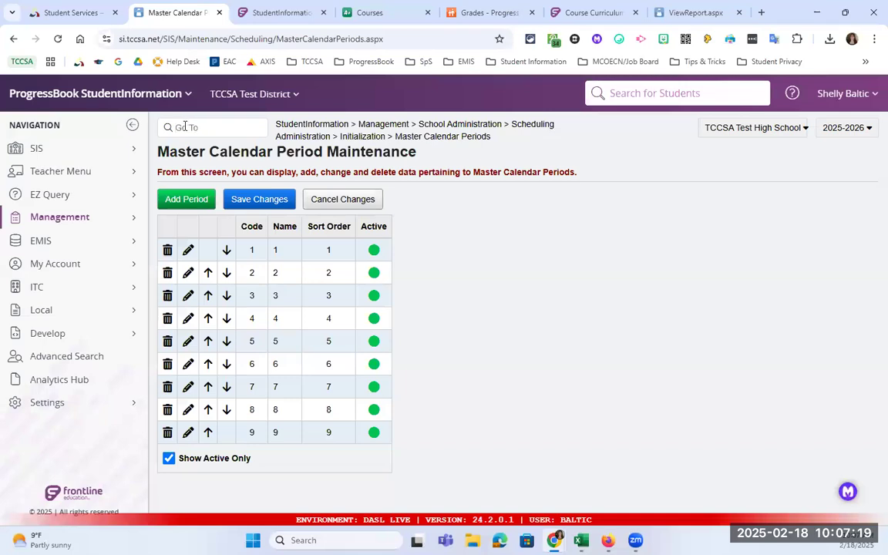
{"action": "type", "text": "sections"}
{"action": "key", "text": "Return"}
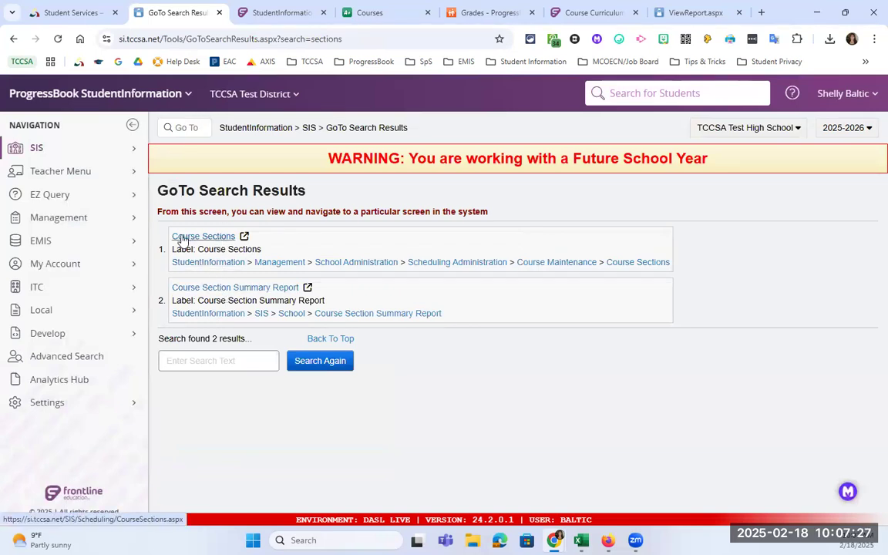
{"action": "left_click", "coordinate": [218, 242]}
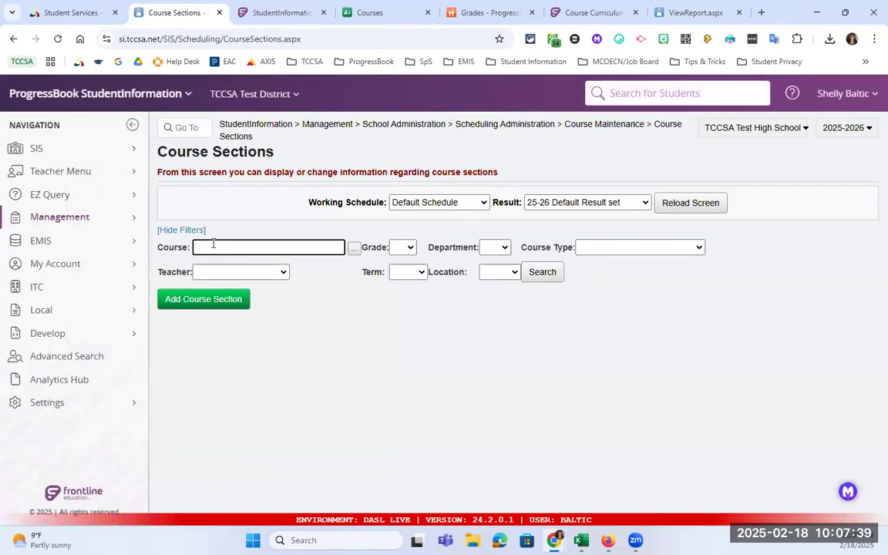
{"action": "type", "text": "002"}
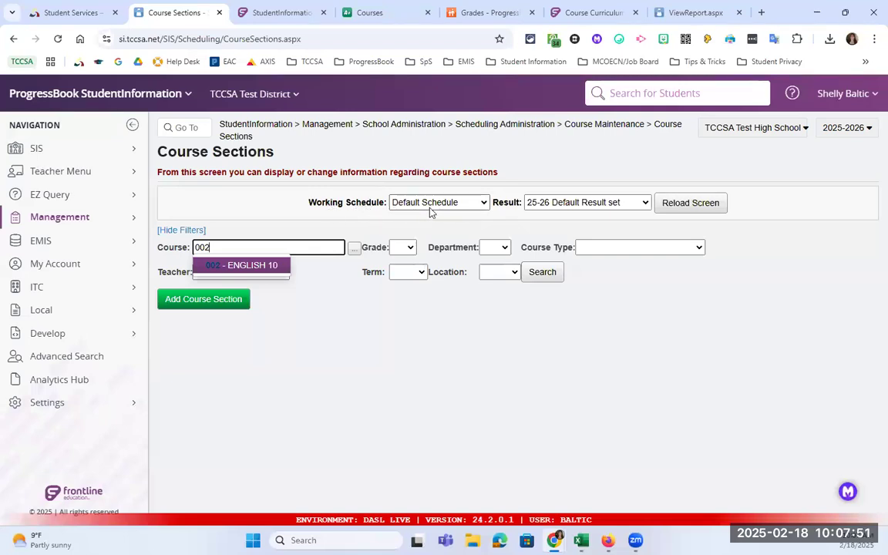
{"action": "left_click", "coordinate": [262, 265]}
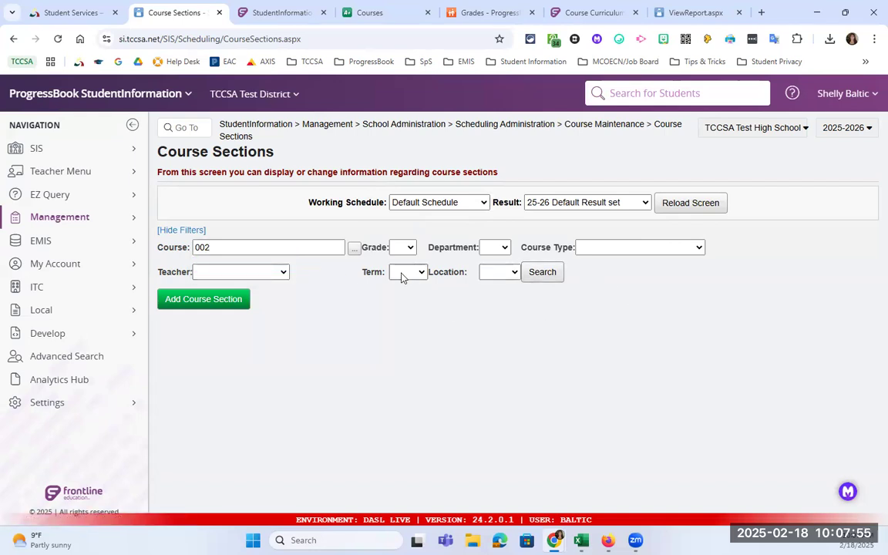
{"action": "left_click", "coordinate": [257, 273]}
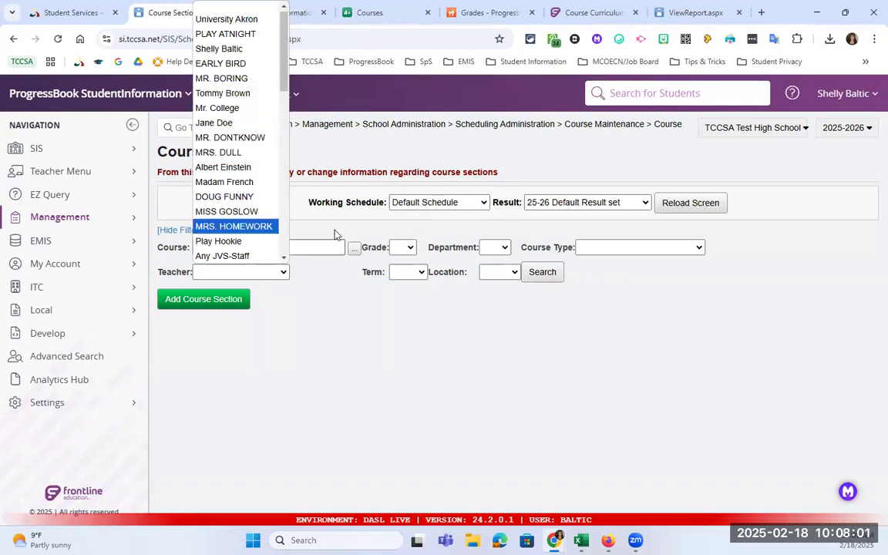
{"action": "left_click", "coordinate": [305, 248]}
{"action": "left_click_drag", "start_coordinate": [240, 247], "coordinate": [161, 250]}
{"action": "key", "text": "BackSpace"}
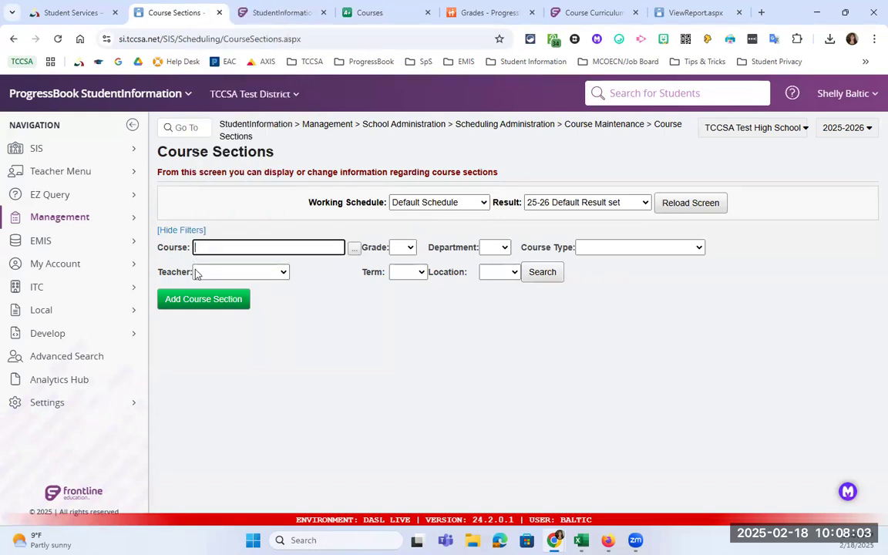
Search the course sections by one teacher and review the listed courses, terms, capacities and meeting times.
{"action": "left_click", "coordinate": [239, 273]}
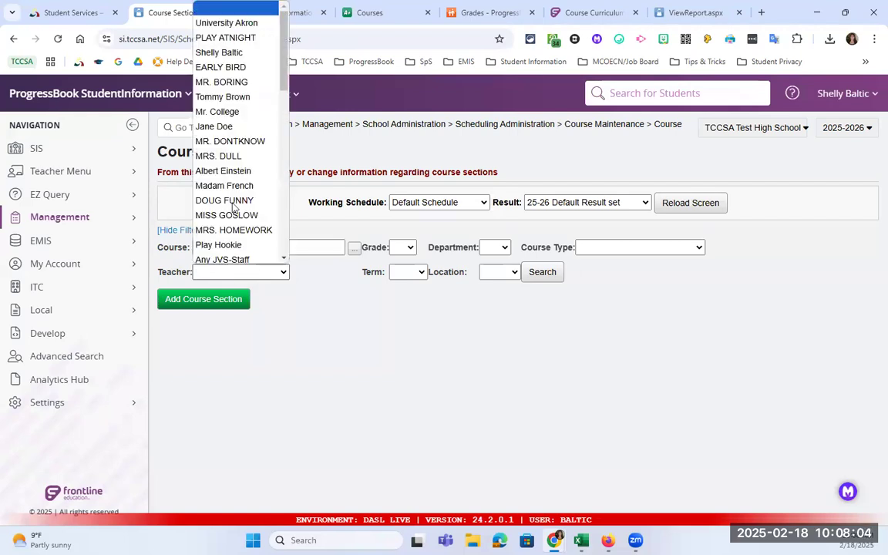
{"action": "left_click", "coordinate": [252, 138]}
{"action": "left_click", "coordinate": [541, 272]}
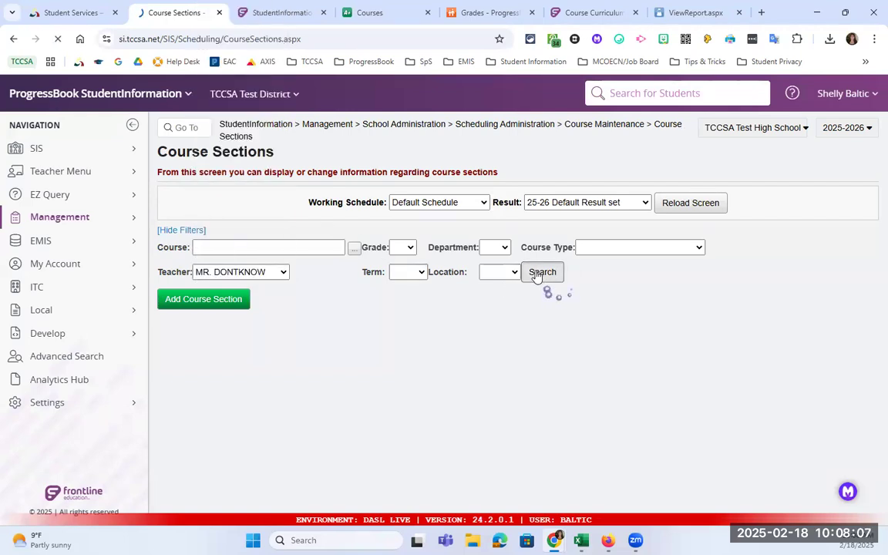
{"action": "scroll", "coordinate": [462, 286], "scroll_direction": "down", "scroll_amount": 4}
{"action": "scroll", "coordinate": [469, 272], "scroll_direction": "down", "scroll_amount": 3}
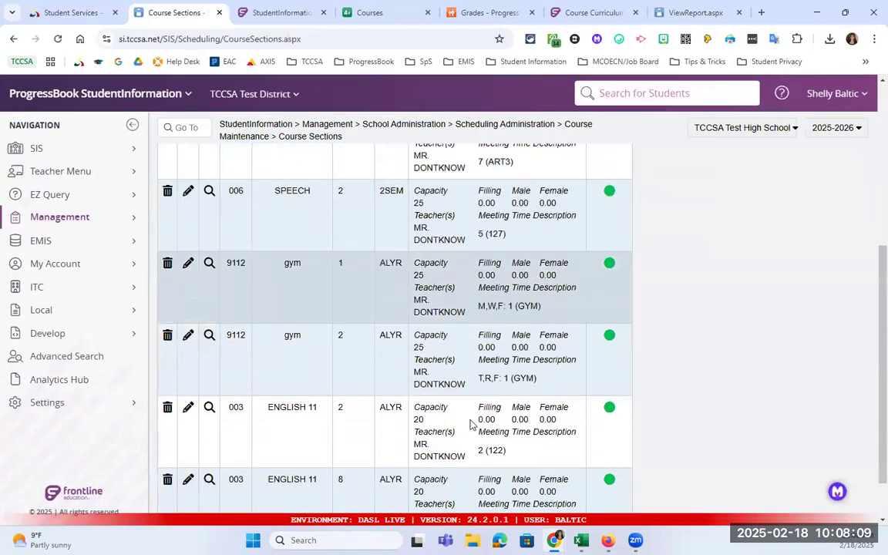
{"action": "scroll", "coordinate": [467, 356], "scroll_direction": "up", "scroll_amount": 5}
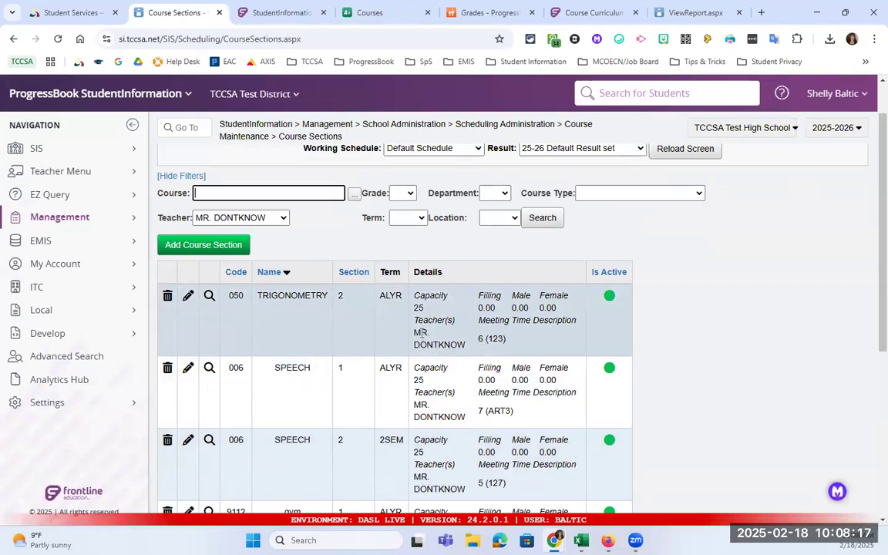
Clear the teacher filter and search the course sections for course 002 - ENGLISH 10.
{"action": "left_click", "coordinate": [266, 219]}
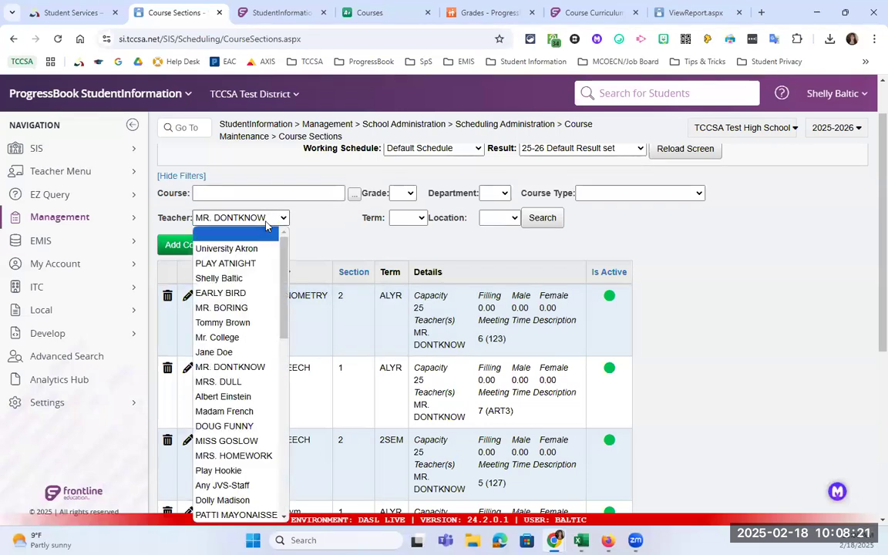
{"action": "left_click", "coordinate": [218, 190]}
{"action": "type", "text": "002"}
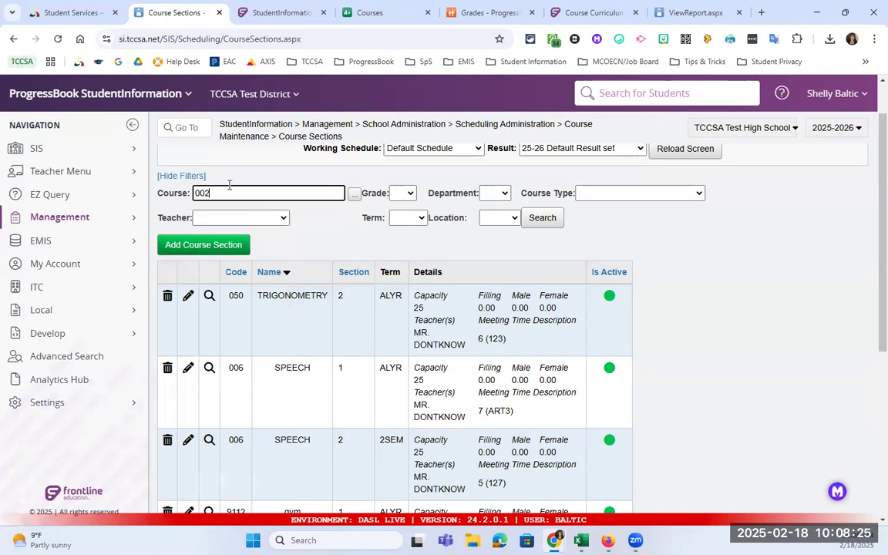
{"action": "left_click", "coordinate": [259, 212]}
{"action": "left_click", "coordinate": [543, 221]}
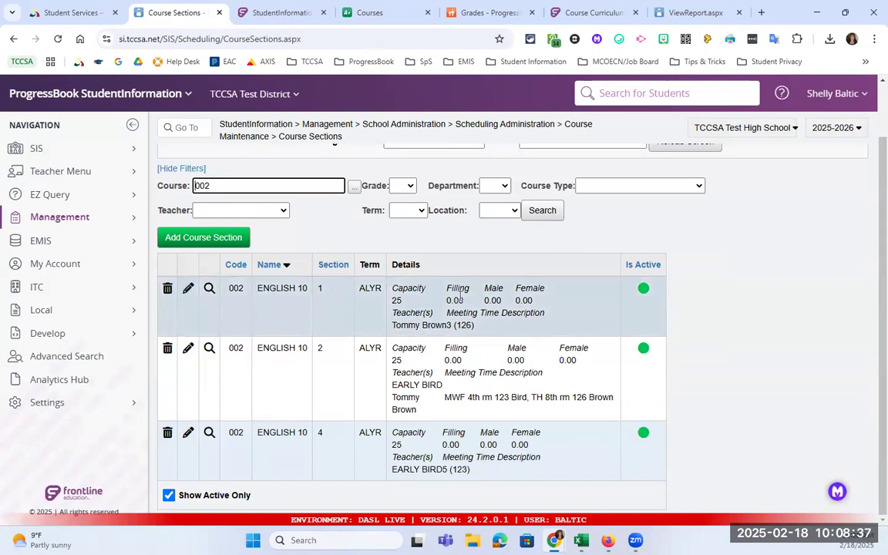
Review the teachers and meeting time descriptions of the ENGLISH 10 sections, and open section 1 for editing.
{"action": "left_click", "coordinate": [442, 324]}
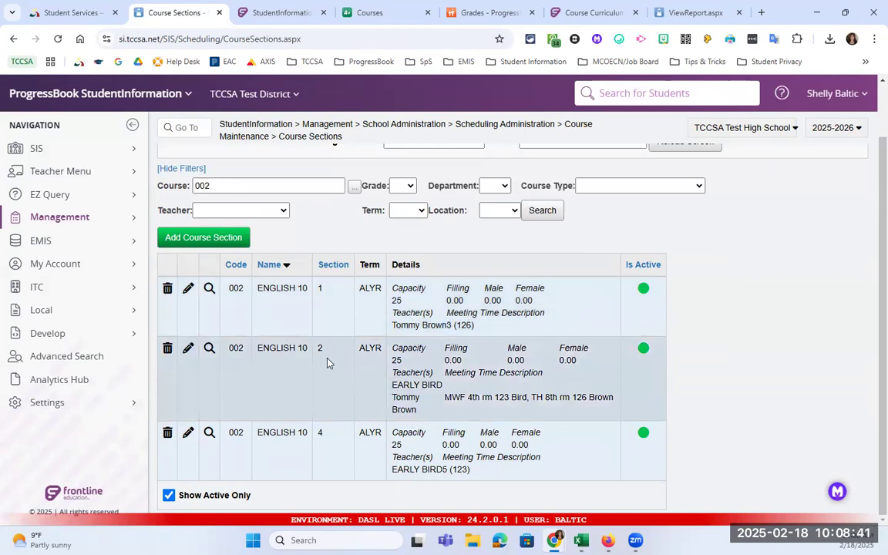
{"action": "left_click_drag", "start_coordinate": [444, 396], "coordinate": [505, 423]}
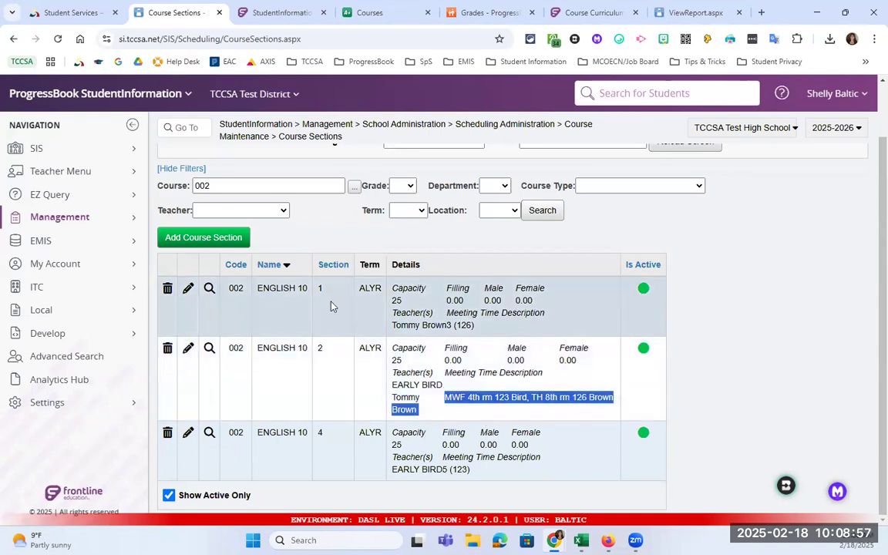
{"action": "left_click", "coordinate": [189, 289]}
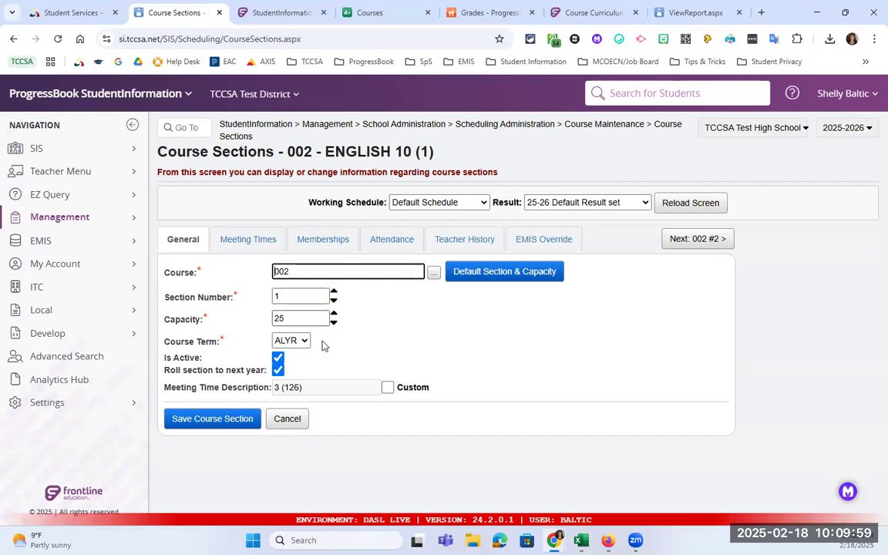
Review section 1's general settings, including the available course terms and the meeting time description.
{"action": "double_click", "coordinate": [222, 340]}
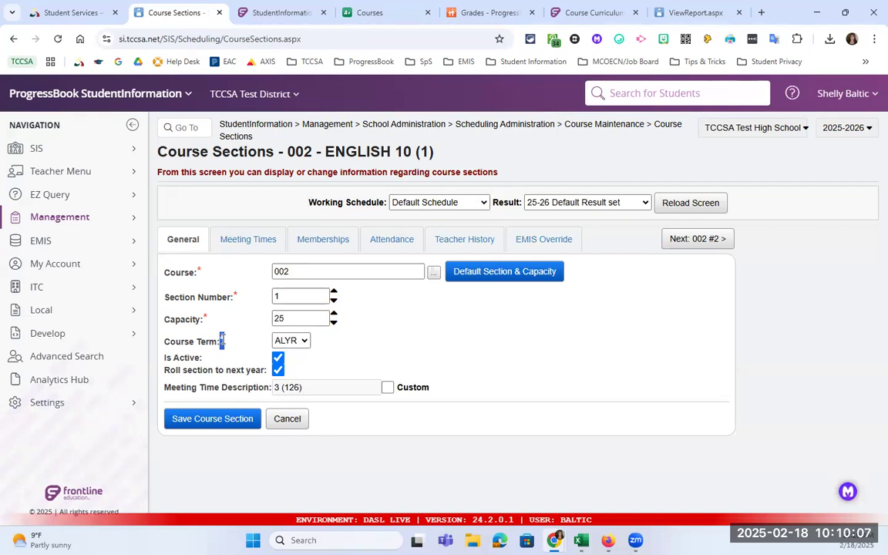
{"action": "left_click", "coordinate": [233, 345]}
{"action": "left_click", "coordinate": [299, 344]}
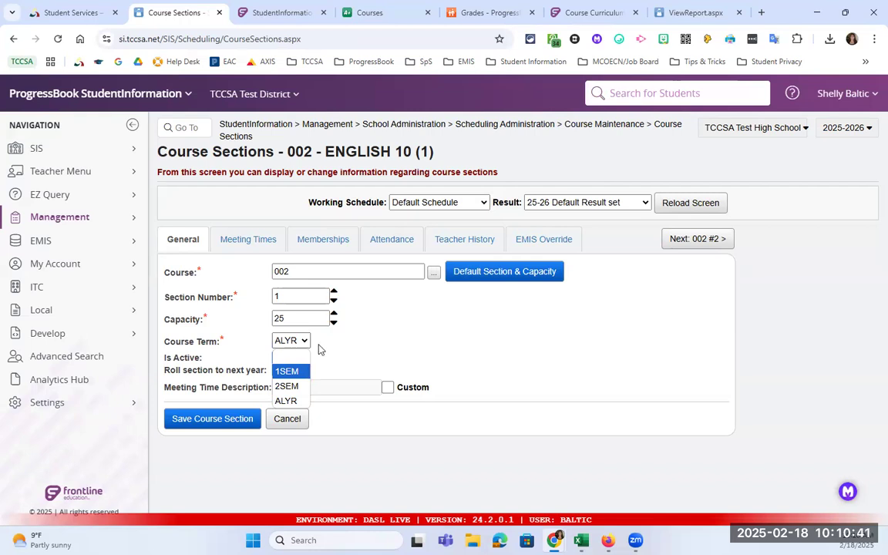
{"action": "left_click", "coordinate": [333, 365]}
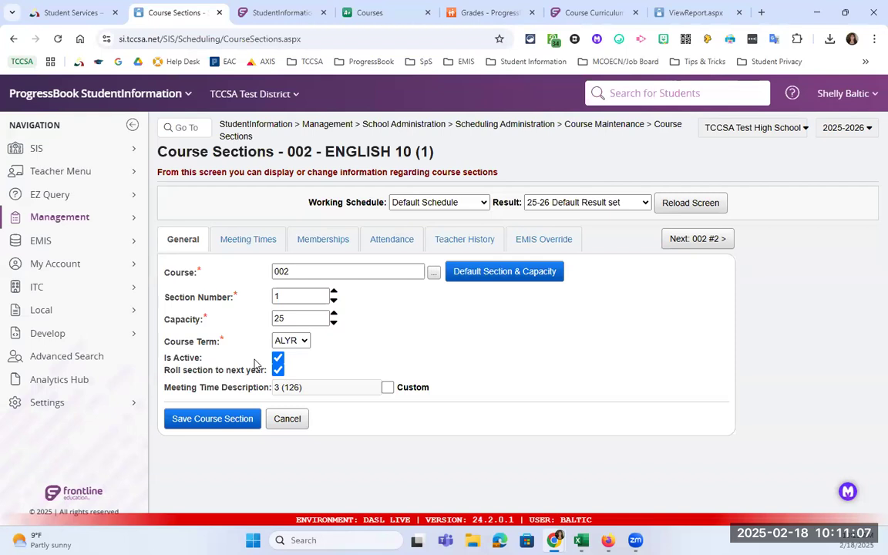
{"action": "left_click_drag", "start_coordinate": [171, 389], "coordinate": [229, 387]}
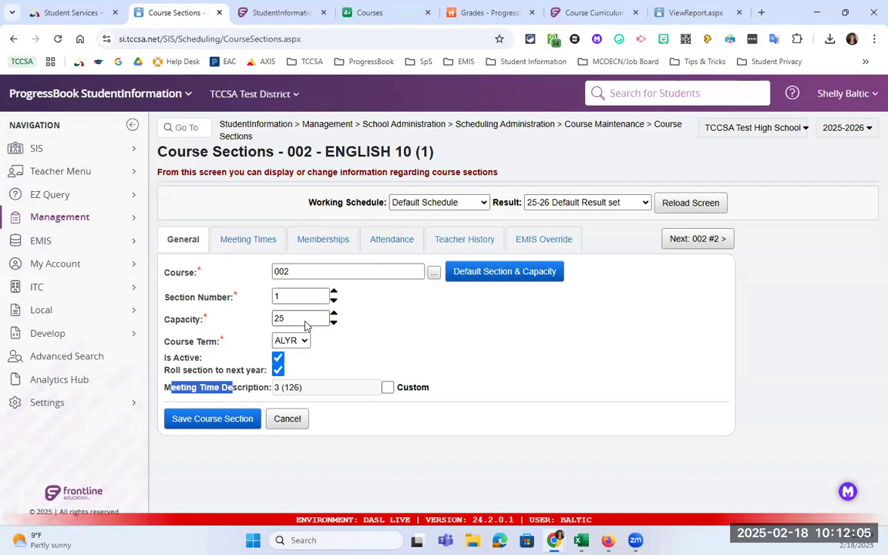
Examine the section's meeting time teacher, location and periods, and compare them with the meeting time description in its general settings.
{"action": "left_click", "coordinate": [250, 244]}
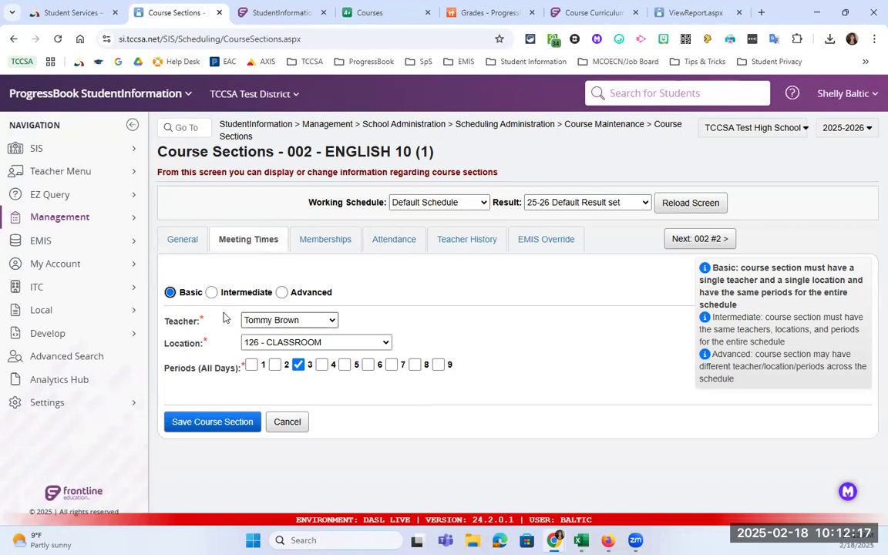
{"action": "left_click_drag", "start_coordinate": [199, 321], "coordinate": [237, 319]}
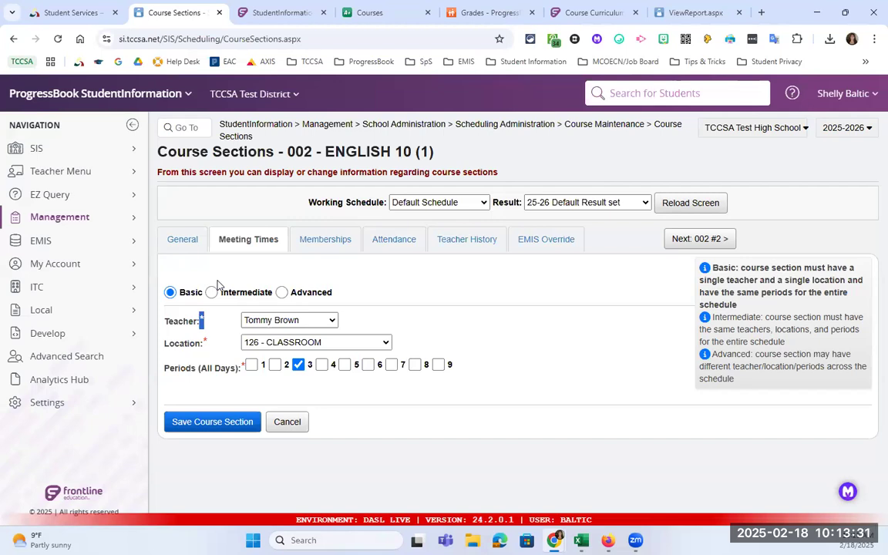
{"action": "left_click", "coordinate": [302, 342]}
{"action": "left_click", "coordinate": [307, 343]}
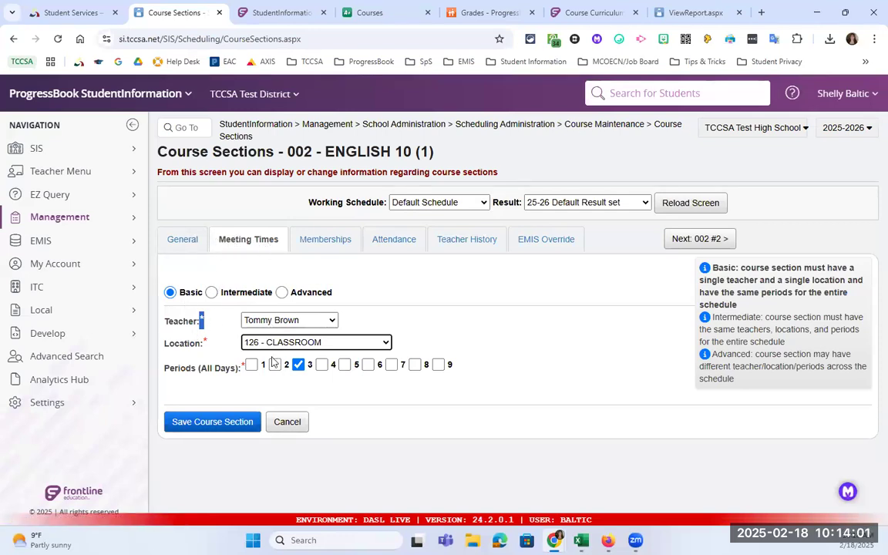
{"action": "left_click", "coordinate": [176, 236]}
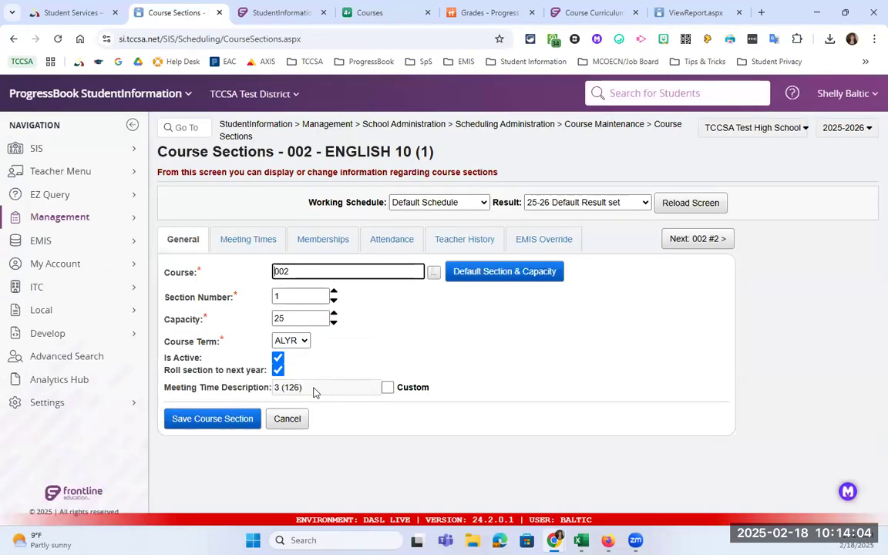
{"action": "left_click_drag", "start_coordinate": [313, 393], "coordinate": [274, 388]}
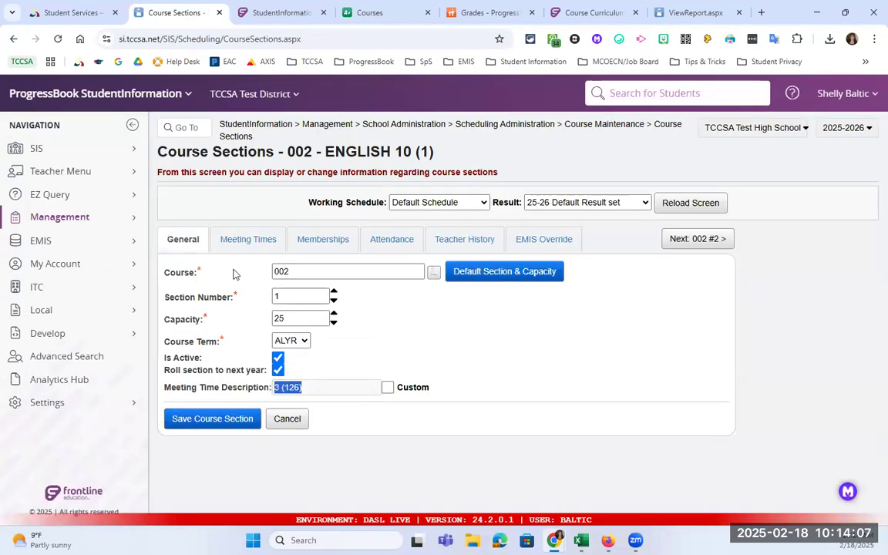
{"action": "left_click", "coordinate": [238, 243]}
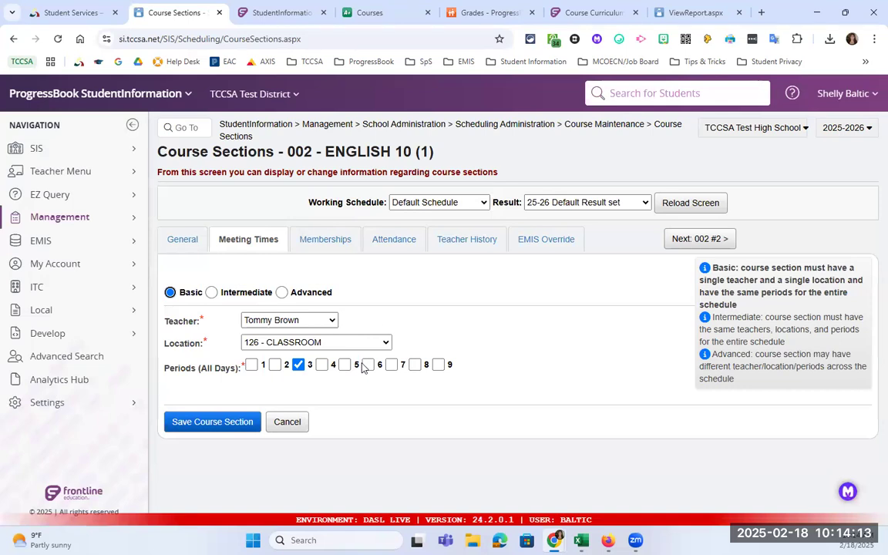
Try switching the section's meeting times to Intermediate mode and adding a meeting time.
{"action": "left_click", "coordinate": [345, 366]}
{"action": "left_click", "coordinate": [245, 297]}
{"action": "scroll", "coordinate": [304, 404], "scroll_direction": "down", "scroll_amount": 1}
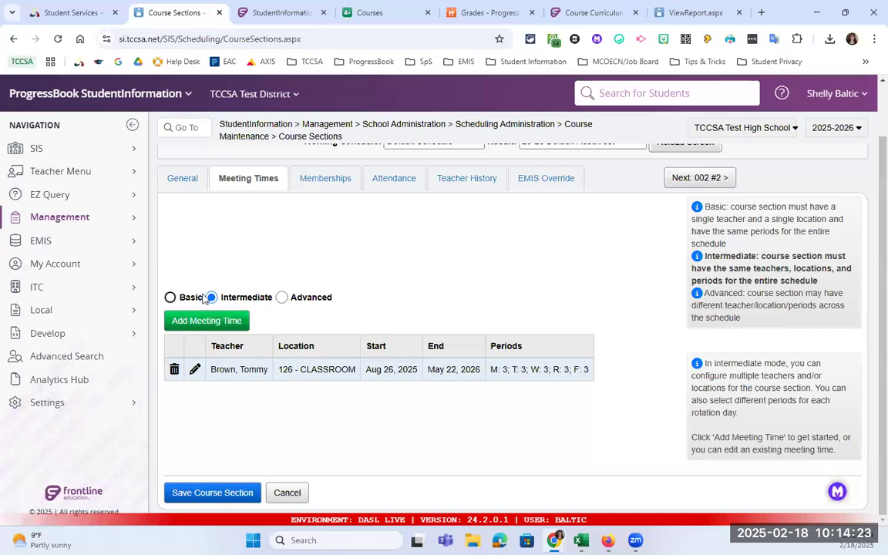
{"action": "left_click", "coordinate": [231, 319]}
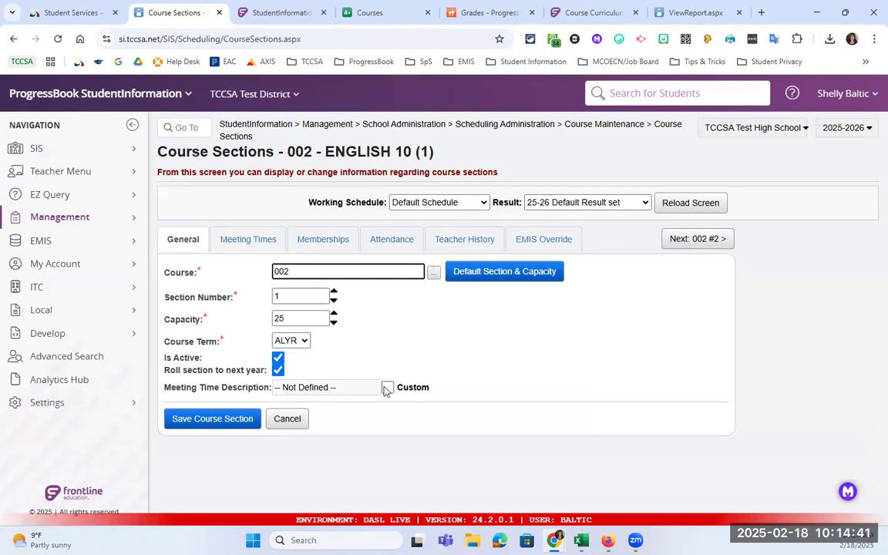
{"action": "left_click", "coordinate": [224, 238]}
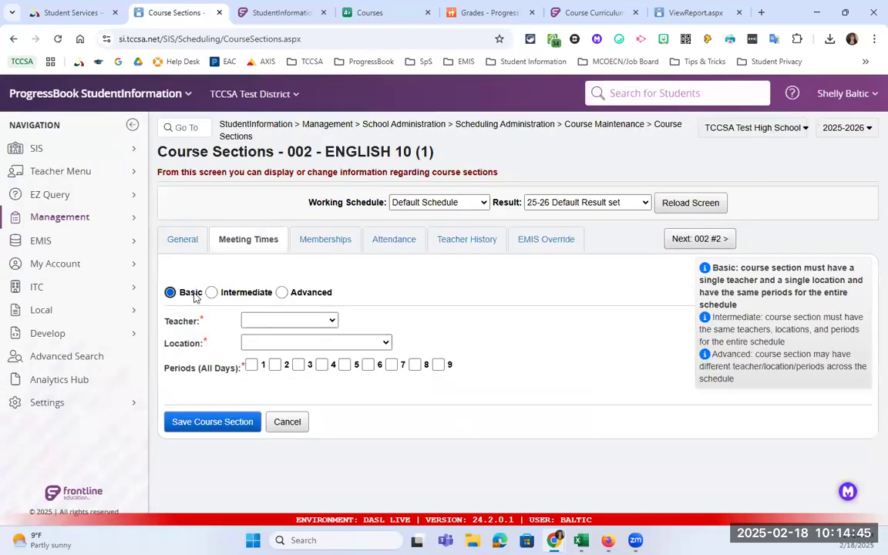
{"action": "left_click", "coordinate": [270, 321]}
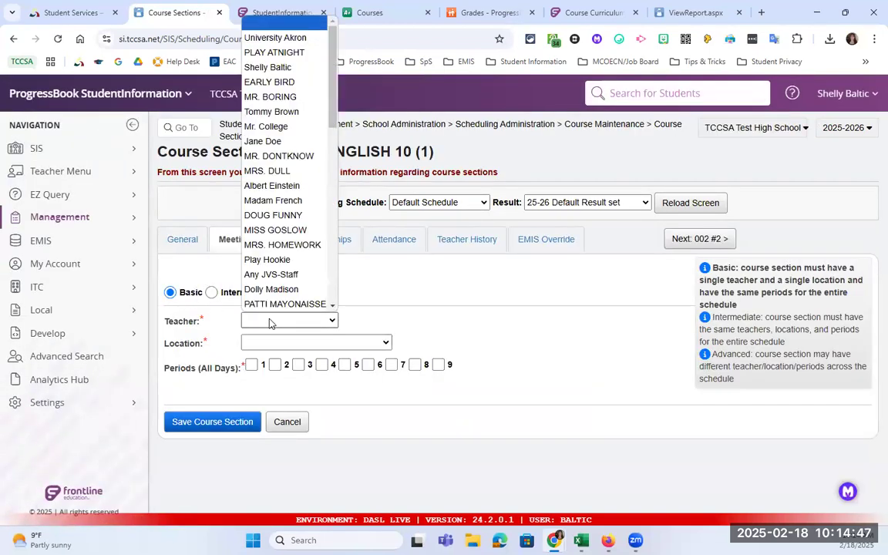
{"action": "left_click", "coordinate": [287, 421]}
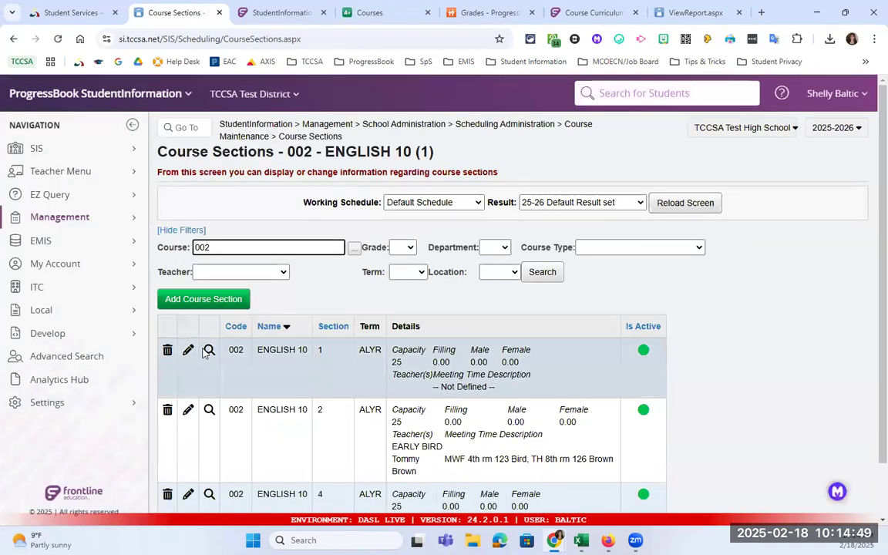
Reopen ENGLISH 10 section 1 for editing and browse the teachers available for its meeting times.
{"action": "left_click", "coordinate": [188, 350]}
{"action": "left_click", "coordinate": [261, 244]}
{"action": "left_click", "coordinate": [289, 320]}
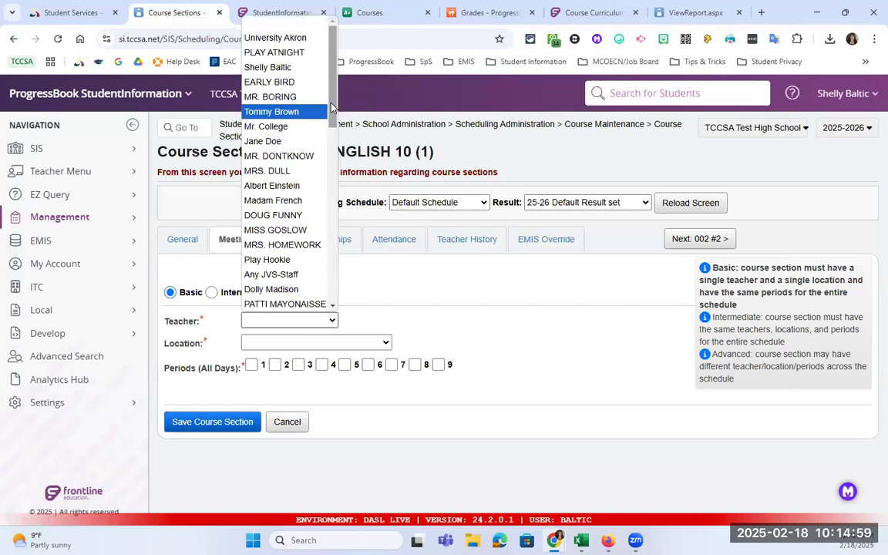
{"action": "left_click_drag", "start_coordinate": [331, 107], "coordinate": [329, 207]}
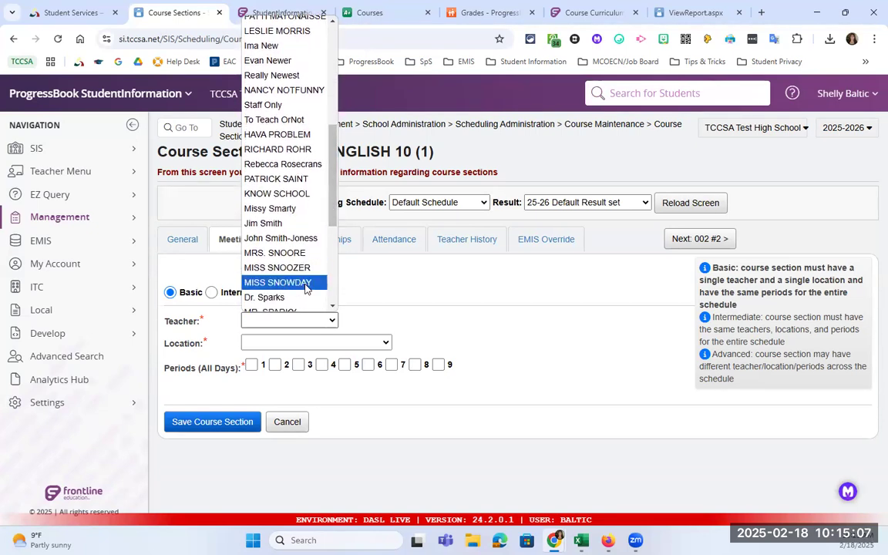
Look up the teachers, periods and rooms of the ENGLISH 10 sections in the Section Summary by Report Period report.
{"action": "left_click", "coordinate": [678, 13]}
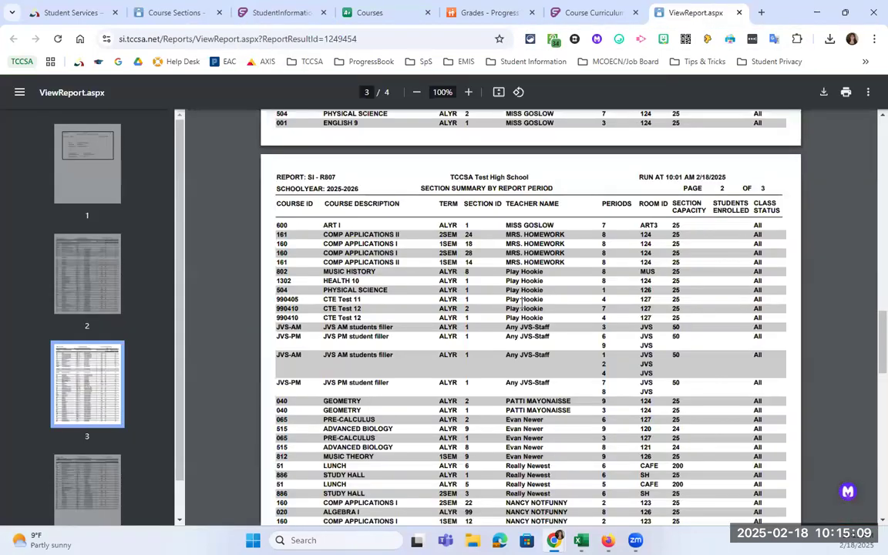
{"action": "scroll", "coordinate": [459, 298], "scroll_direction": "up", "scroll_amount": 1}
{"action": "scroll", "coordinate": [458, 297], "scroll_direction": "up", "scroll_amount": 10}
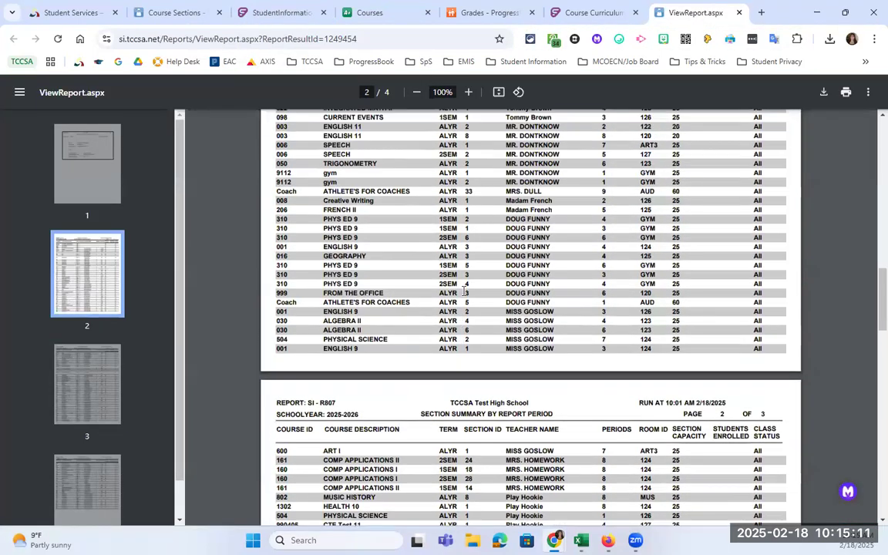
{"action": "scroll", "coordinate": [458, 286], "scroll_direction": "down", "scroll_amount": 2}
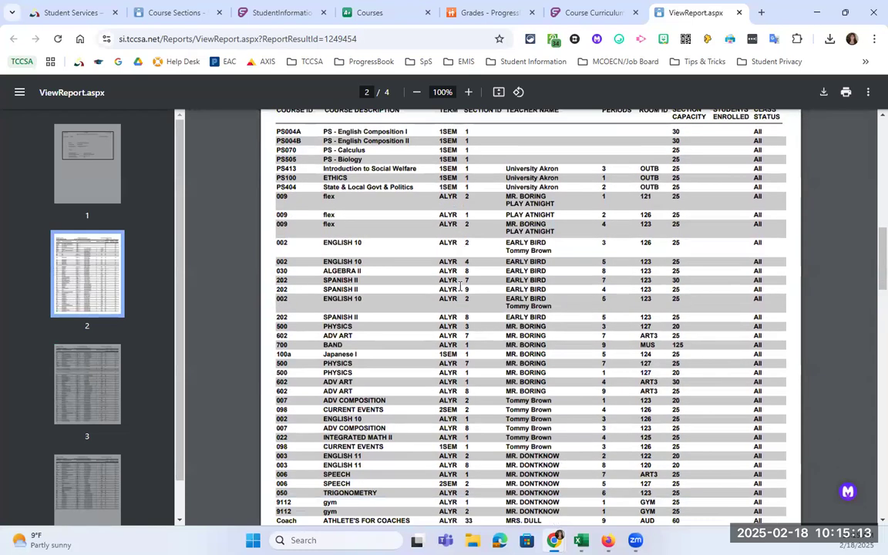
{"action": "scroll", "coordinate": [460, 287], "scroll_direction": "down", "scroll_amount": 2}
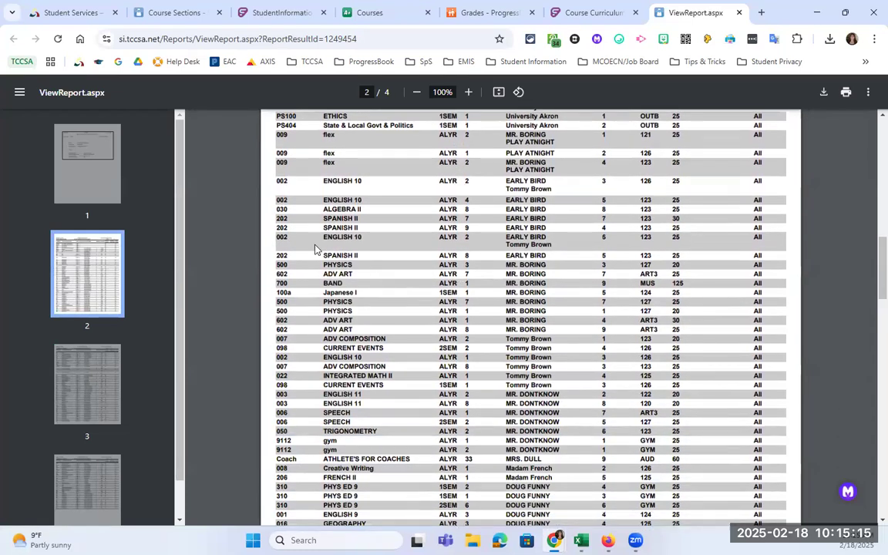
Set section 1's basic meeting time to an assigned teacher, location 126 - CLASSROOM and period 3.
{"action": "left_click", "coordinate": [177, 14]}
{"action": "left_click", "coordinate": [293, 321]}
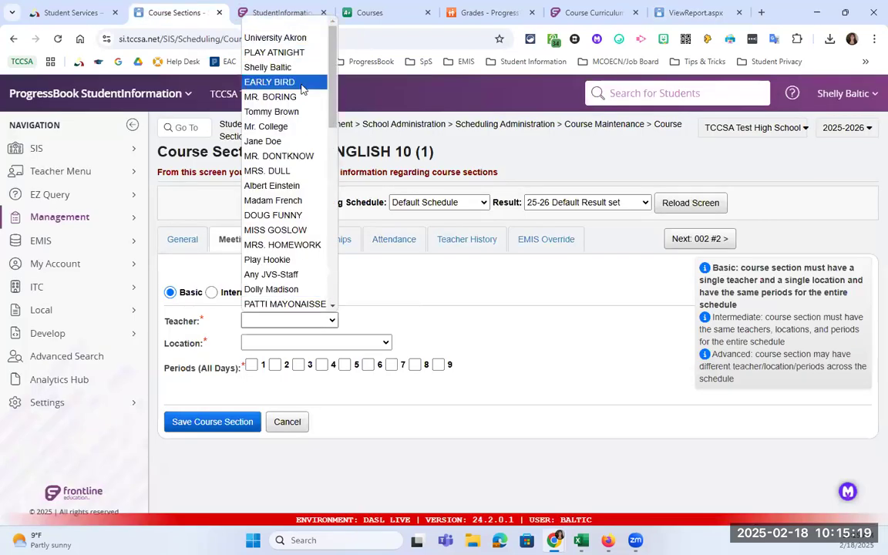
{"action": "left_click", "coordinate": [271, 82]}
{"action": "left_click", "coordinate": [331, 342]}
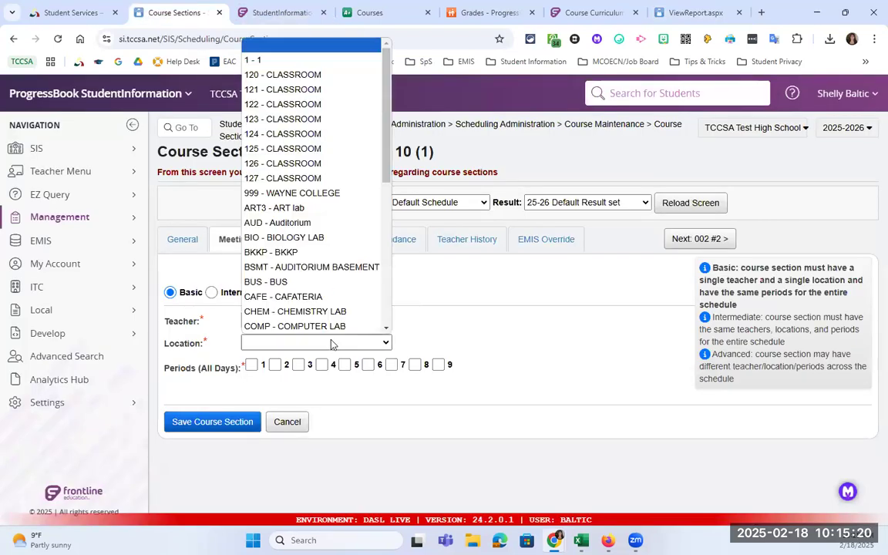
{"action": "left_click", "coordinate": [341, 170]}
{"action": "left_click", "coordinate": [298, 365]}
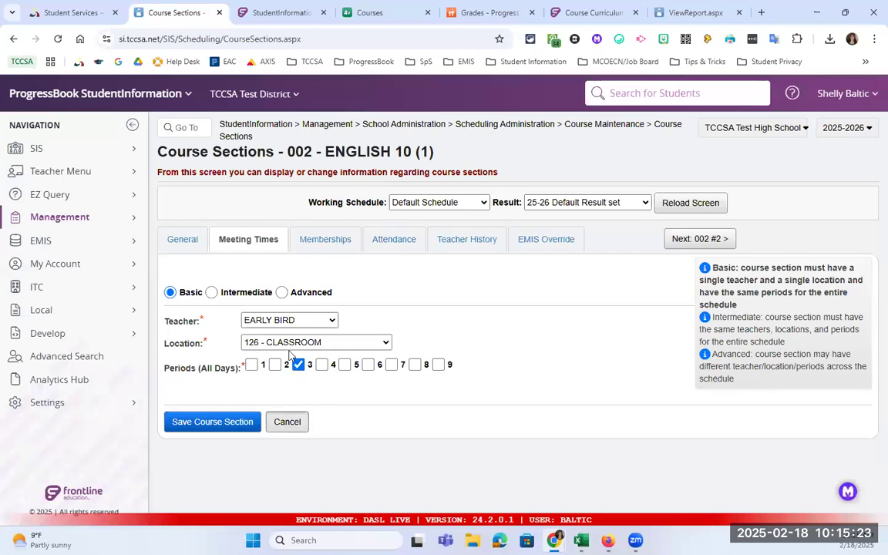
Review the section's course group memberships and the periods for which attendance is collected each day.
{"action": "left_click", "coordinate": [325, 244]}
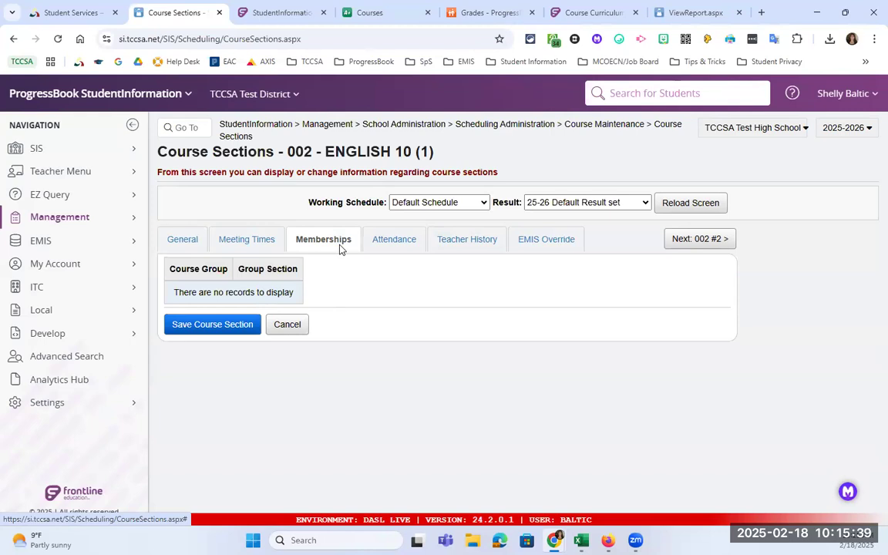
{"action": "left_click", "coordinate": [258, 245]}
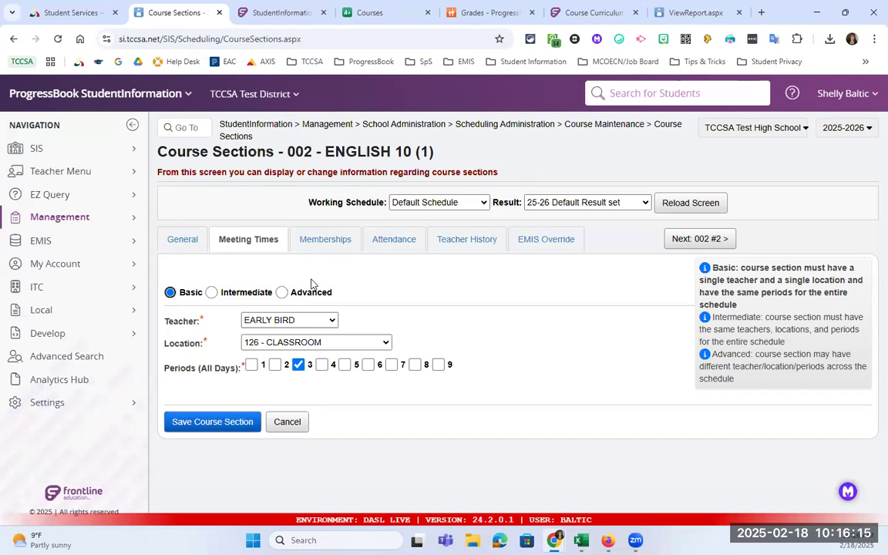
{"action": "left_click", "coordinate": [341, 243]}
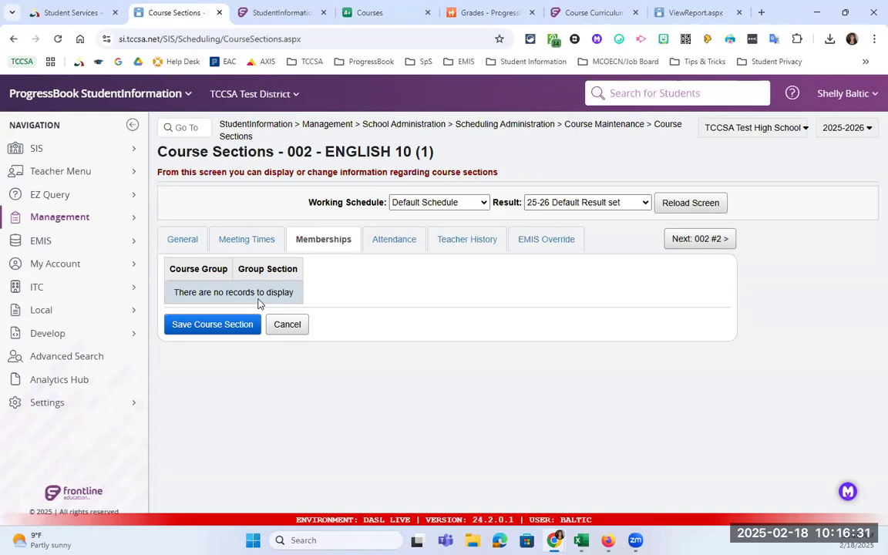
{"action": "left_click", "coordinate": [400, 245]}
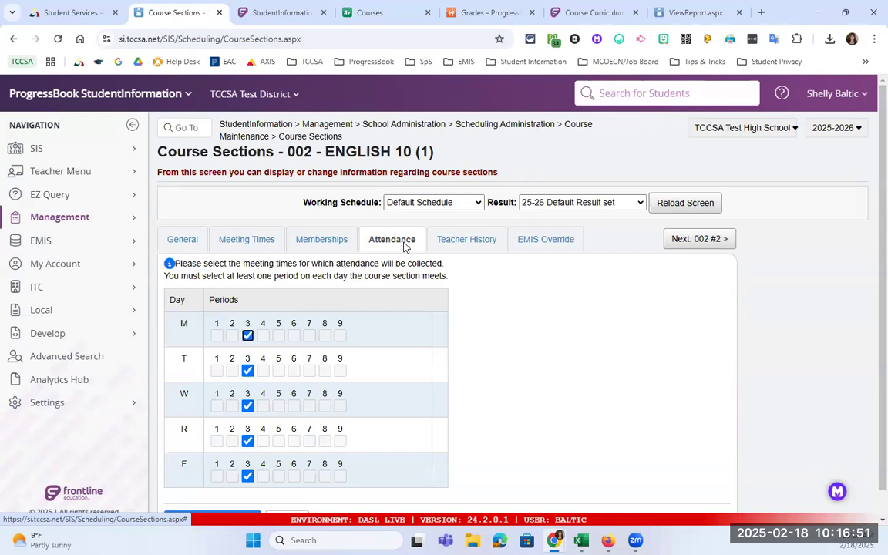
{"action": "scroll", "coordinate": [372, 356], "scroll_direction": "down", "scroll_amount": 1}
{"action": "scroll", "coordinate": [373, 357], "scroll_direction": "up", "scroll_amount": 1}
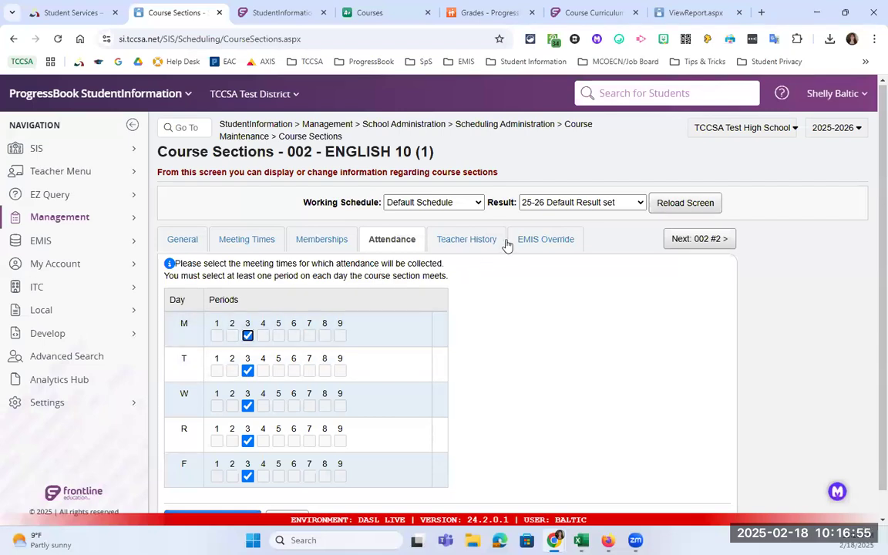
Try to set the lead teacher's end date to 02/20/2026 in the section's teacher history.
{"action": "left_click", "coordinate": [467, 240]}
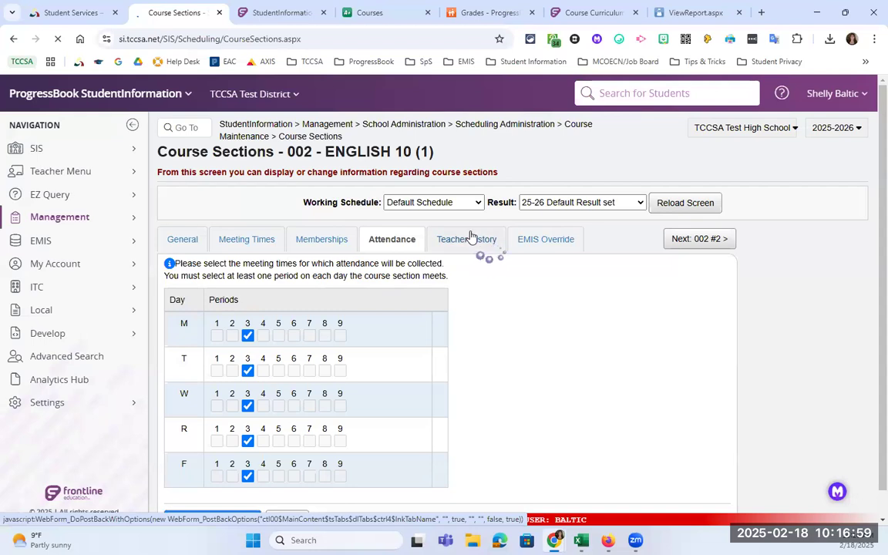
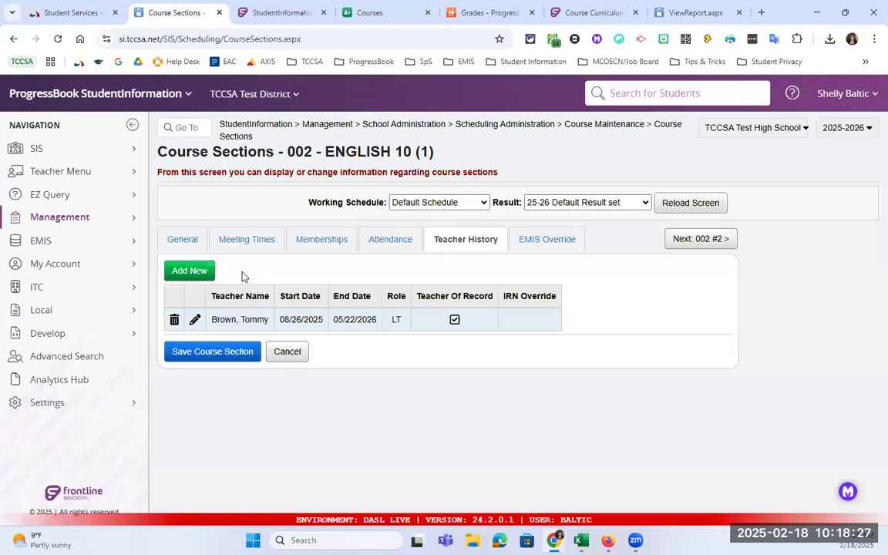
{"action": "left_click", "coordinate": [194, 321]}
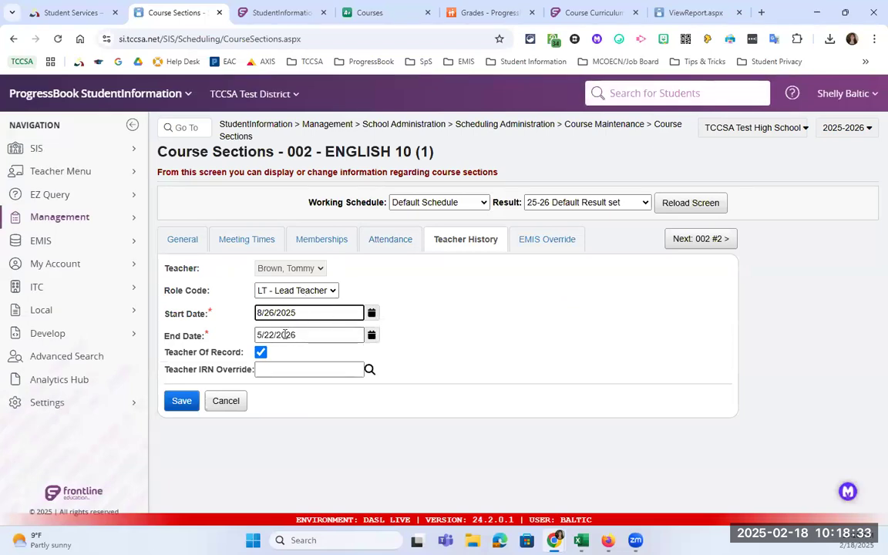
{"action": "left_click", "coordinate": [370, 335]}
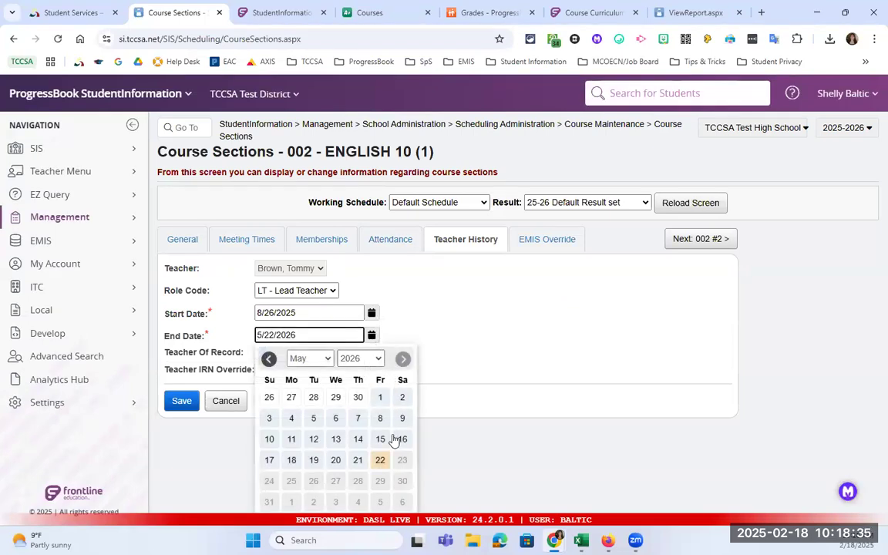
{"action": "left_click", "coordinate": [311, 359]}
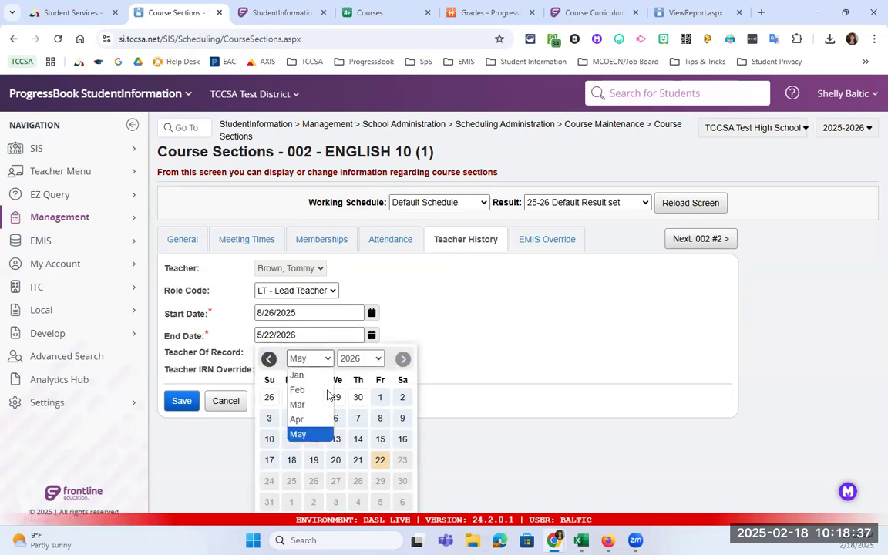
{"action": "left_click", "coordinate": [316, 389]}
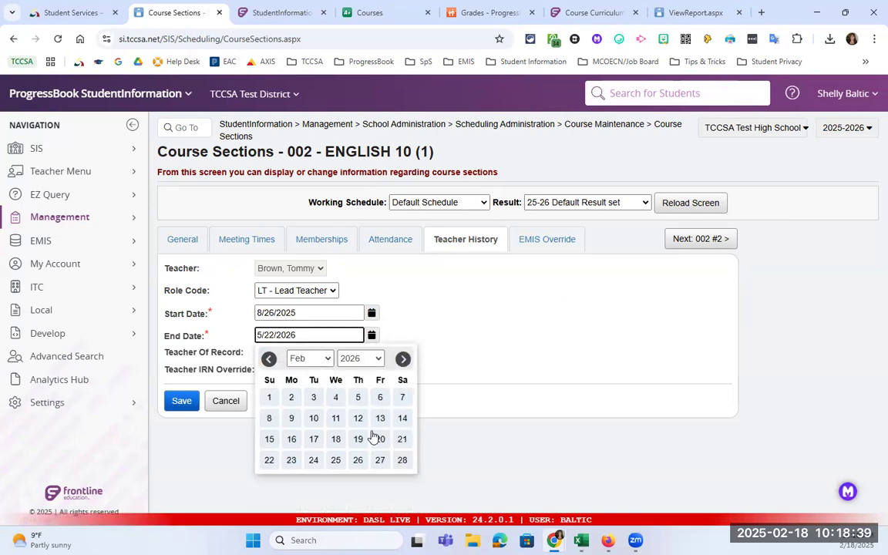
{"action": "left_click", "coordinate": [359, 359]}
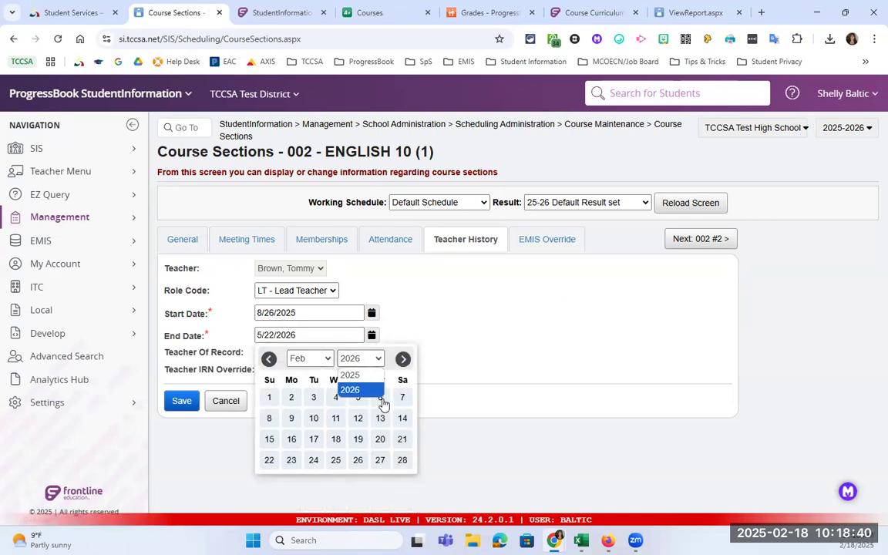
{"action": "left_click", "coordinate": [382, 437]}
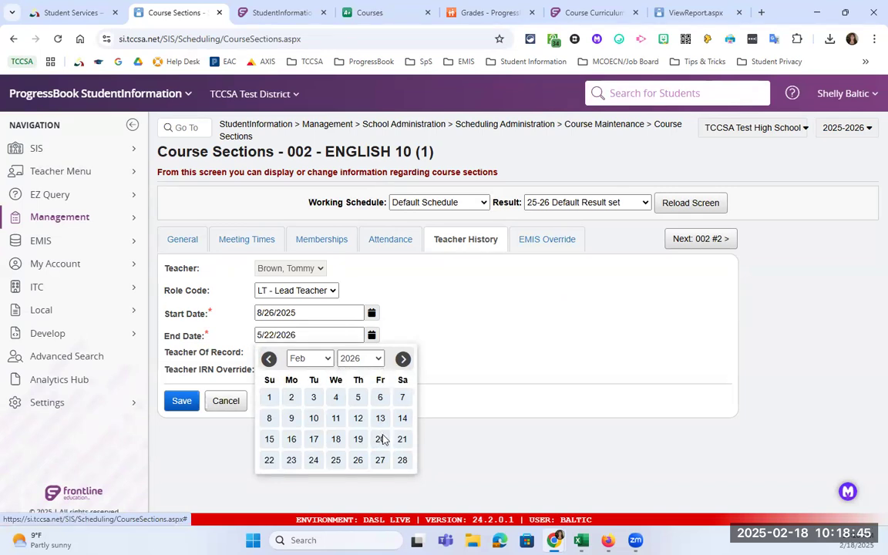
{"action": "left_click", "coordinate": [380, 438]}
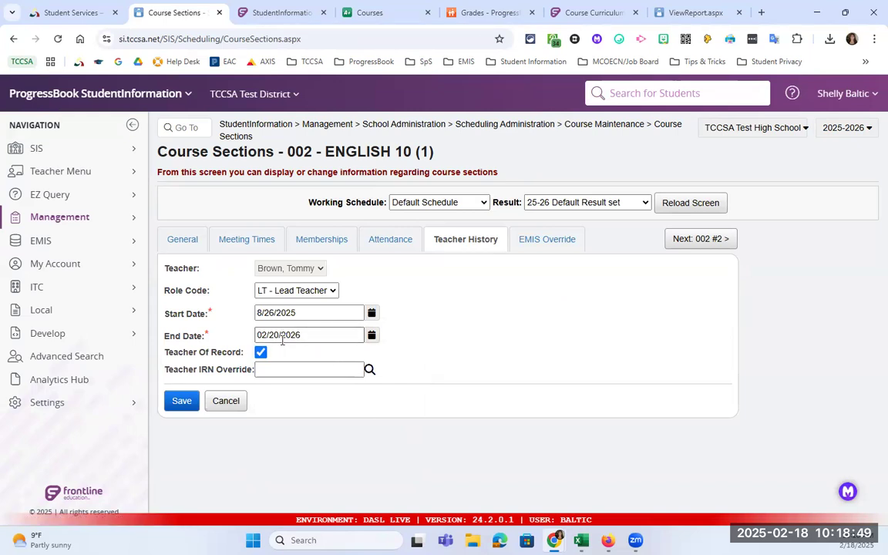
{"action": "left_click", "coordinate": [193, 399]}
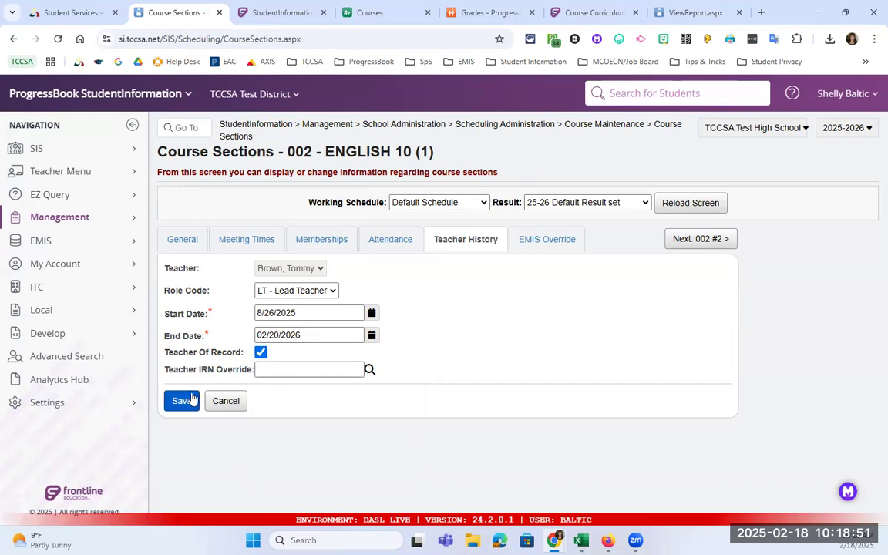
{"action": "left_click", "coordinate": [239, 402]}
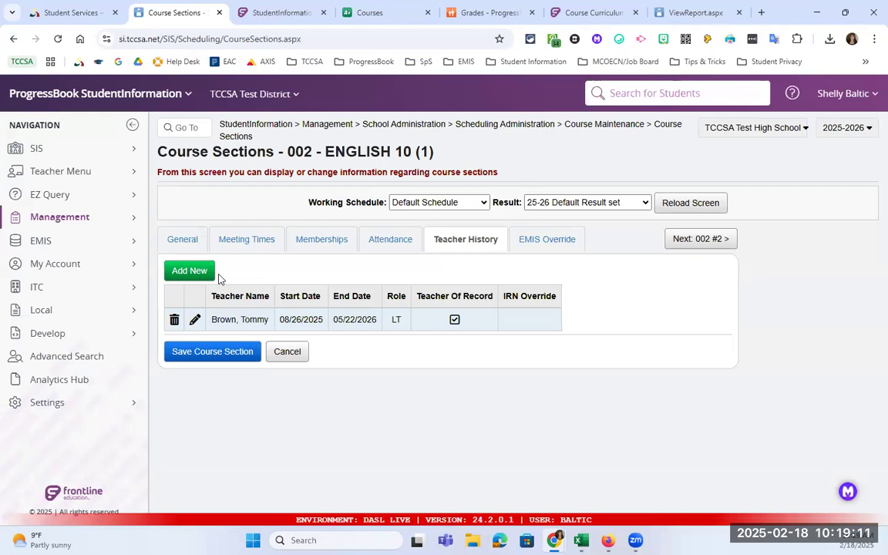
Review the role codes available for the teacher's entry in the section's teacher history.
{"action": "double_click", "coordinate": [395, 319]}
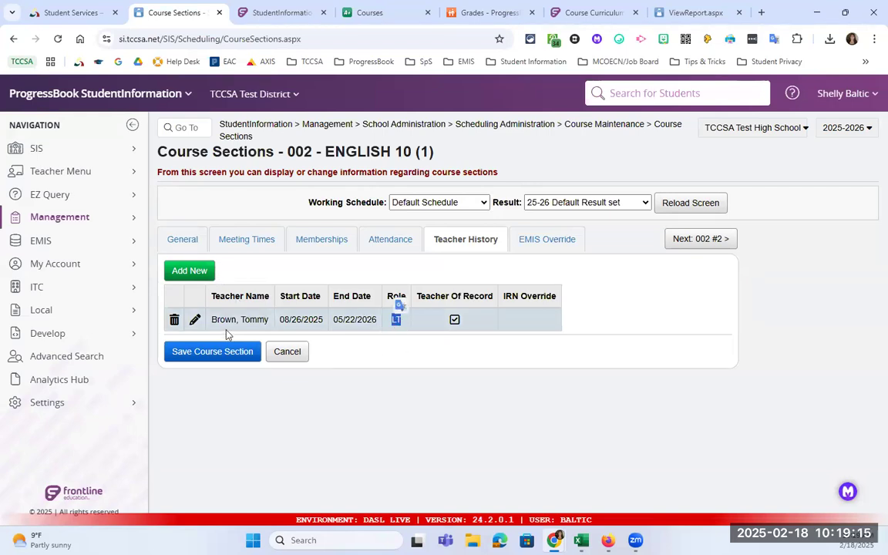
{"action": "left_click", "coordinate": [194, 320]}
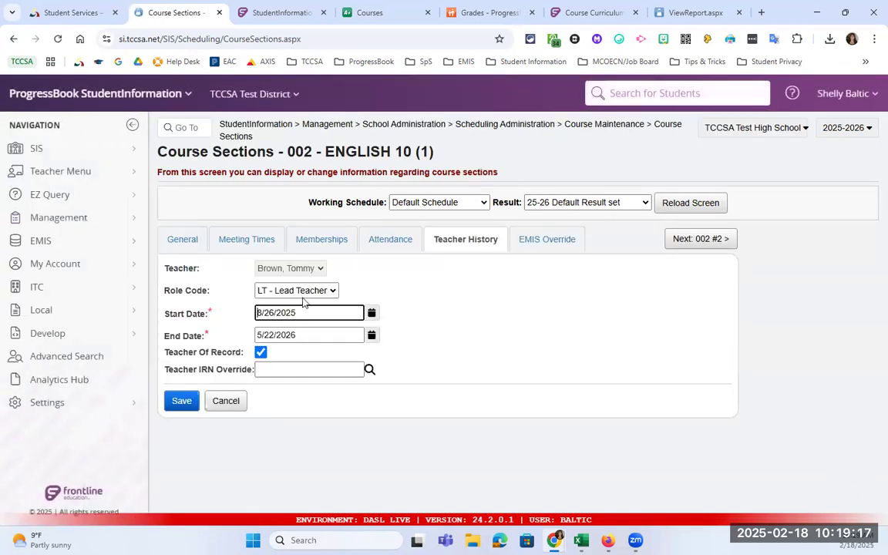
{"action": "left_click", "coordinate": [330, 290]}
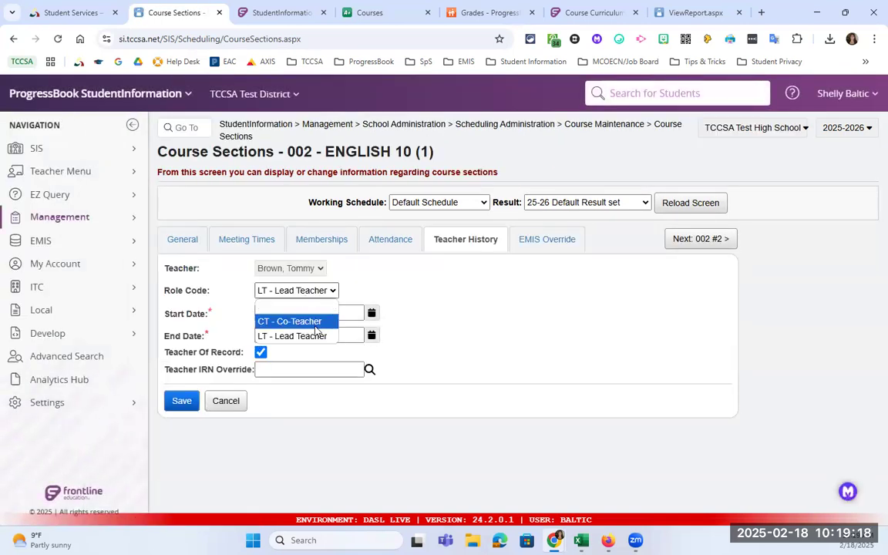
{"action": "left_click", "coordinate": [376, 287]}
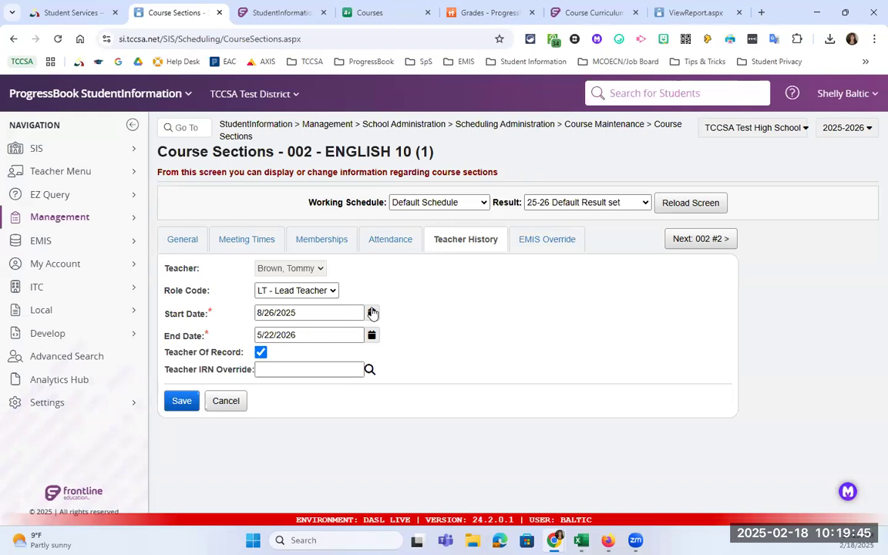
{"action": "left_click", "coordinate": [458, 243]}
Set the section's basic meeting time teacher to the lead teacher listed in the teacher history, and recheck that history.
{"action": "left_click", "coordinate": [257, 243]}
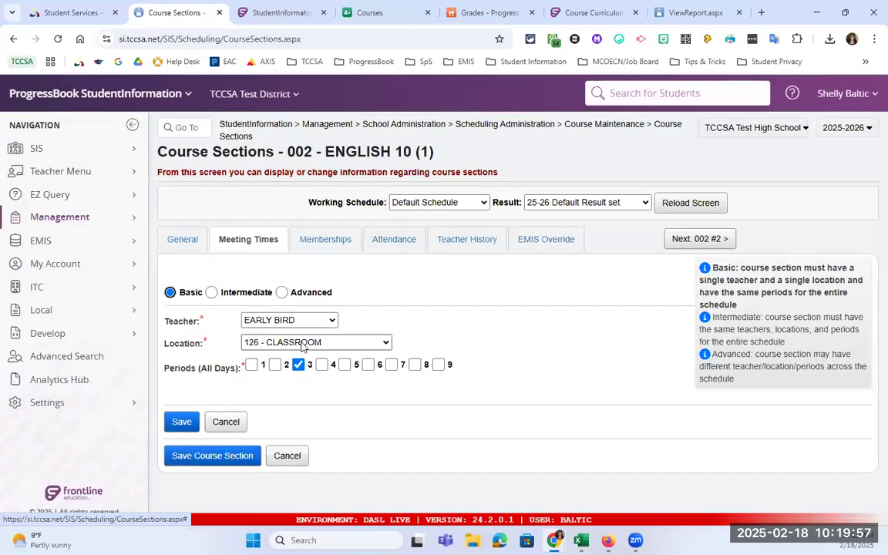
{"action": "left_click", "coordinate": [301, 322]}
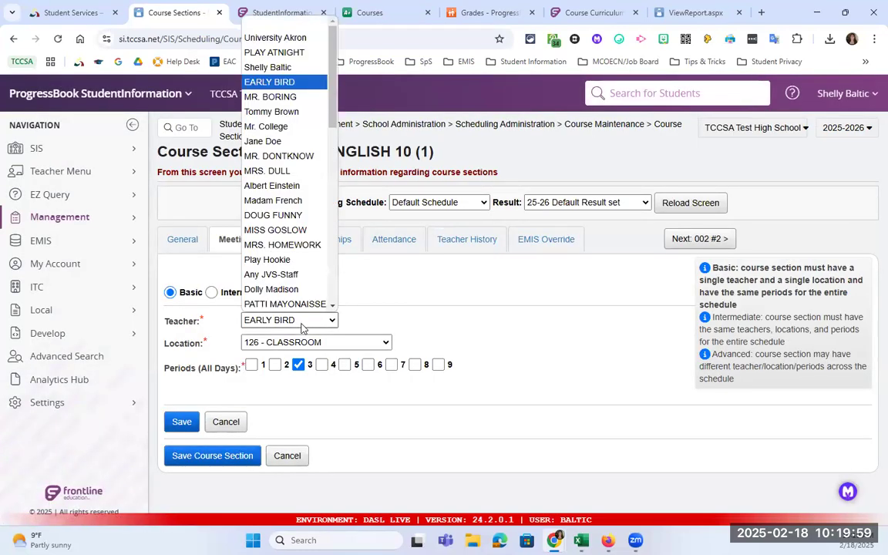
{"action": "left_click", "coordinate": [295, 115]}
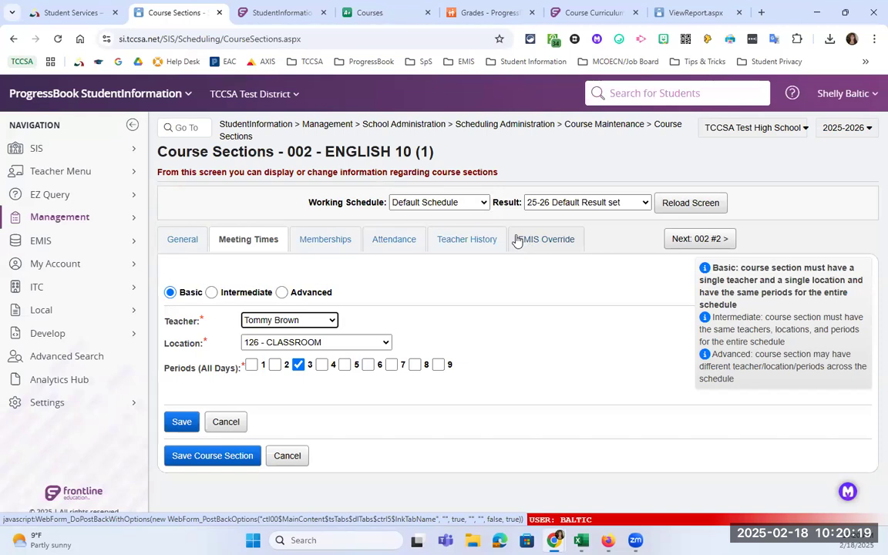
{"action": "left_click", "coordinate": [472, 244]}
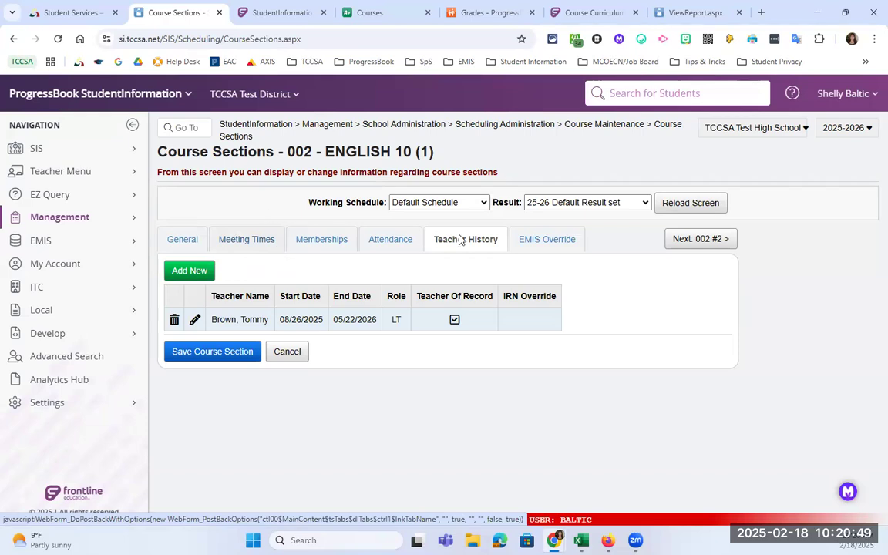
Examine the section's EMIS Override fields, including the student population options, locations and start and stop dates.
{"action": "left_click", "coordinate": [570, 242]}
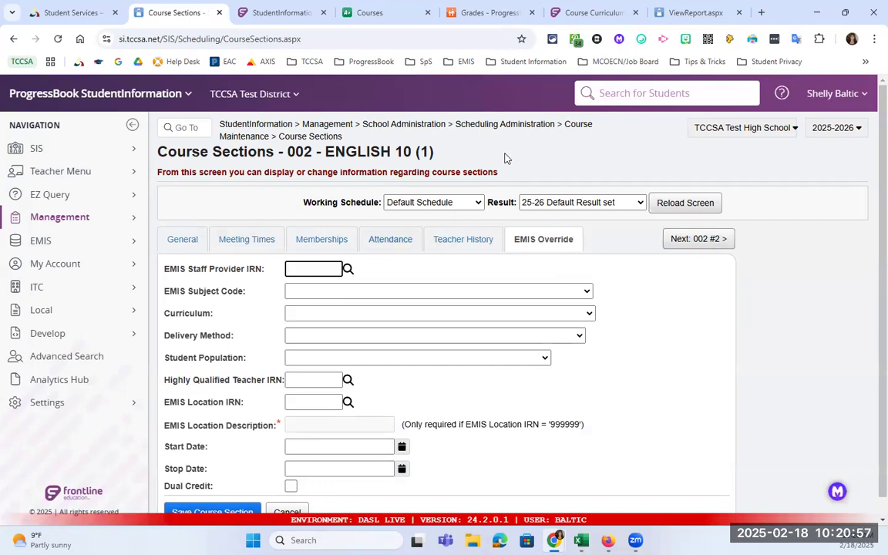
{"action": "left_click", "coordinate": [316, 151]}
{"action": "left_click_drag", "start_coordinate": [316, 151], "coordinate": [287, 151]}
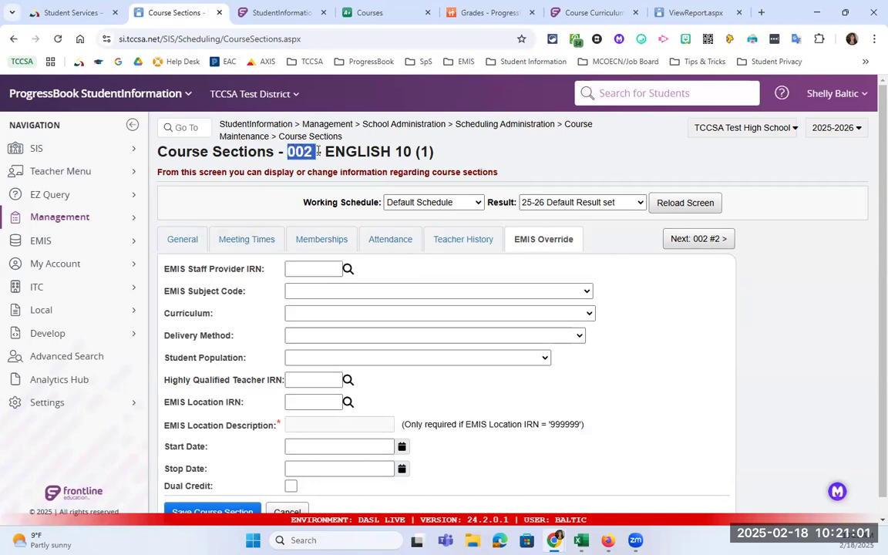
{"action": "left_click", "coordinate": [318, 358]}
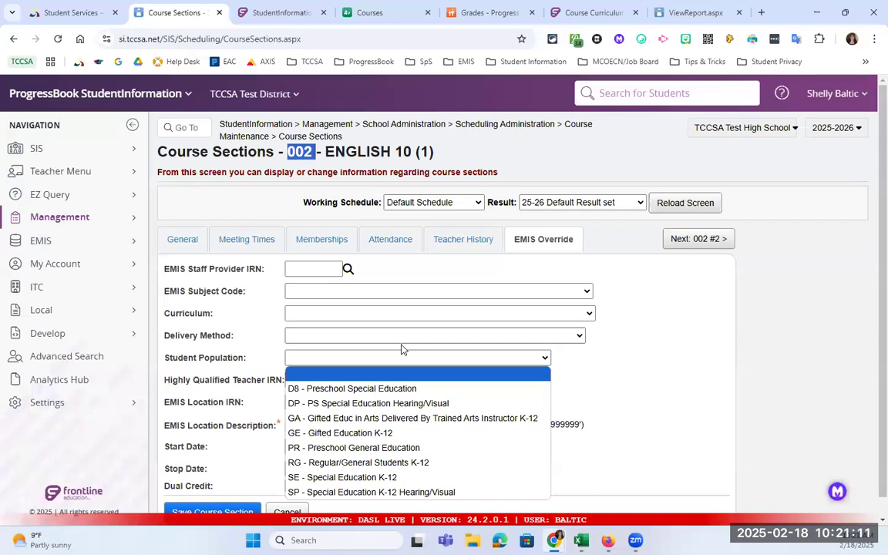
{"action": "left_click", "coordinate": [644, 313]}
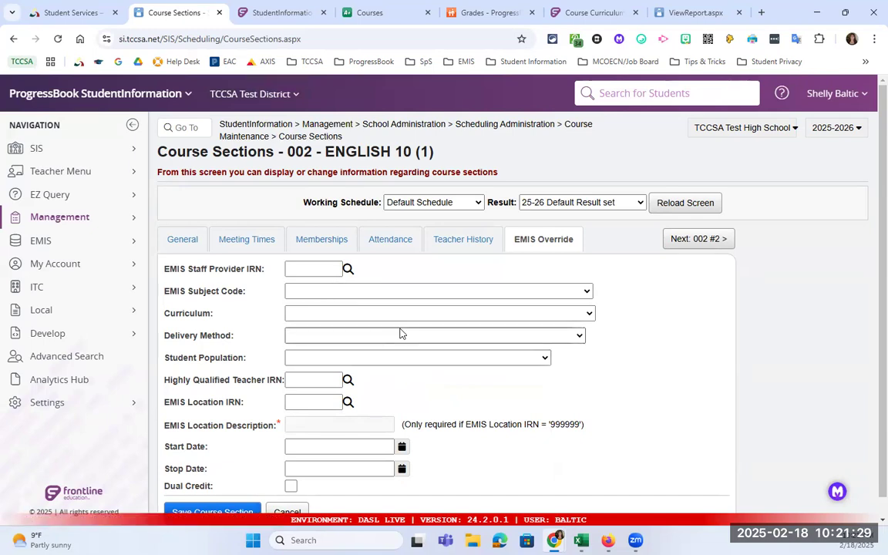
{"action": "scroll", "coordinate": [398, 325], "scroll_direction": "down", "scroll_amount": 1}
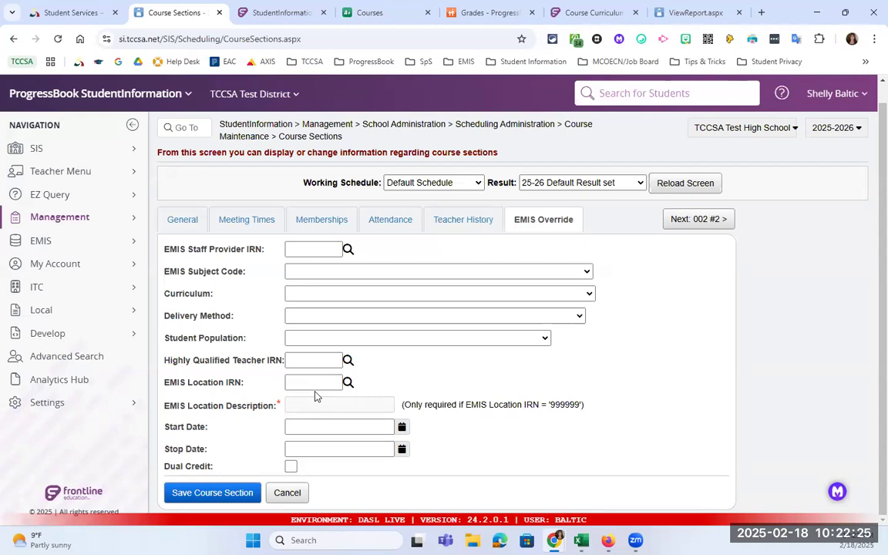
Recheck ENGLISH 10 section 1's meeting times and save the course section.
{"action": "left_click", "coordinate": [274, 221]}
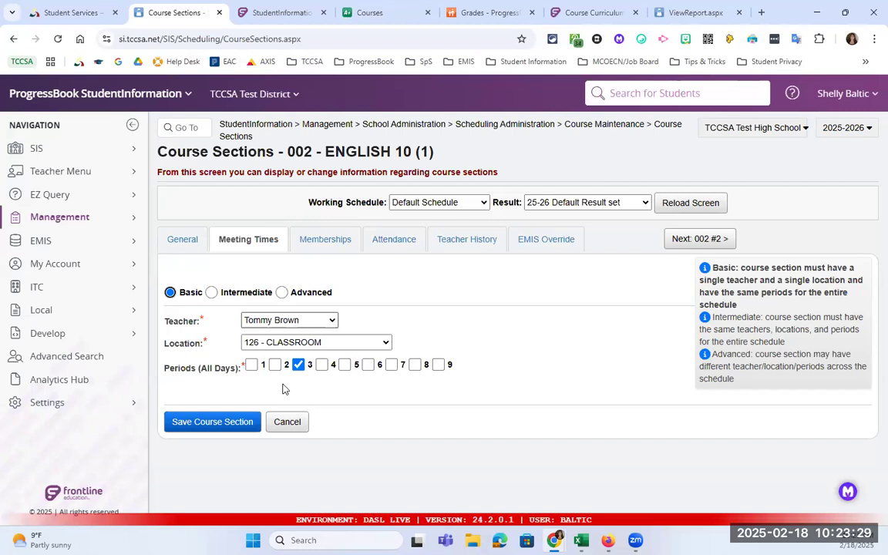
{"action": "left_click", "coordinate": [300, 424]}
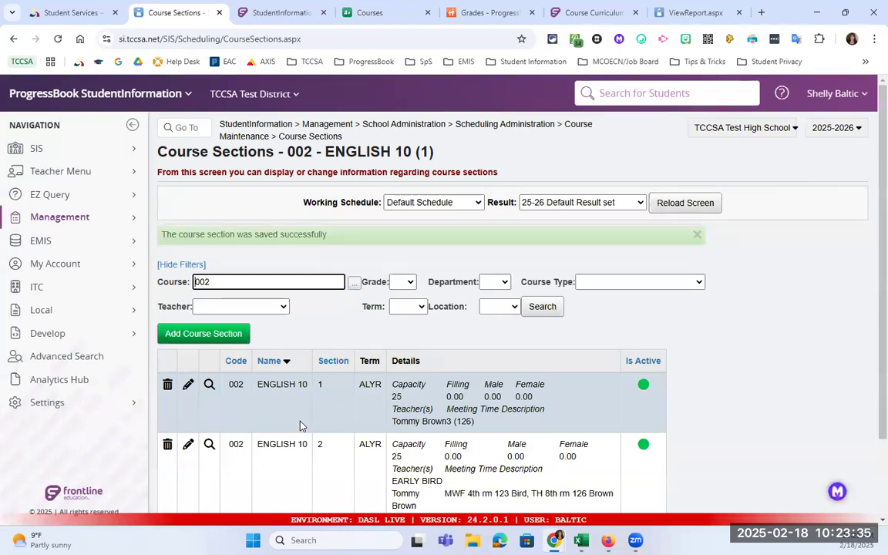
Review the ENGLISH 10 section list and the general settings for adding another section, without saving a new one.
{"action": "scroll", "coordinate": [416, 331], "scroll_direction": "down", "scroll_amount": 2}
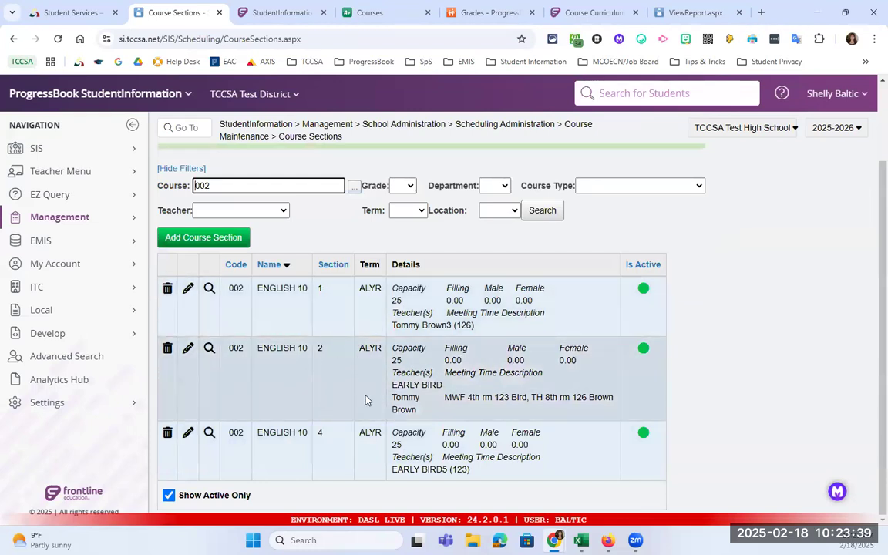
{"action": "left_click", "coordinate": [231, 247]}
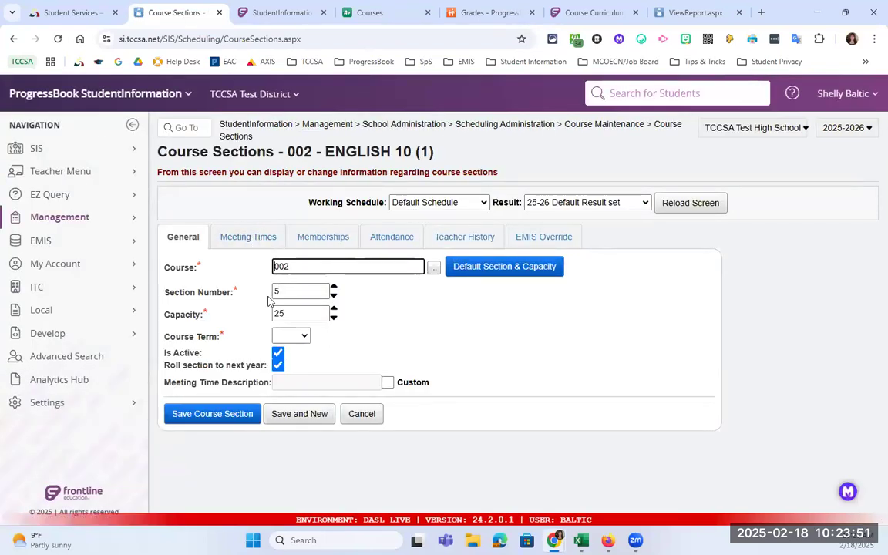
{"action": "left_click", "coordinate": [368, 415]}
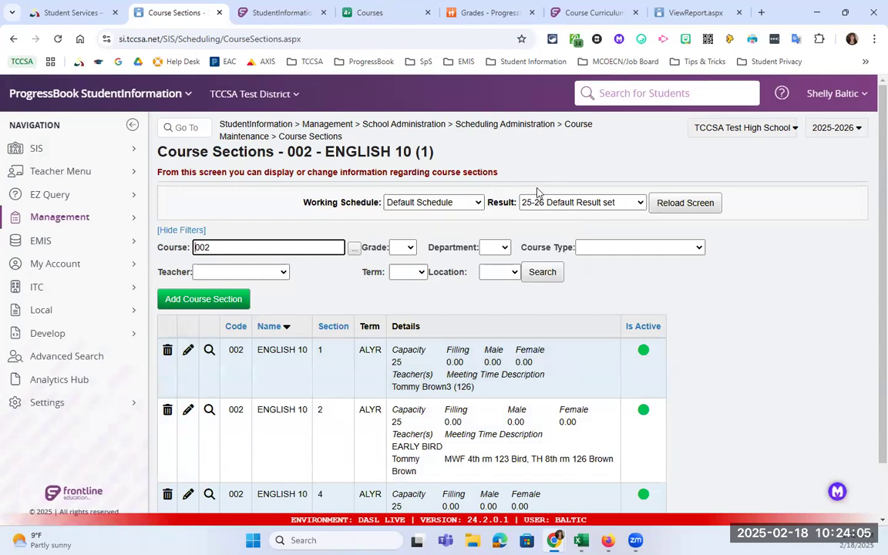
Search for all active course groups in the Default Schedule and examine their codes and member courses.
{"action": "left_click", "coordinate": [580, 129]}
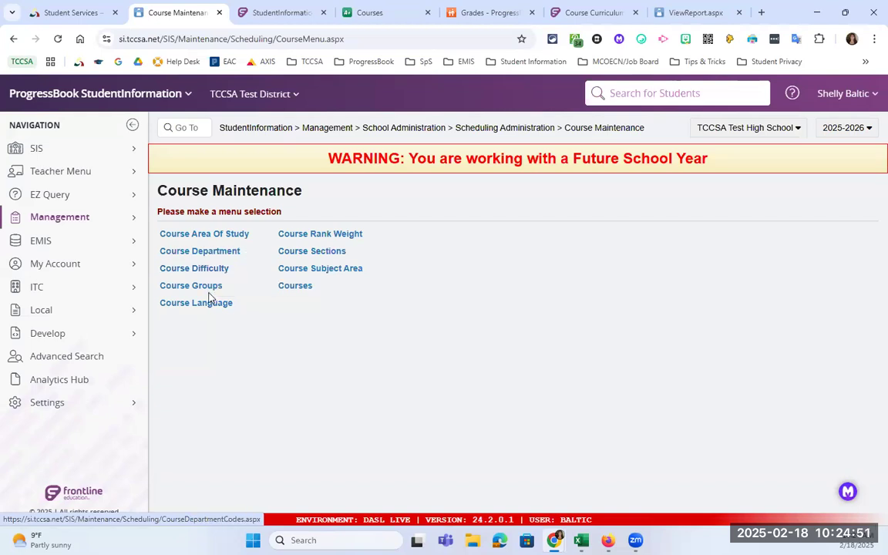
{"action": "left_click", "coordinate": [208, 287]}
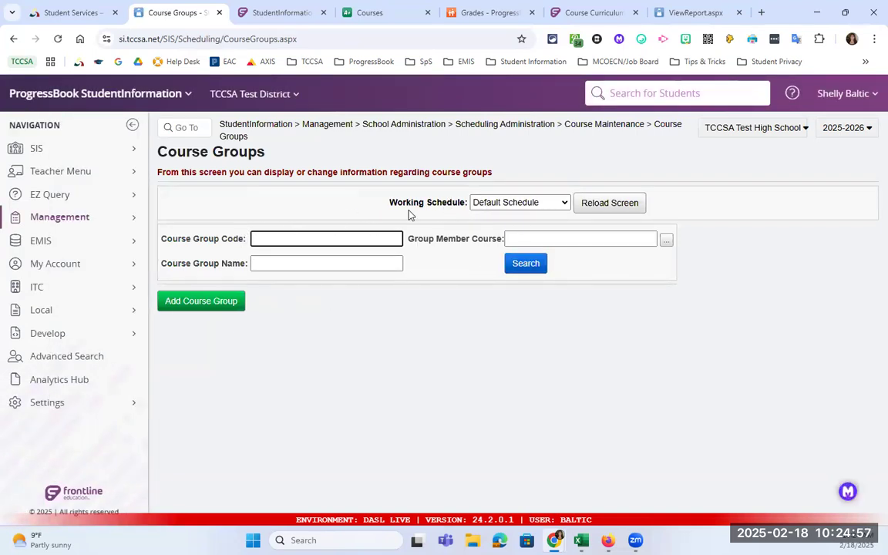
{"action": "left_click", "coordinate": [524, 265]}
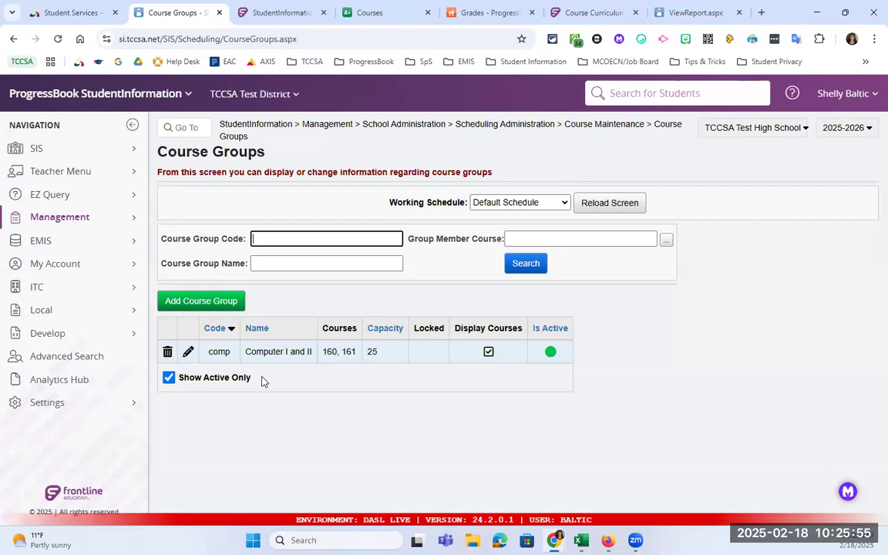
{"action": "left_click_drag", "start_coordinate": [231, 353], "coordinate": [209, 361]}
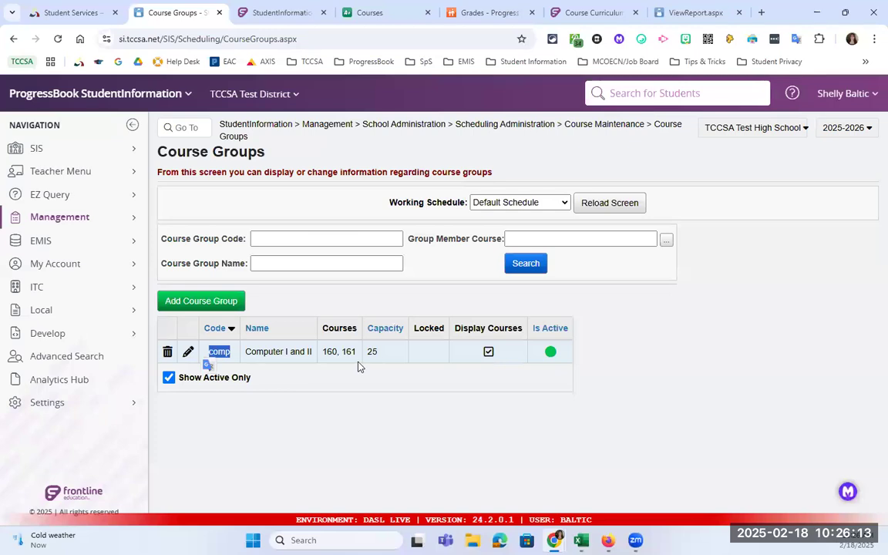
Start a new course group with code 510, name Biology I & II, and Bio as both abbreviation and short name.
{"action": "left_click", "coordinate": [202, 301]}
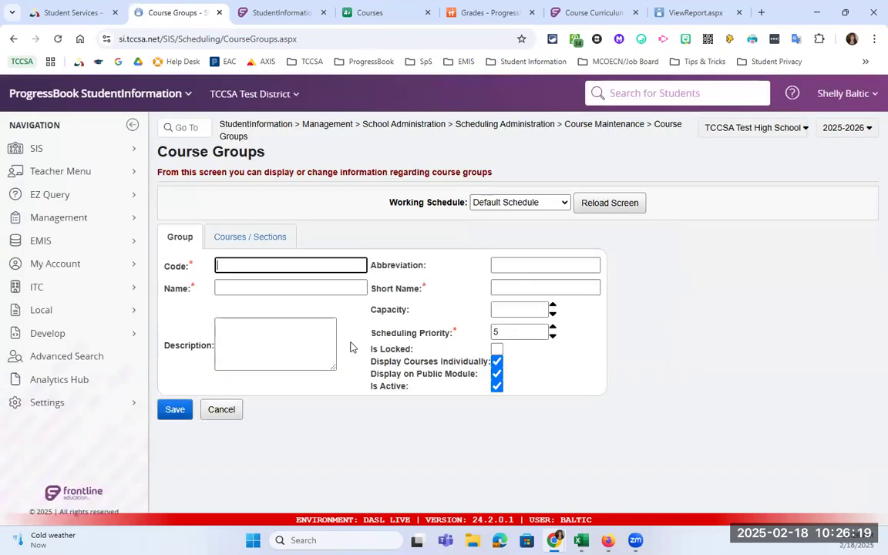
{"action": "left_click_drag", "start_coordinate": [163, 266], "coordinate": [194, 272]}
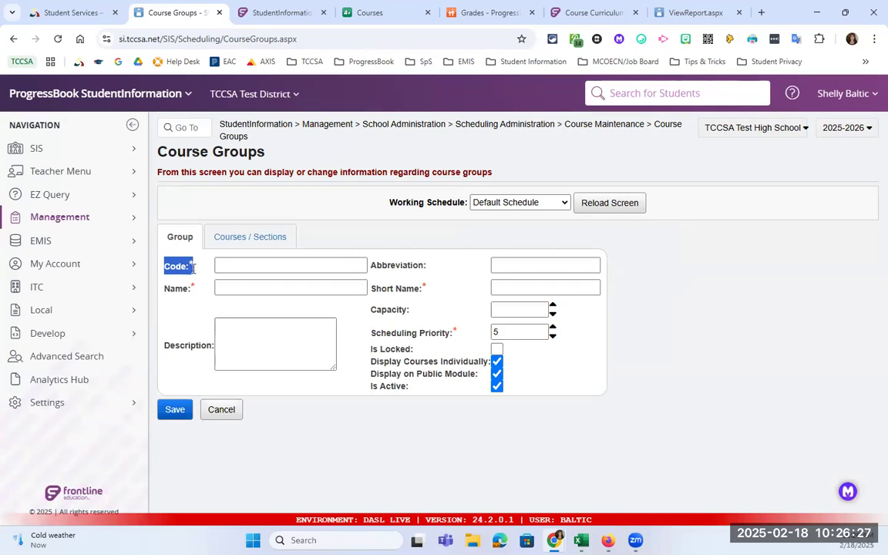
{"action": "left_click", "coordinate": [223, 266]}
{"action": "type", "text": "510"}
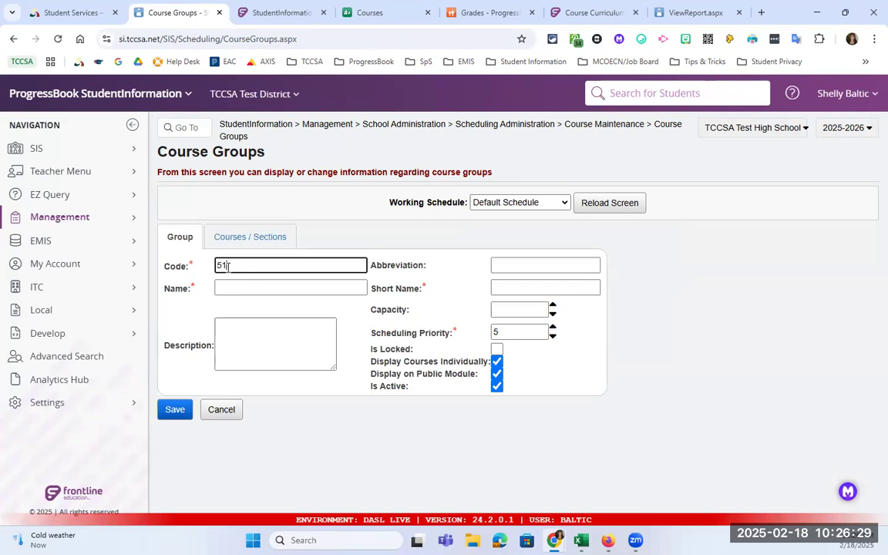
{"action": "left_click", "coordinate": [234, 284]}
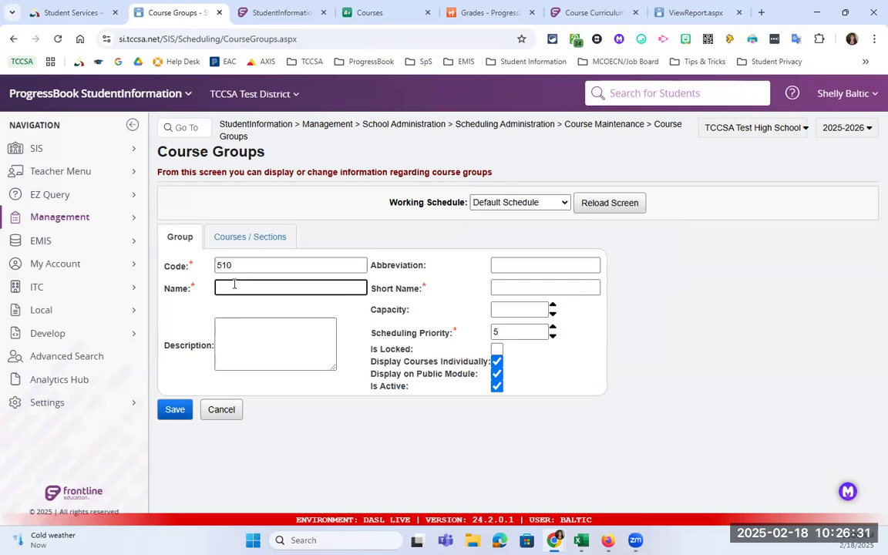
{"action": "type", "text": "Biology I & II"}
{"action": "left_click", "coordinate": [514, 266]}
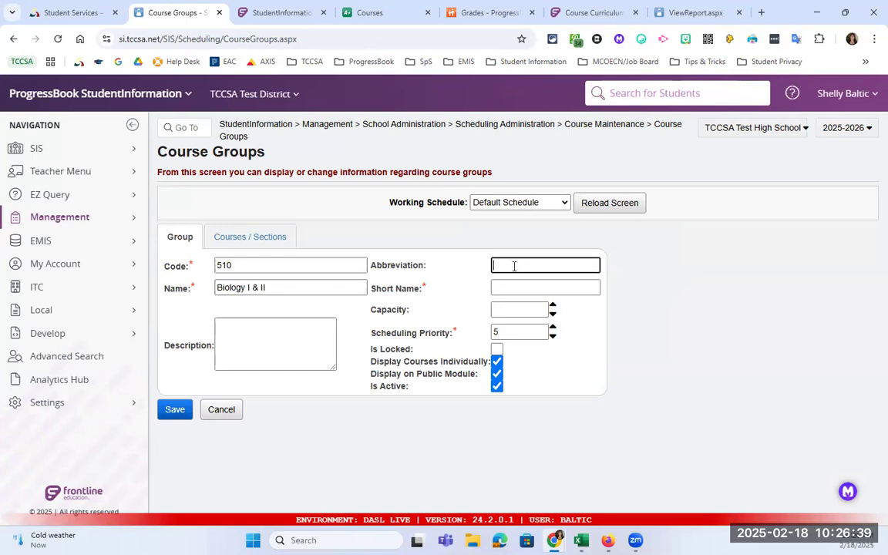
{"action": "type", "text": "Bio"}
{"action": "left_click", "coordinate": [502, 285]}
{"action": "type", "text": "Bio"}
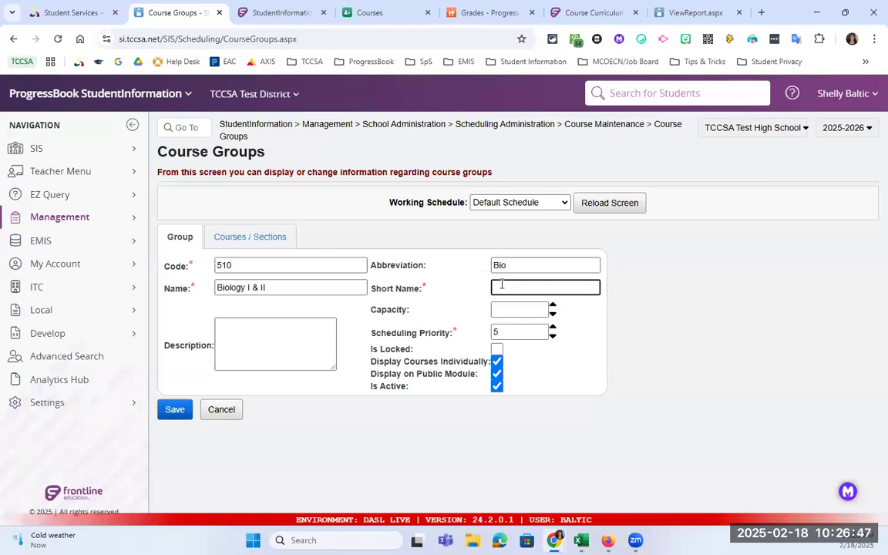
Set the new course group's capacity to 25 and save the group by moving on to its courses and sections.
{"action": "left_click", "coordinate": [525, 309]}
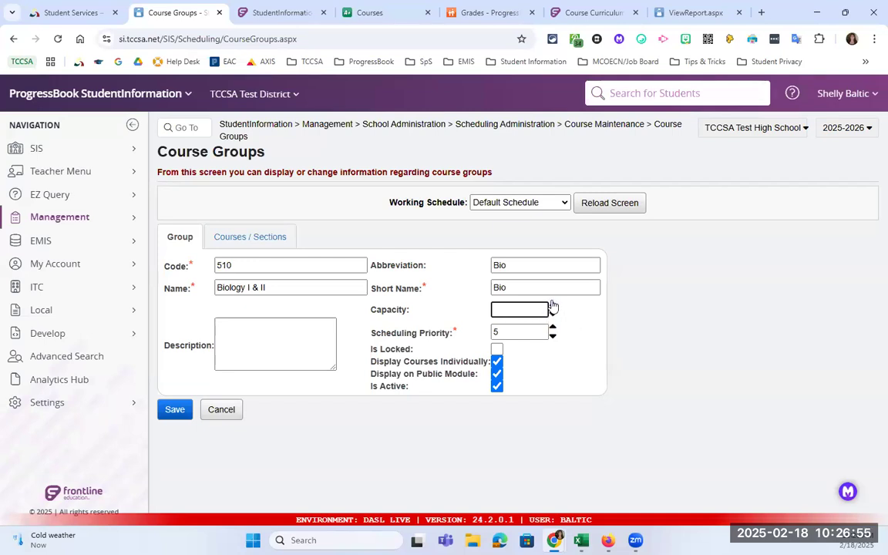
{"action": "left_click", "coordinate": [552, 306]}
{"action": "key", "text": "ctrl+a"}
{"action": "type", "text": "25"}
{"action": "key", "text": "Tab"}
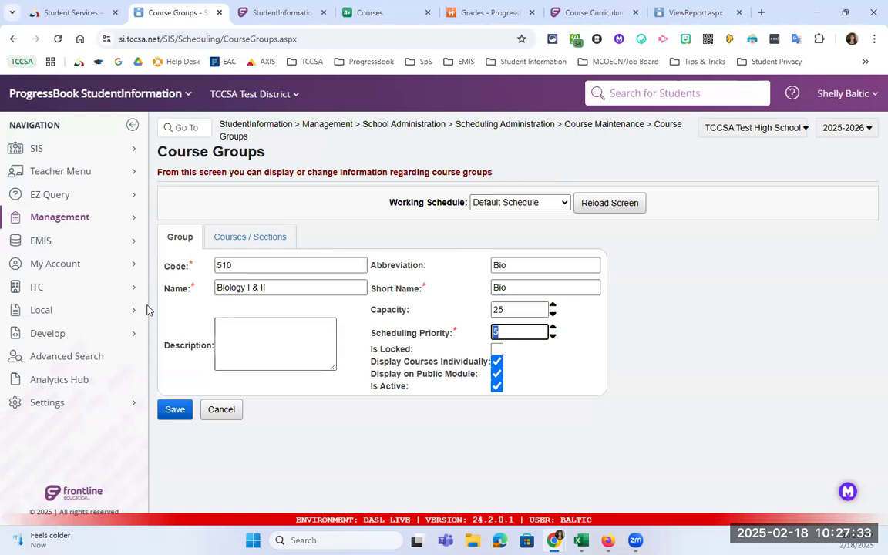
{"action": "left_click", "coordinate": [224, 326]}
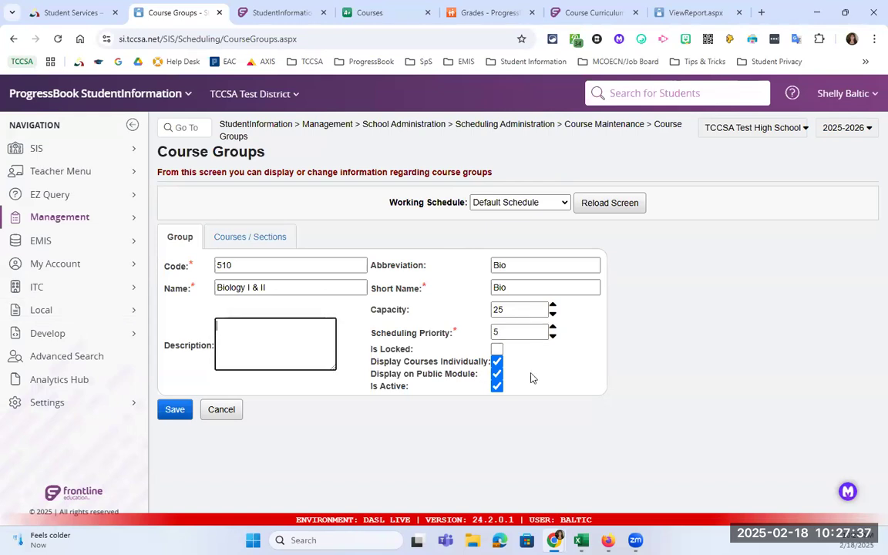
{"action": "left_click_drag", "start_coordinate": [331, 312], "coordinate": [374, 355]}
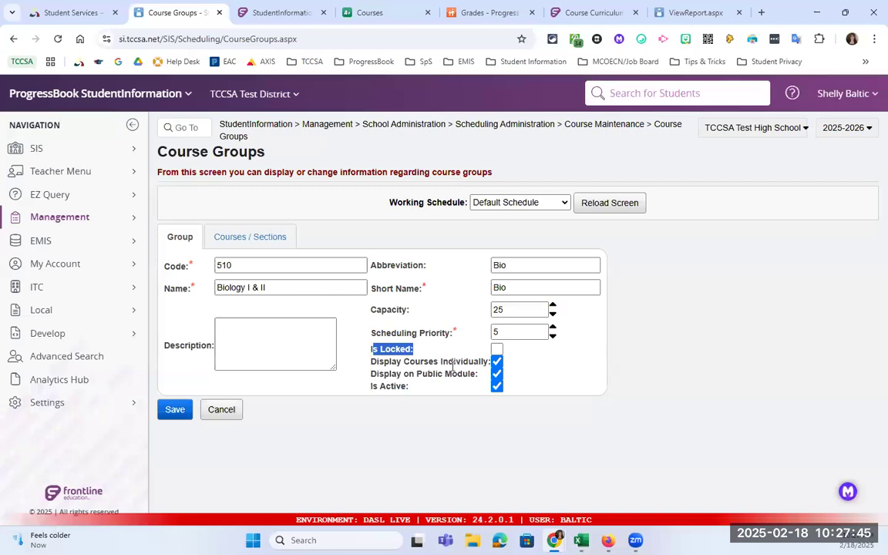
{"action": "left_click", "coordinate": [359, 329]}
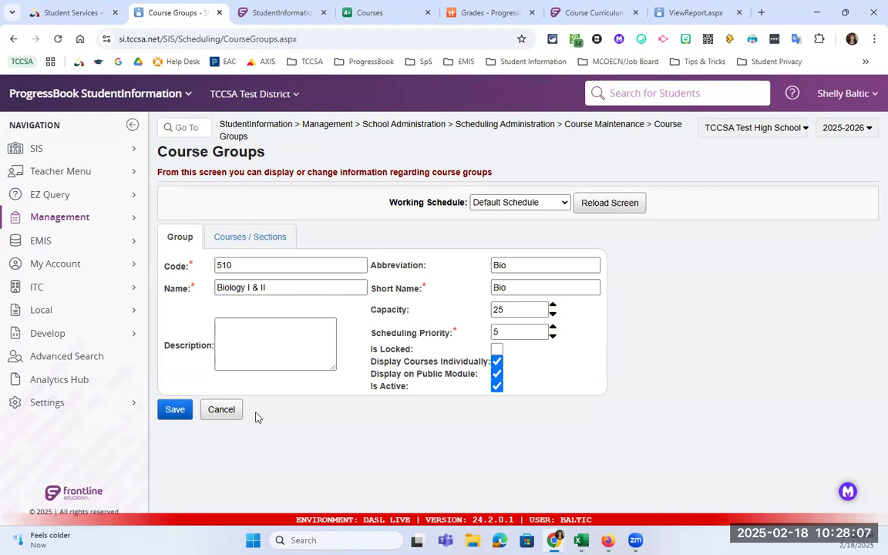
{"action": "left_click", "coordinate": [250, 240]}
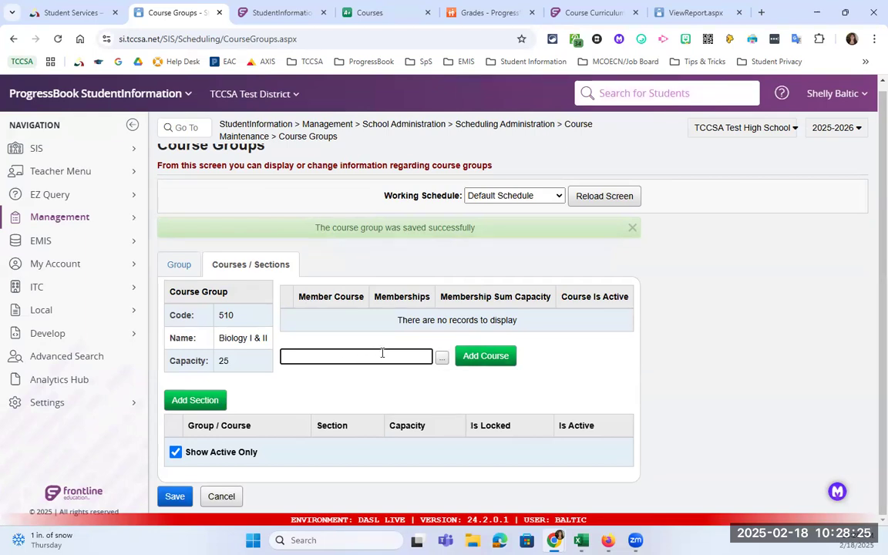
Find course 510A - Biology I and add it as a member course of the group.
{"action": "key", "text": "BackSpace"}
{"action": "key", "text": "BackSpace"}
{"action": "key", "text": "BackSpace"}
{"action": "key", "text": "BackSpace"}
{"action": "key", "text": "BackSpace"}
{"action": "key", "text": "BackSpace"}
{"action": "key", "text": "BackSpace"}
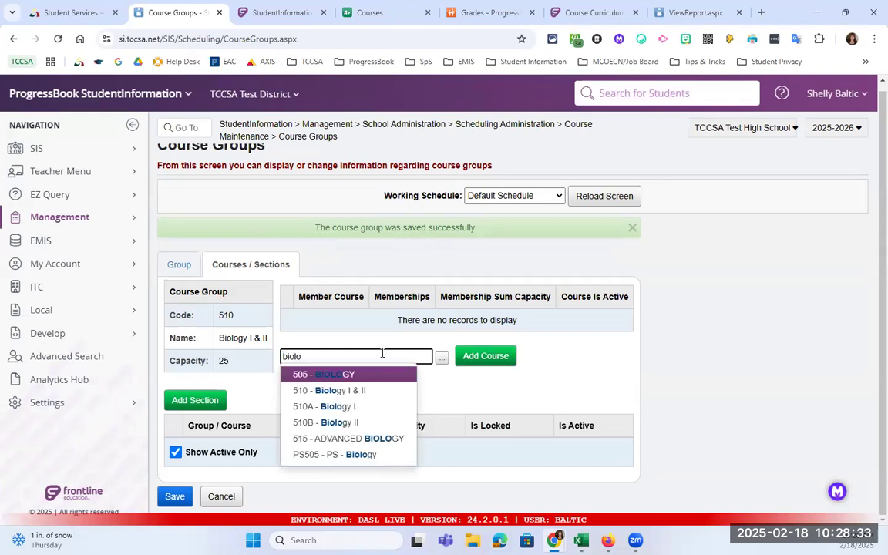
{"action": "left_click", "coordinate": [346, 410]}
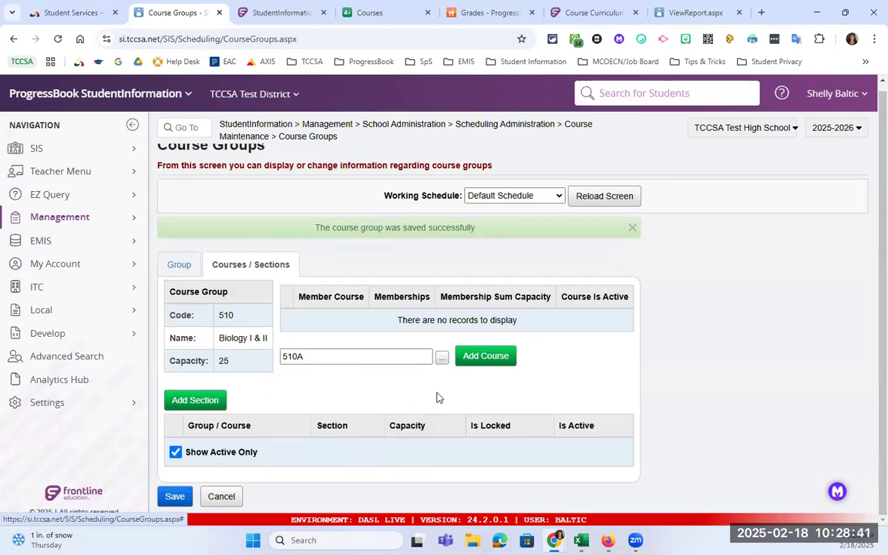
{"action": "left_click", "coordinate": [473, 359]}
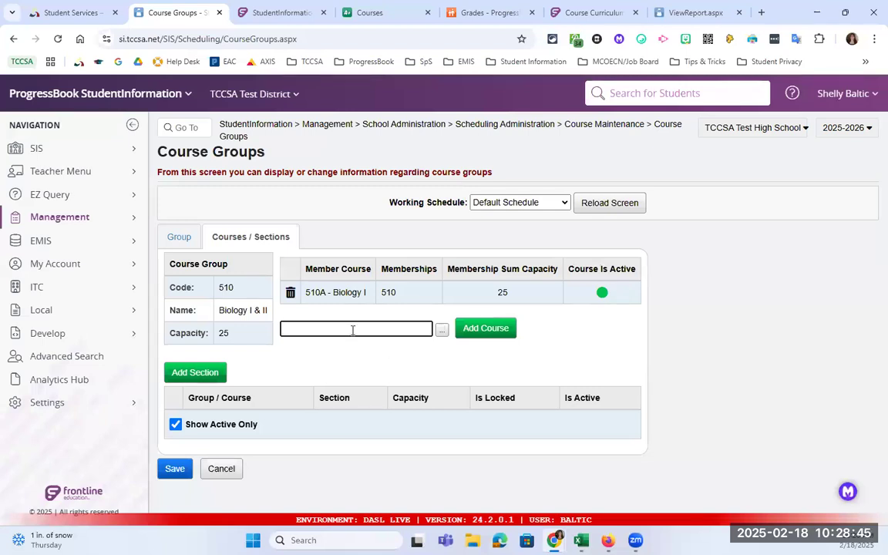
Find course 510B - Biology II and add it as the group's second member course.
{"action": "type", "text": "bio"}
{"action": "key", "text": "ctrl+a"}
{"action": "key", "text": "BackSpace"}
{"action": "type", "text": "biology"}
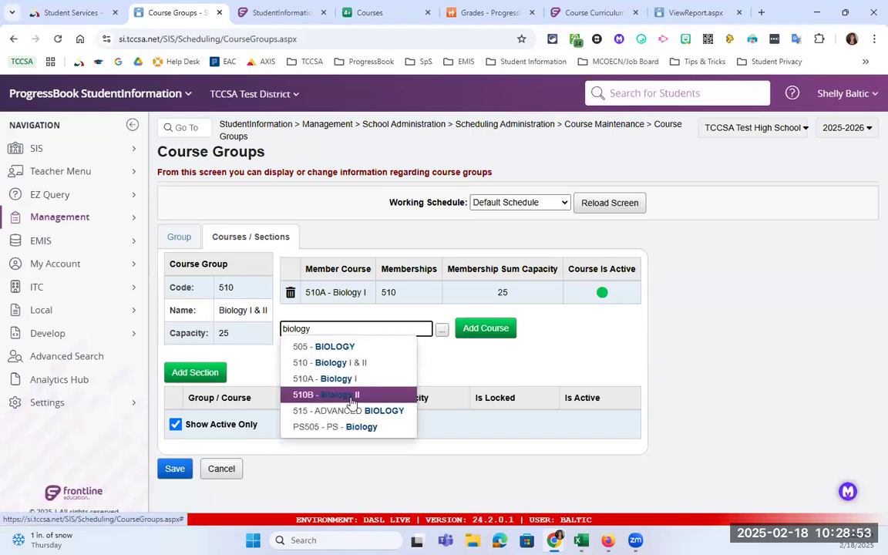
{"action": "left_click", "coordinate": [385, 394]}
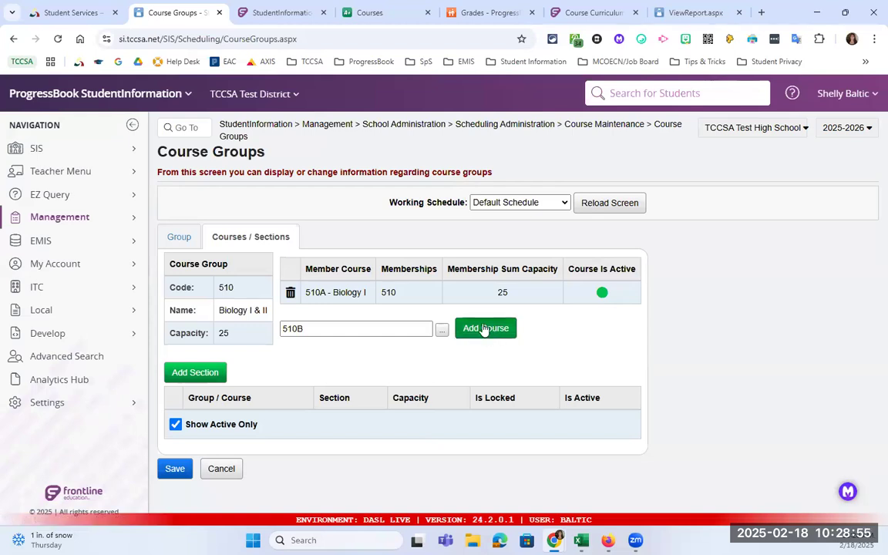
{"action": "left_click", "coordinate": [484, 329]}
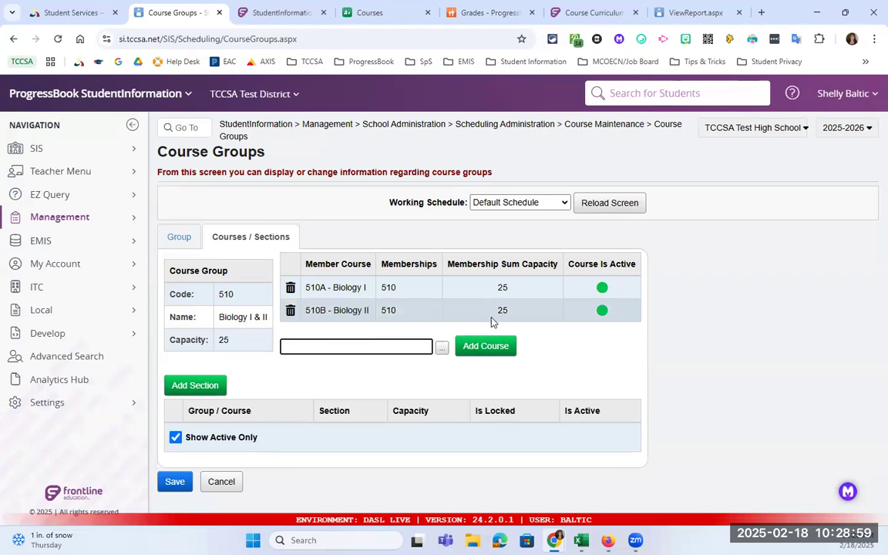
{"action": "double_click", "coordinate": [225, 294]}
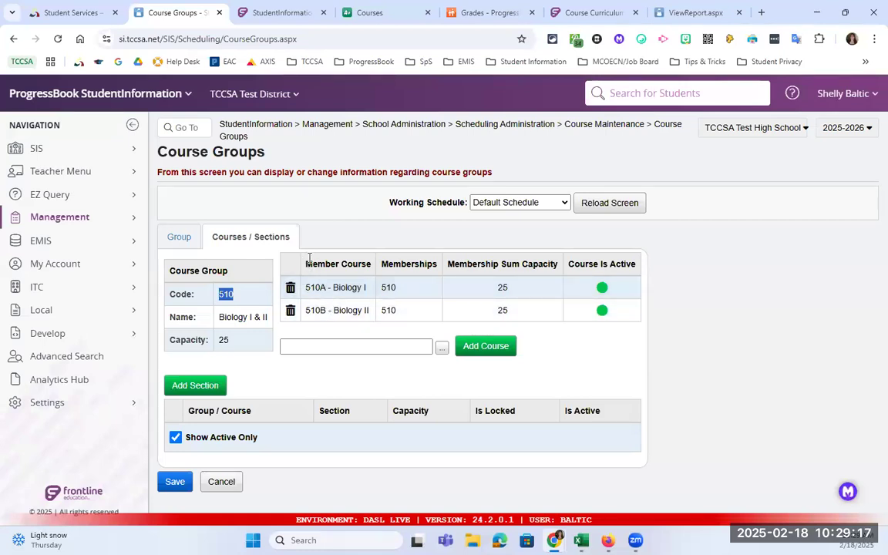
Add a section to the Biology I & II group with section number 5 and capacity 25.
{"action": "left_click", "coordinate": [221, 385]}
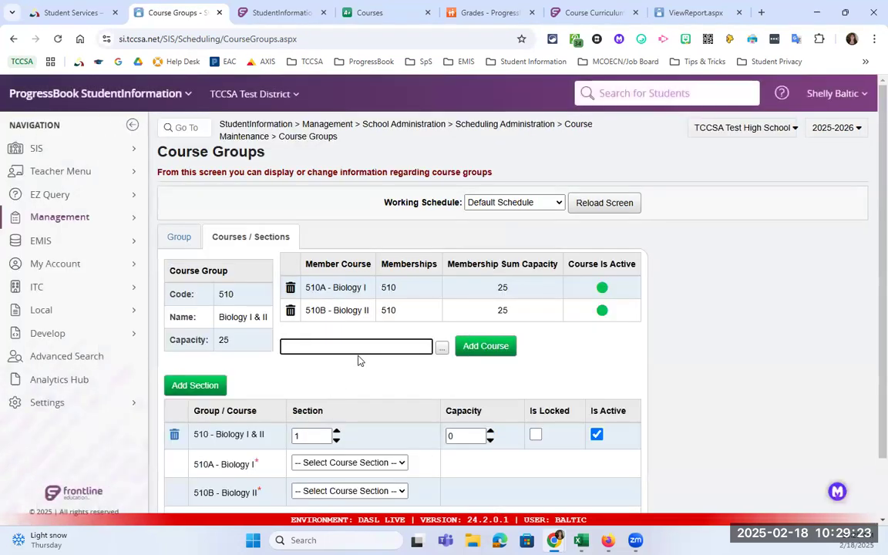
{"action": "scroll", "coordinate": [358, 362], "scroll_direction": "down", "scroll_amount": 1}
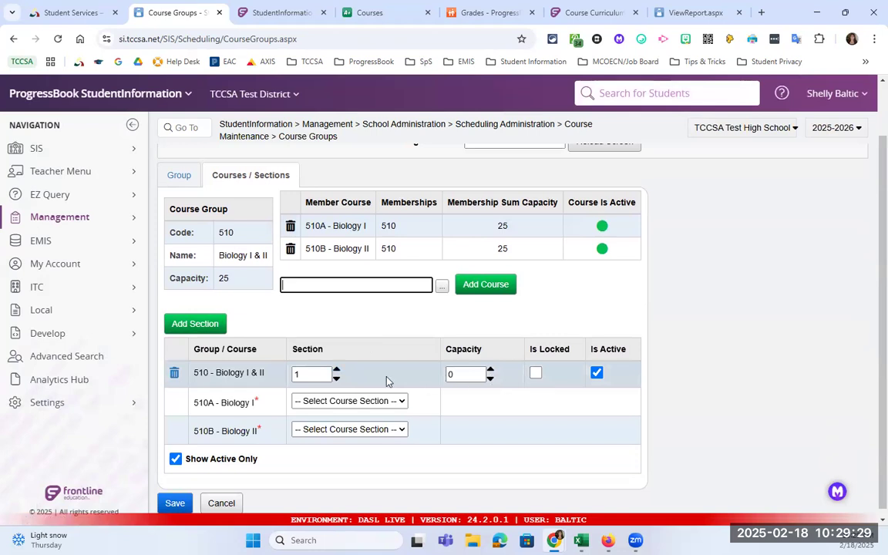
{"action": "left_click", "coordinate": [336, 370]}
{"action": "left_click", "coordinate": [336, 370]}
{"action": "left_click", "coordinate": [336, 370]}
{"action": "left_click", "coordinate": [336, 371]}
{"action": "left_click_drag", "start_coordinate": [453, 374], "coordinate": [437, 362]}
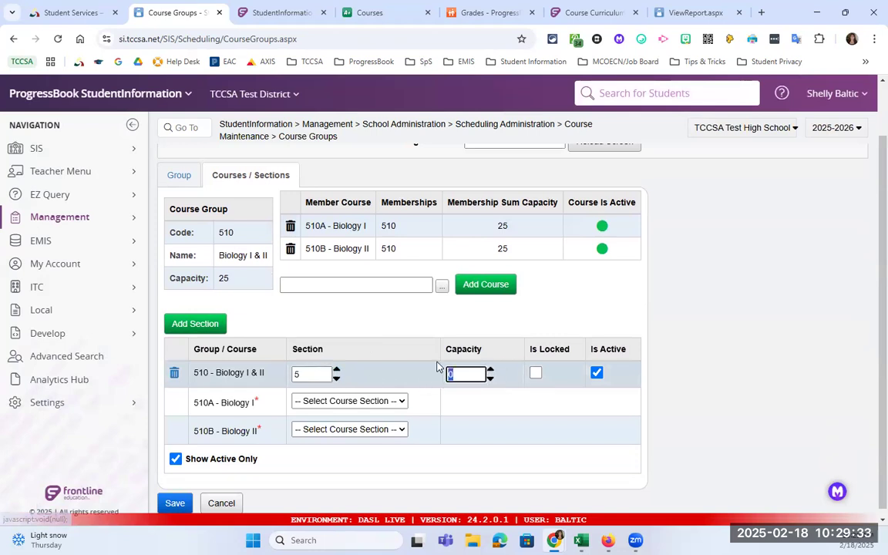
{"action": "type", "text": "25"}
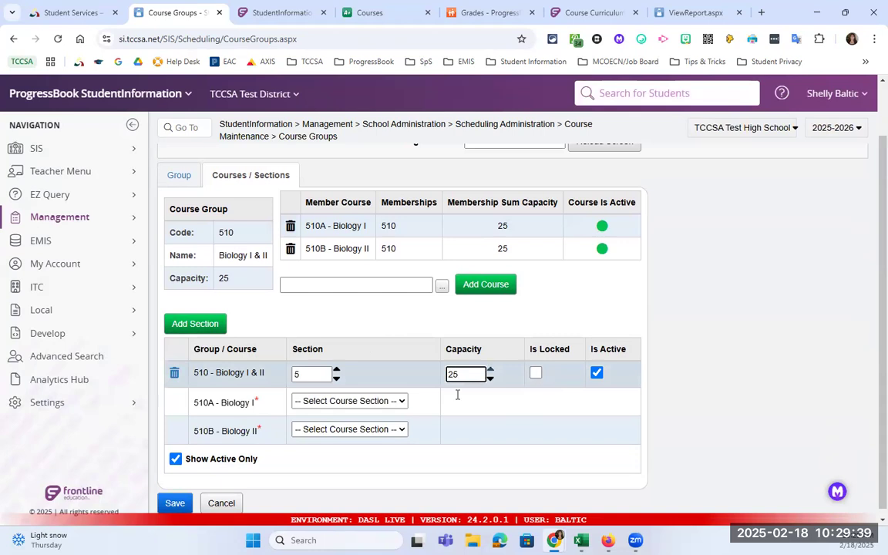
Try to choose a course section for 510A - Biology I in the new group section and save the group.
{"action": "left_click", "coordinate": [364, 401]}
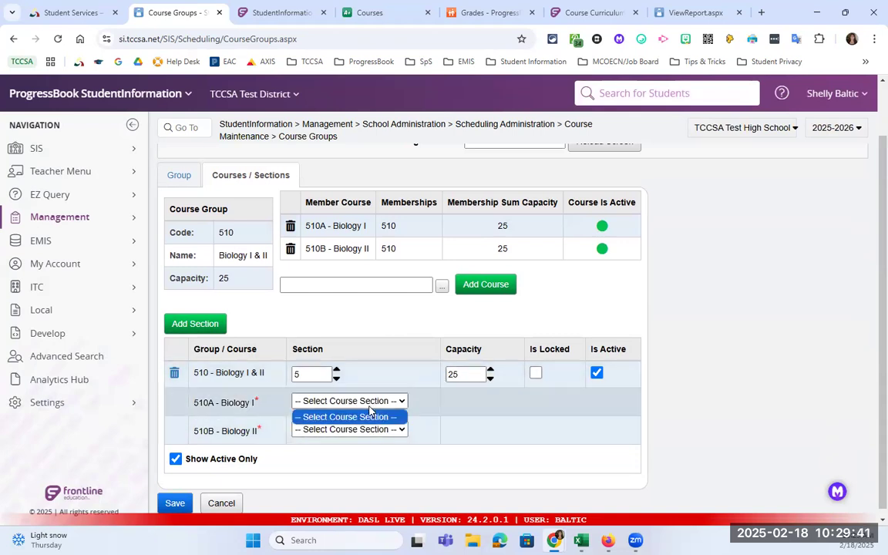
{"action": "left_click", "coordinate": [367, 417]}
{"action": "left_click", "coordinate": [359, 402]}
{"action": "left_click", "coordinate": [360, 402]}
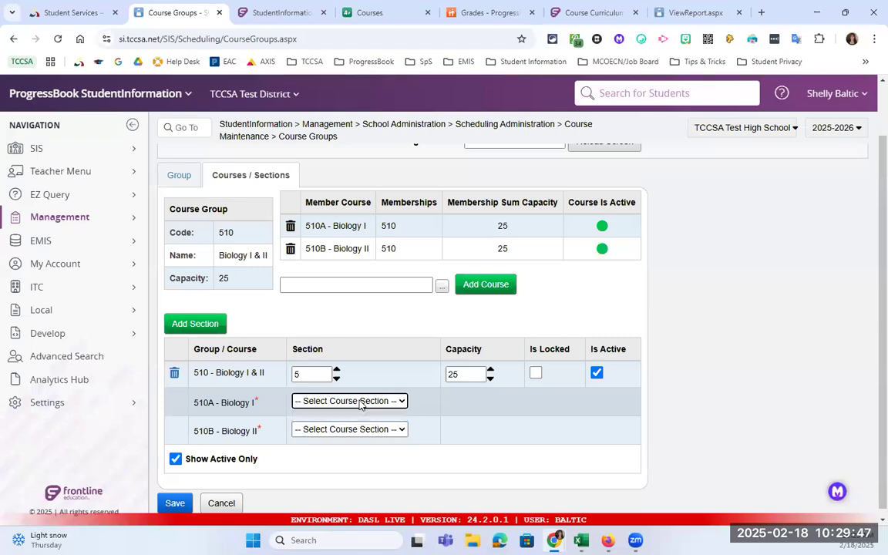
{"action": "left_click", "coordinate": [360, 402]}
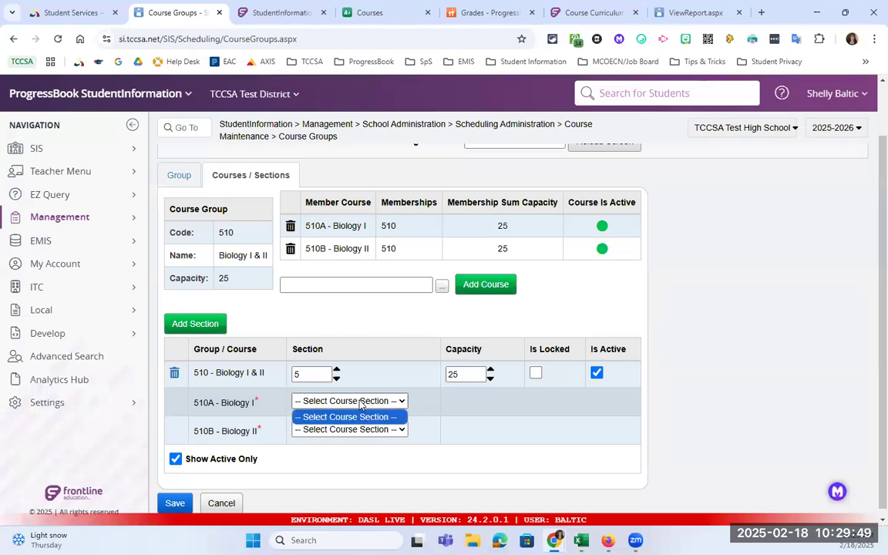
{"action": "left_click", "coordinate": [360, 403]}
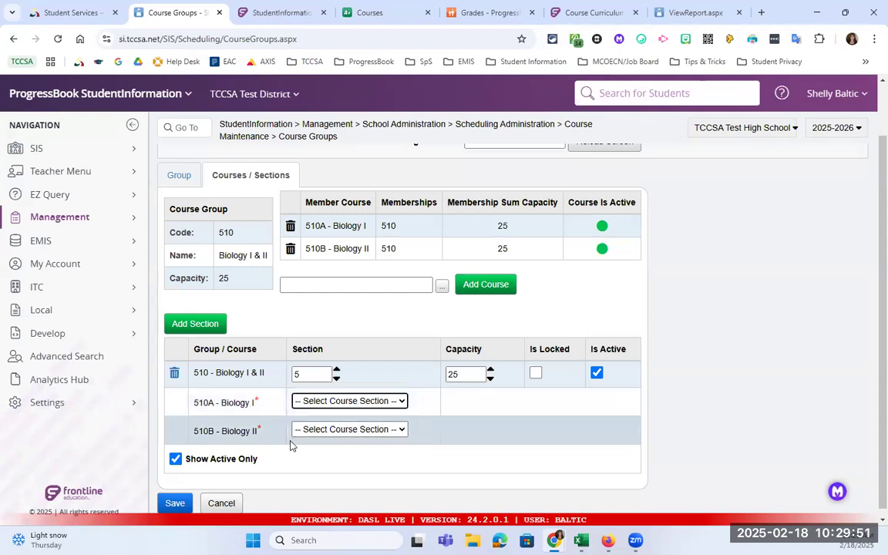
{"action": "left_click", "coordinate": [175, 502]}
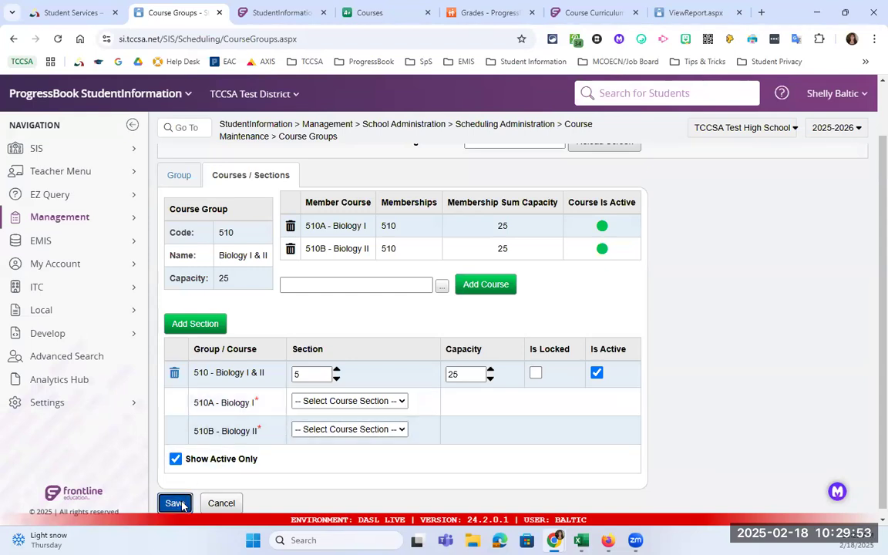
{"action": "scroll", "coordinate": [344, 350], "scroll_direction": "down", "scroll_amount": 2}
{"action": "left_click", "coordinate": [349, 393]}
{"action": "left_click", "coordinate": [350, 410]}
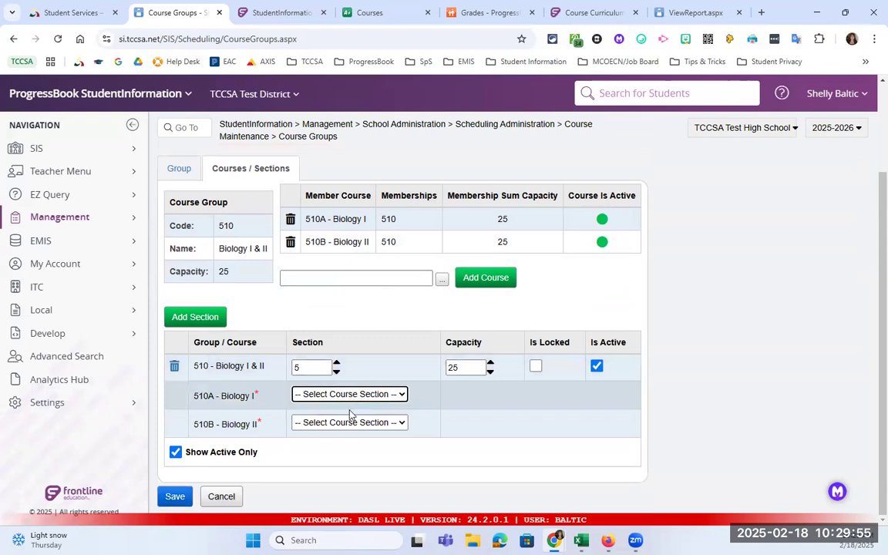
Examine how the 2024-2025 Biology course group 510 links its member course sections, and return to the 2025-2026 school year.
{"action": "left_click", "coordinate": [836, 129]}
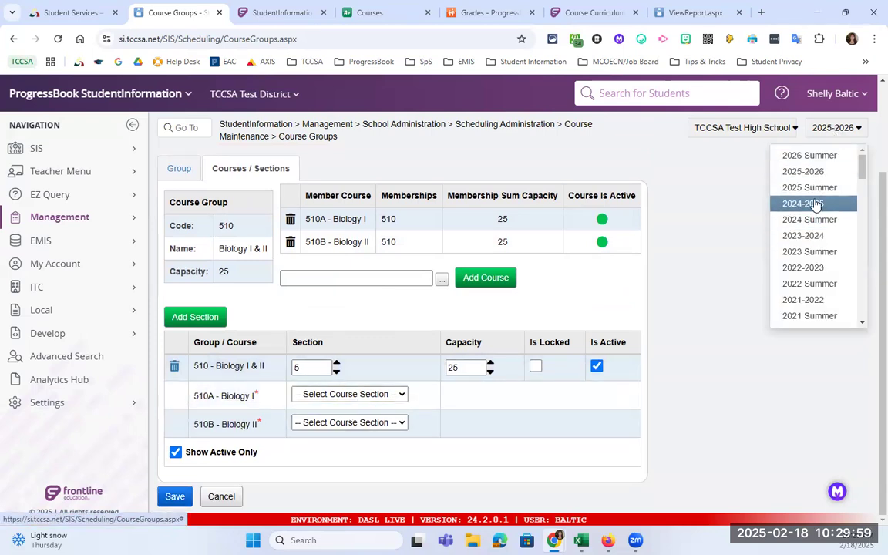
{"action": "left_click", "coordinate": [803, 203]}
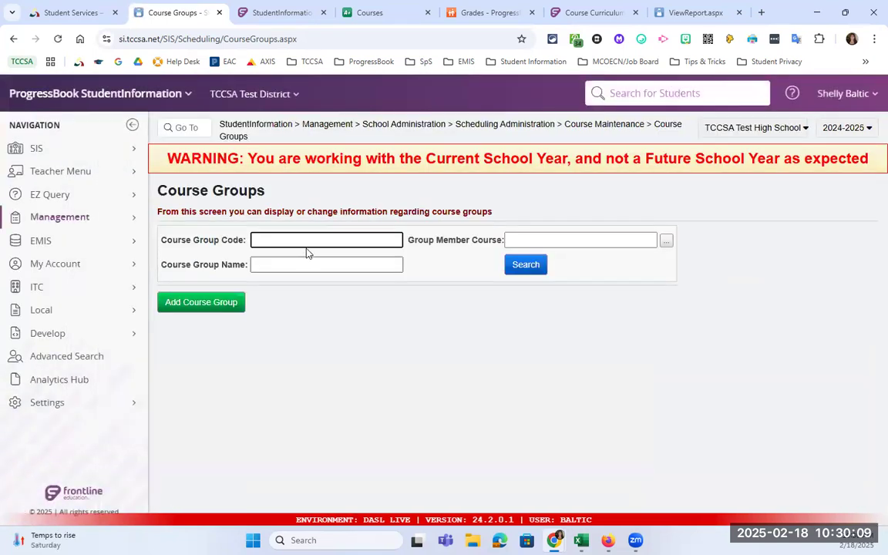
{"action": "left_click", "coordinate": [533, 270]}
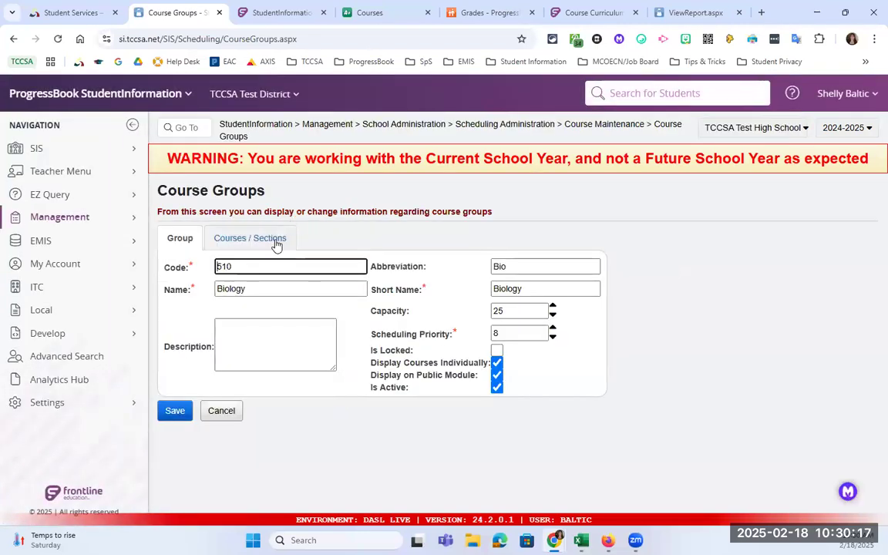
{"action": "left_click", "coordinate": [279, 241]}
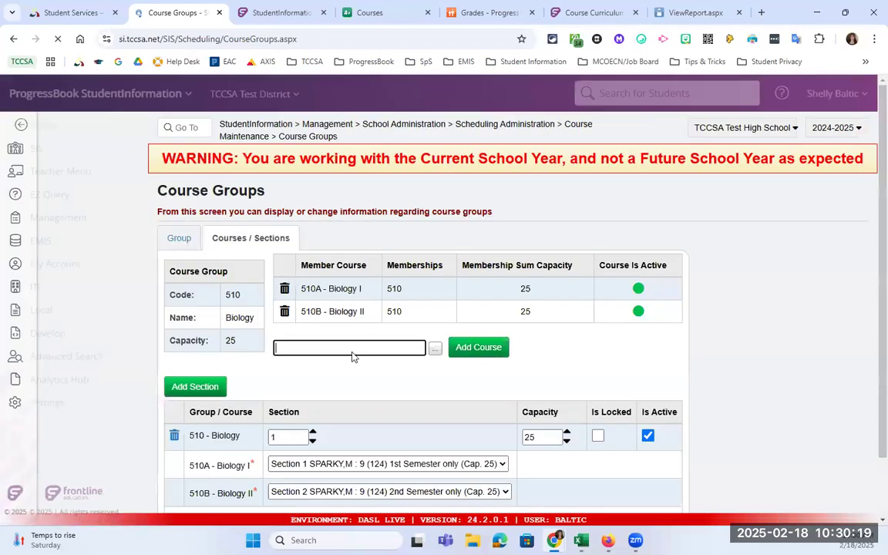
{"action": "scroll", "coordinate": [355, 355], "scroll_direction": "down", "scroll_amount": 2}
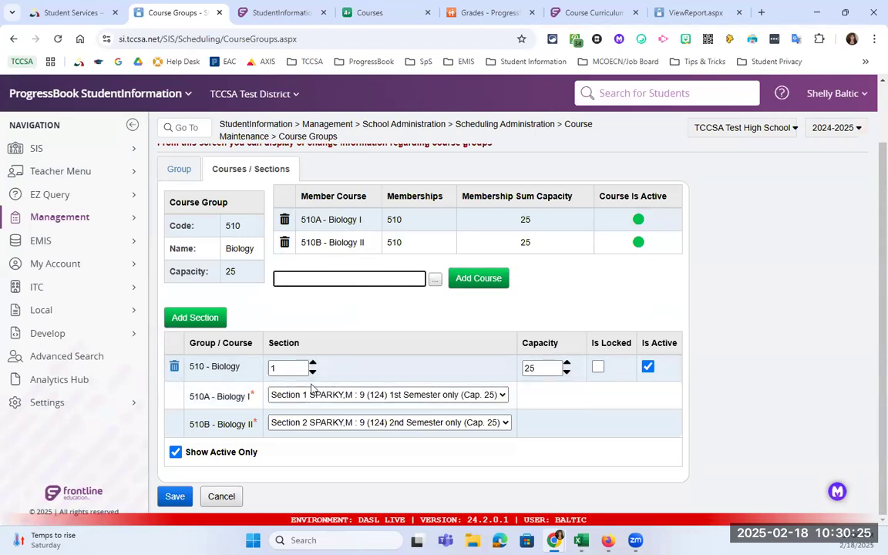
{"action": "left_click", "coordinate": [280, 397]}
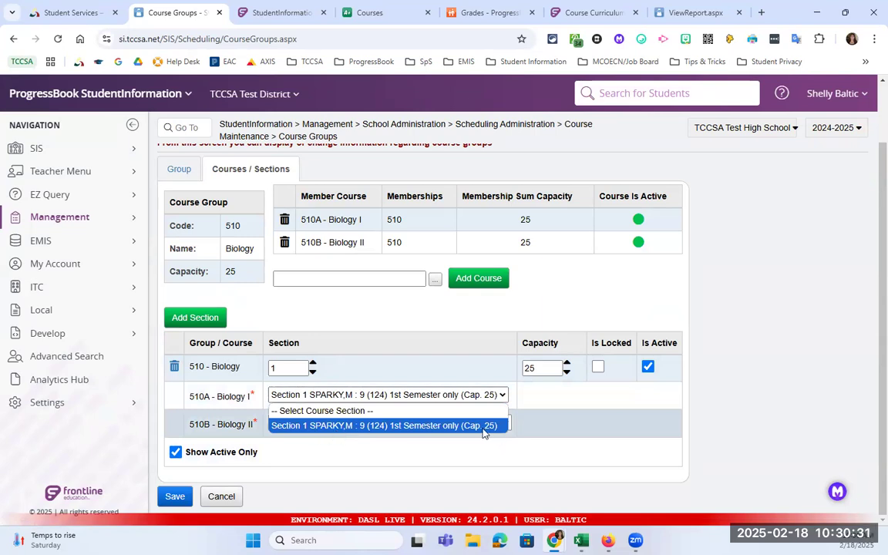
{"action": "left_click", "coordinate": [433, 372]}
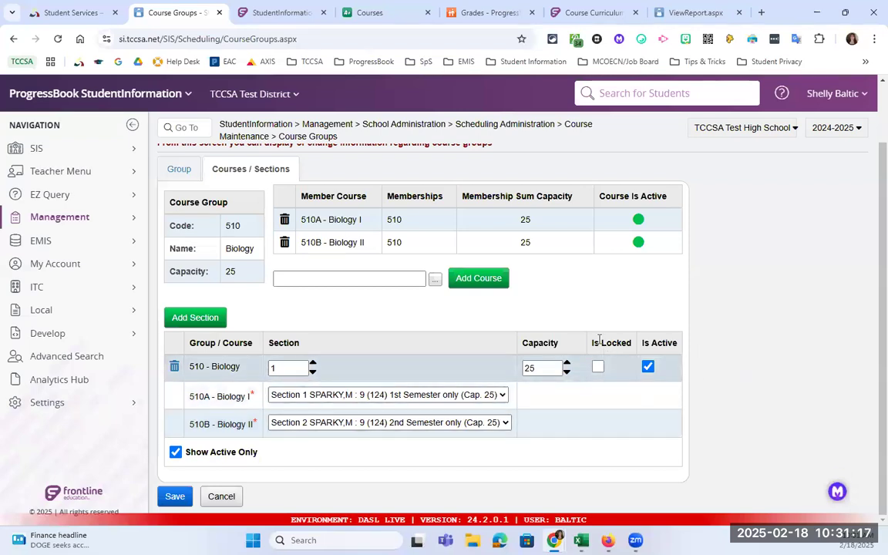
{"action": "left_click_drag", "start_coordinate": [592, 342], "coordinate": [634, 343]}
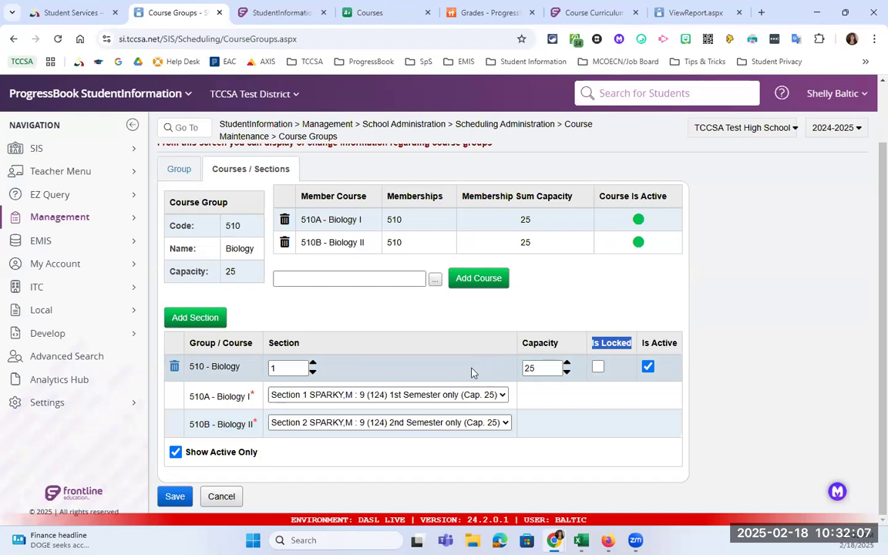
{"action": "left_click", "coordinate": [839, 131]}
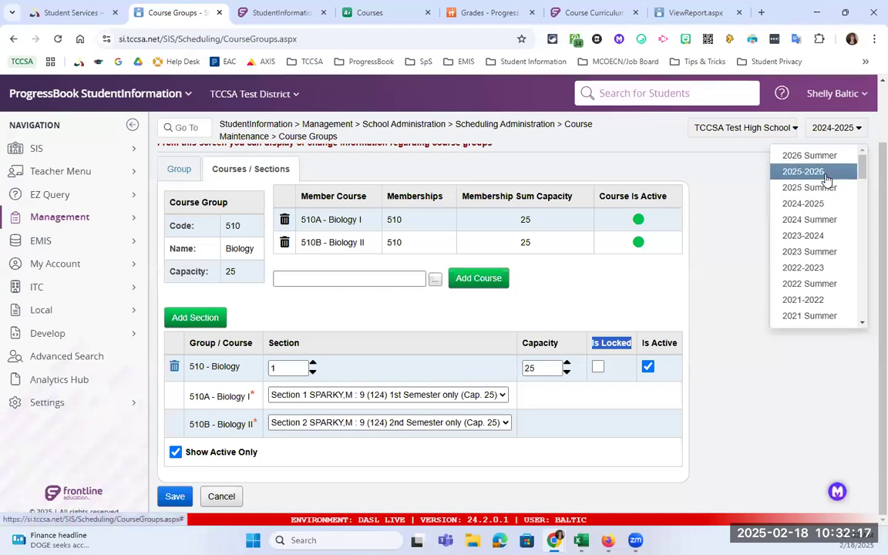
{"action": "left_click", "coordinate": [824, 175]}
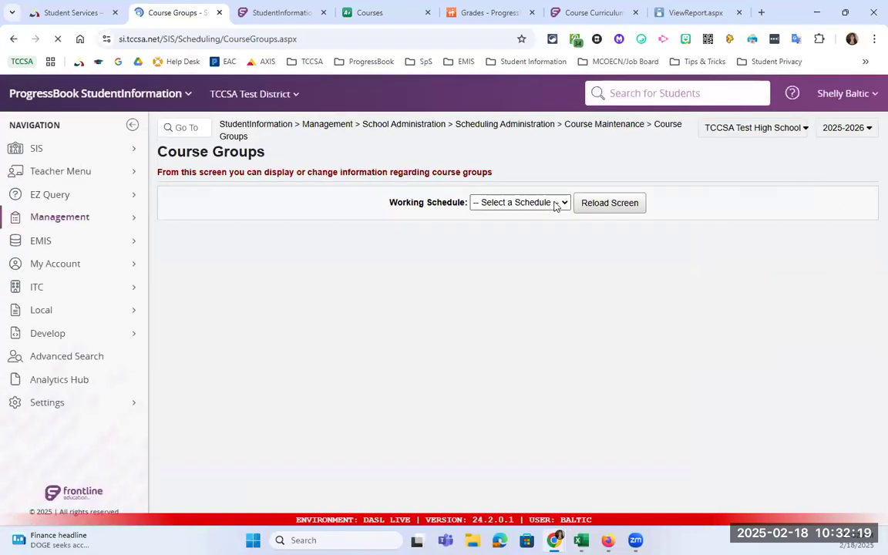